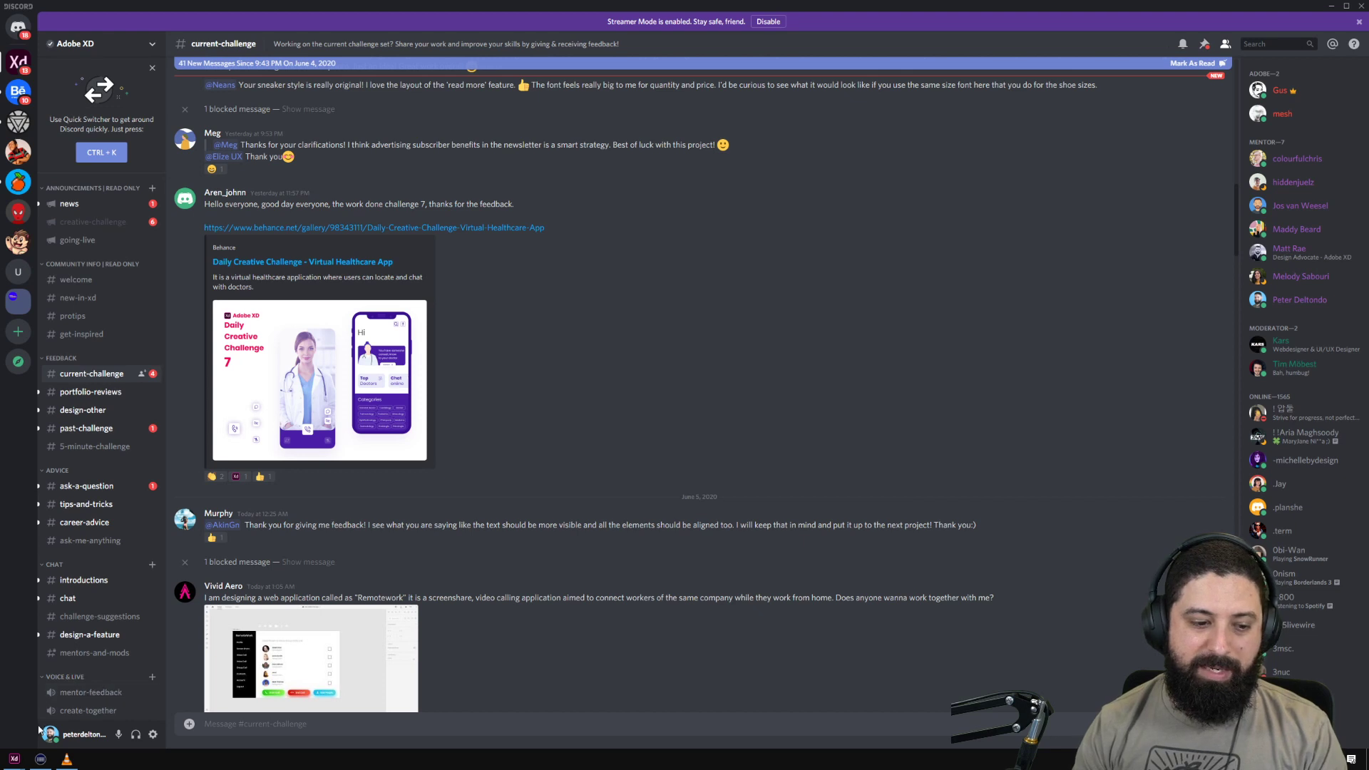
# Step: Switch to the Adobe XD Day 9 file and read the challenge's prompt, principle and scoring checklist
pyautogui.moveTo(14, 759)
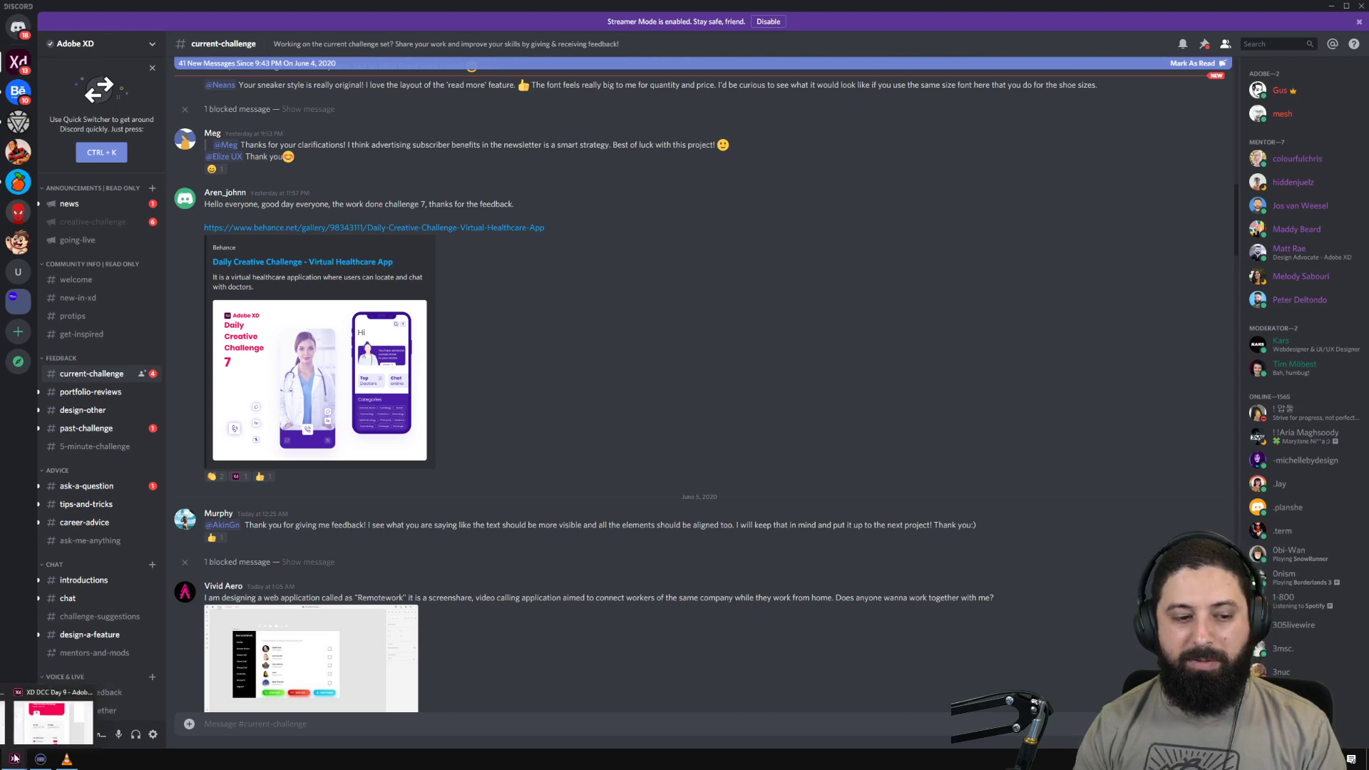
pyautogui.click(44, 735)
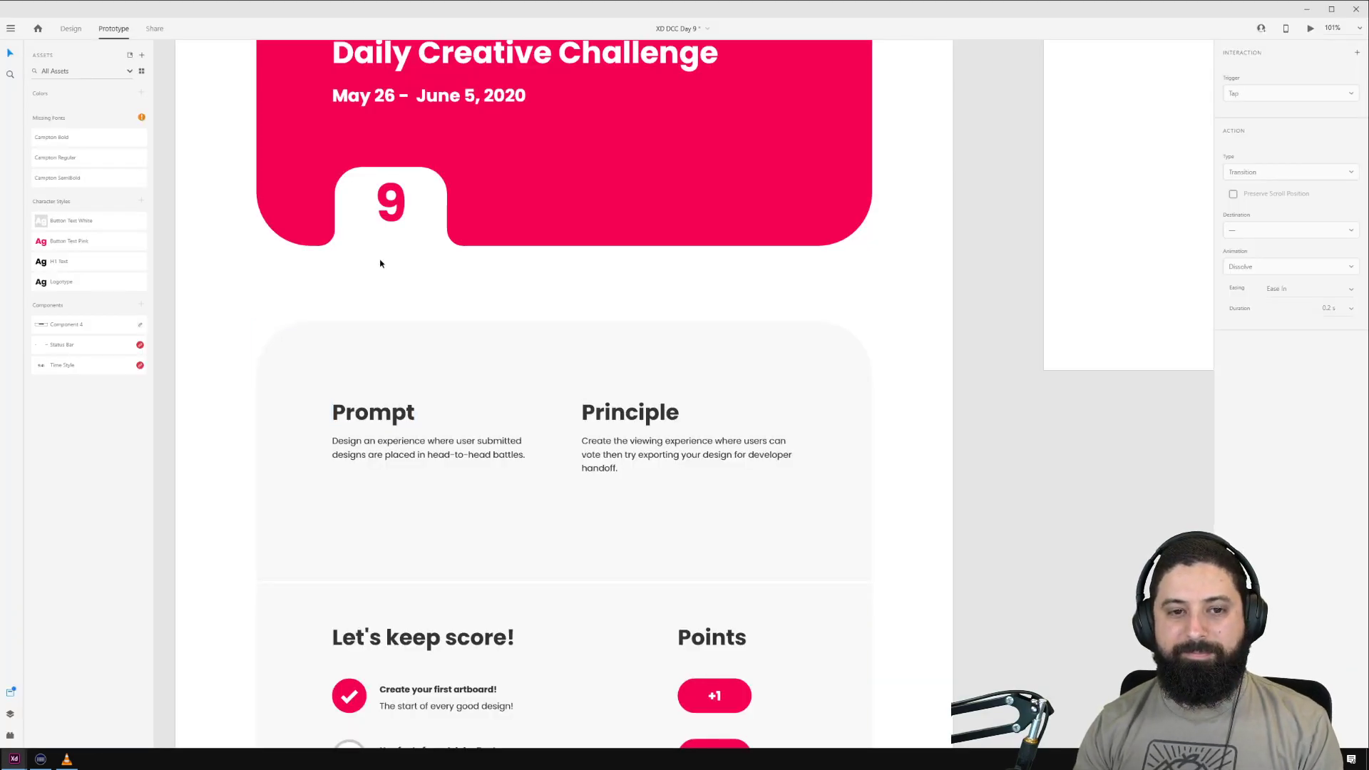
pyautogui.scroll(3, 369, 308)
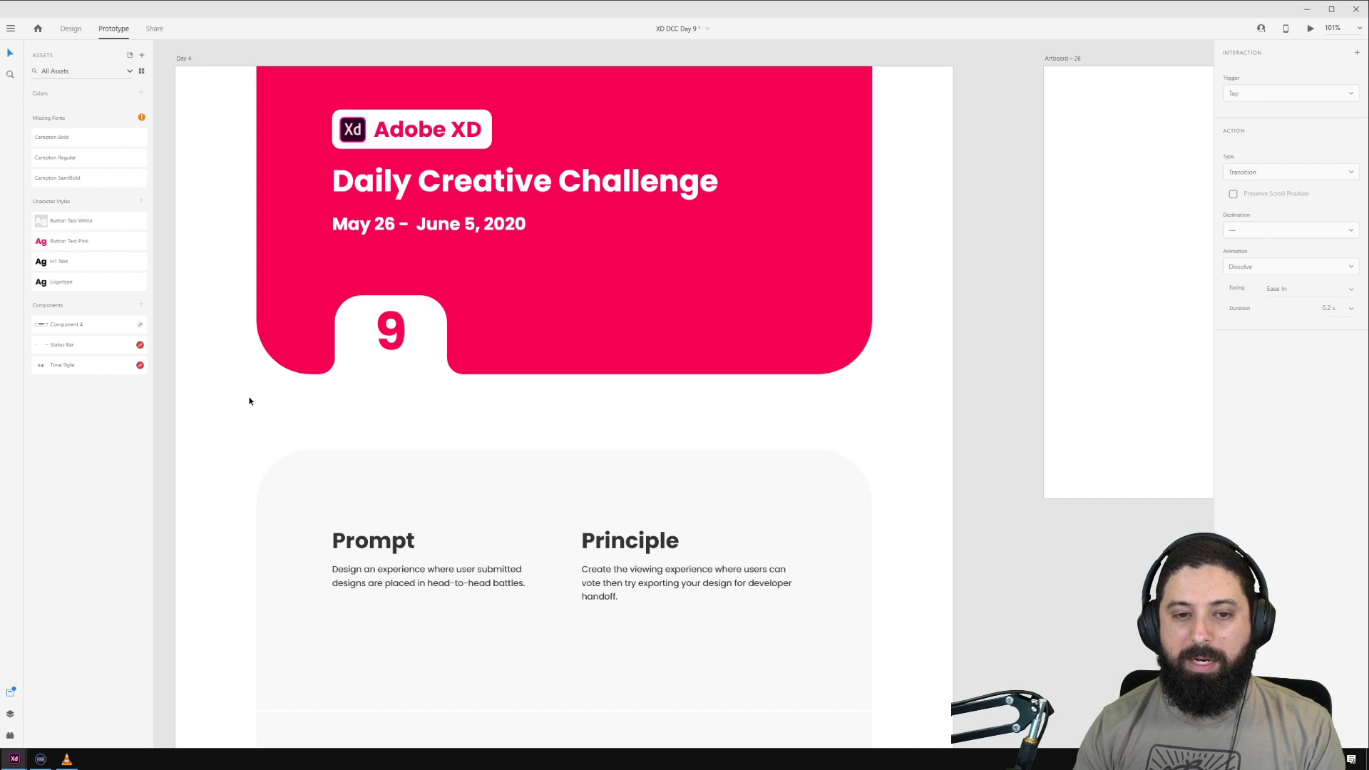
pyautogui.scroll(-2, 251, 399)
pyautogui.scroll(-4, 249, 401)
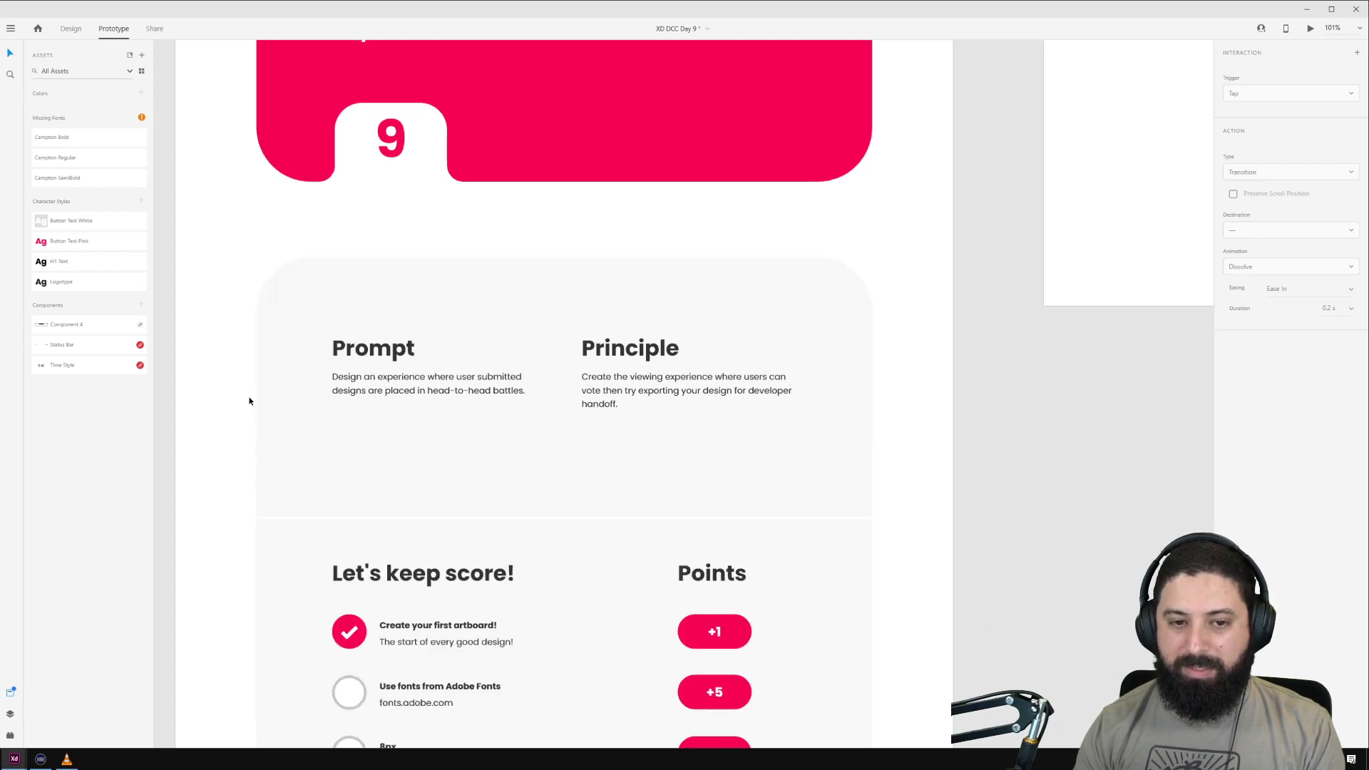
pyautogui.scroll(2, 367, 400)
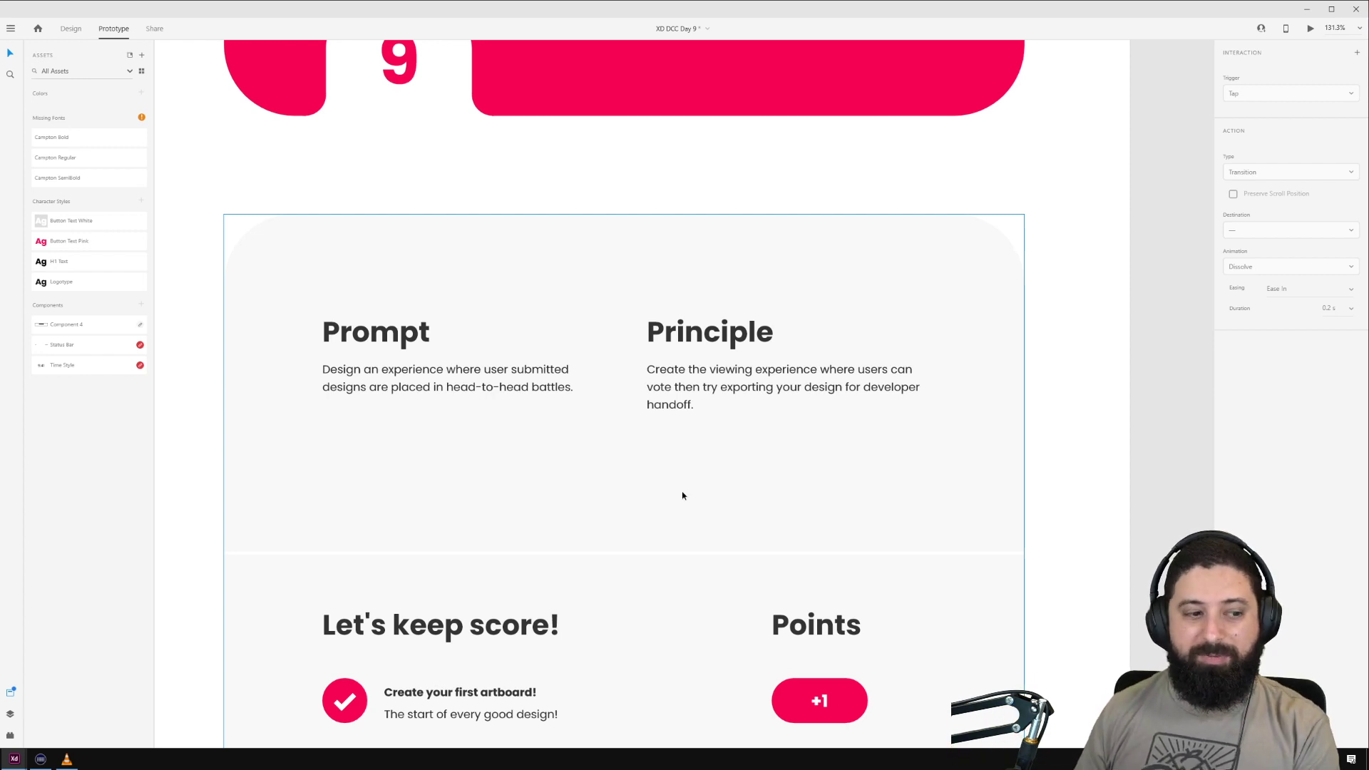
pyautogui.scroll(-3, 647, 294)
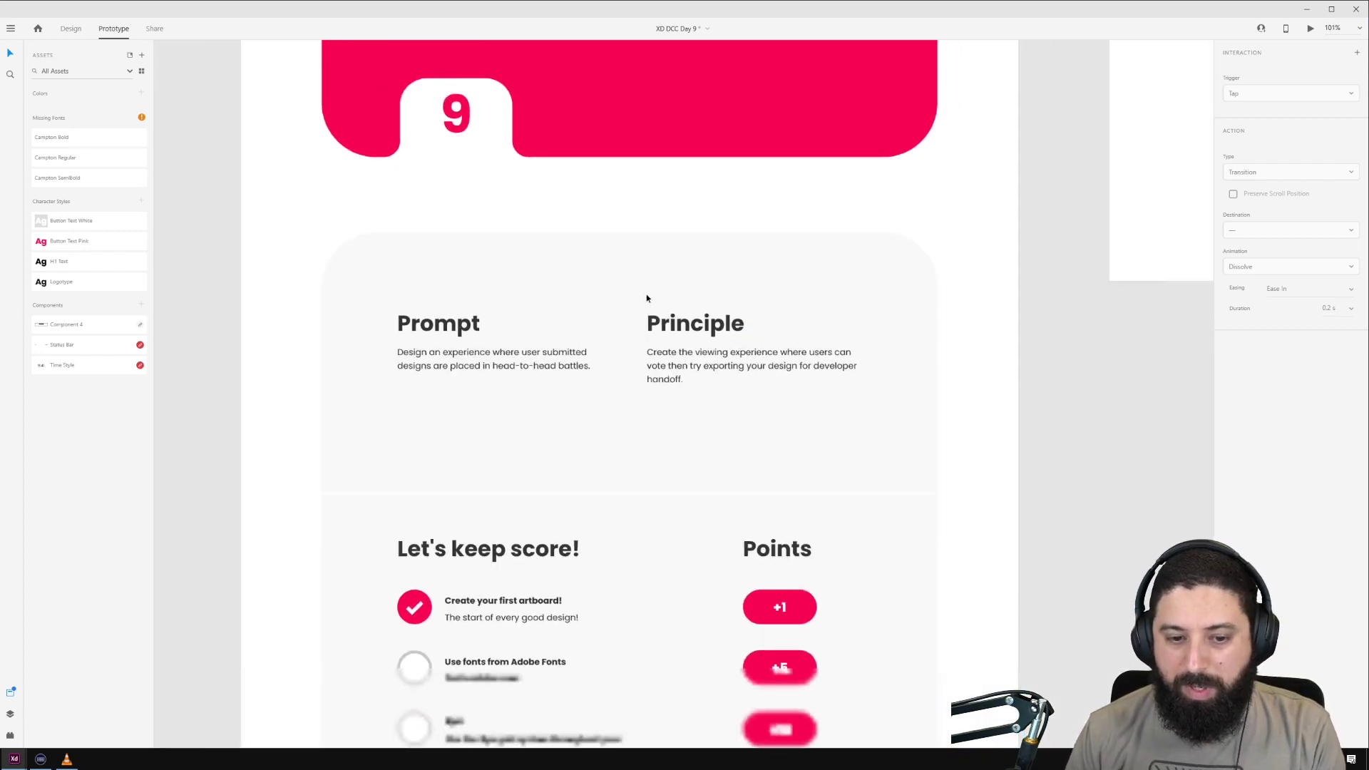
pyautogui.scroll(-15, 905, 589)
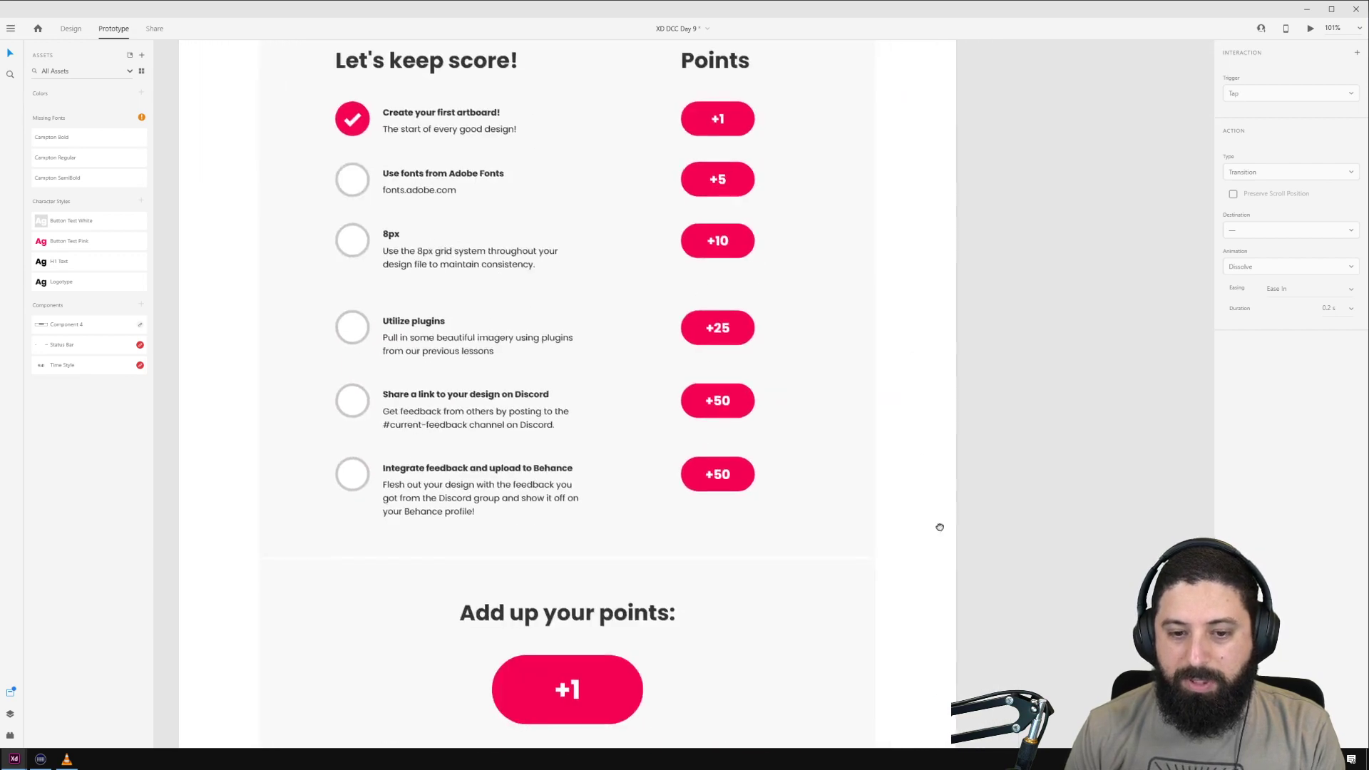
pyautogui.scroll(-2, 907, 171)
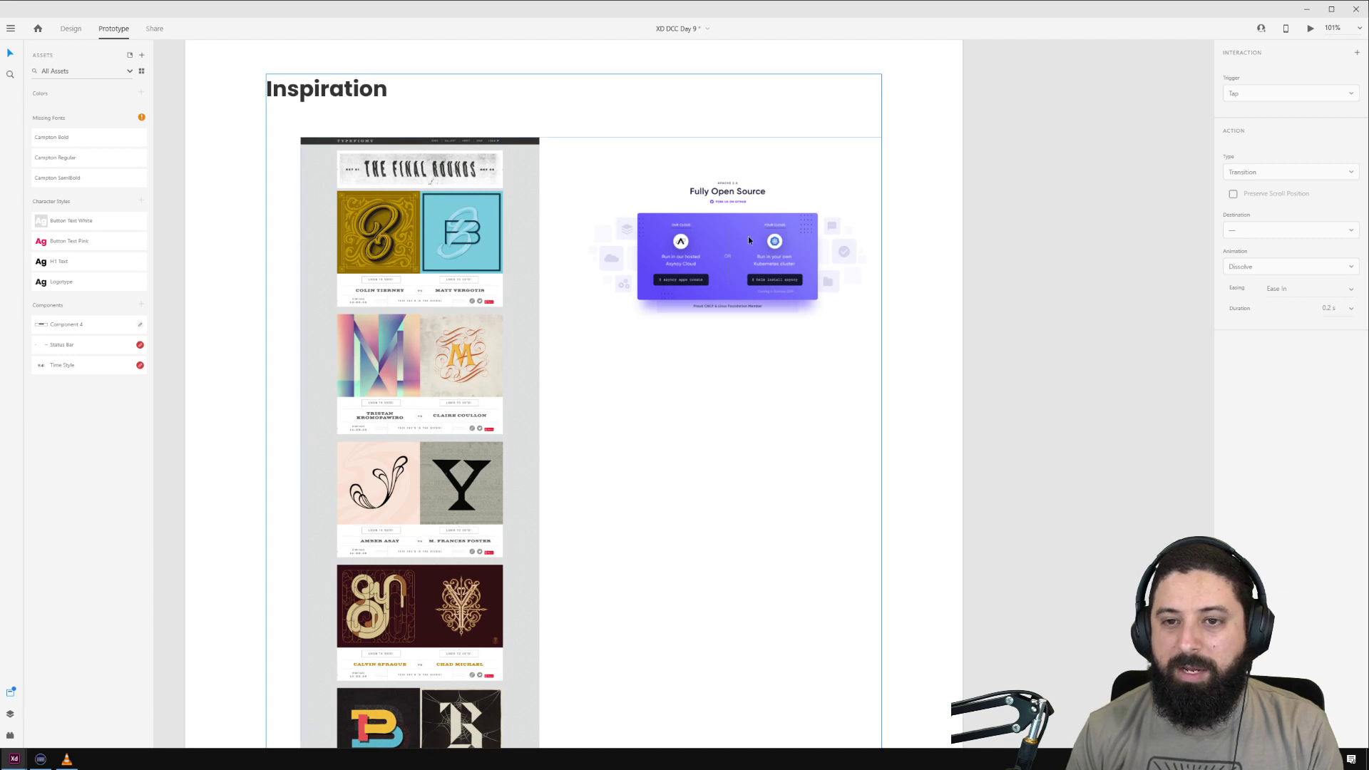
# Step: Examine the Typefight matchup page and the Fully Open Source layout in the Inspiration section
pyautogui.scroll(5, 749, 237)
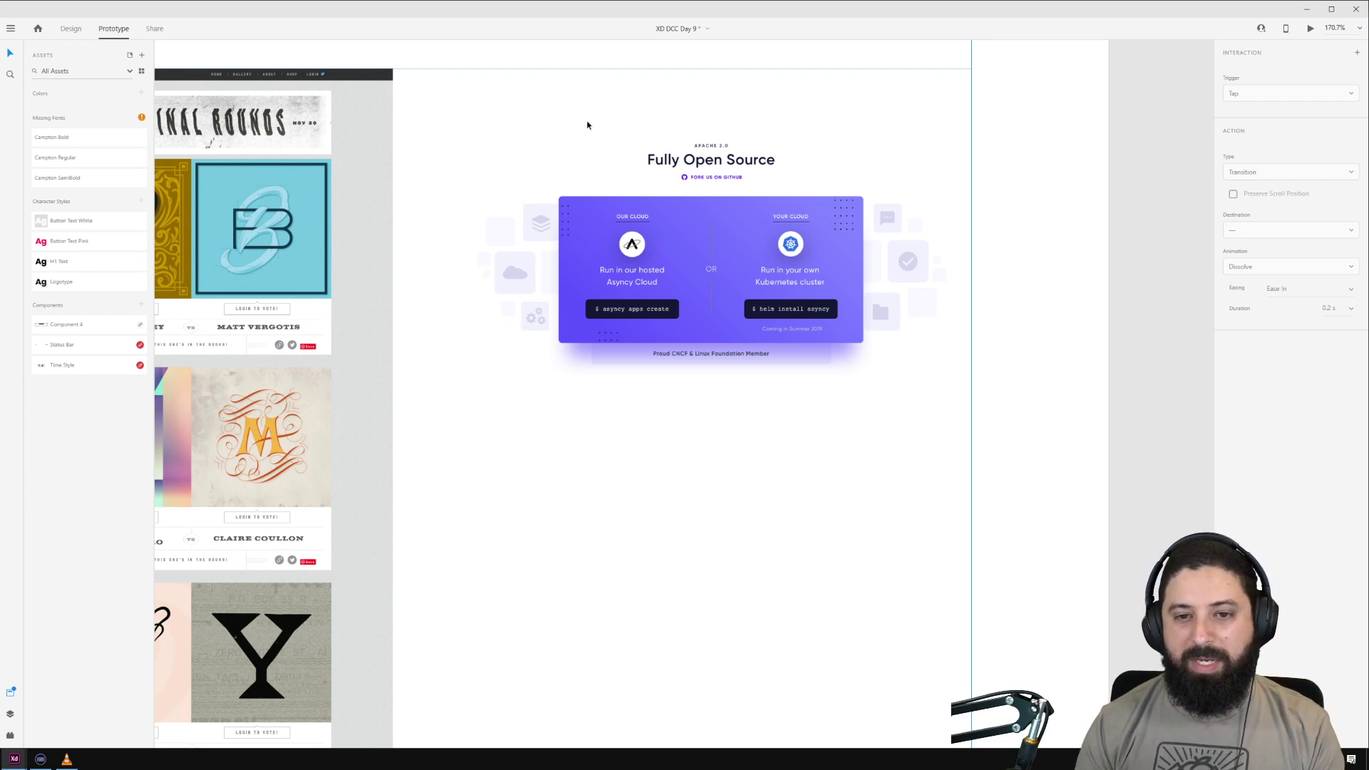
pyautogui.hscroll(-5, 565, 162)
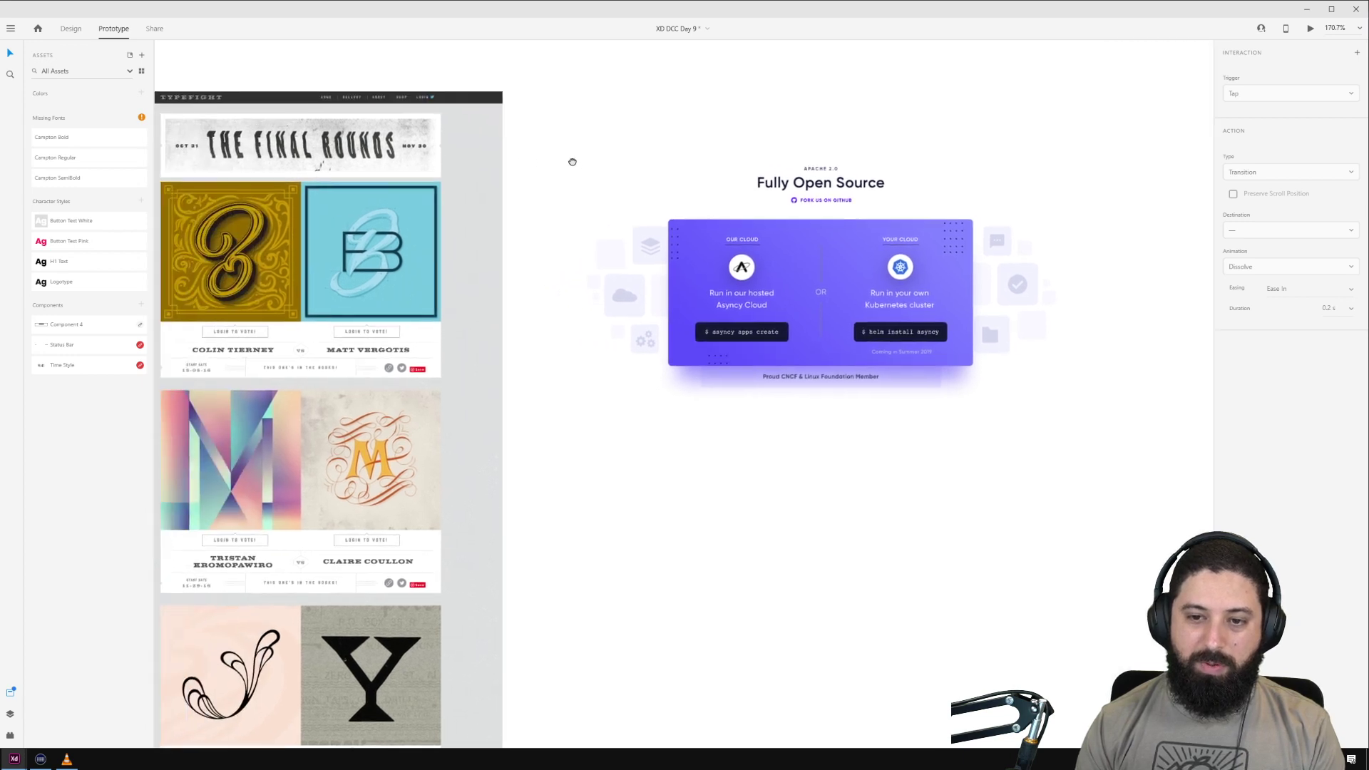
pyautogui.scroll(3, 403, 142)
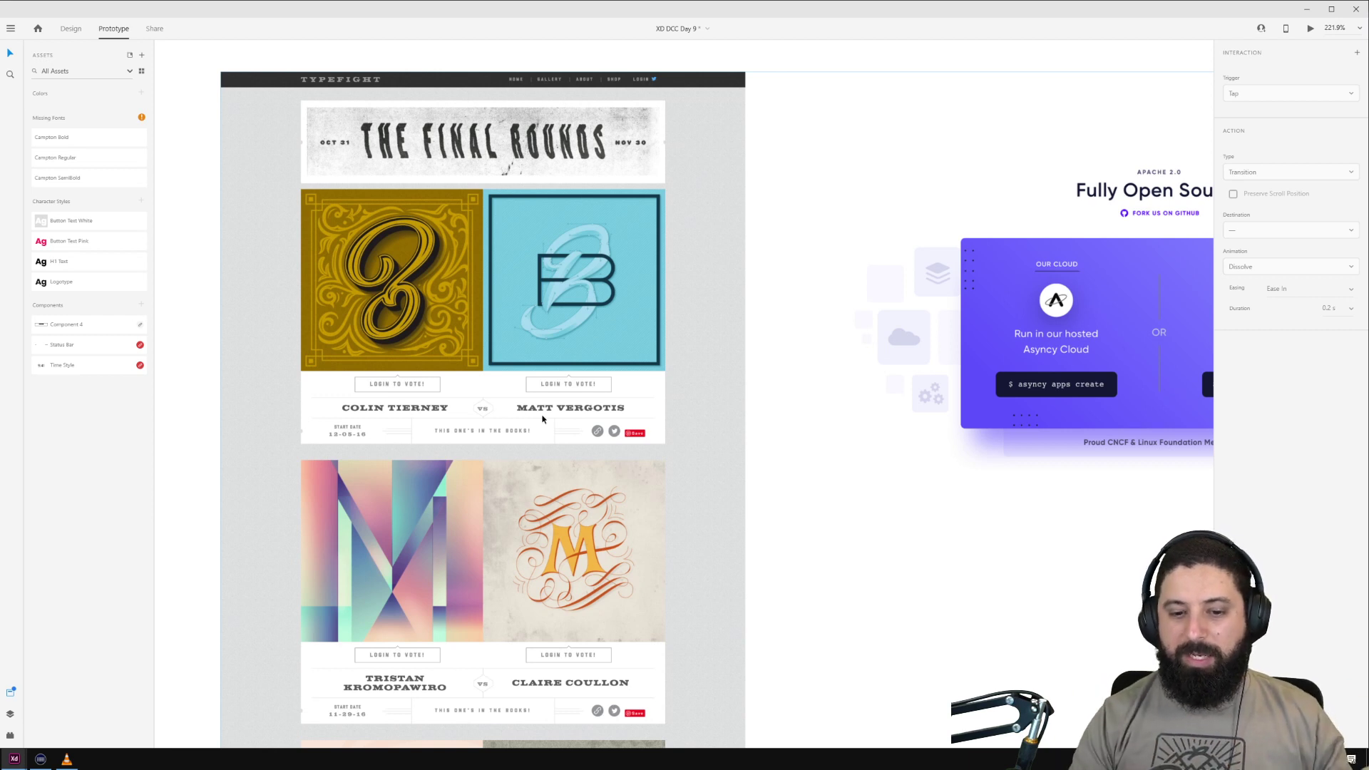
pyautogui.scroll(-5, 542, 419)
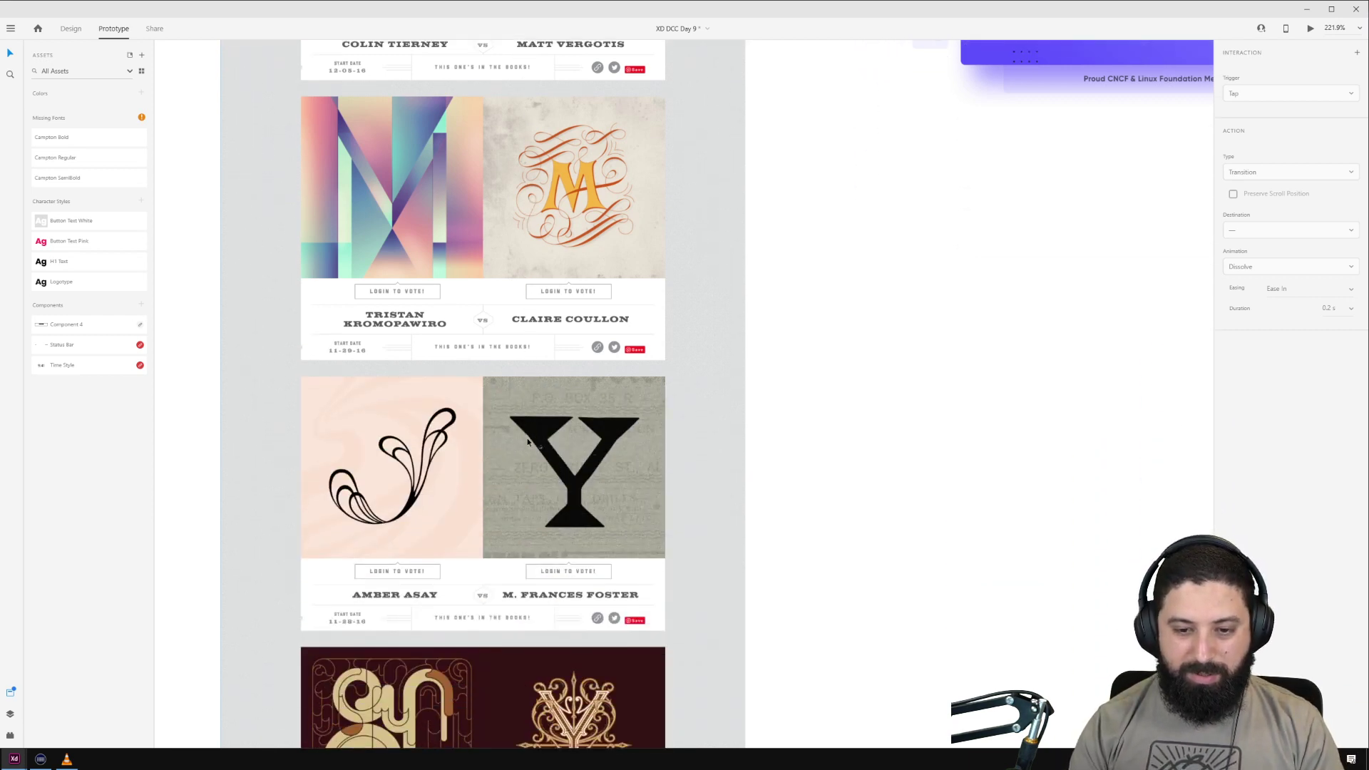
pyautogui.scroll(-7, 528, 442)
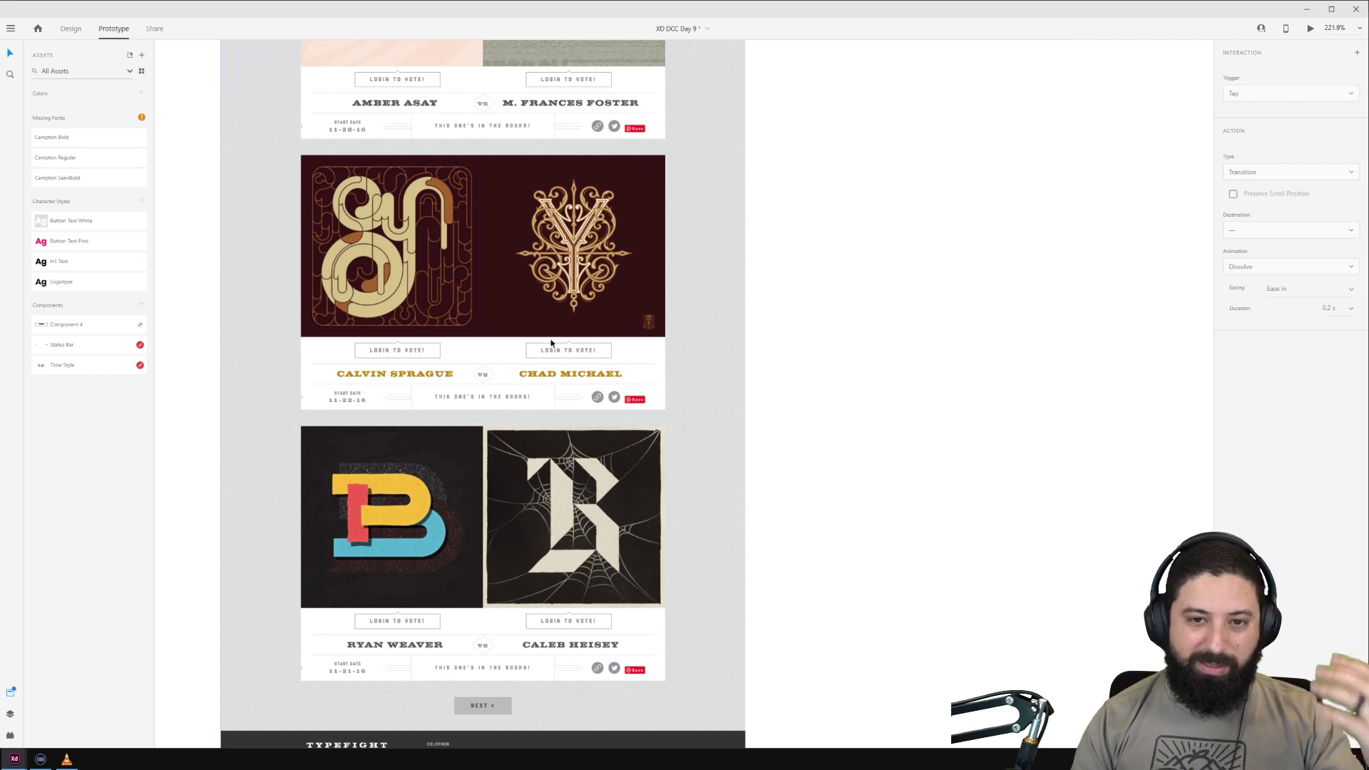
pyautogui.scroll(5, 563, 346)
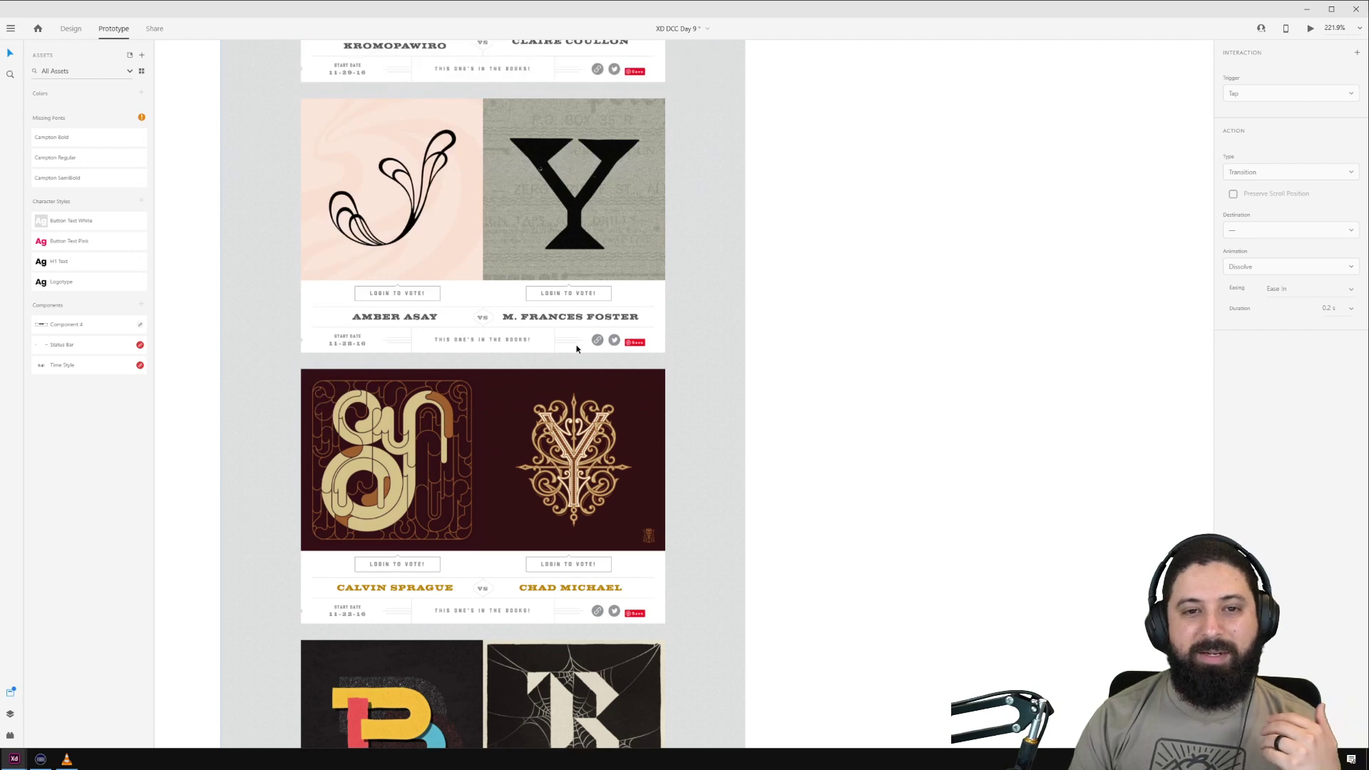
pyautogui.scroll(10, 577, 348)
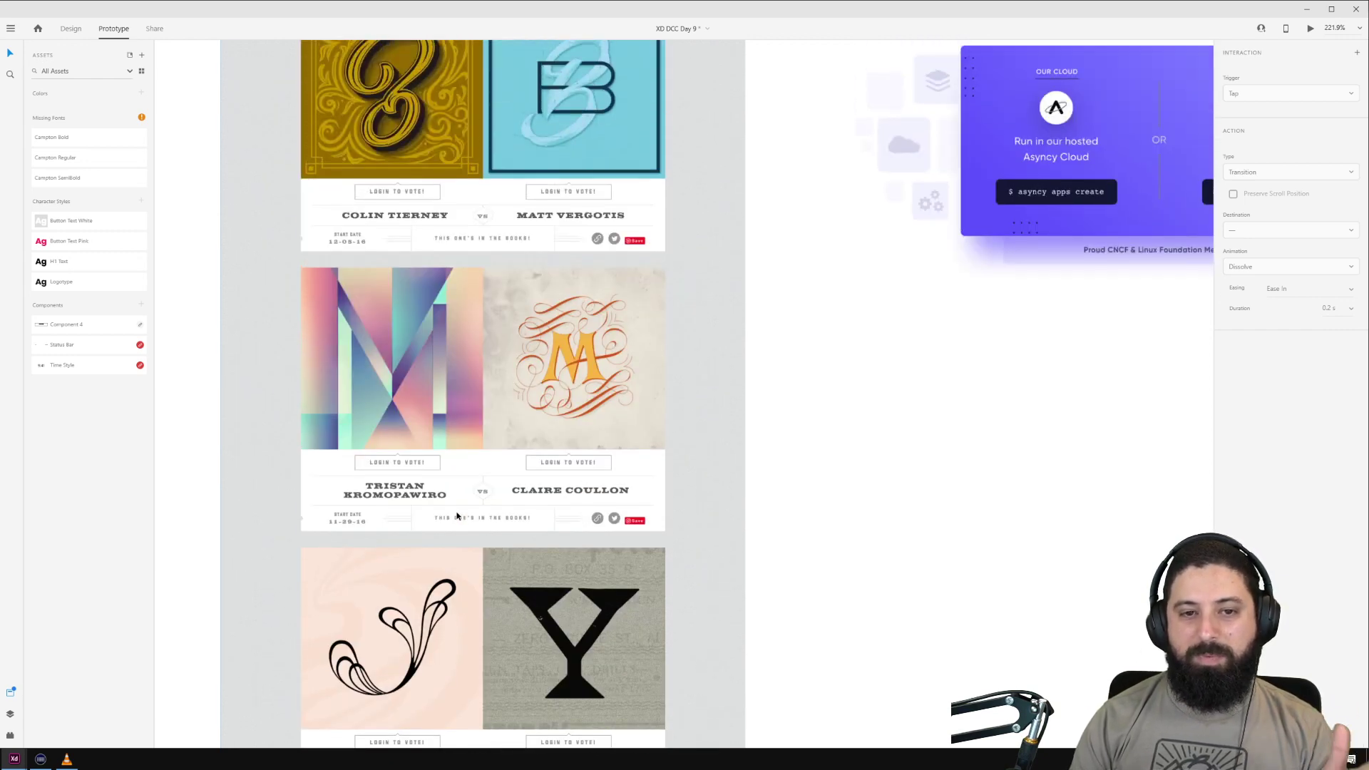
pyautogui.scroll(3, 458, 515)
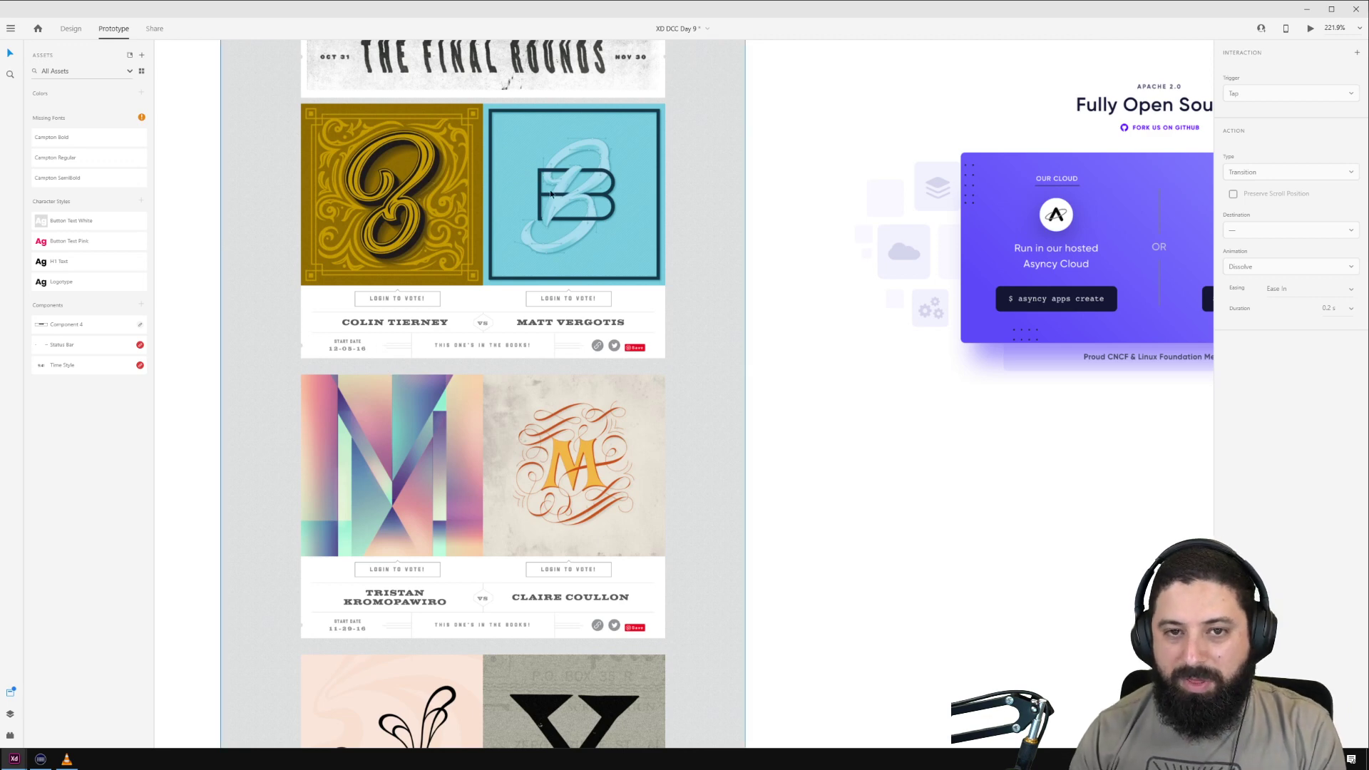
pyautogui.scroll(-3, 570, 168)
# Step: In Design mode, draw a rectangle about 1006 × 265 across the upper part of the Badge Battle artboard
pyautogui.moveTo(825, 95); pyautogui.dragTo(421, 286)
pyautogui.moveTo(870, 122); pyautogui.dragTo(610, 514)
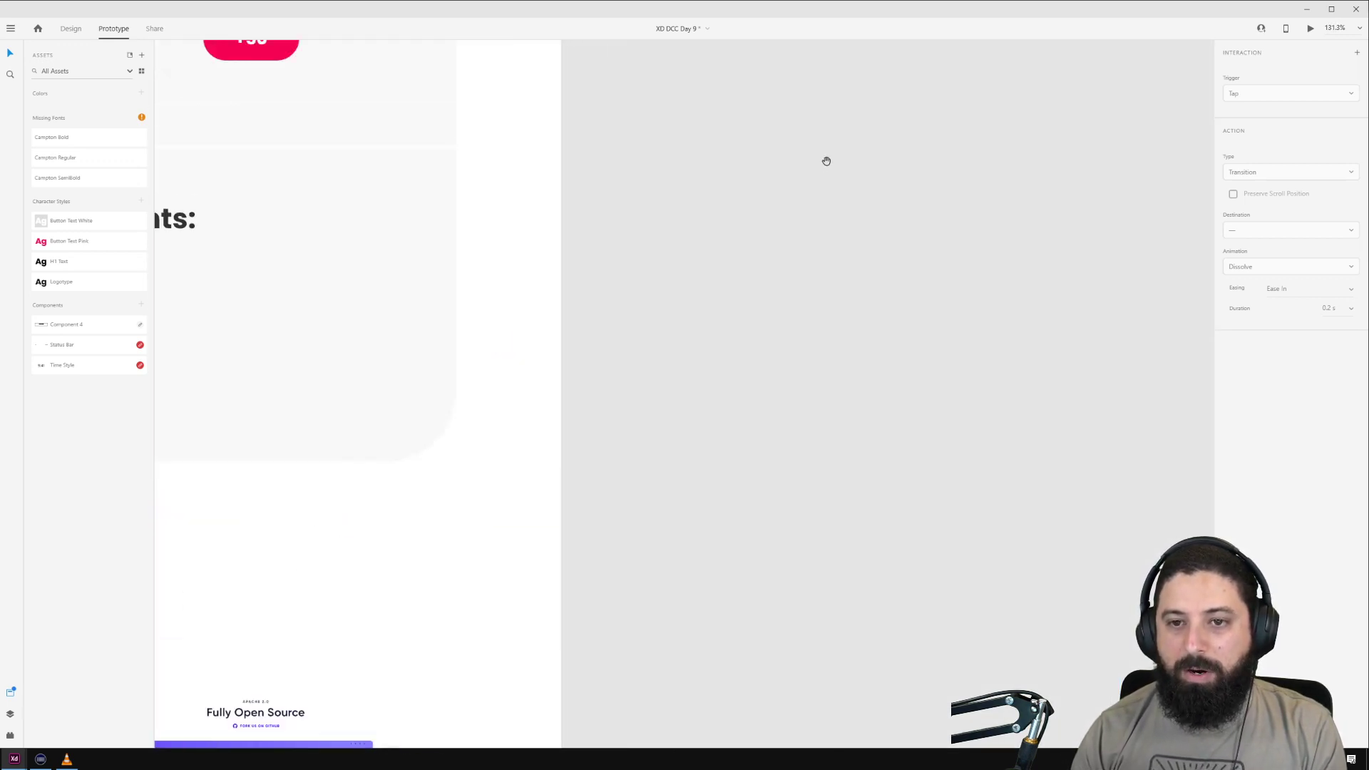
pyautogui.moveTo(825, 159); pyautogui.dragTo(619, 542)
pyautogui.moveTo(764, 229)
pyautogui.mouseDown()
pyautogui.moveTo(627, 601)
pyautogui.moveTo(668, 580)
pyautogui.mouseUp()
pyautogui.scroll(-1, 640, 405)
pyautogui.scroll(-3, 641, 405)
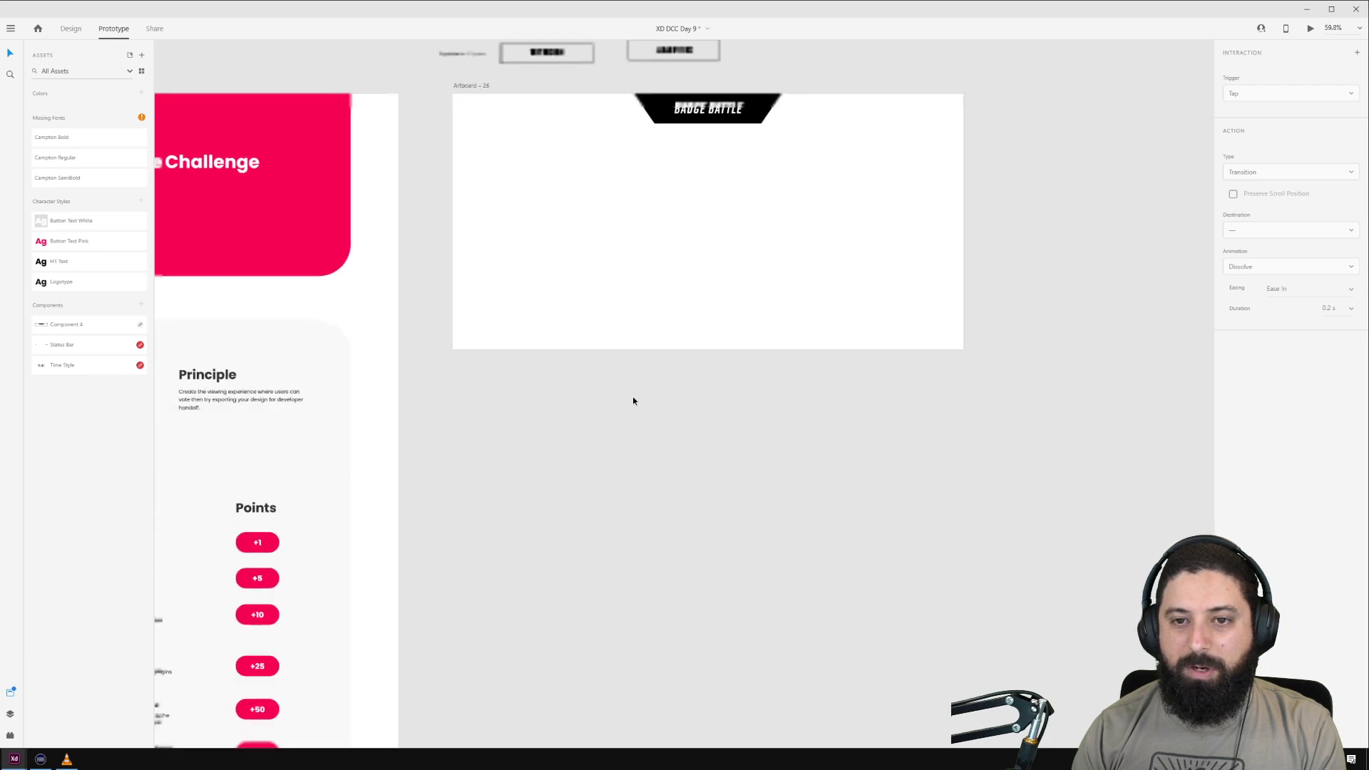
pyautogui.moveTo(733, 186); pyautogui.dragTo(649, 346)
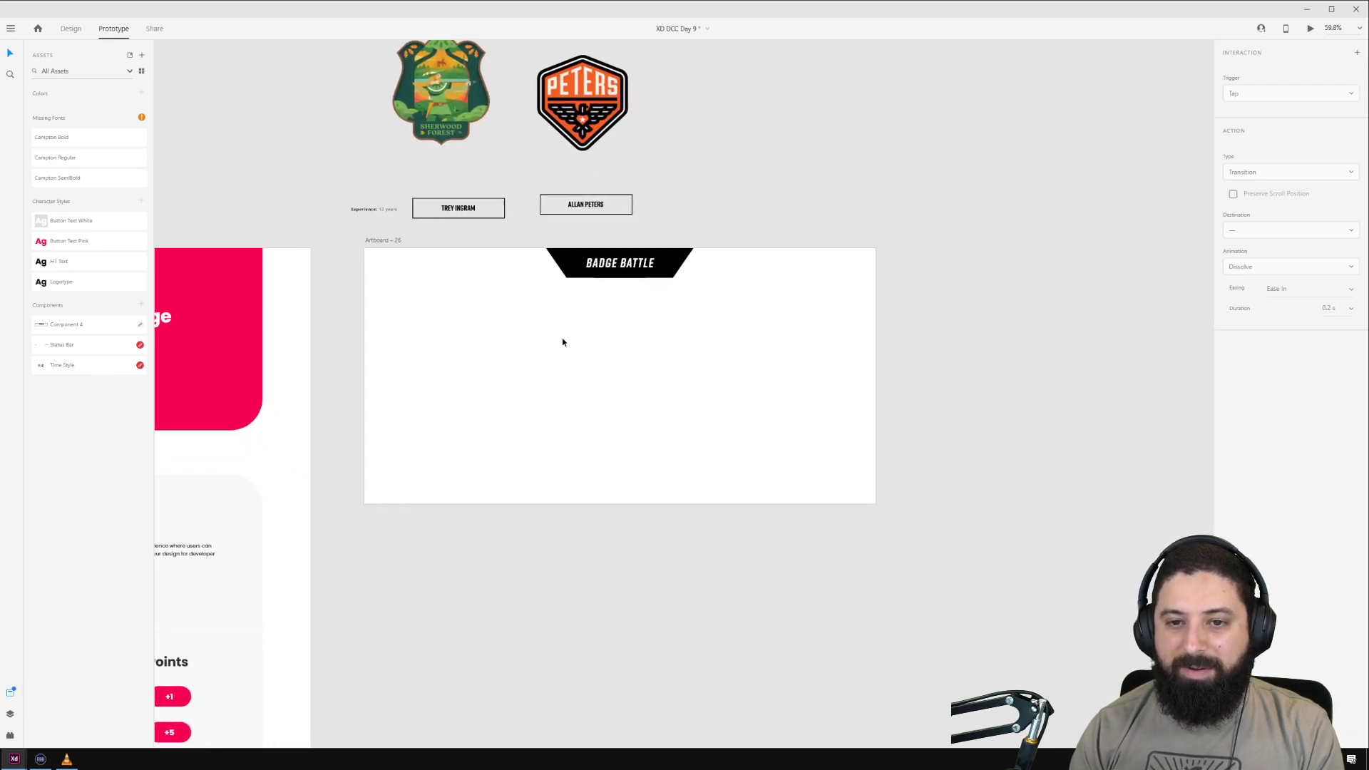
pyautogui.scroll(2, 619, 321)
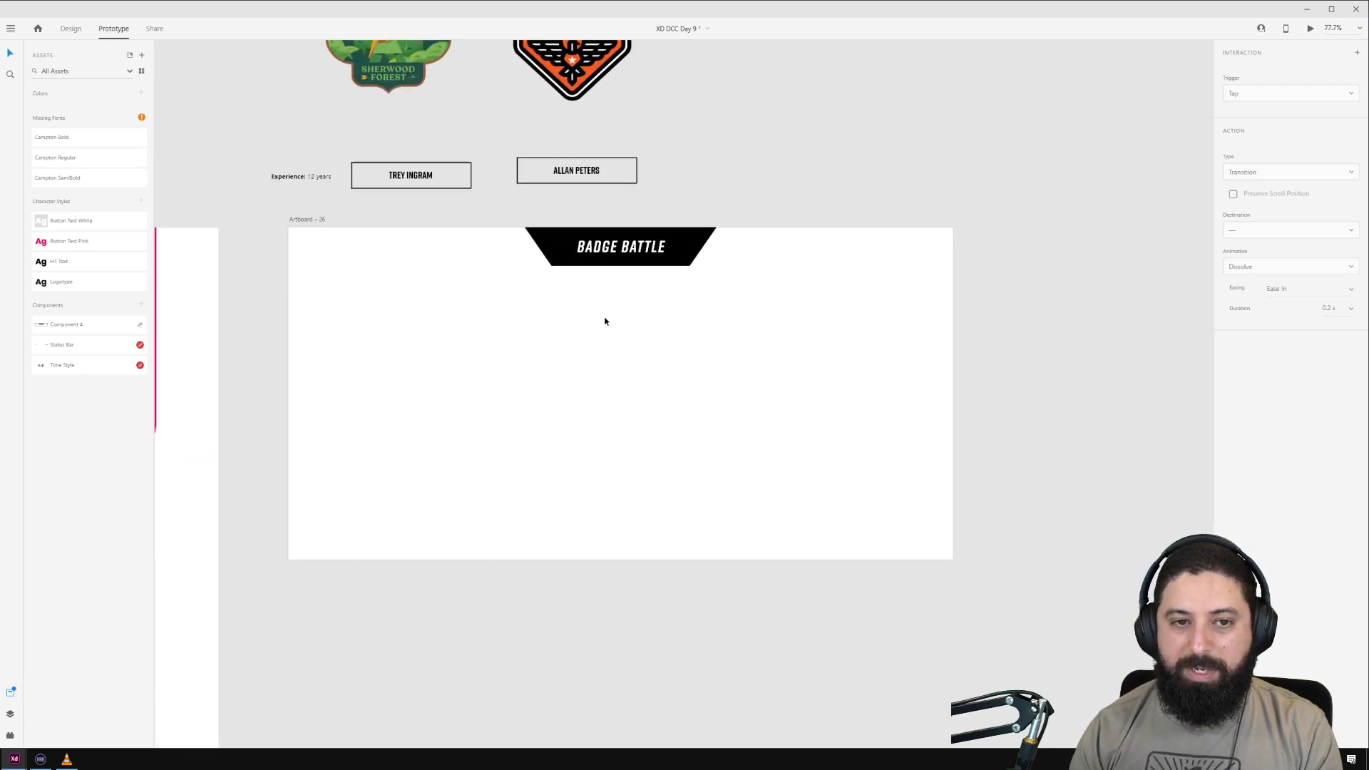
pyautogui.click(10, 714)
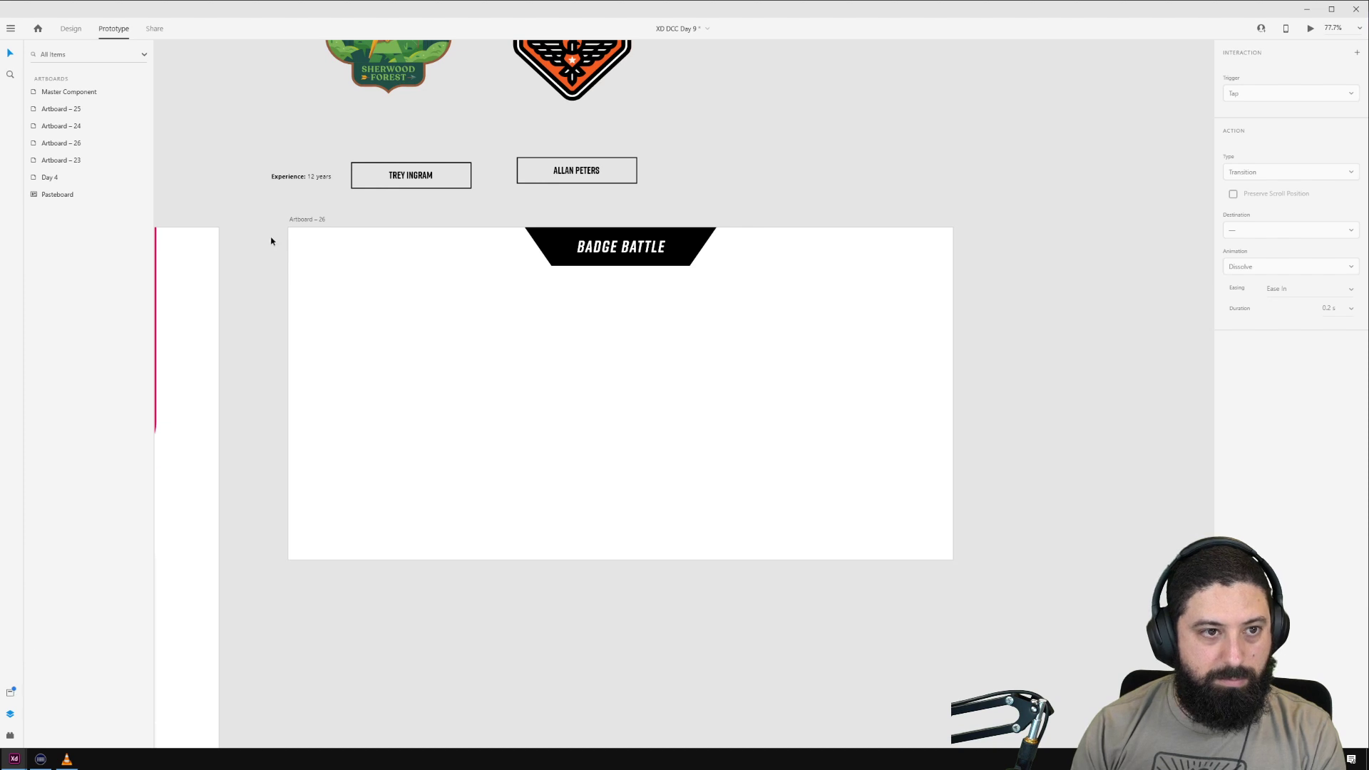
pyautogui.click(310, 221)
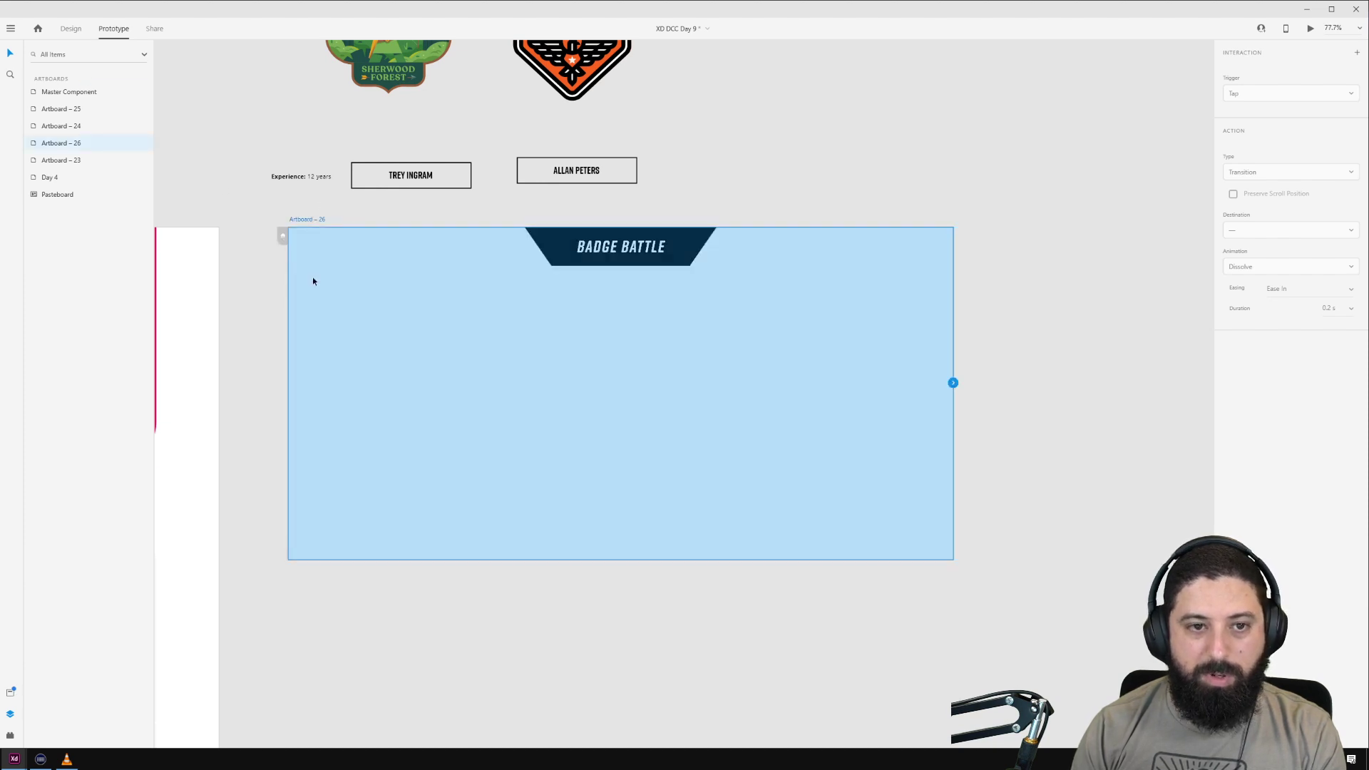
pyautogui.click(68, 30)
pyautogui.press('r')
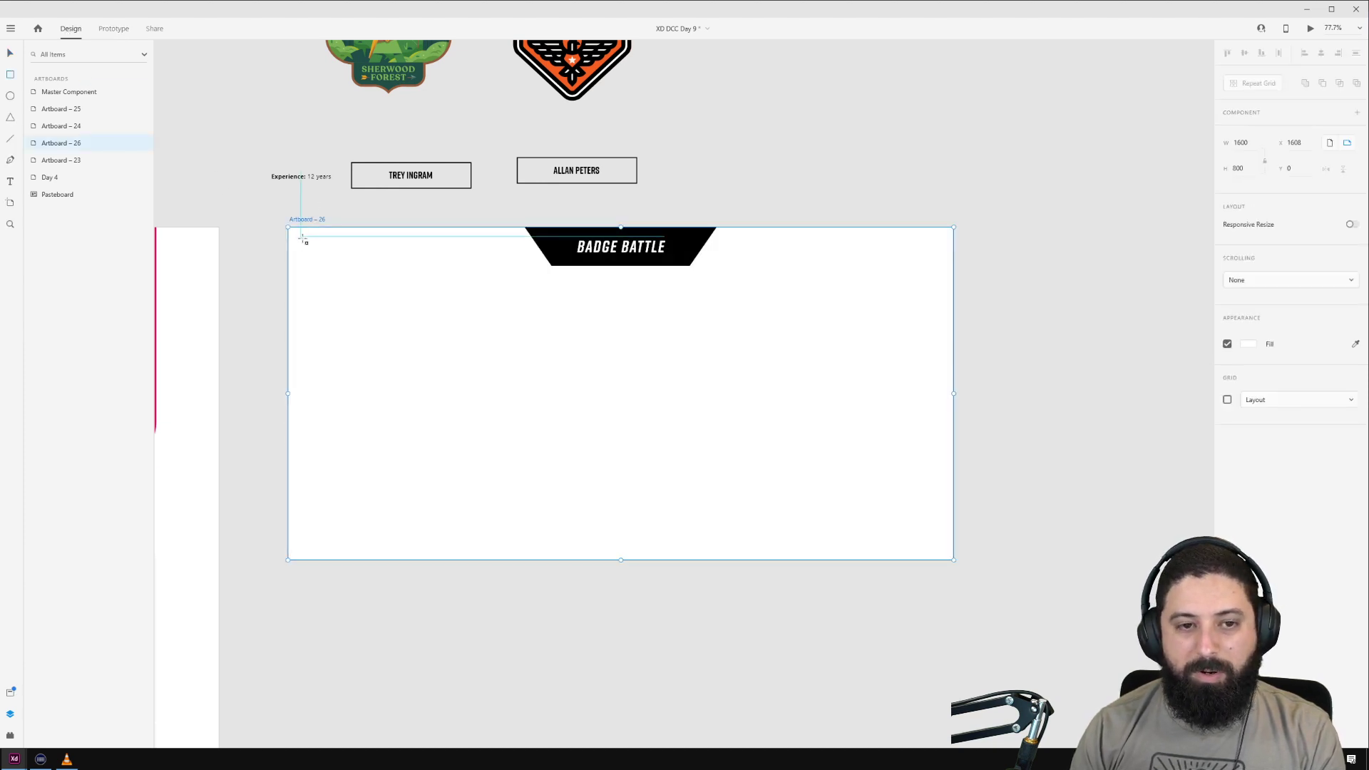
pyautogui.moveTo(301, 236); pyautogui.dragTo(719, 346)
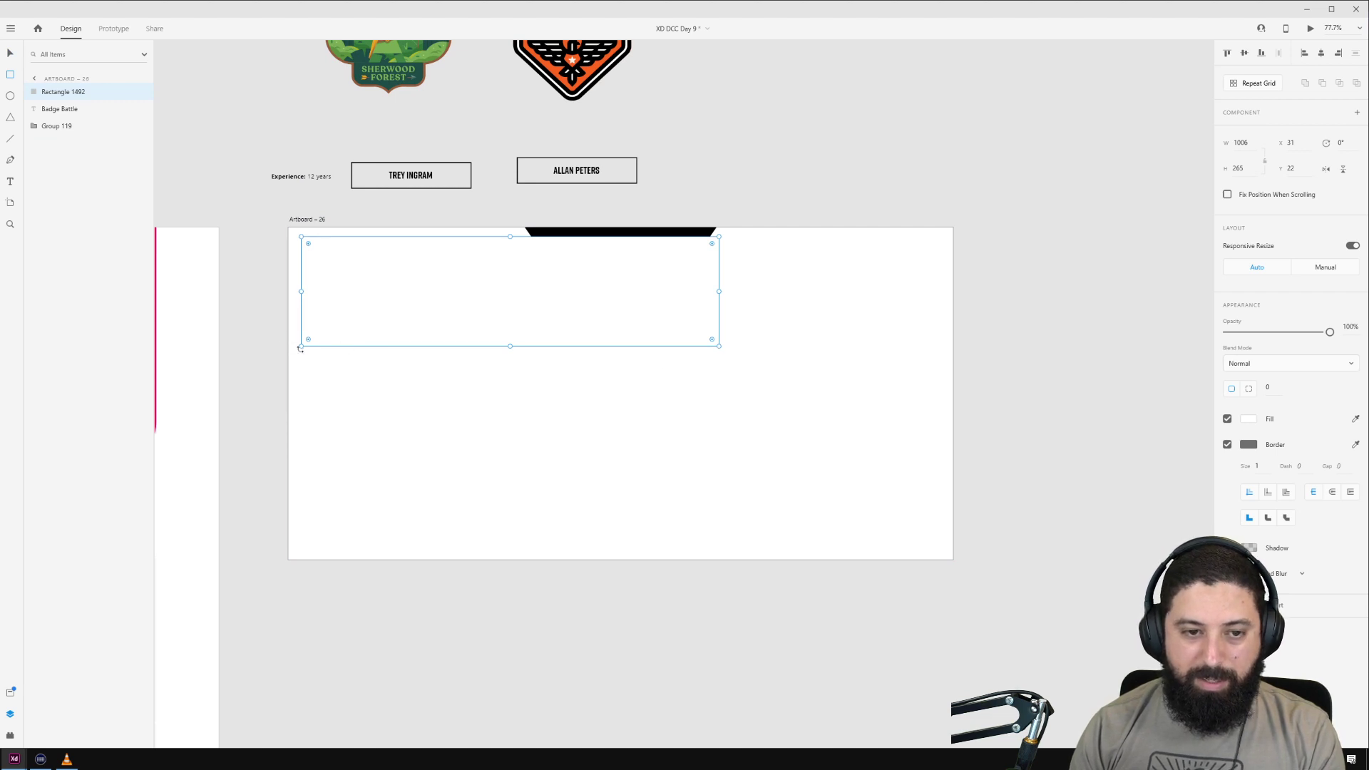
# Step: Fit the rectangle to the artboard's top edge as a 1600 × 80 bar at X 0, Y 0, deleting the stray sliver rectangle
pyautogui.moveTo(300, 343)
pyautogui.mouseDown()
pyautogui.moveTo(288, 306)
pyautogui.moveTo(325, 274)
pyautogui.mouseUp()
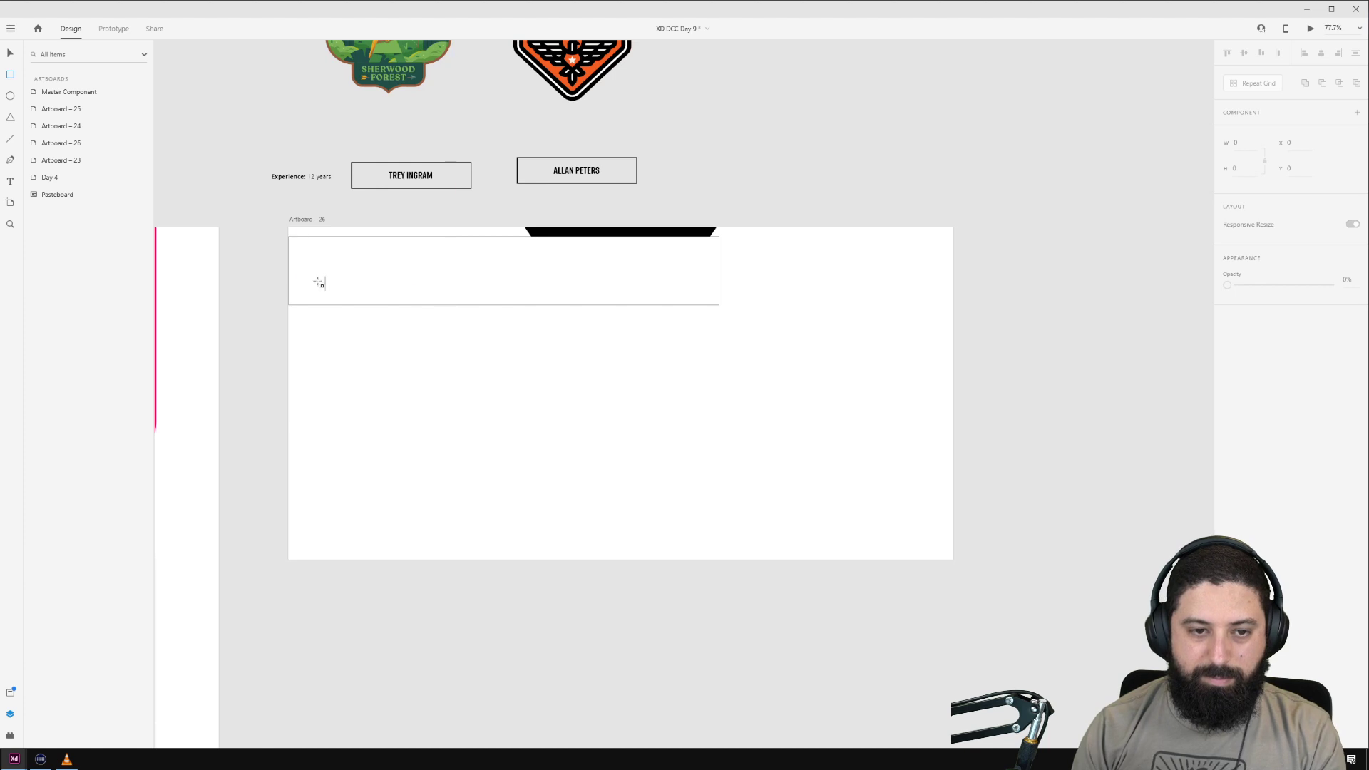
pyautogui.press('v')
pyautogui.click(325, 283)
pyautogui.press('Delete')
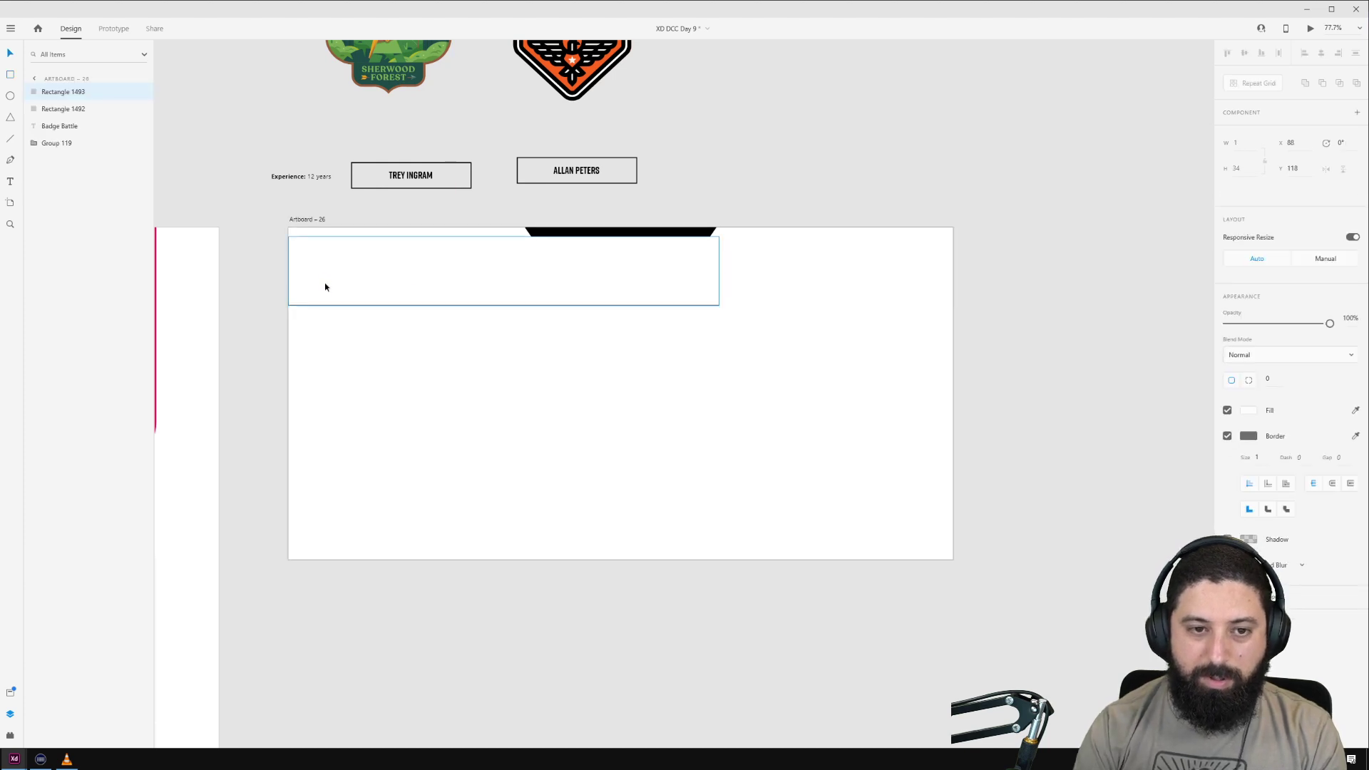
pyautogui.click(339, 289)
pyautogui.moveTo(340, 289); pyautogui.dragTo(340, 281)
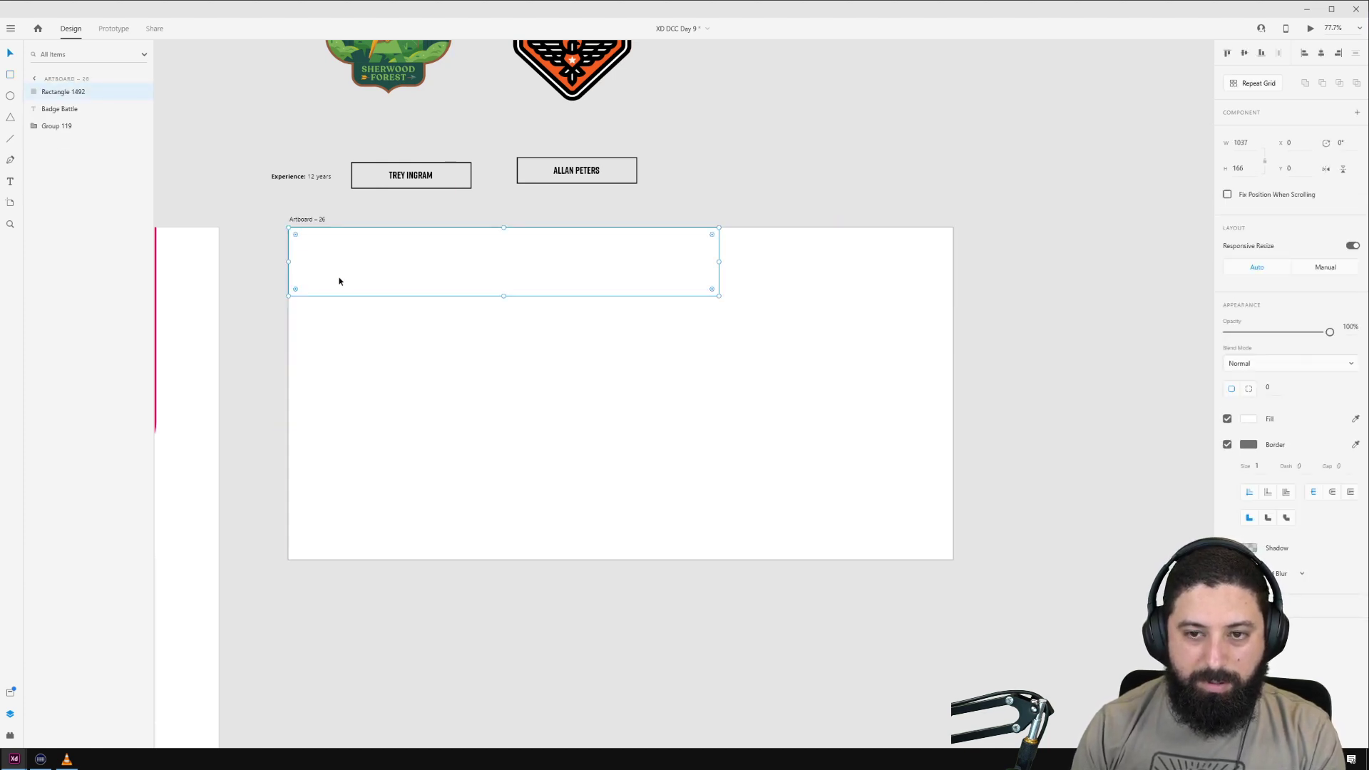
pyautogui.moveTo(719, 296); pyautogui.dragTo(953, 263)
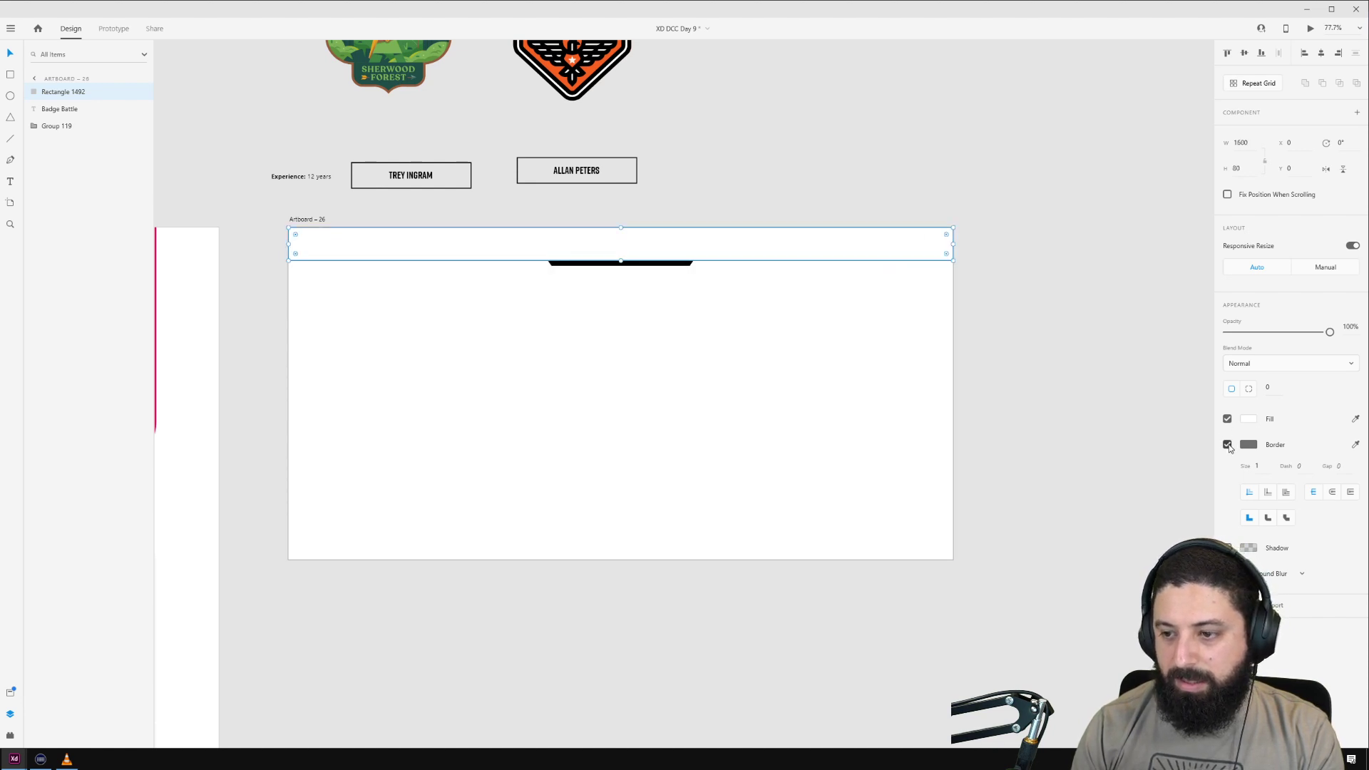
# Step: Give the header bar a light grey fill without a border and place it behind the Badge Battle title and its black shape
pyautogui.click(1248, 418)
pyautogui.click(1089, 366)
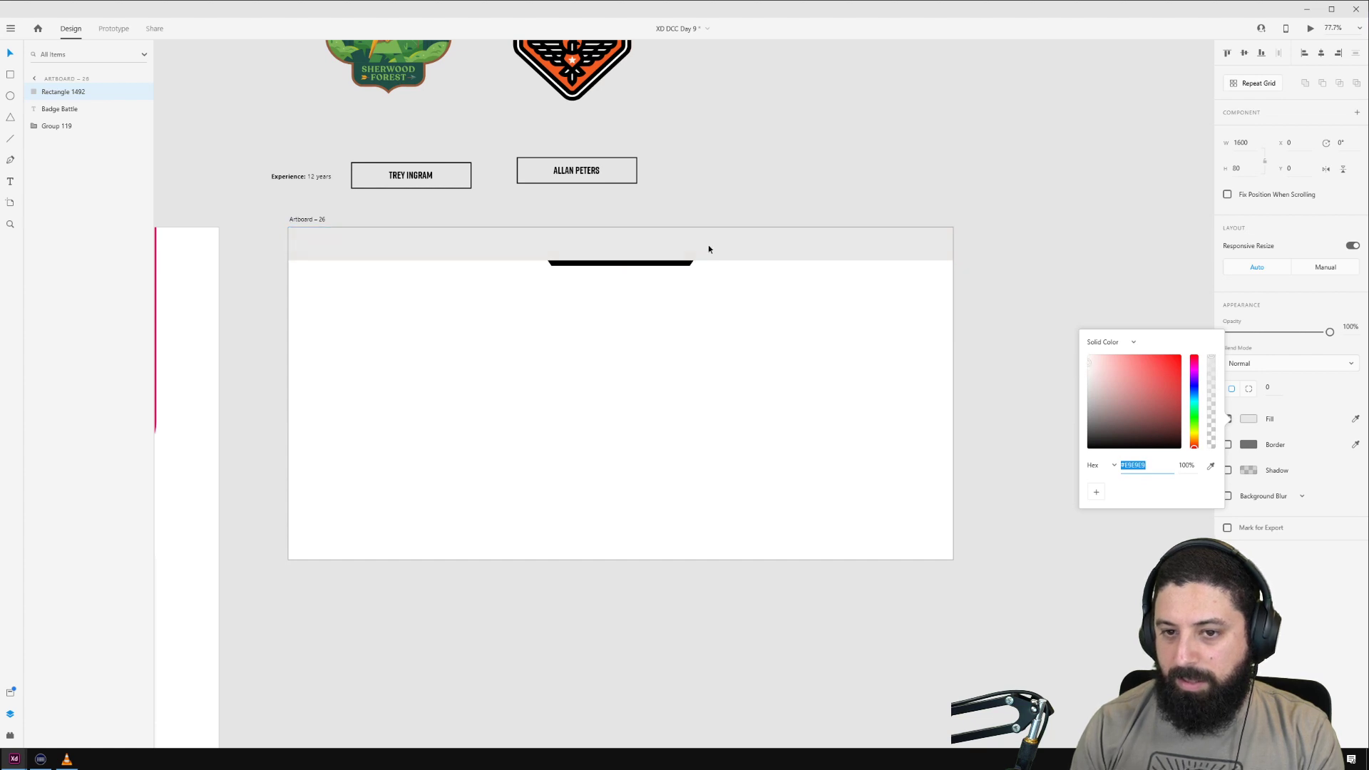
pyautogui.moveTo(60, 93); pyautogui.dragTo(46, 136)
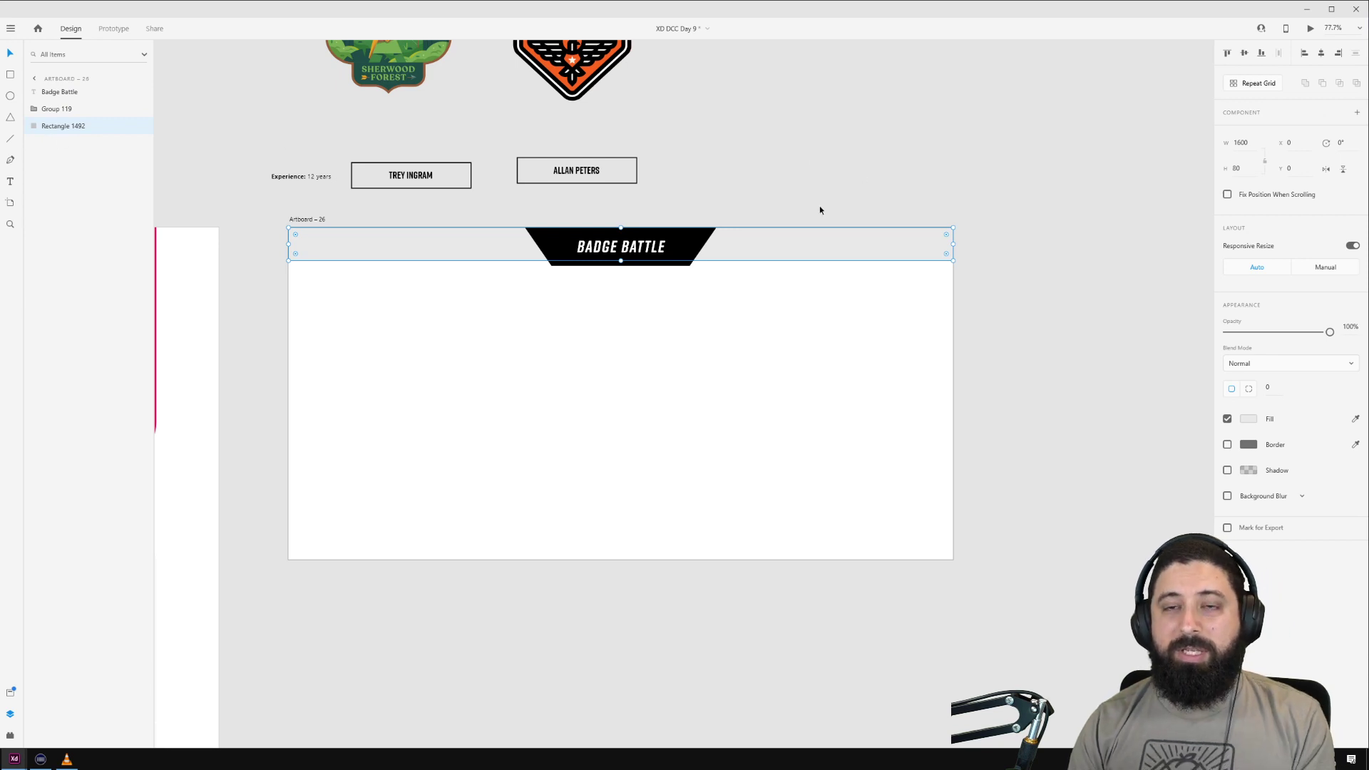
# Step: Lighten the header bar's grey fill slightly and deselect the bar
pyautogui.click(1248, 419)
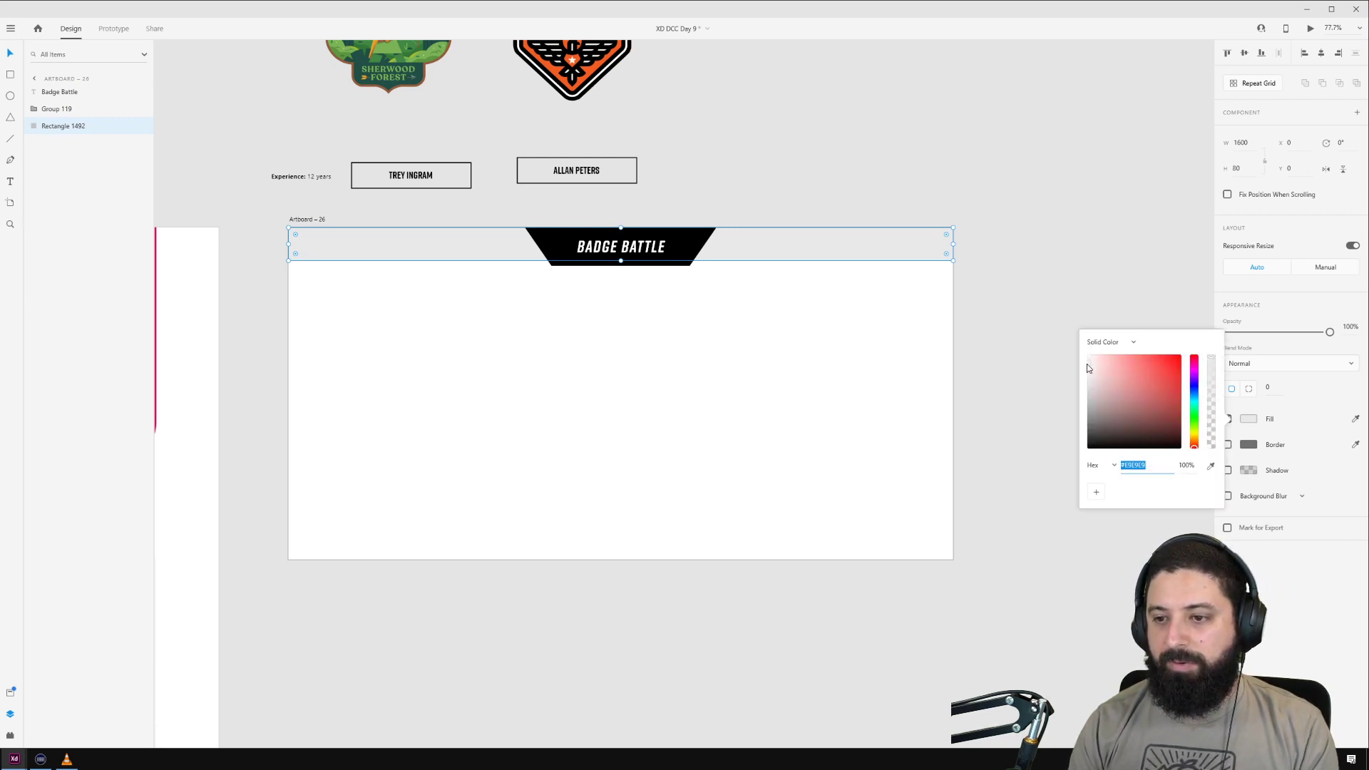
pyautogui.click(1088, 363)
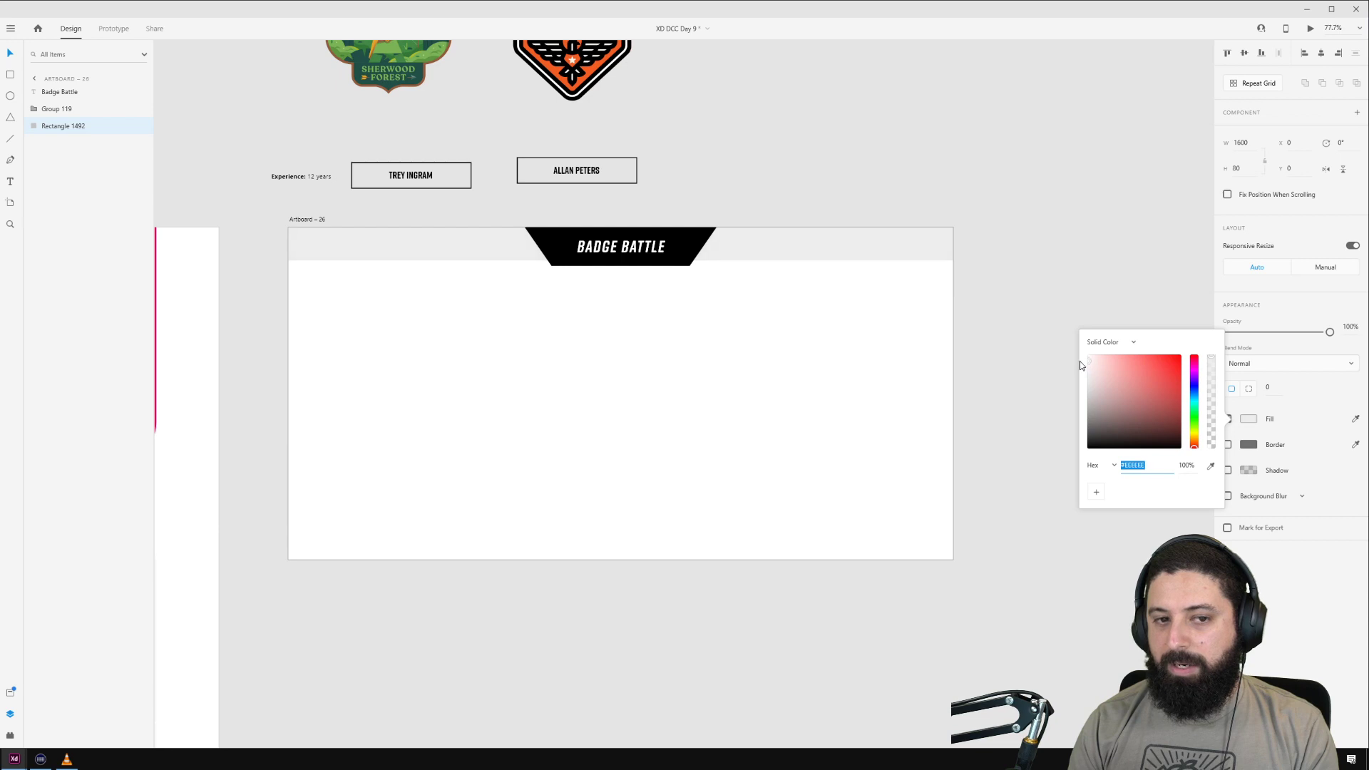
pyautogui.click(839, 130)
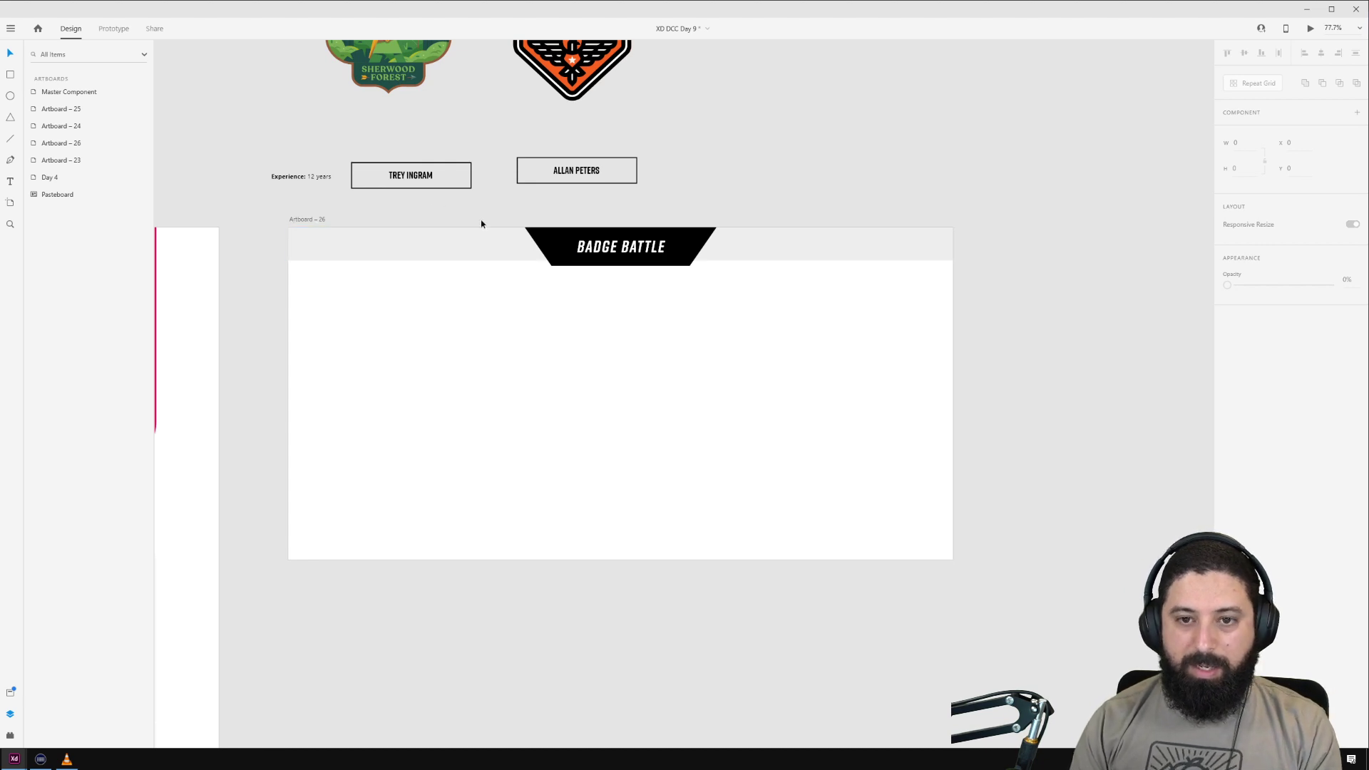
# Step: Duplicate the Badge Battle text onto the grey bar left of the title, at about X 203, Y 16
pyautogui.click(637, 250)
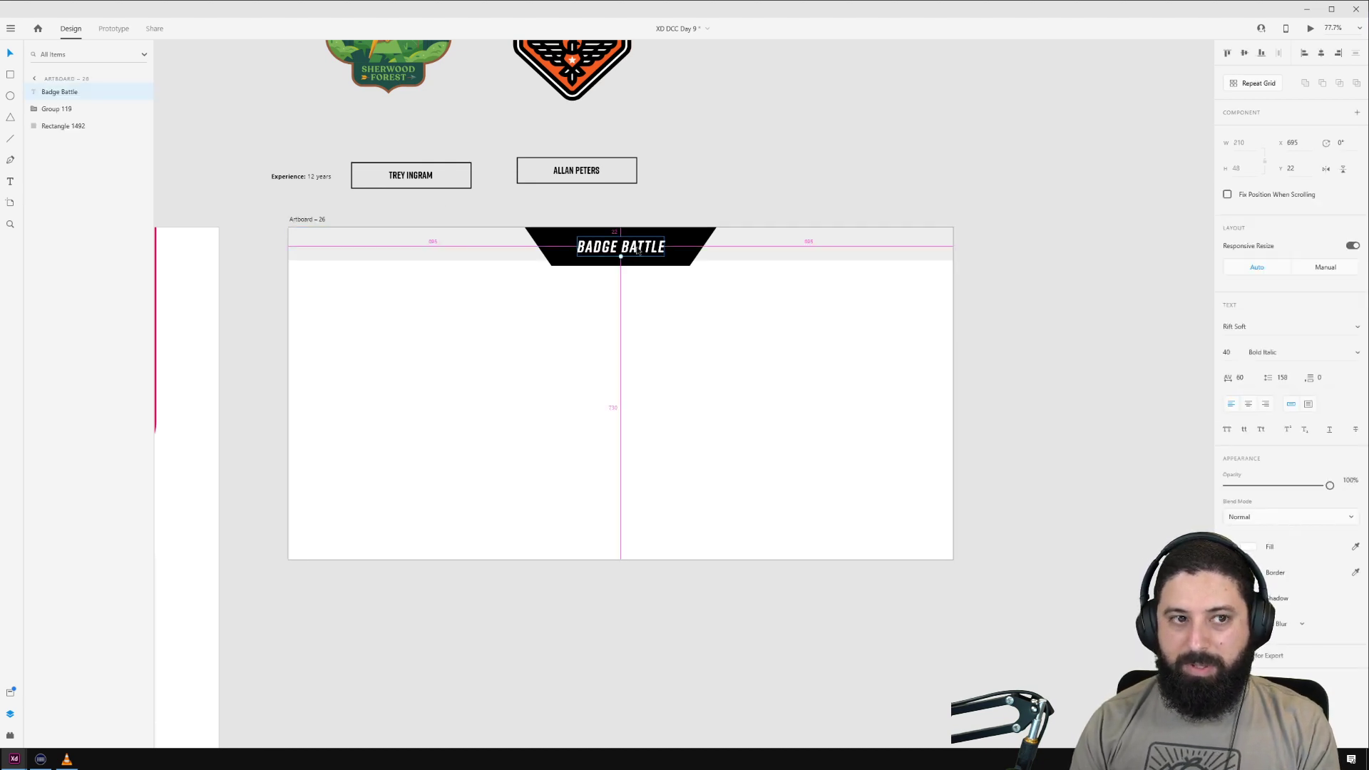
pyautogui.moveTo(637, 250); pyautogui.dragTo(432, 245)
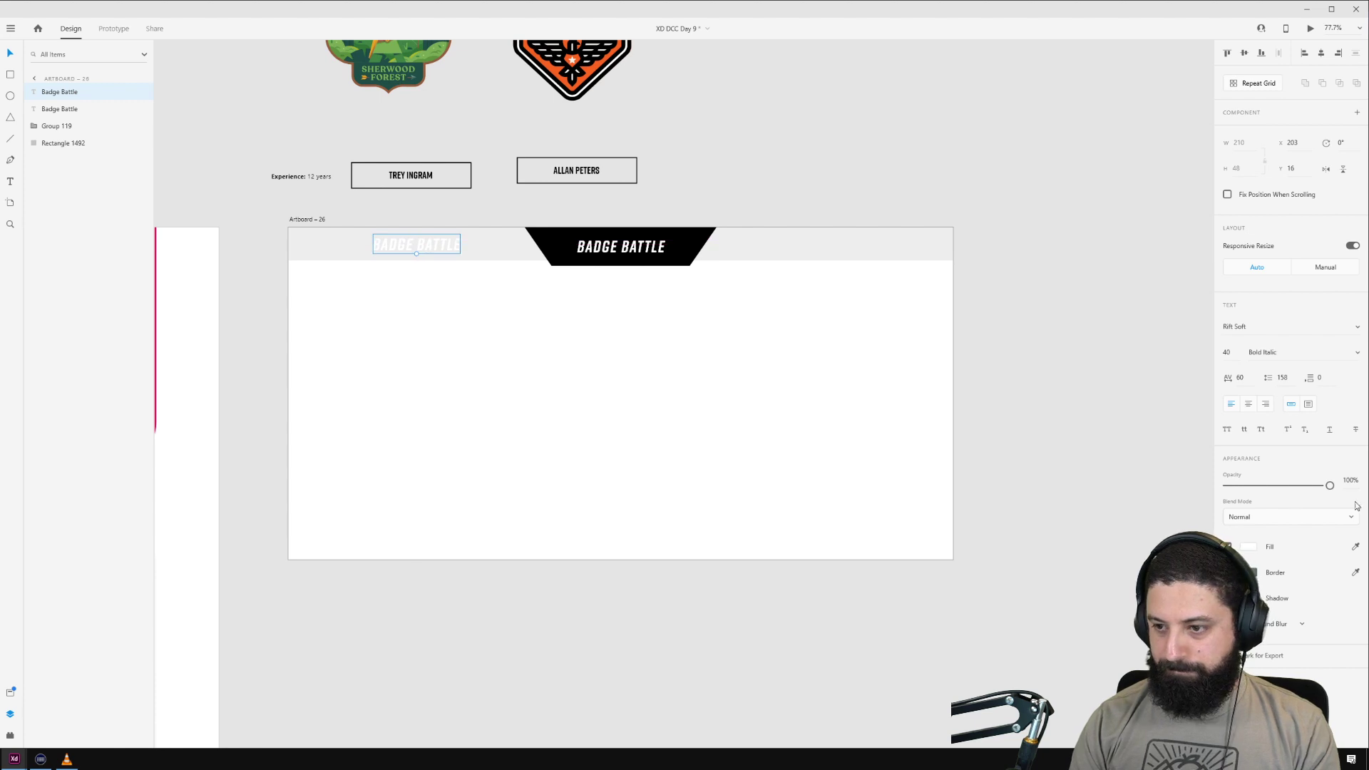
# Step: Set the duplicated Badge Battle text to Bold without italics and fill it with the black sampled from the title's shape
pyautogui.click(1357, 355)
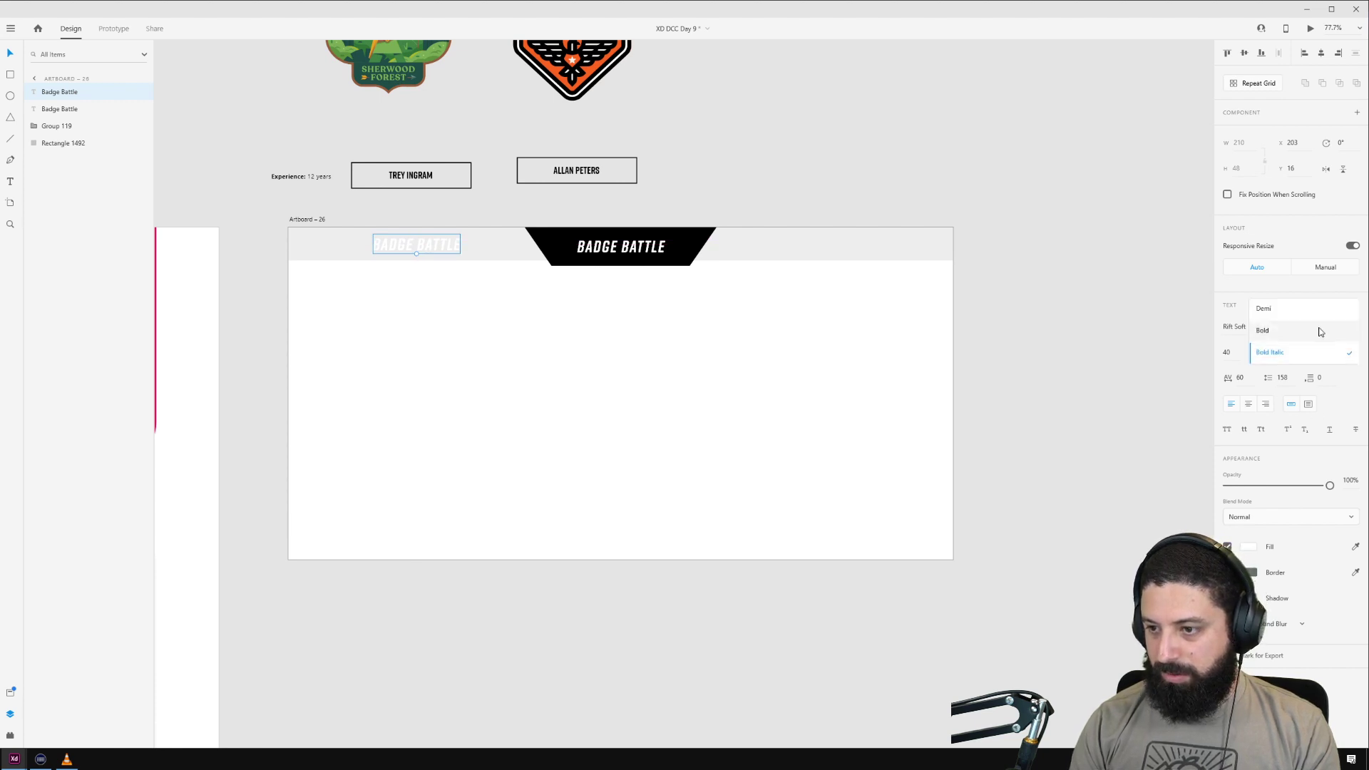
pyautogui.click(1321, 331)
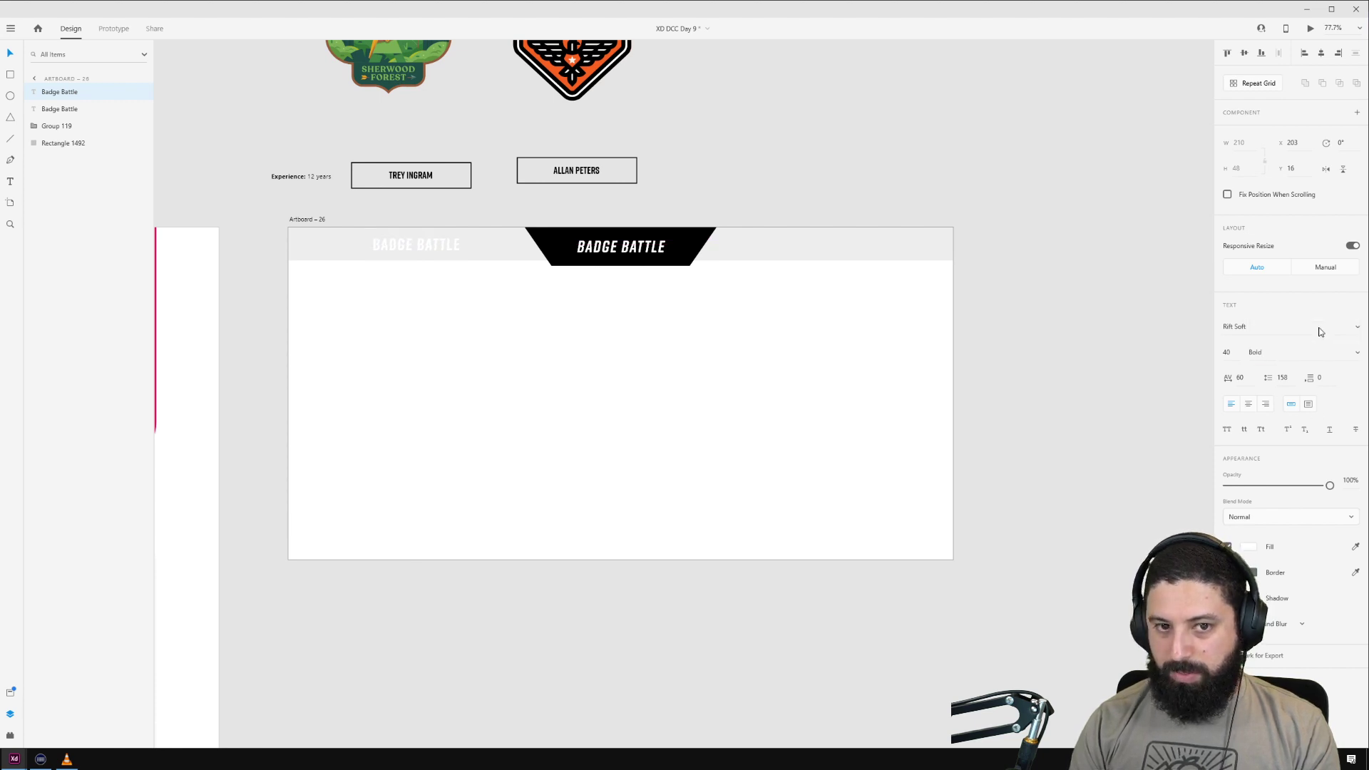
pyautogui.click(1249, 549)
pyautogui.click(1355, 547)
pyautogui.click(692, 242)
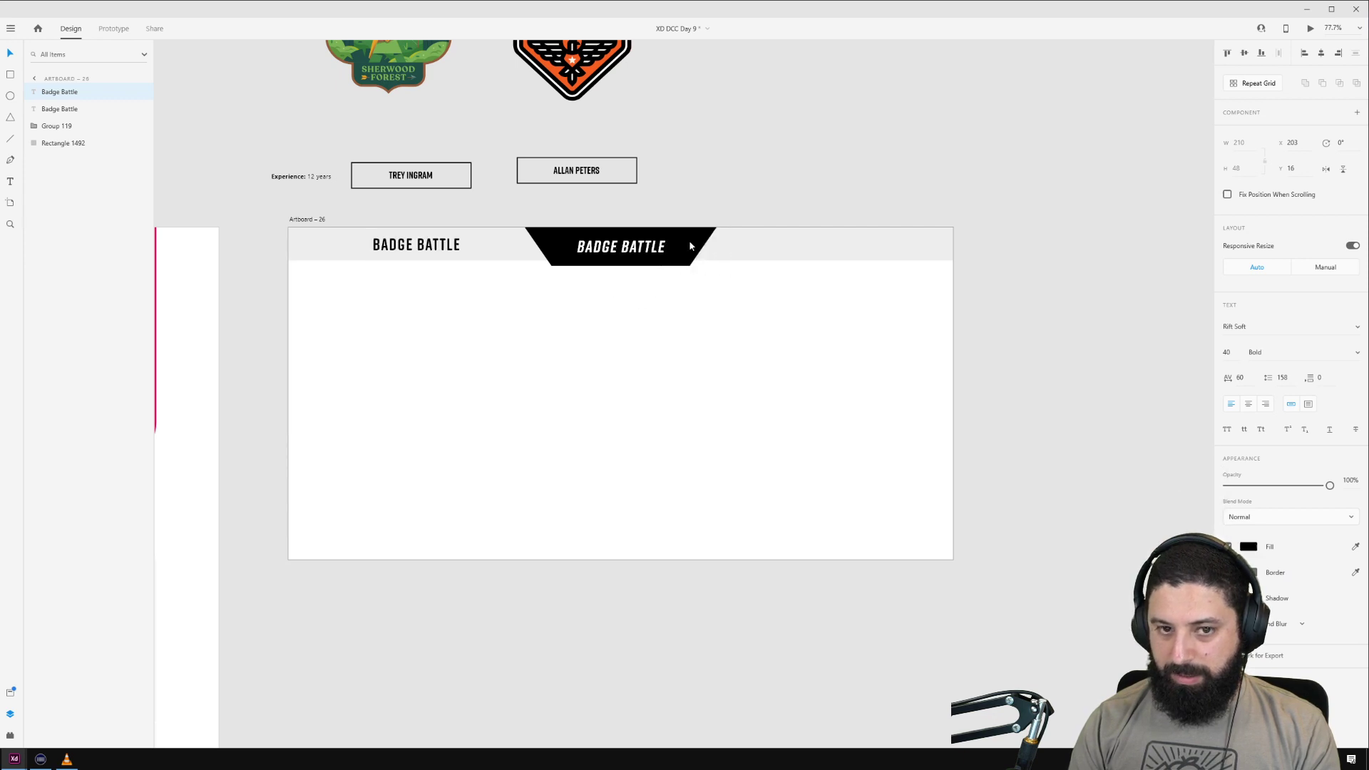
pyautogui.click(754, 153)
# Step: Set the duplicated text's font size to 16 and move it closer to the black title shape, at about X 391, Y 30
pyautogui.click(419, 246)
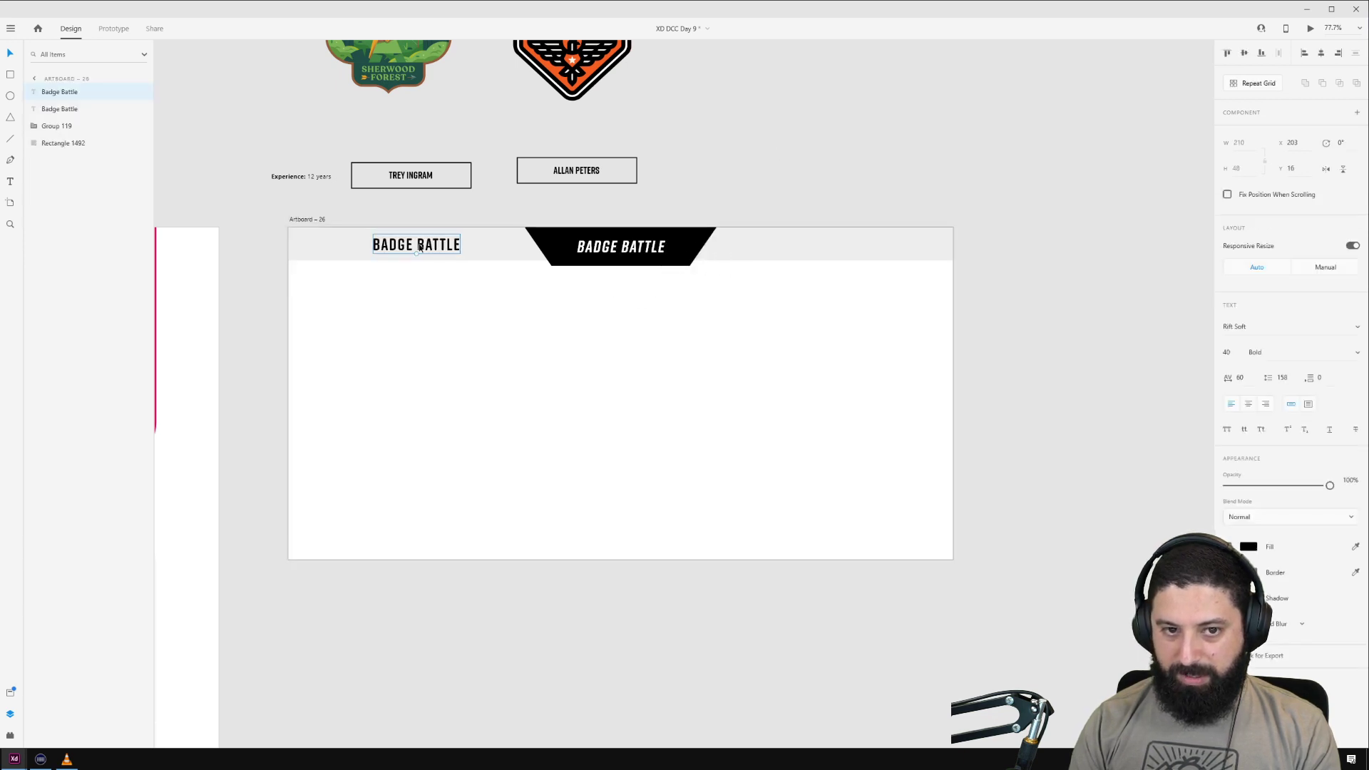
pyautogui.click(1226, 352)
pyautogui.write('14')
pyautogui.press('Return')
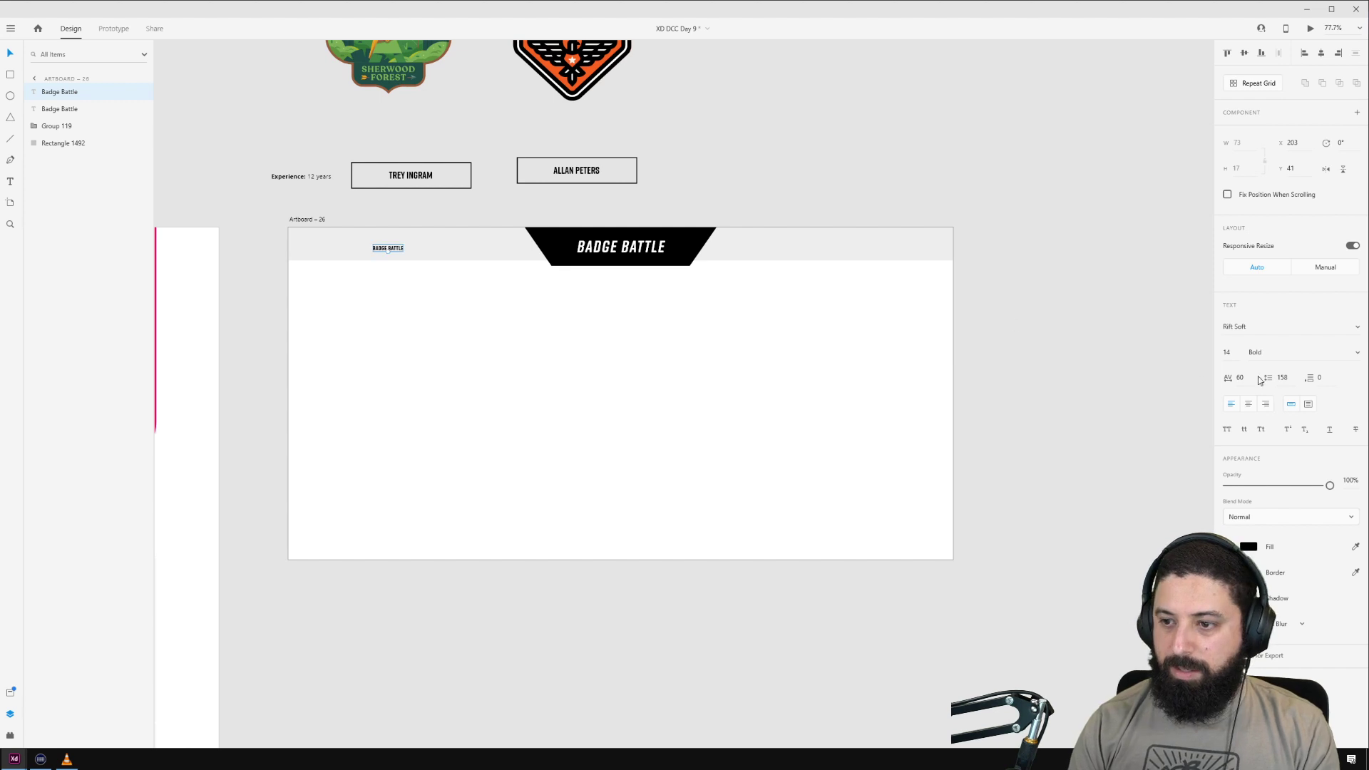
pyautogui.click(1232, 353)
pyautogui.write('16')
pyautogui.press('Return')
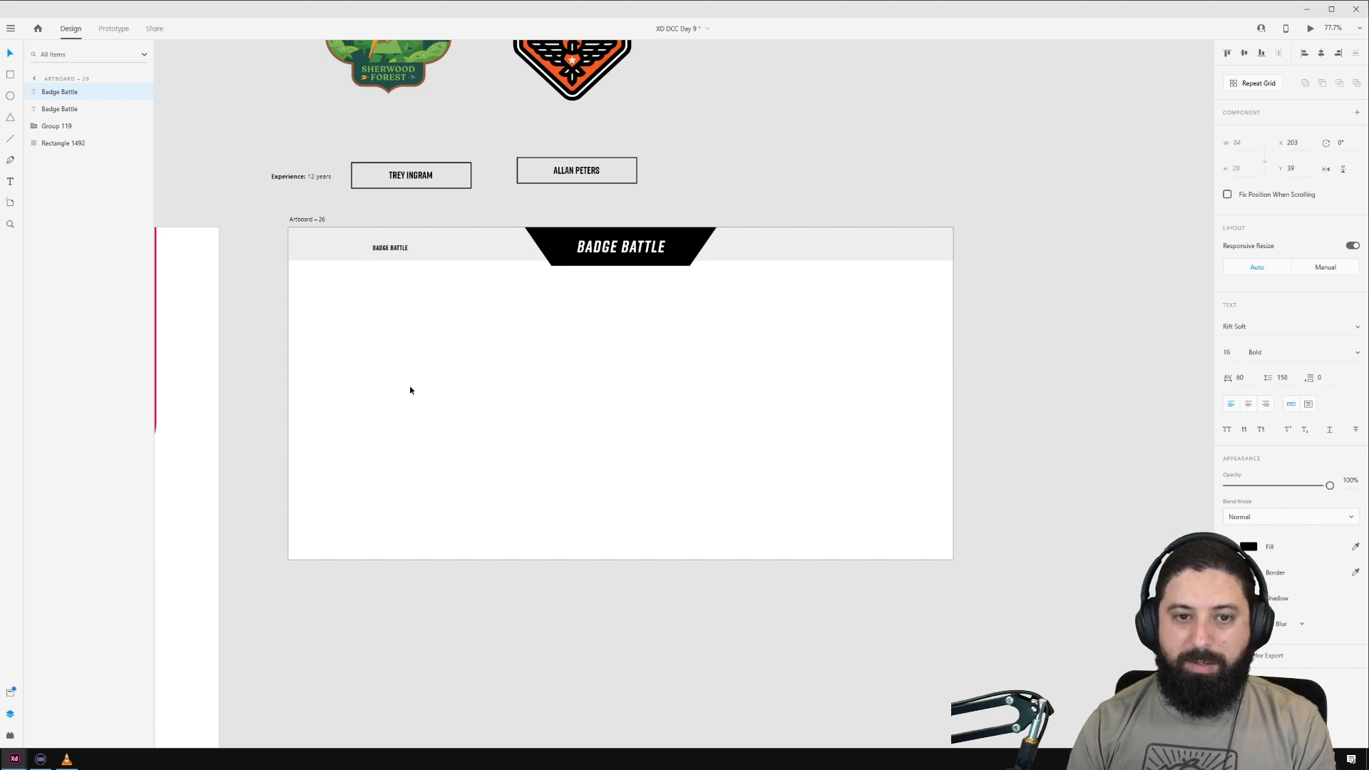
pyautogui.moveTo(393, 248); pyautogui.dragTo(471, 244)
pyautogui.scroll(2, 495, 276)
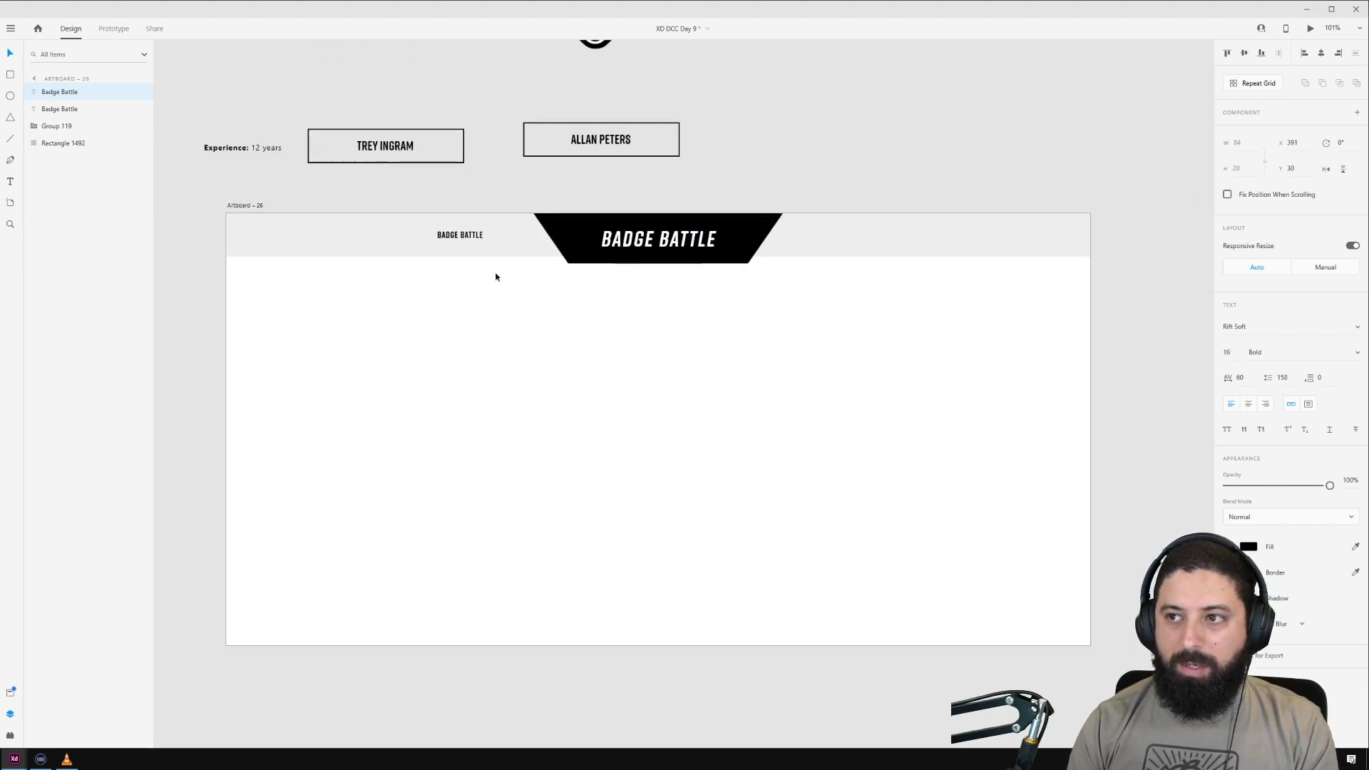
# Step: Change the small header text to "Home" and set its line spacing to 20
pyautogui.doubleClick(465, 236)
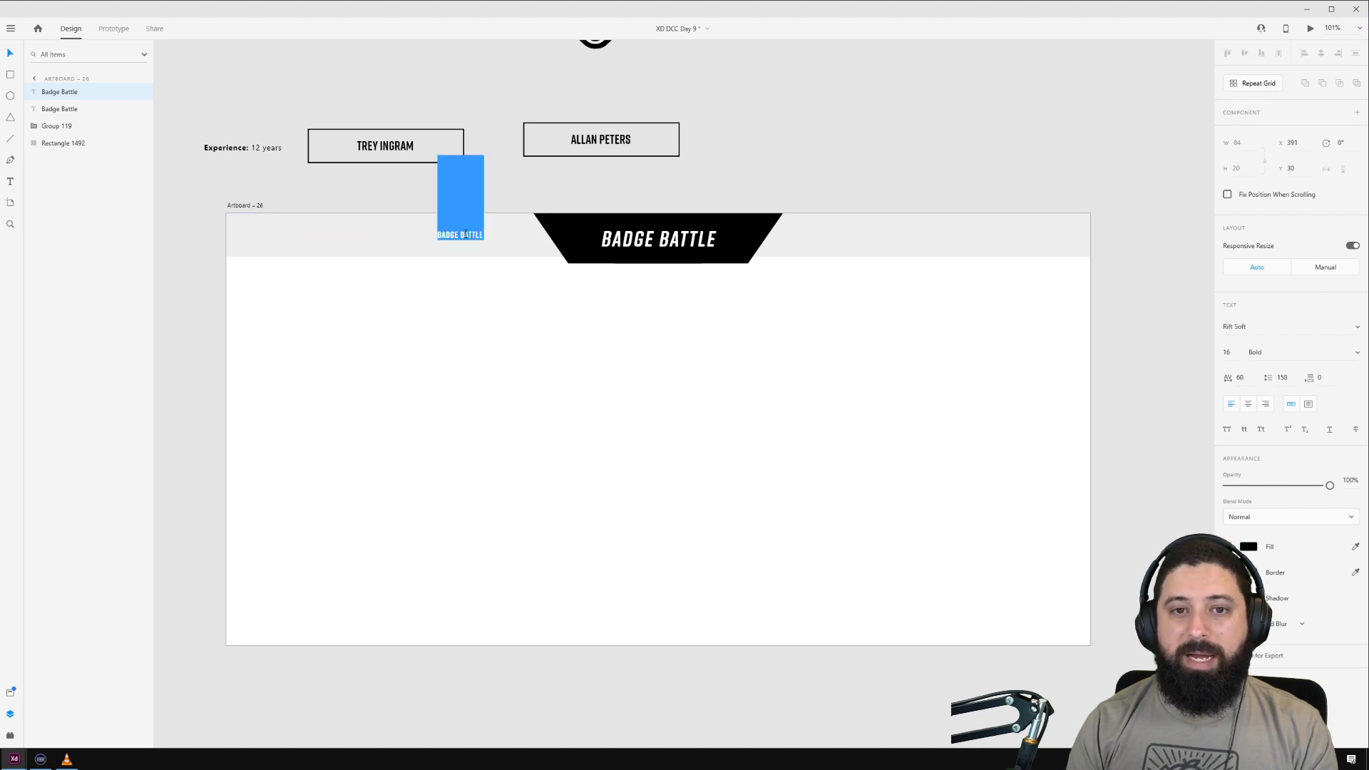
pyautogui.write('Home')
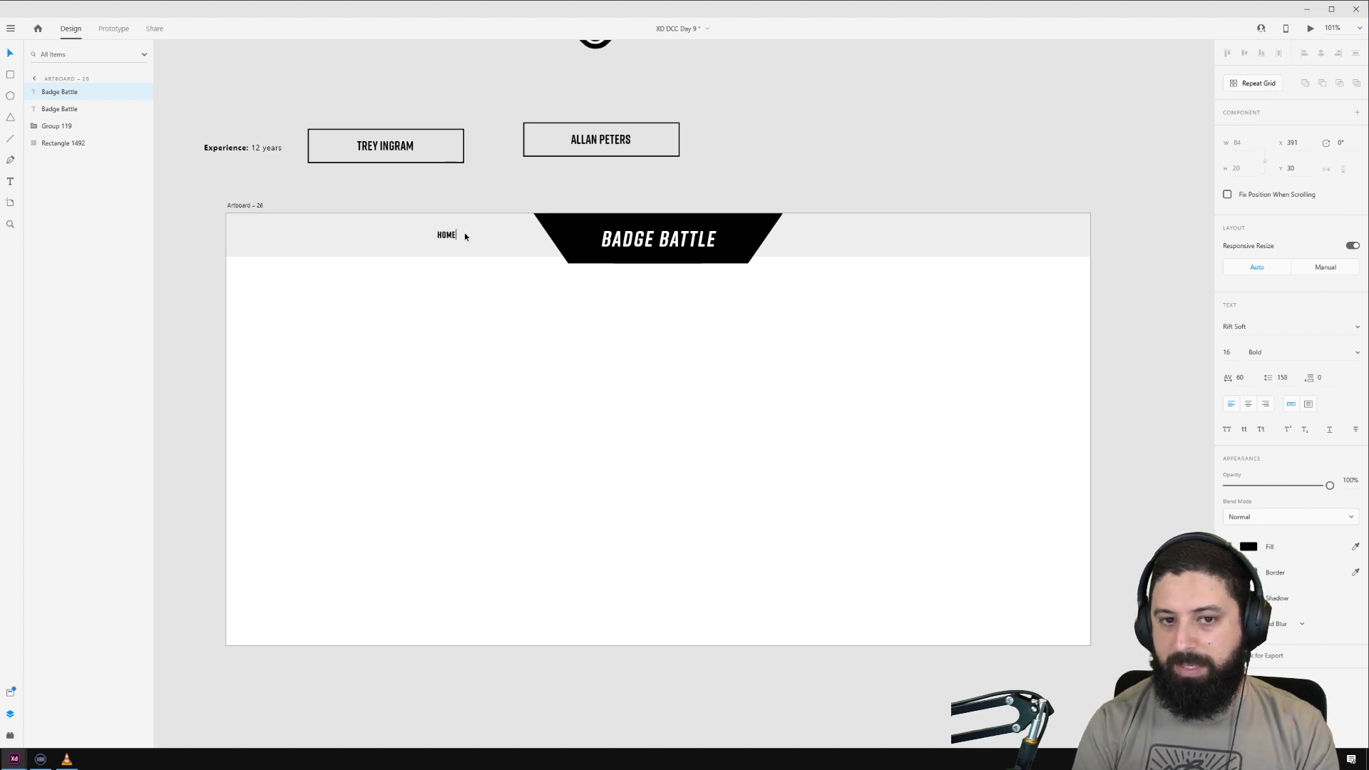
pyautogui.press('Escape')
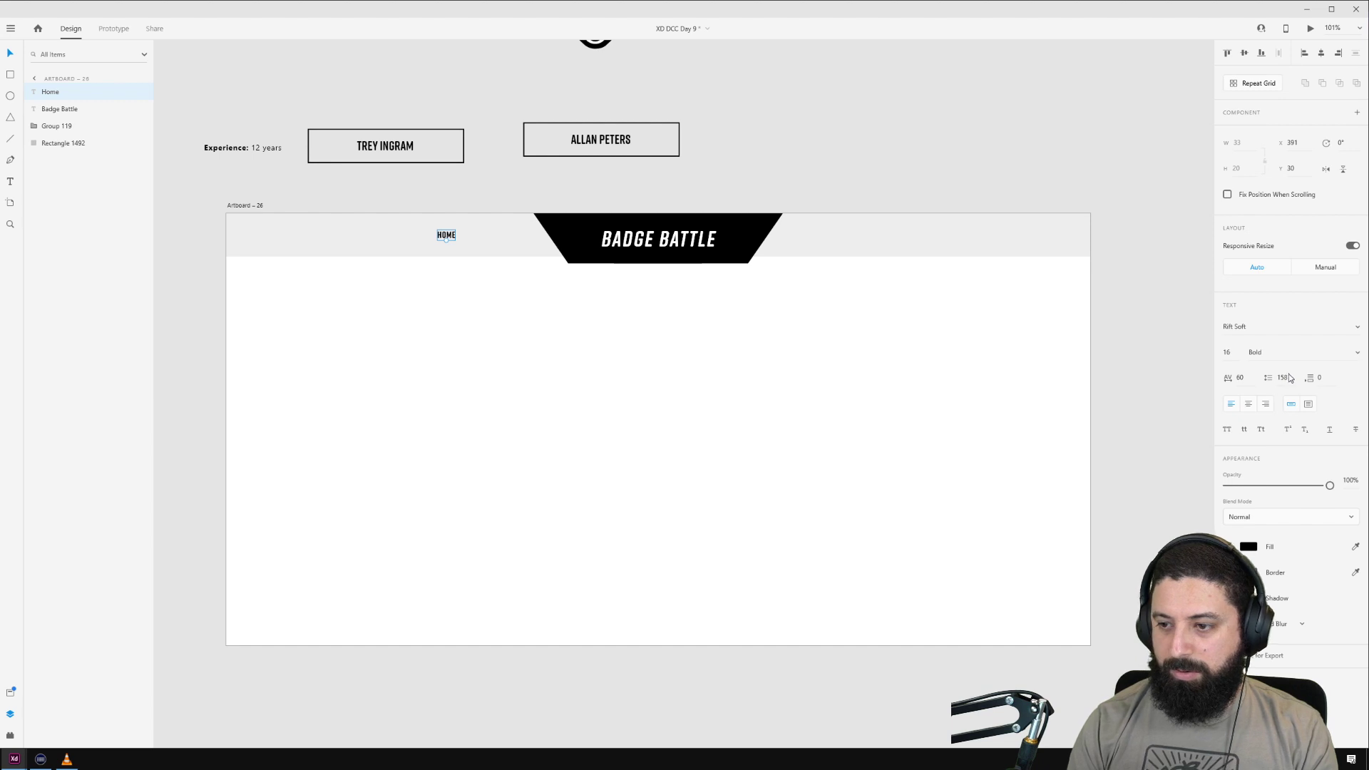
pyautogui.click(1289, 380)
pyautogui.write('20')
pyautogui.press('Return')
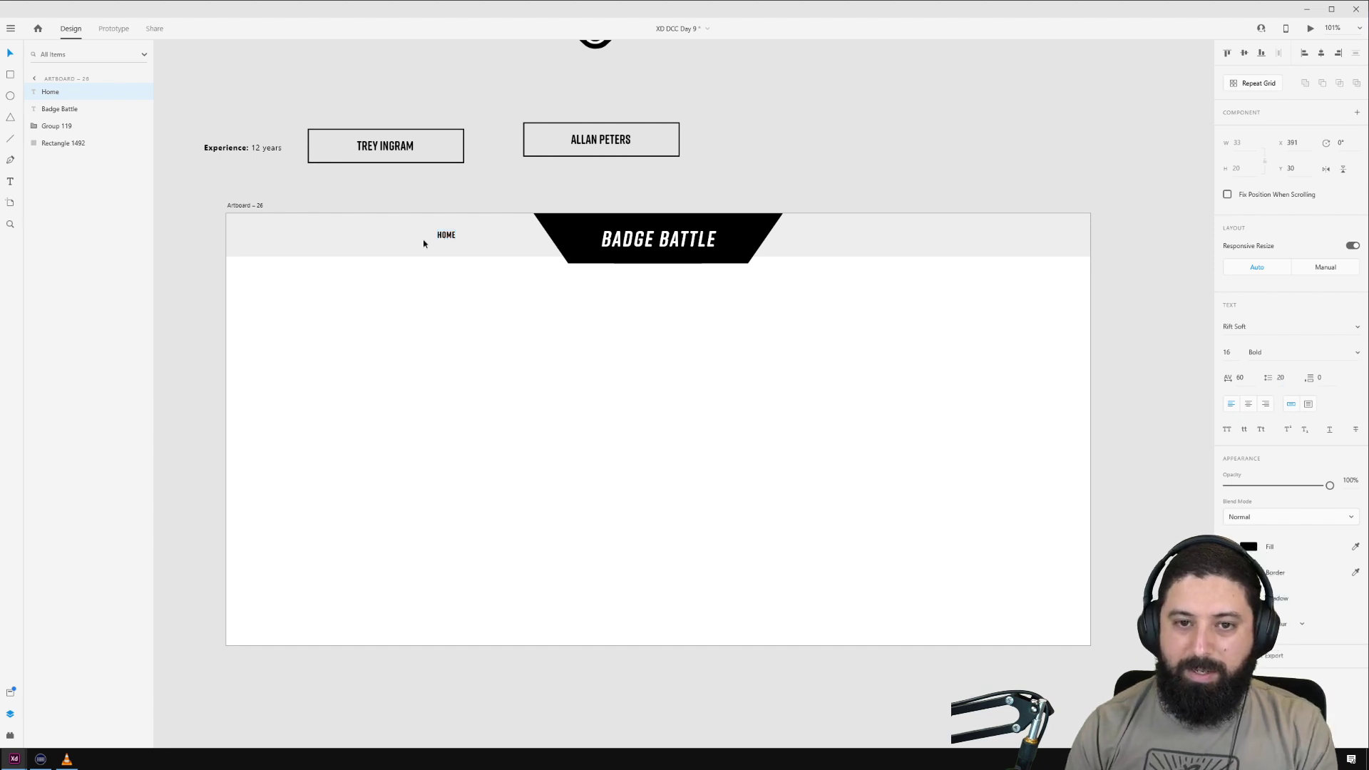
# Step: Place a second Home link to the right of the first, at about X 398, Y 30, and change its text to "GALLERY"
pyautogui.moveTo(448, 237)
pyautogui.mouseDown()
pyautogui.moveTo(396, 236)
pyautogui.moveTo(451, 236)
pyautogui.mouseUp()
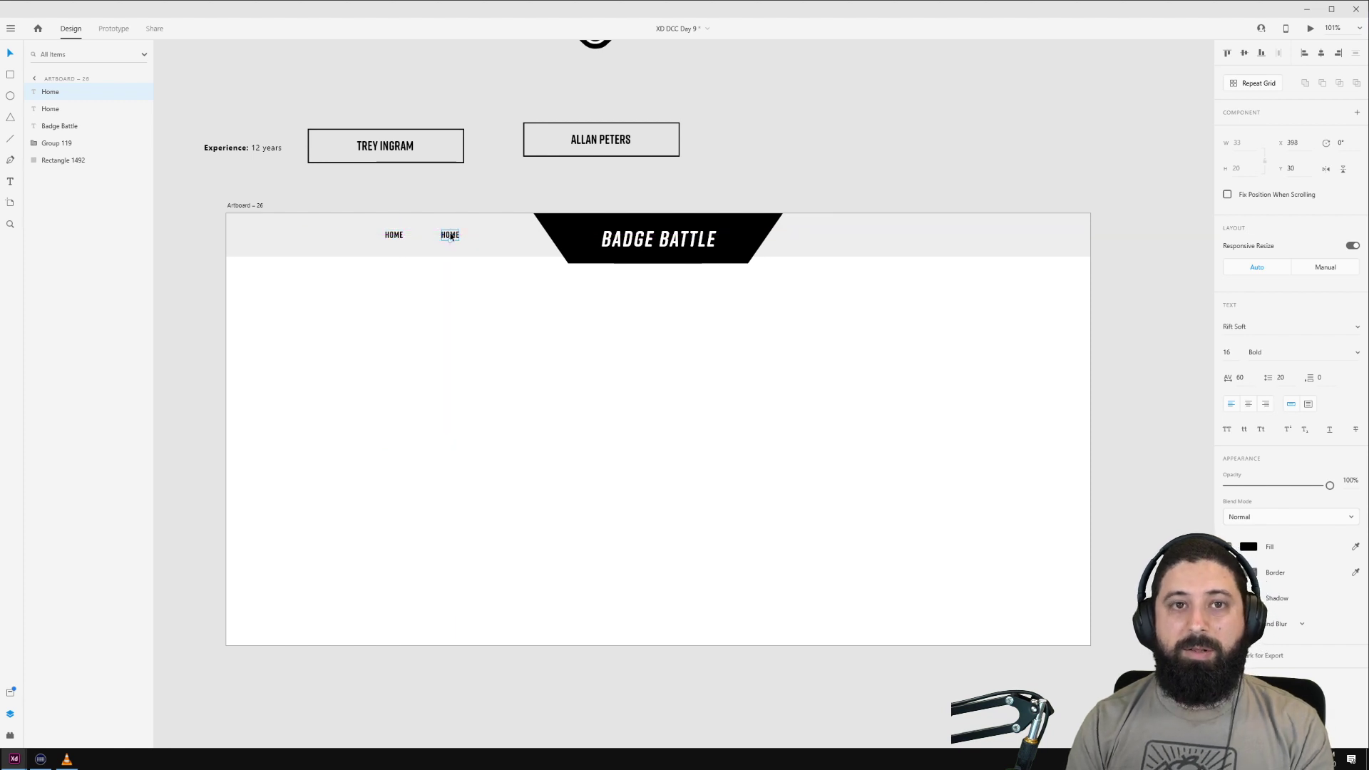
pyautogui.doubleClick(450, 235)
pyautogui.write('GALLERY')
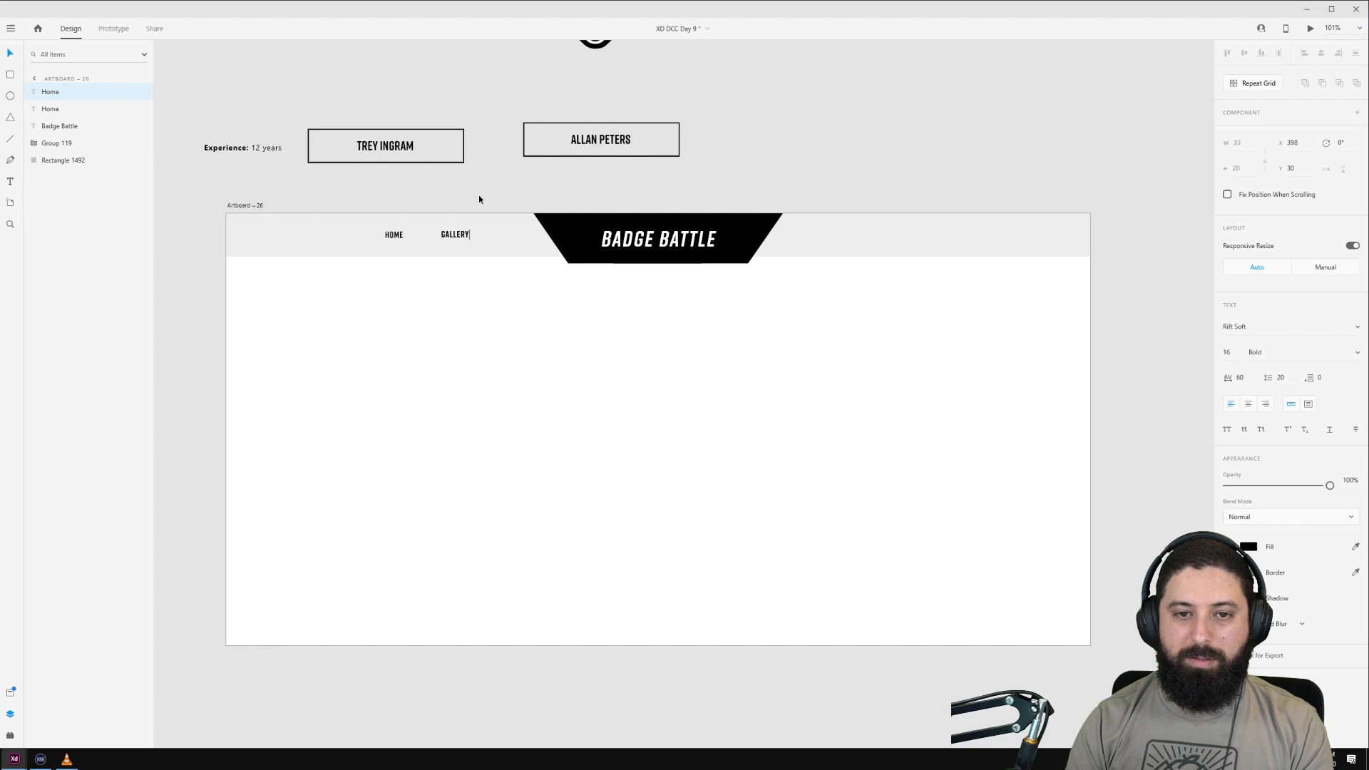
pyautogui.press('Escape')
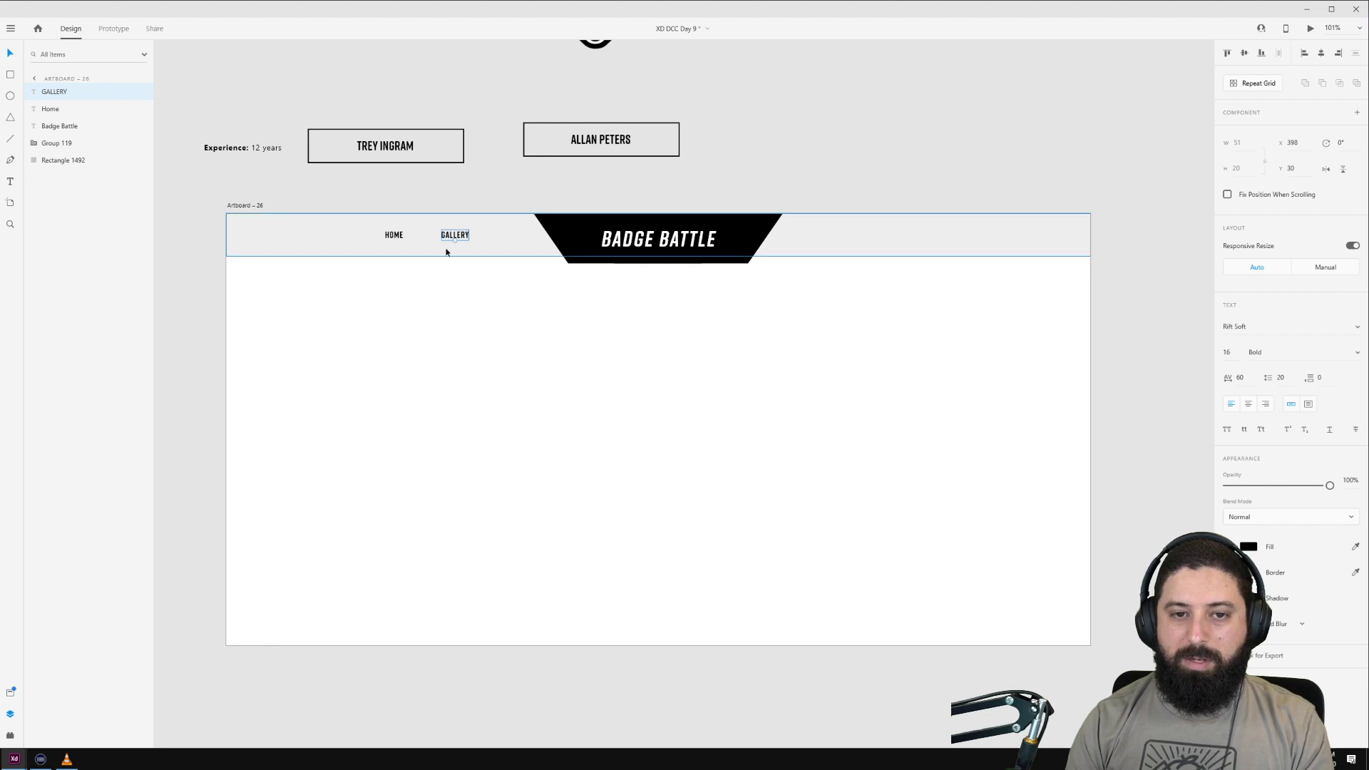
# Step: Duplicate the Home and Gallery links together onto the header bar right of the black title shape
pyautogui.keyDown('shift'); pyautogui.click(392, 239); pyautogui.keyUp('shift')
pyautogui.keyDown('alt'); pyautogui.moveTo(392, 240); pyautogui.dragTo(831, 244); pyautogui.keyUp('alt')
pyautogui.click(857, 140)
# Step: Rename the duplicated links right of the title as "SHOP" and "LOG IN"
pyautogui.doubleClick(827, 236)
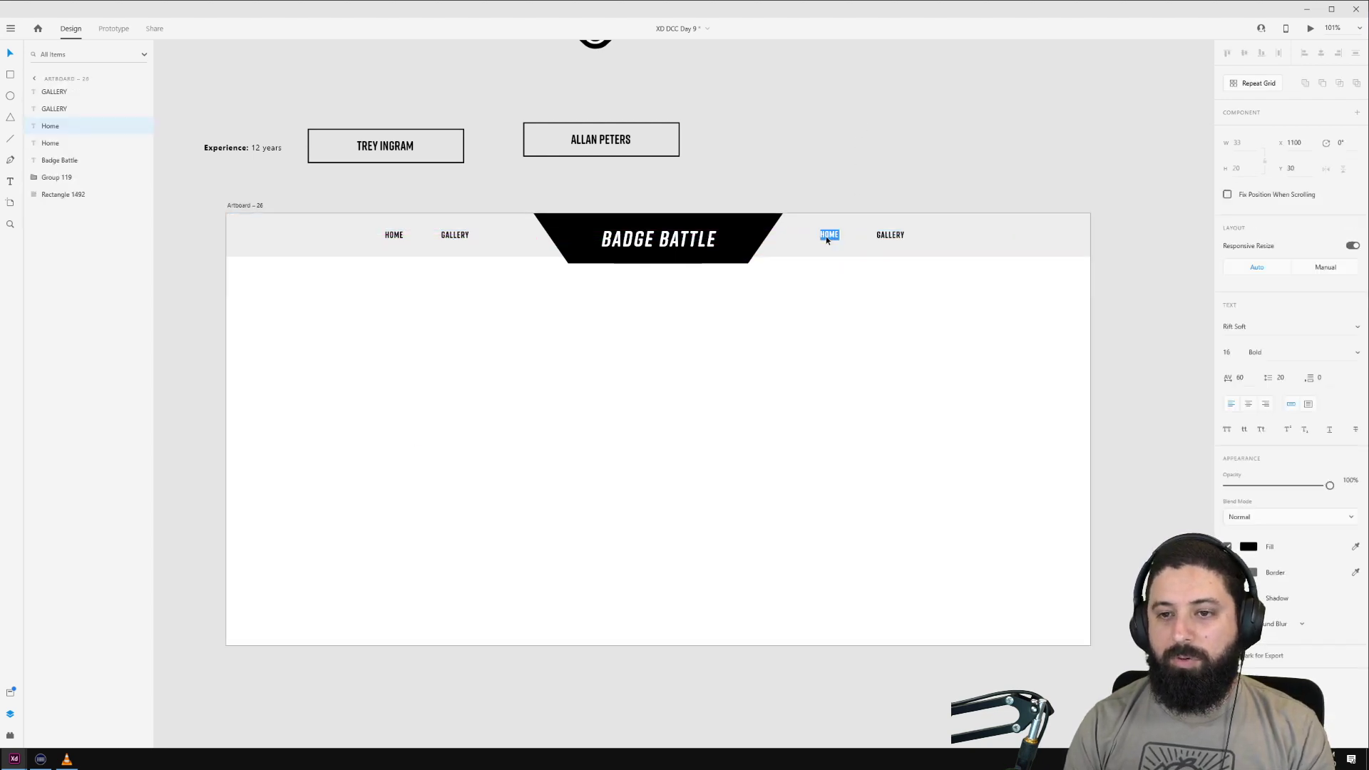
pyautogui.write('SHOP')
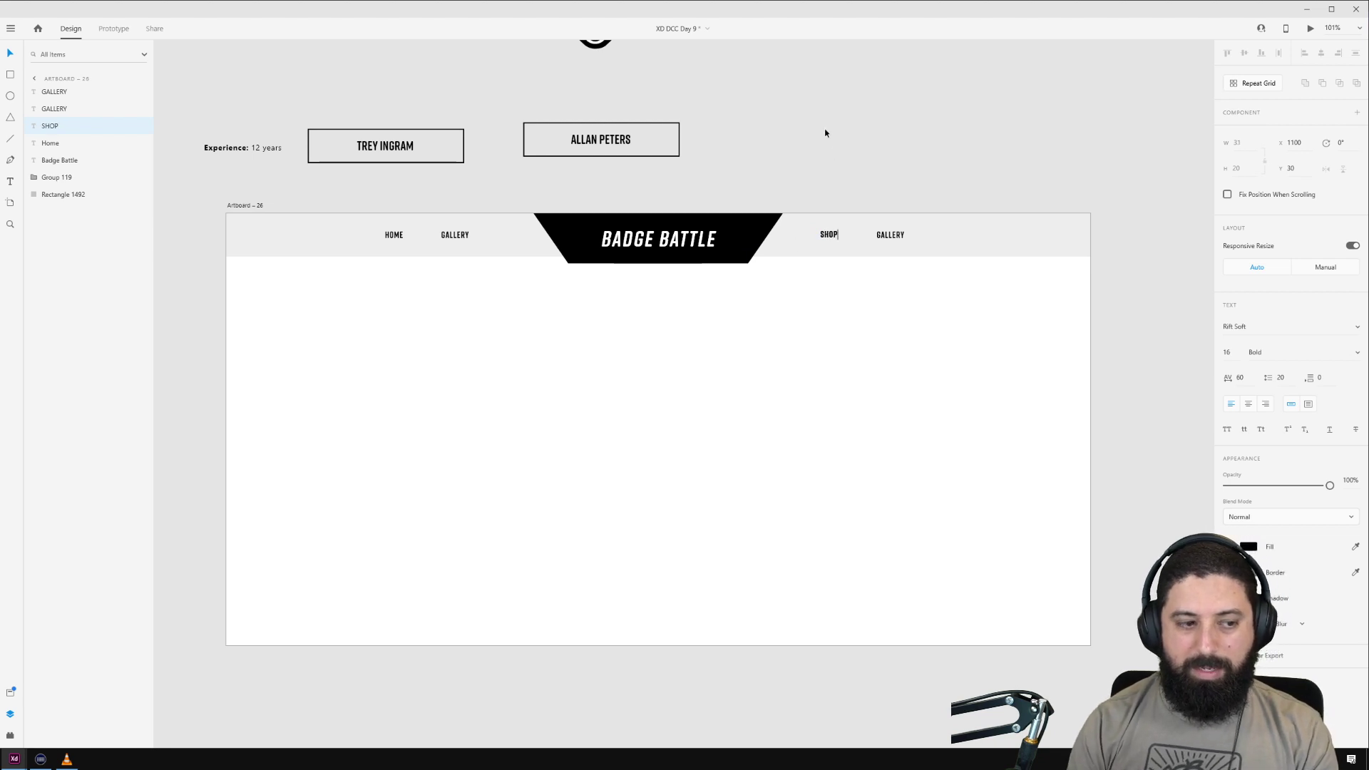
pyautogui.press('Escape')
pyautogui.click(886, 236)
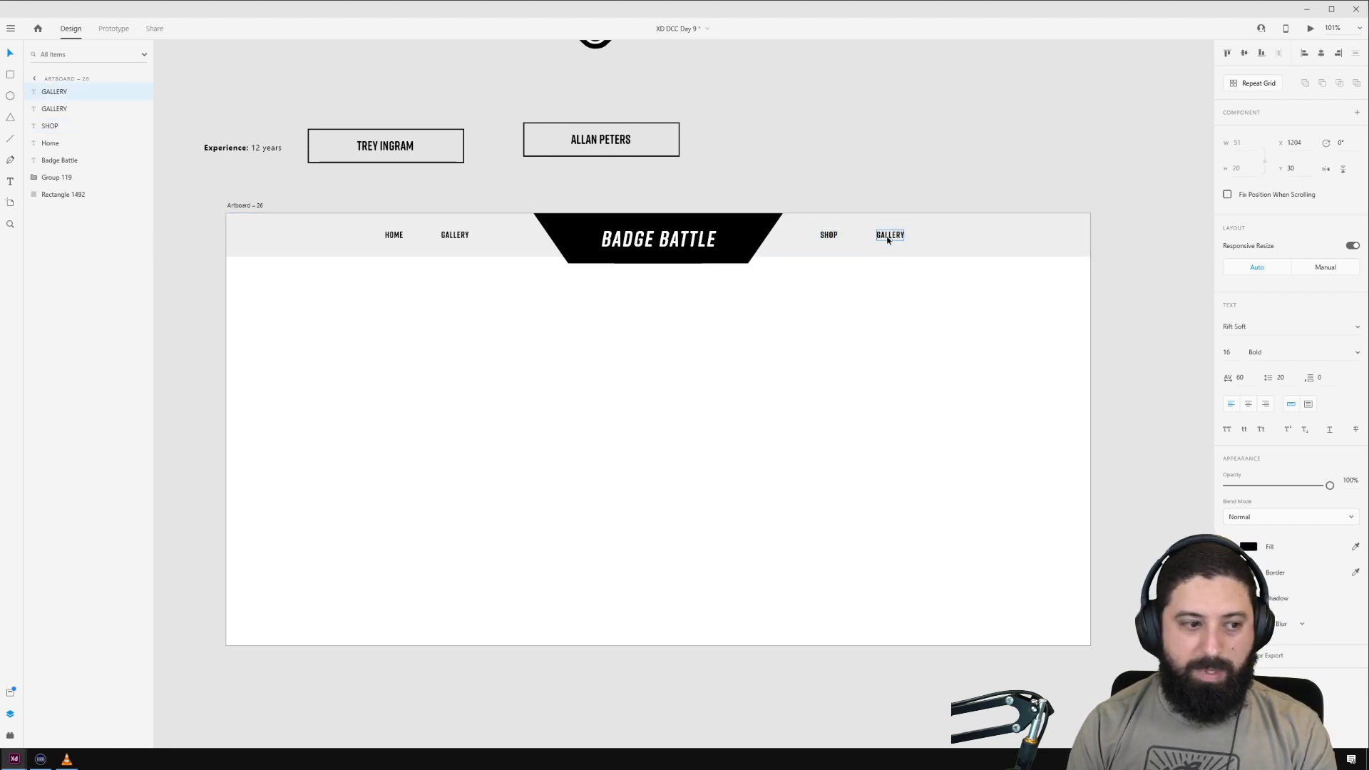
pyautogui.doubleClick(889, 236)
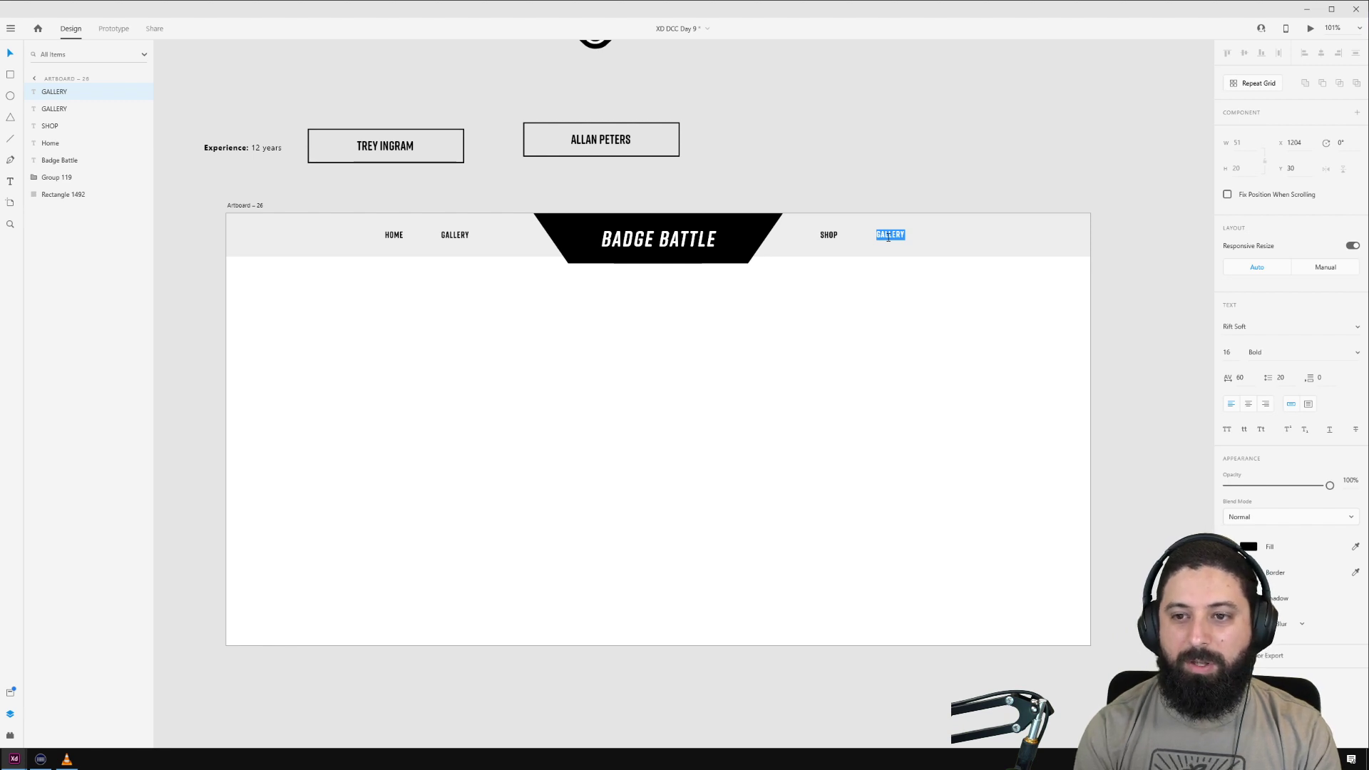
pyautogui.write('LOG')
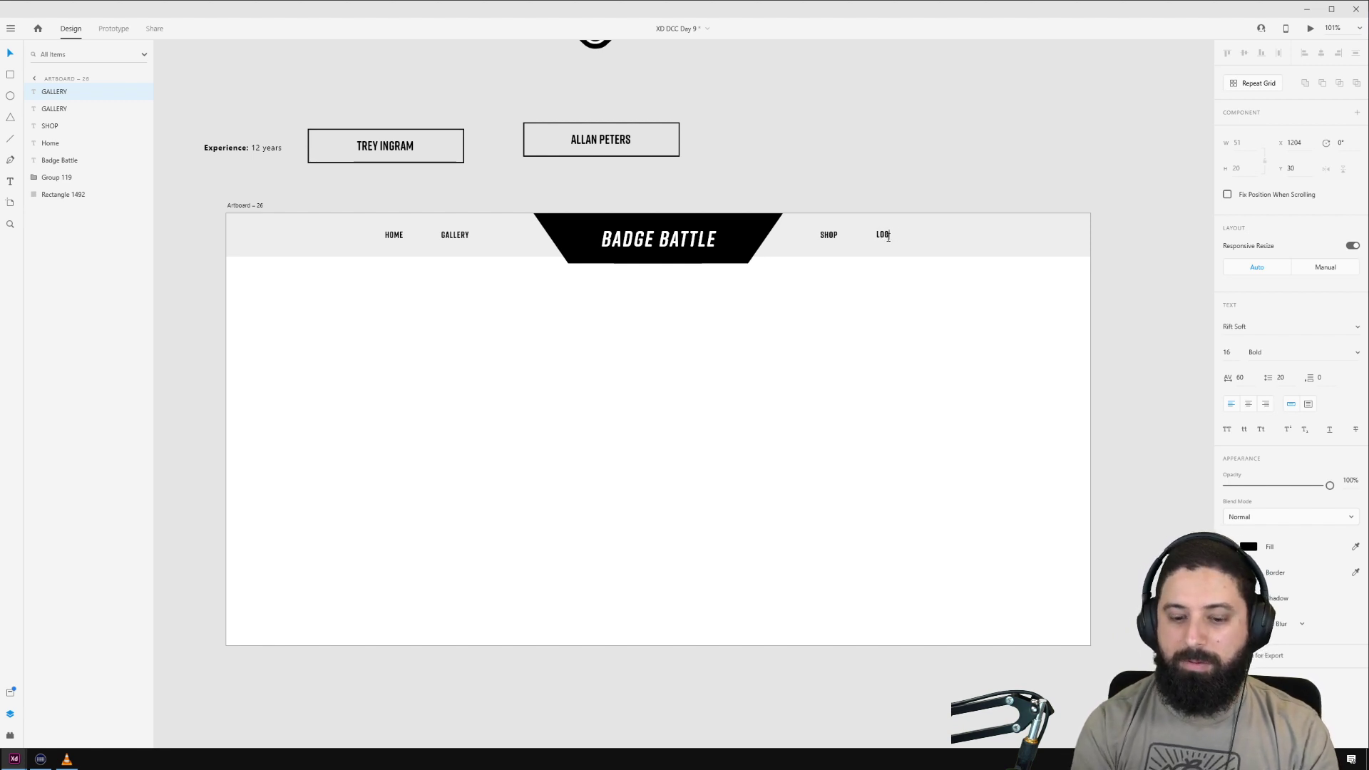
pyautogui.write('INN')
pyautogui.press('Escape')
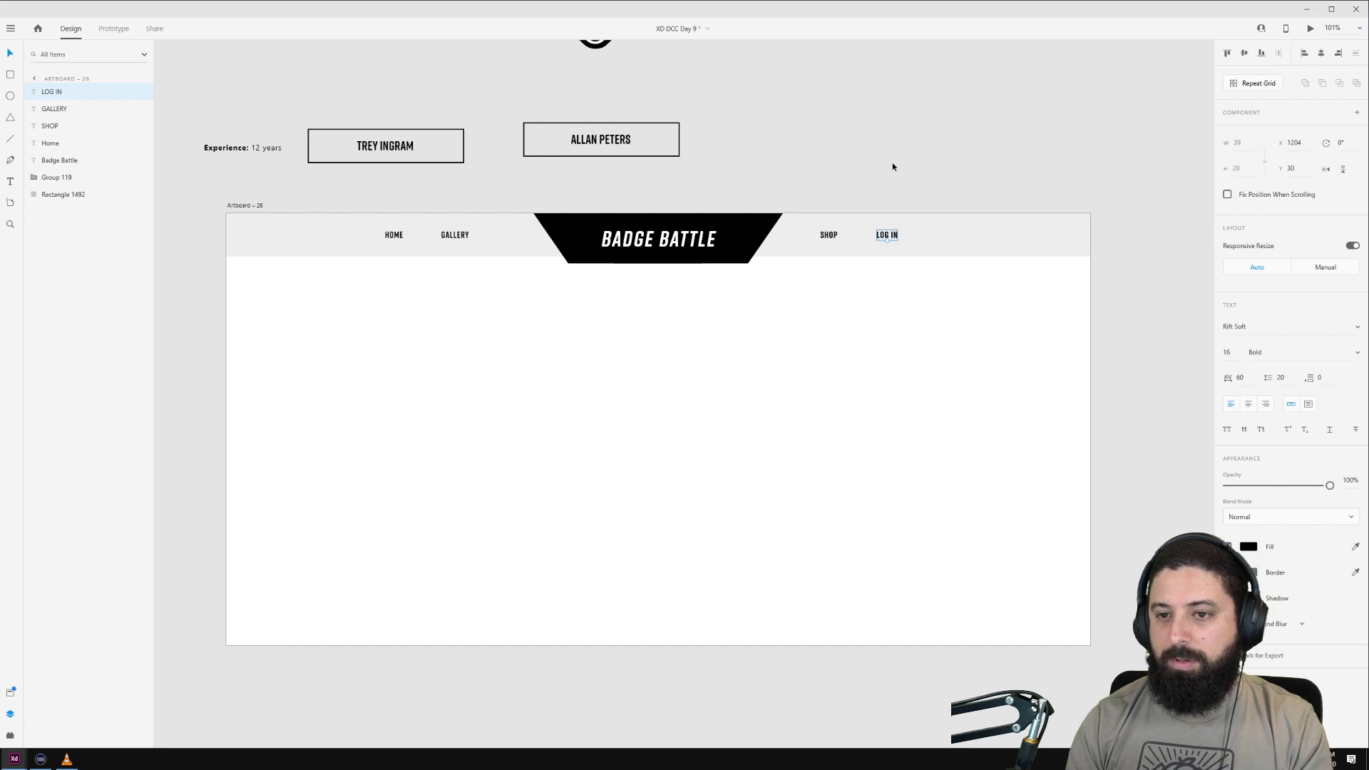
# Step: Move the Shop and Log In pair slightly left and the Home and Gallery pair right, closer to the title shape
pyautogui.keyDown('shift'); pyautogui.click(833, 238); pyautogui.keyUp('shift')
pyautogui.moveTo(833, 238); pyautogui.dragTo(828, 239)
pyautogui.click(573, 188)
pyautogui.moveTo(452, 237); pyautogui.dragTo(470, 238)
pyautogui.keyDown('shift'); pyautogui.click(393, 238); pyautogui.keyUp('shift')
pyautogui.click(500, 178)
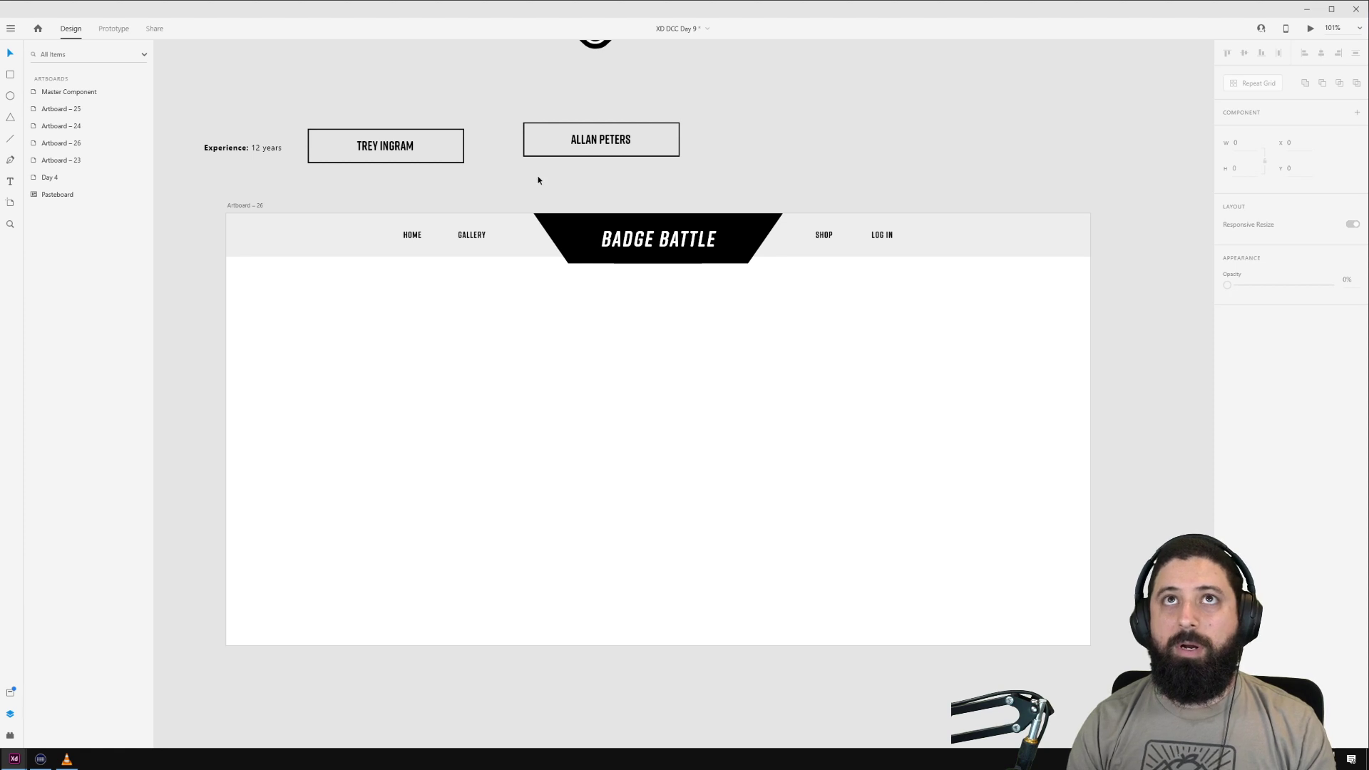
# Step: Duplicate Home and Gallery below the header, placing them on either side beneath the title shape, with Home at about X 601, Y 117
pyautogui.click(472, 237)
pyautogui.keyDown('shift'); pyautogui.click(415, 237); pyautogui.keyUp('shift')
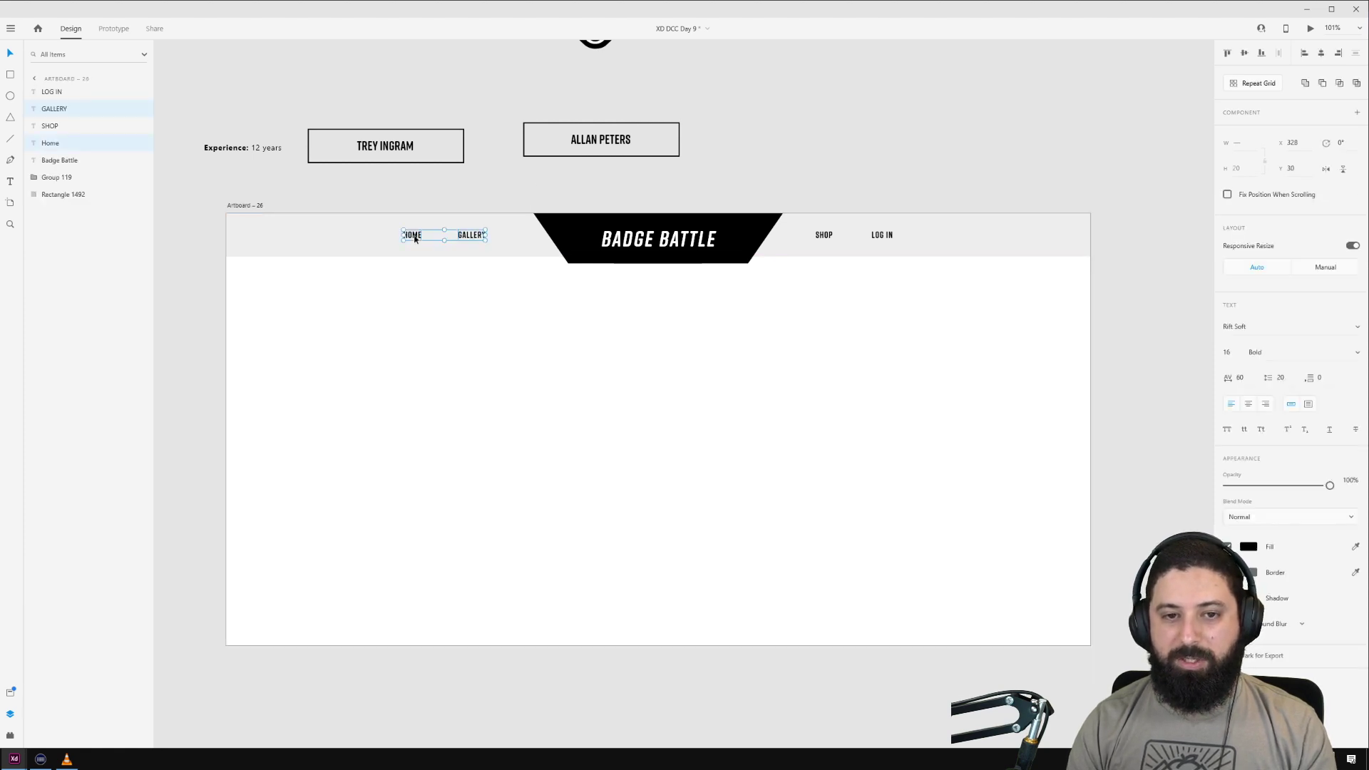
pyautogui.moveTo(412, 239); pyautogui.dragTo(762, 281)
pyautogui.click(771, 332)
pyautogui.moveTo(551, 301); pyautogui.dragTo(563, 281)
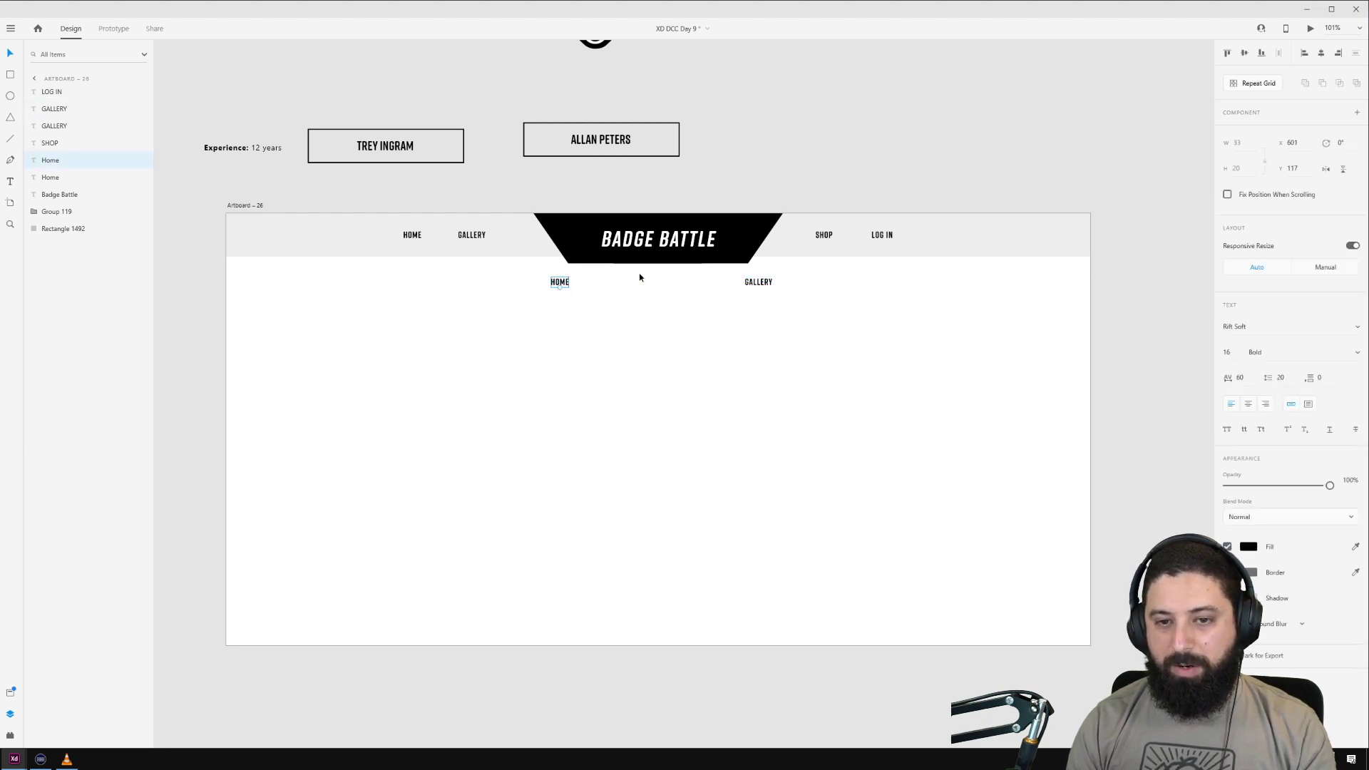
pyautogui.click(611, 271)
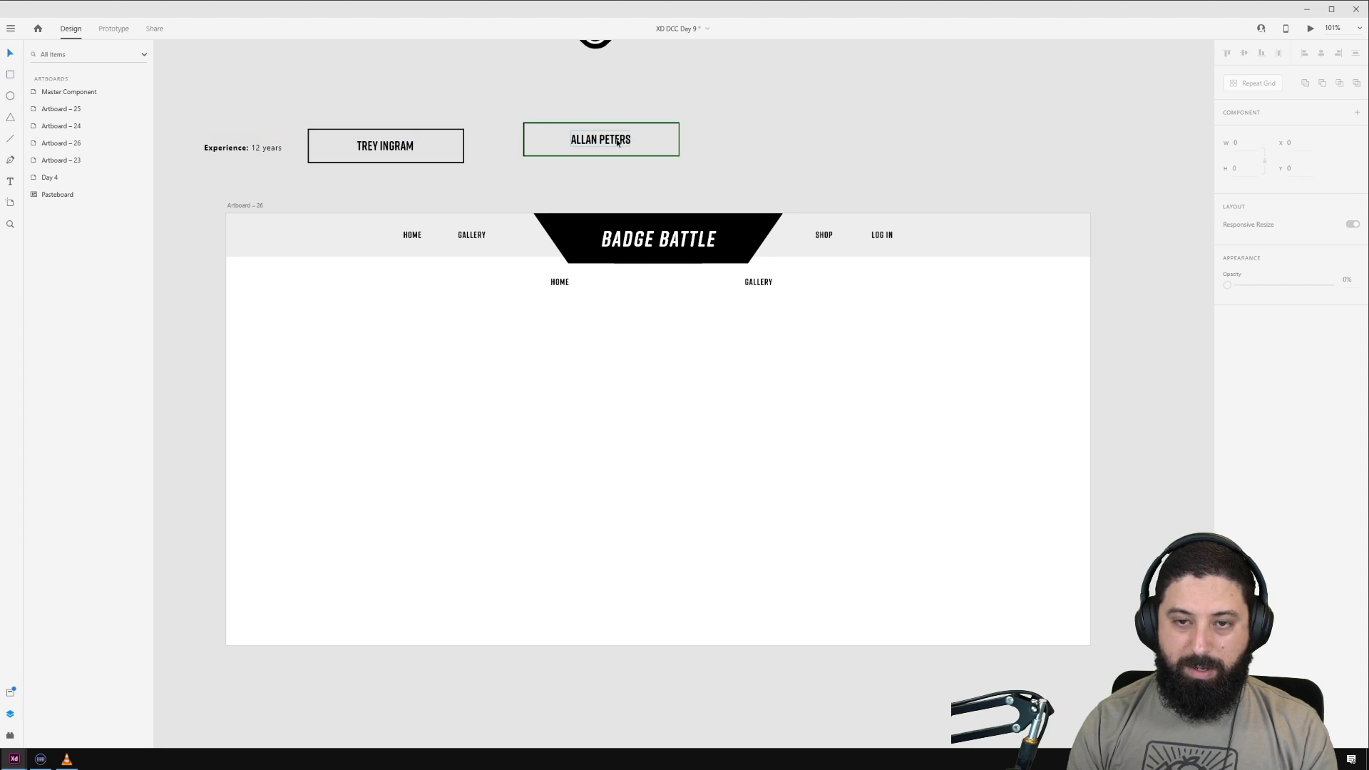
# Step: Draw a rectangle about 194 × 59 directly beneath the black title shape, between the two duplicated labels
pyautogui.click(618, 142)
pyautogui.press('r')
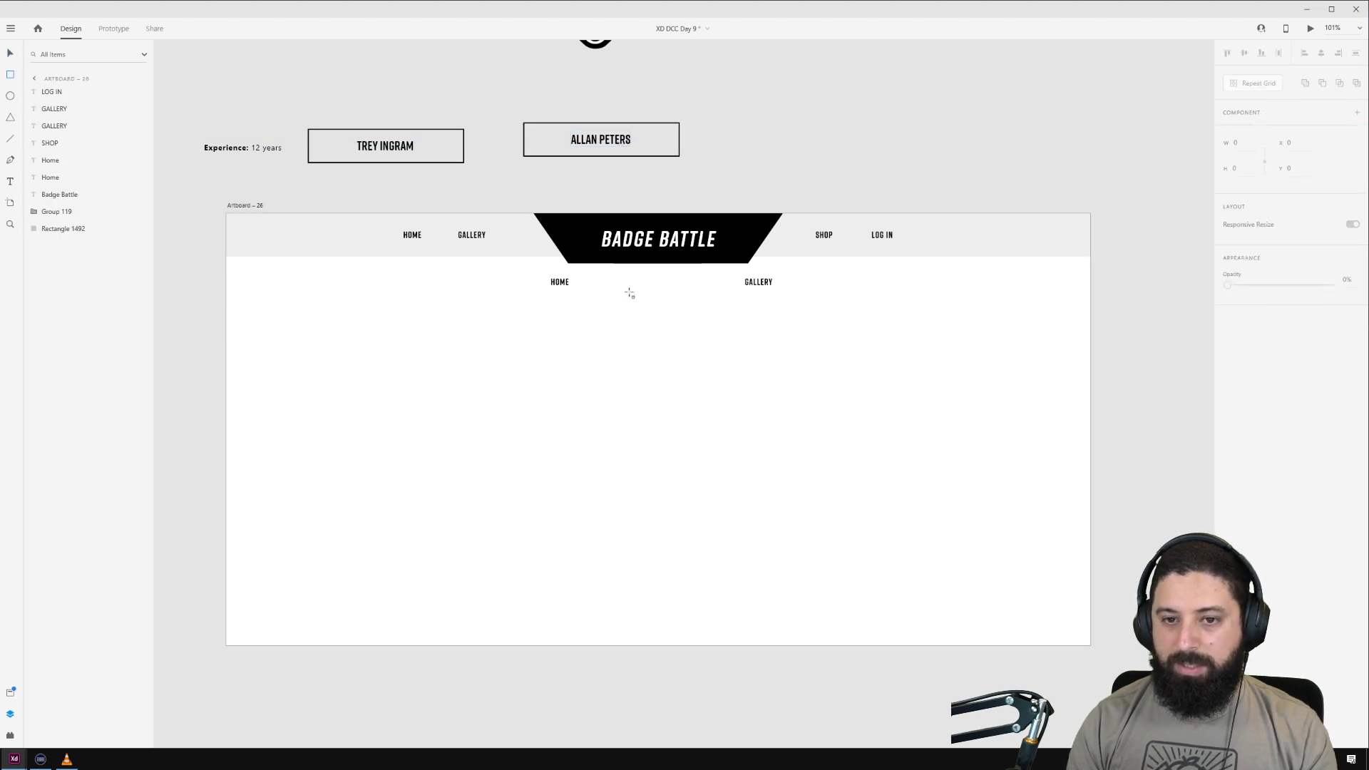
pyautogui.moveTo(603, 271)
pyautogui.mouseDown()
pyautogui.moveTo(718, 300)
pyautogui.moveTo(668, 289)
pyautogui.mouseUp()
pyautogui.press('v')
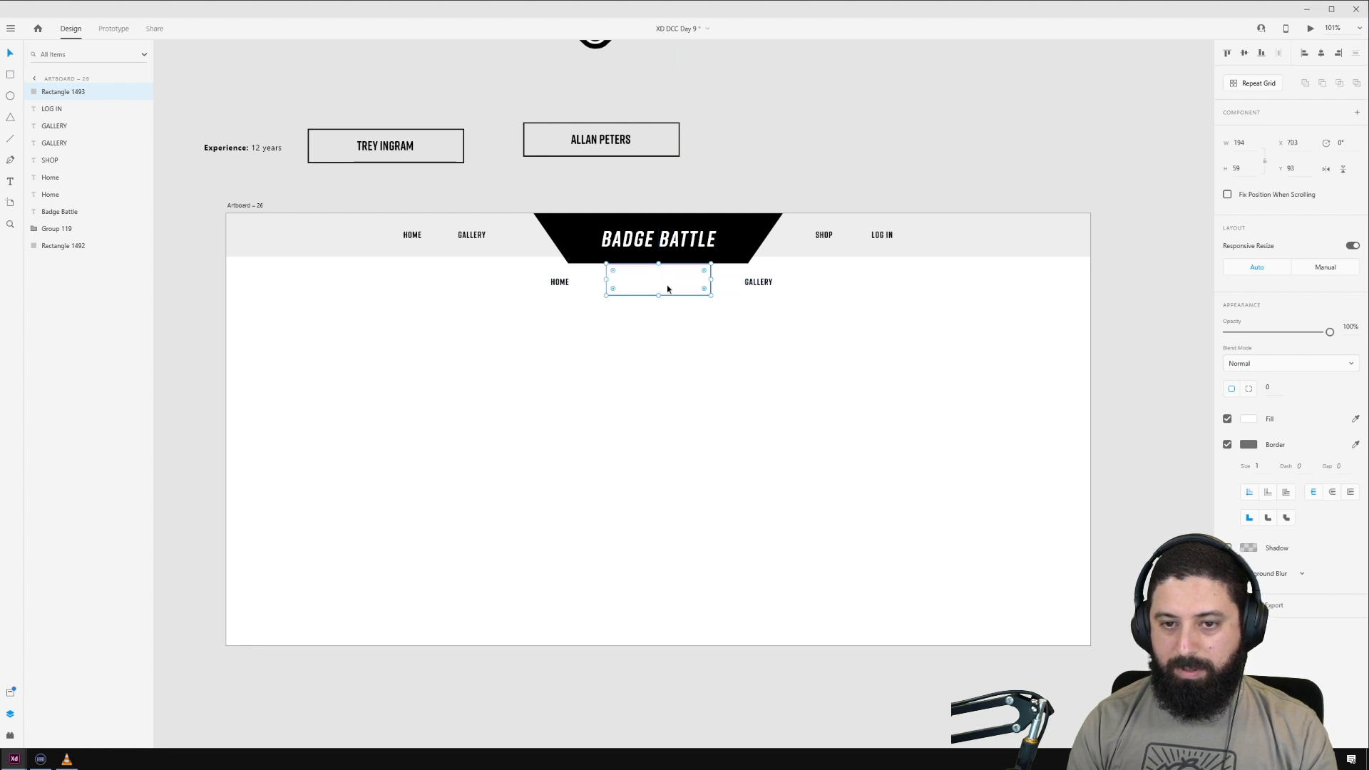
# Step: Switch the second designer's name button to its Hover State, then remove the new rectangle's border and fill it with the button's yellow
pyautogui.click(643, 152)
pyautogui.click(1265, 163)
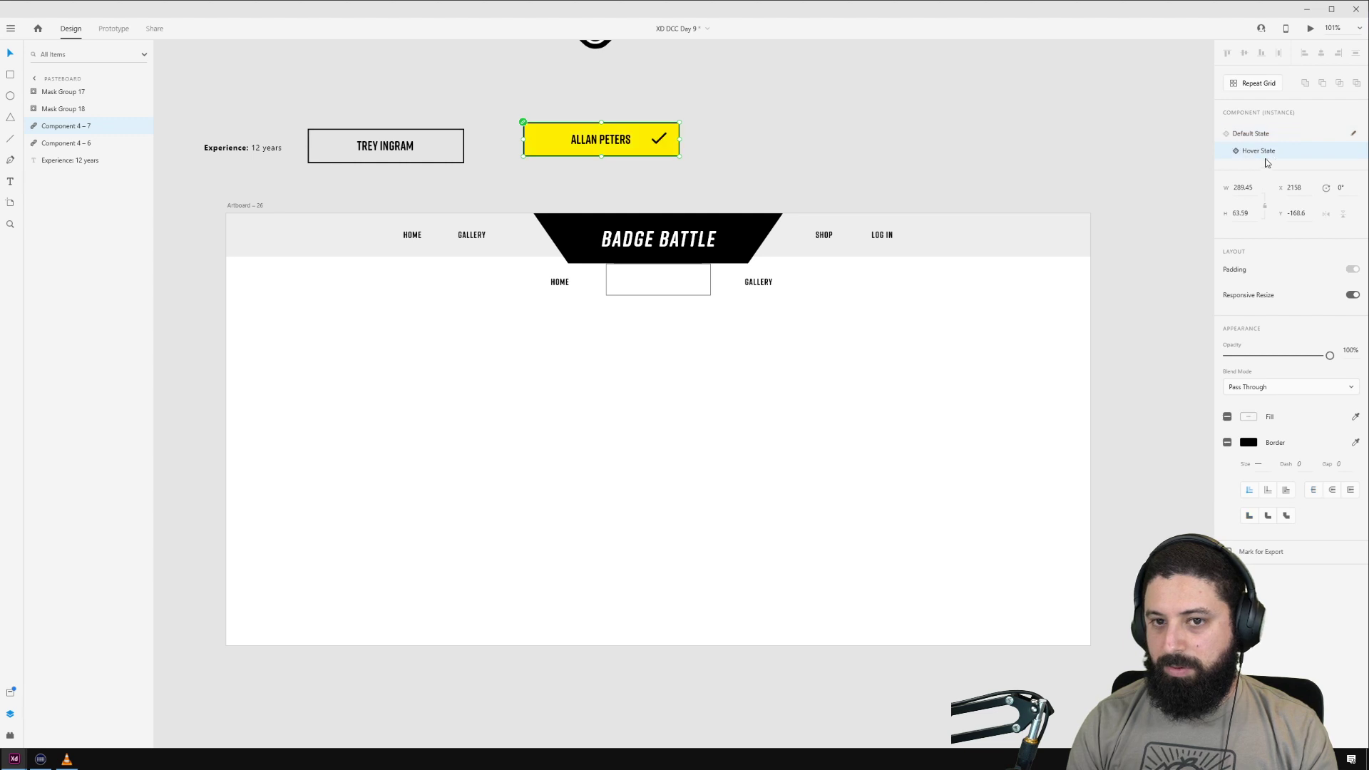
pyautogui.click(671, 292)
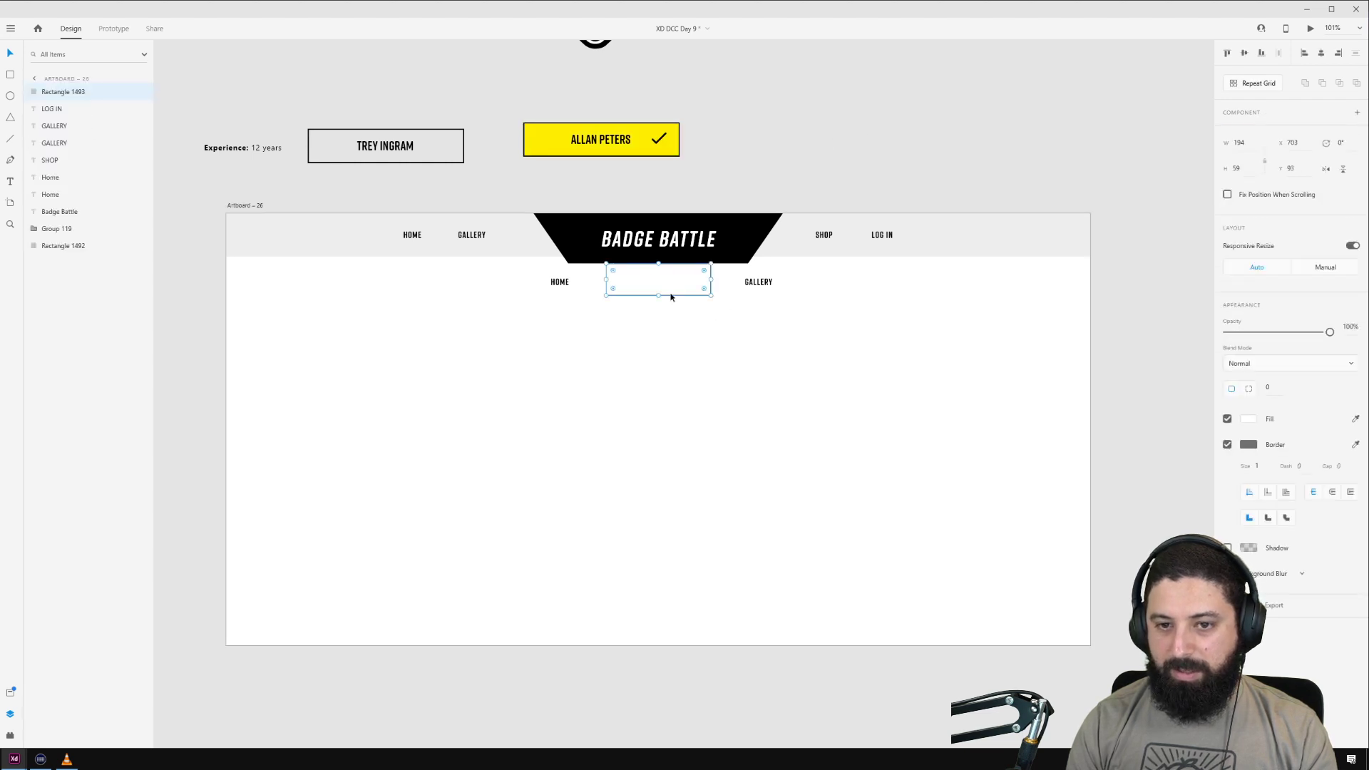
pyautogui.click(1226, 444)
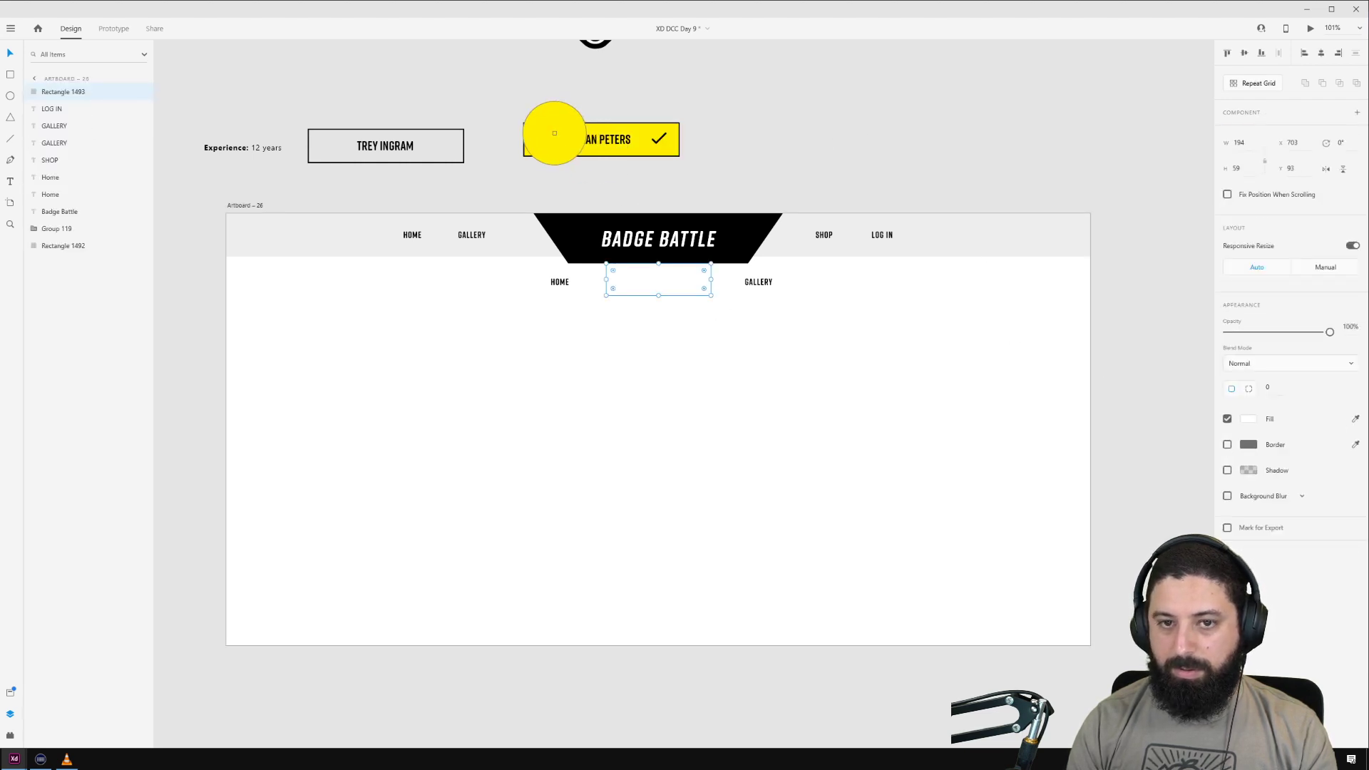
pyautogui.click(555, 133)
pyautogui.click(756, 171)
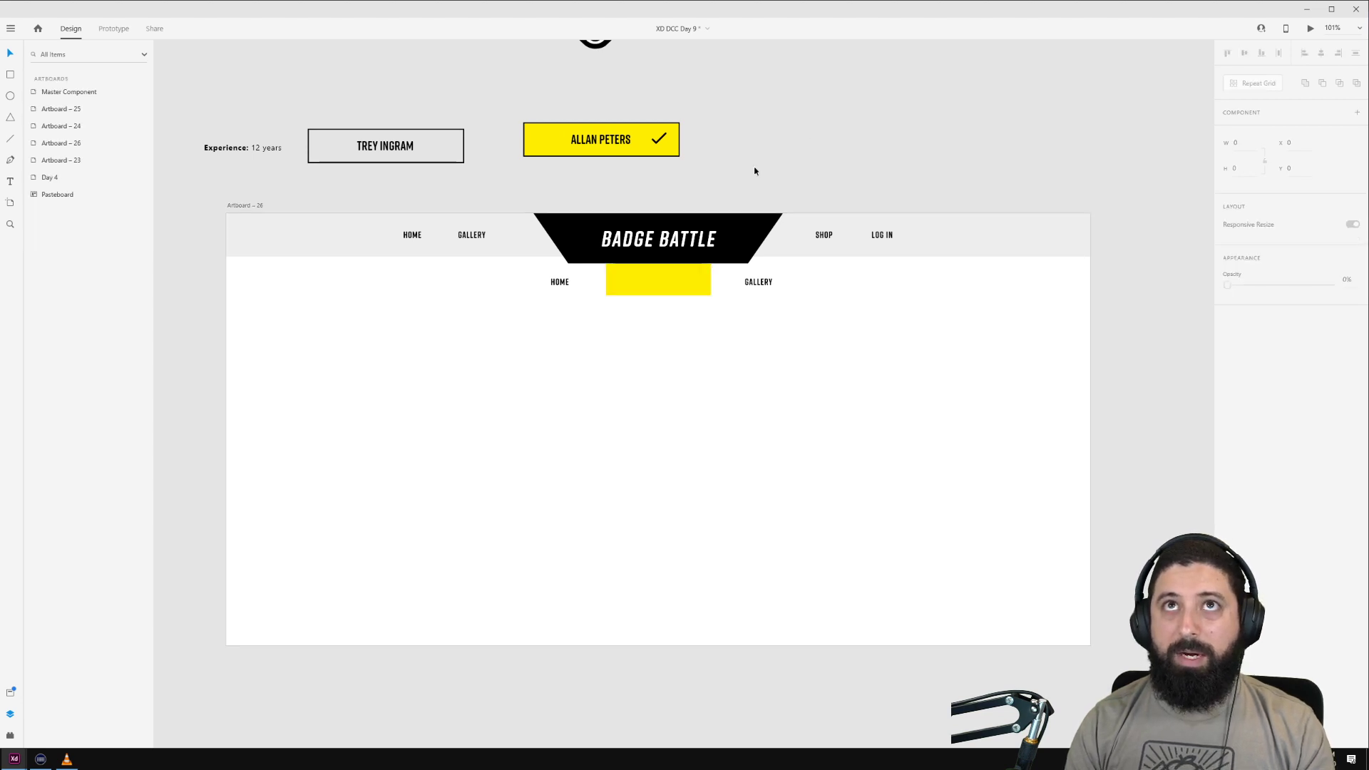
# Step: Duplicate the yellow rectangle, remove the copy's fill, give it a black border and shrink it to an inset 170 × 49 outline
pyautogui.scroll(4, 746, 195)
pyautogui.click(561, 405)
pyautogui.moveTo(554, 403); pyautogui.dragTo(555, 404)
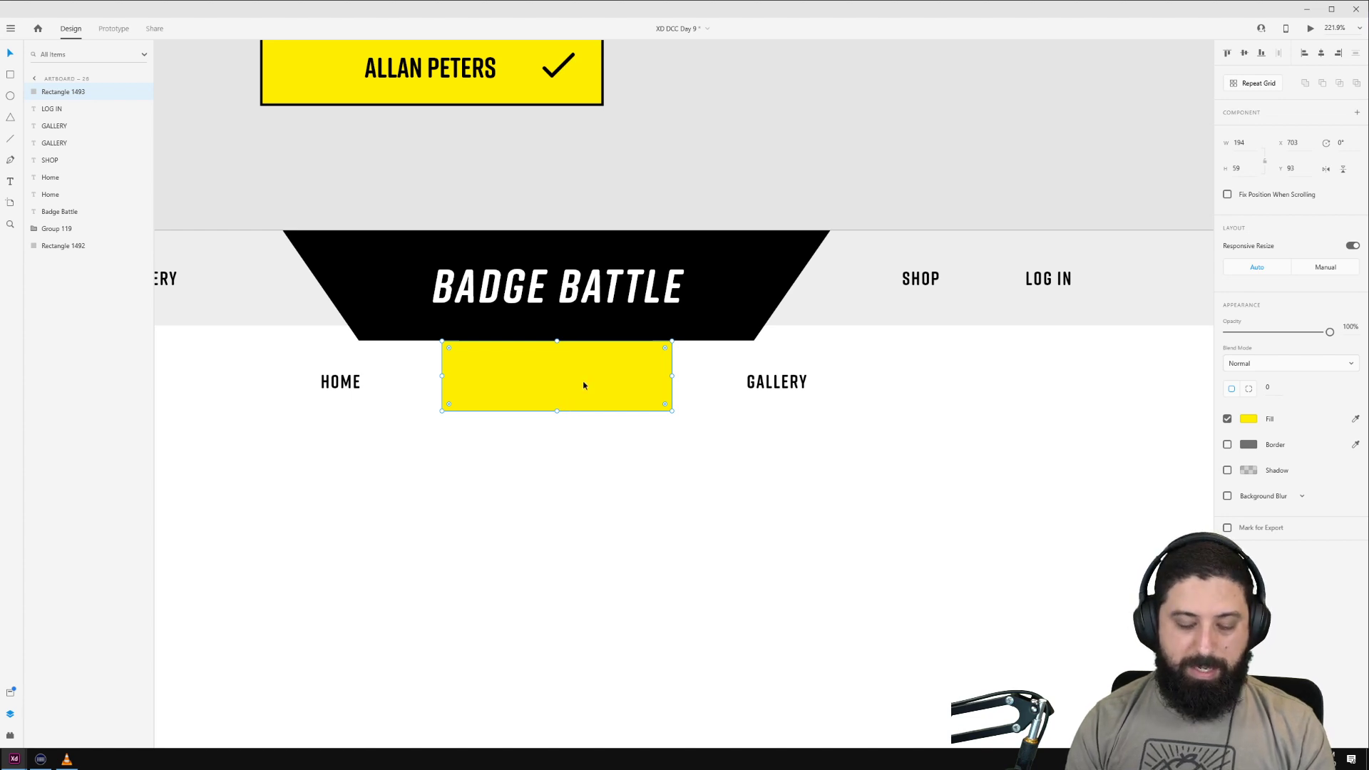
pyautogui.hotkey('ctrl', 'd')
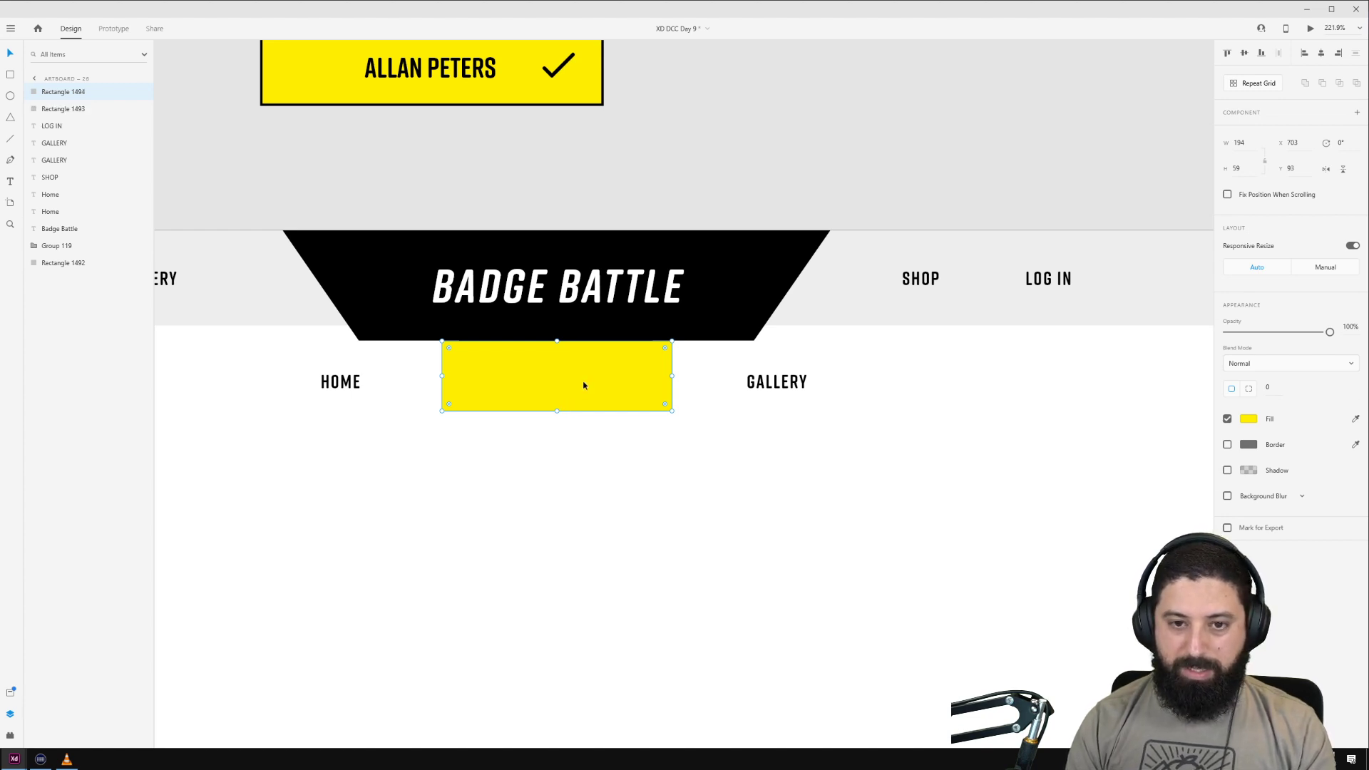
pyautogui.click(1228, 419)
pyautogui.click(1356, 445)
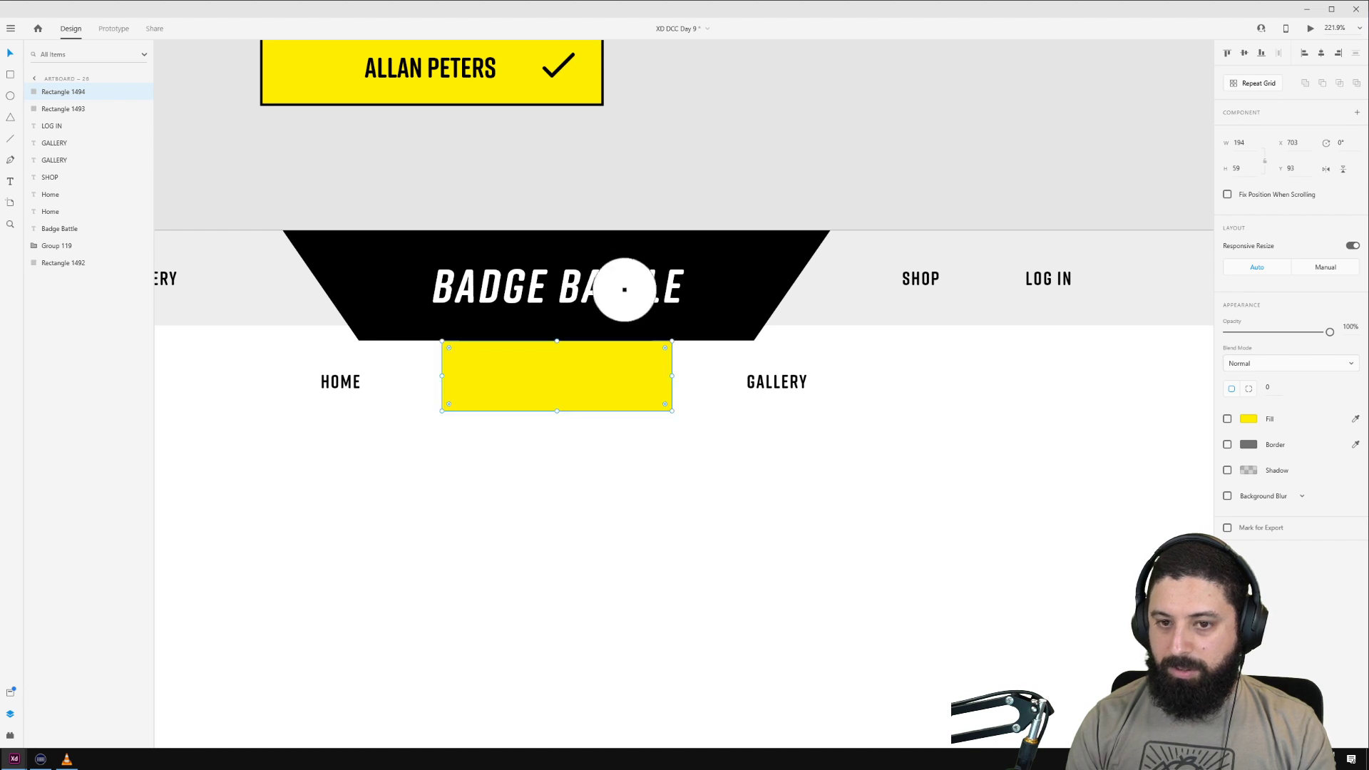
pyautogui.click(773, 279)
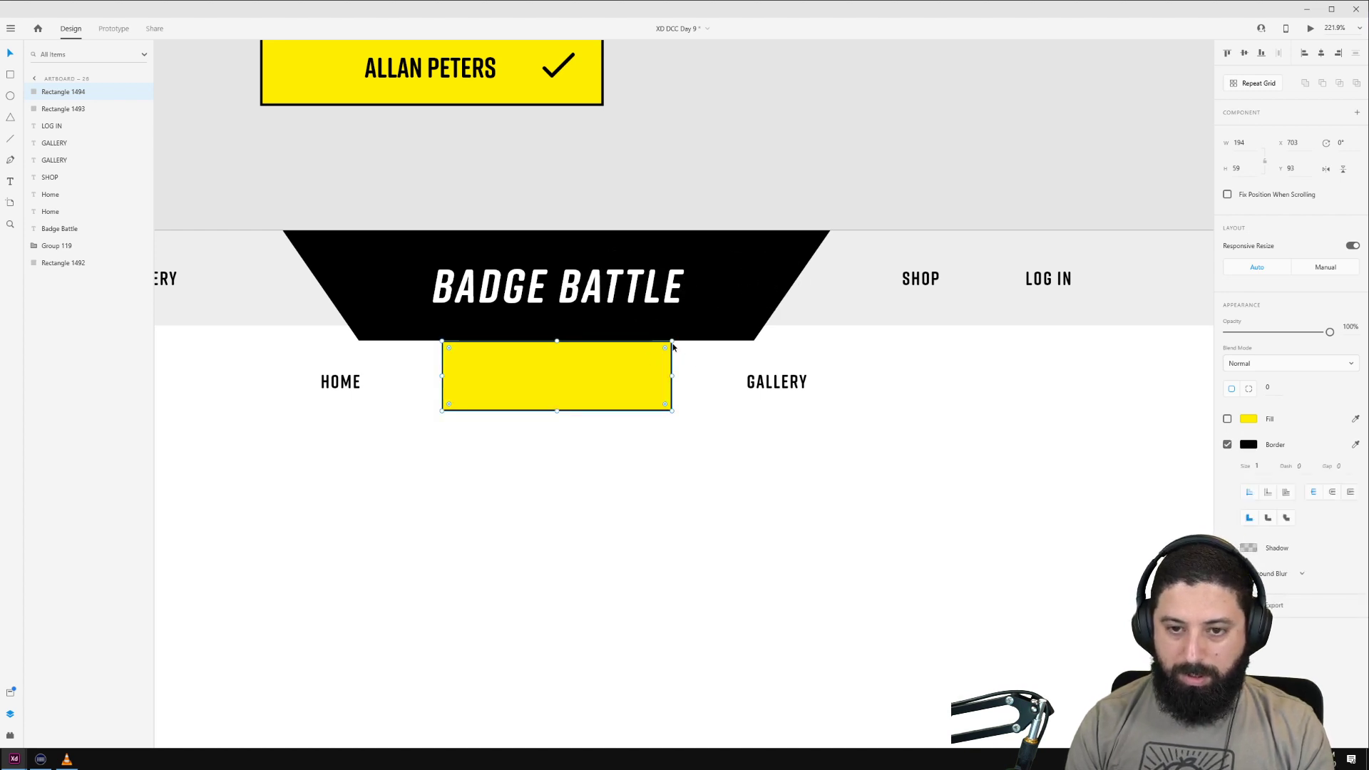
pyautogui.moveTo(671, 341); pyautogui.dragTo(658, 348)
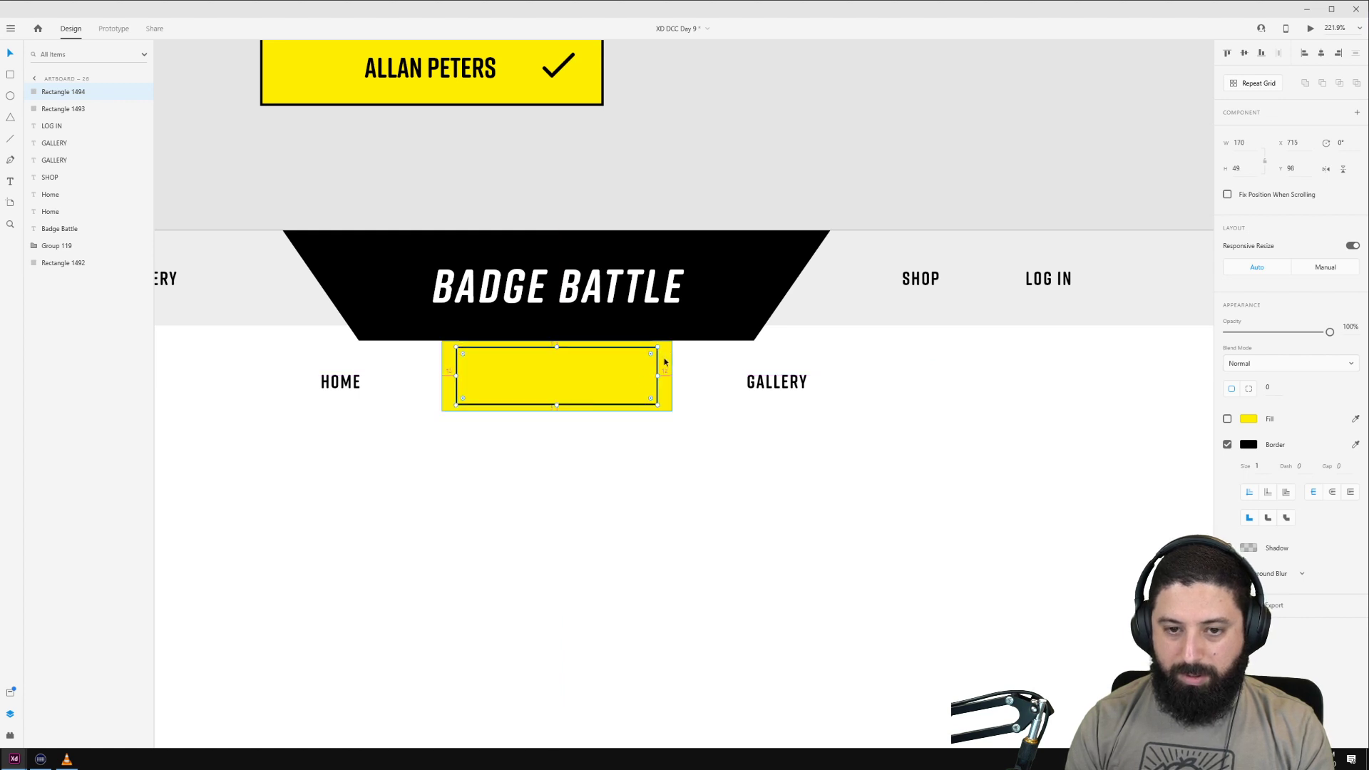
# Step: Resize the black outline inside the yellow box to about 186 × 51, leaving an even inset on all sides
pyautogui.scroll(5, 606, 357)
pyautogui.moveTo(464, 231); pyautogui.dragTo(463, 229)
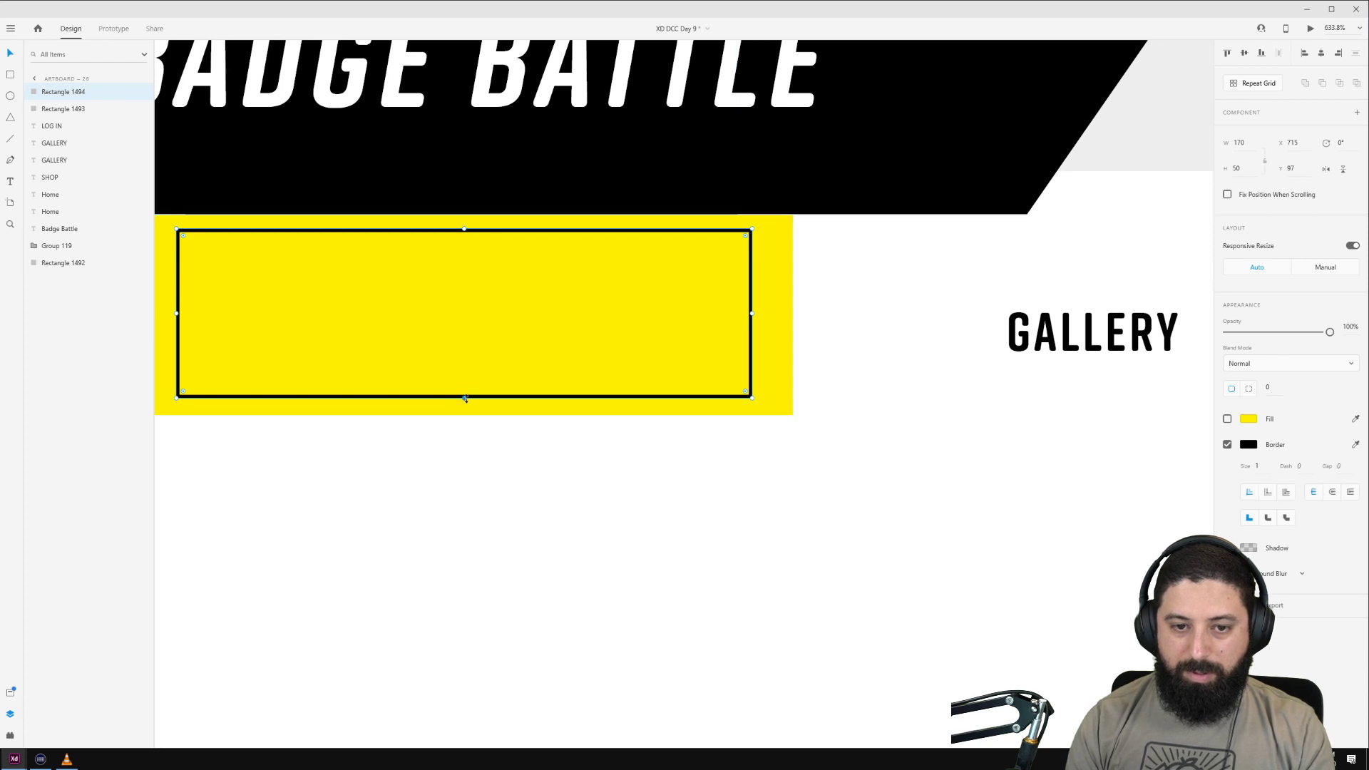
pyautogui.moveTo(465, 397); pyautogui.dragTo(461, 403)
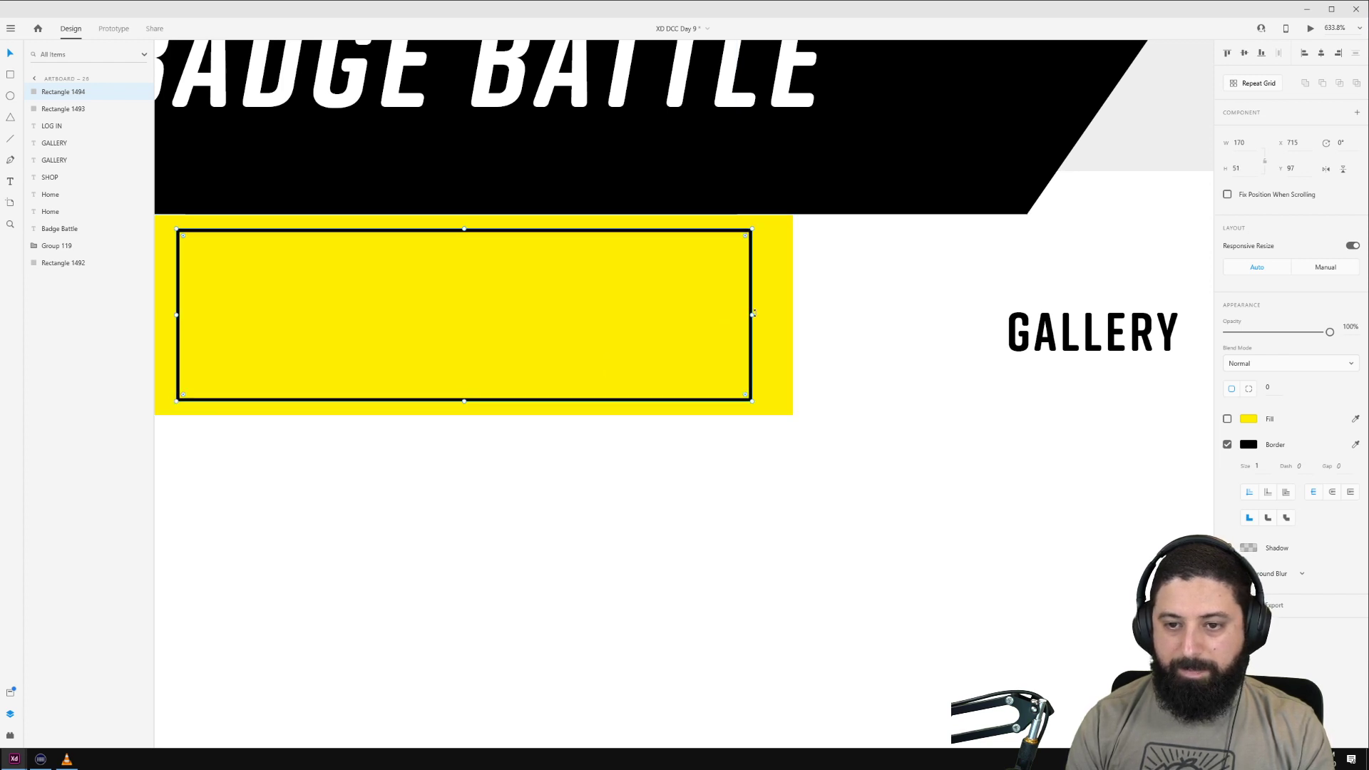
pyautogui.moveTo(752, 314); pyautogui.dragTo(783, 313)
pyautogui.hscroll(-5, 627, 483)
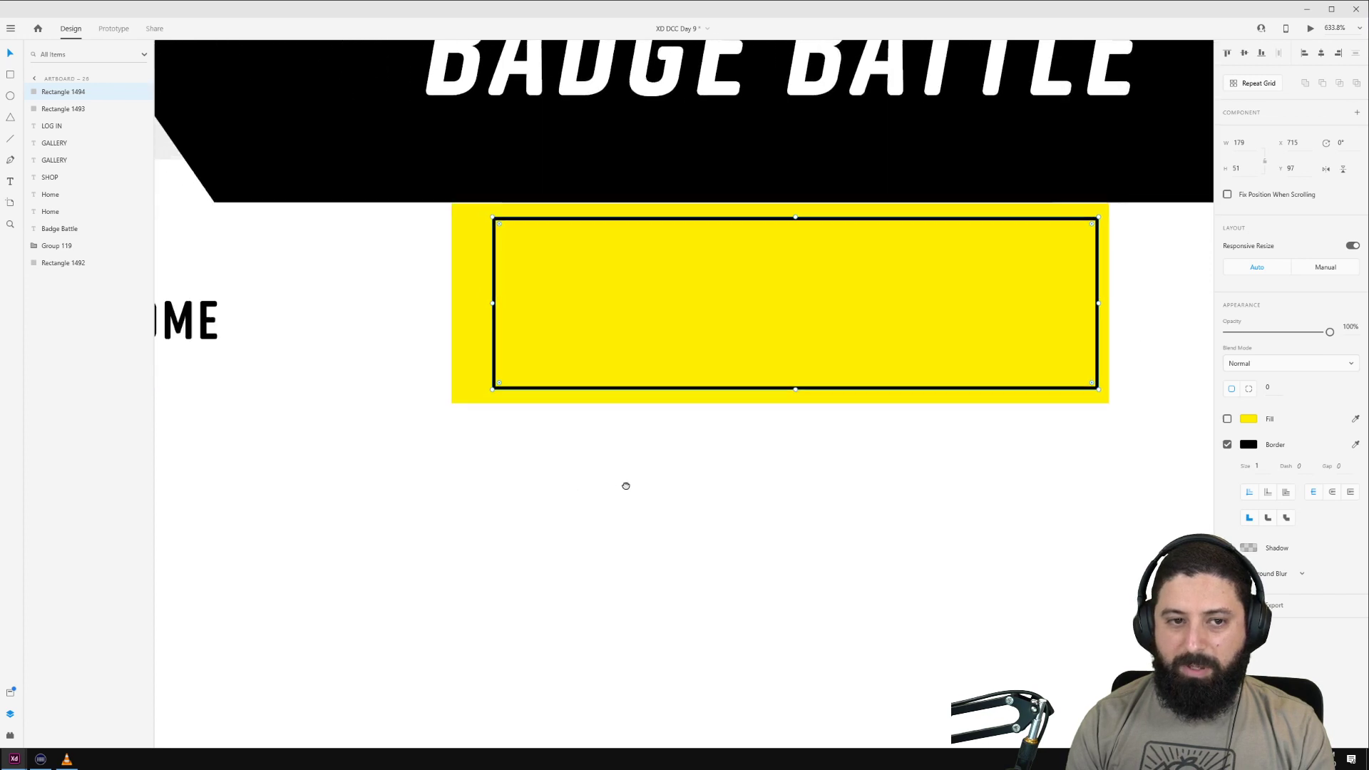
pyautogui.moveTo(491, 303); pyautogui.dragTo(468, 303)
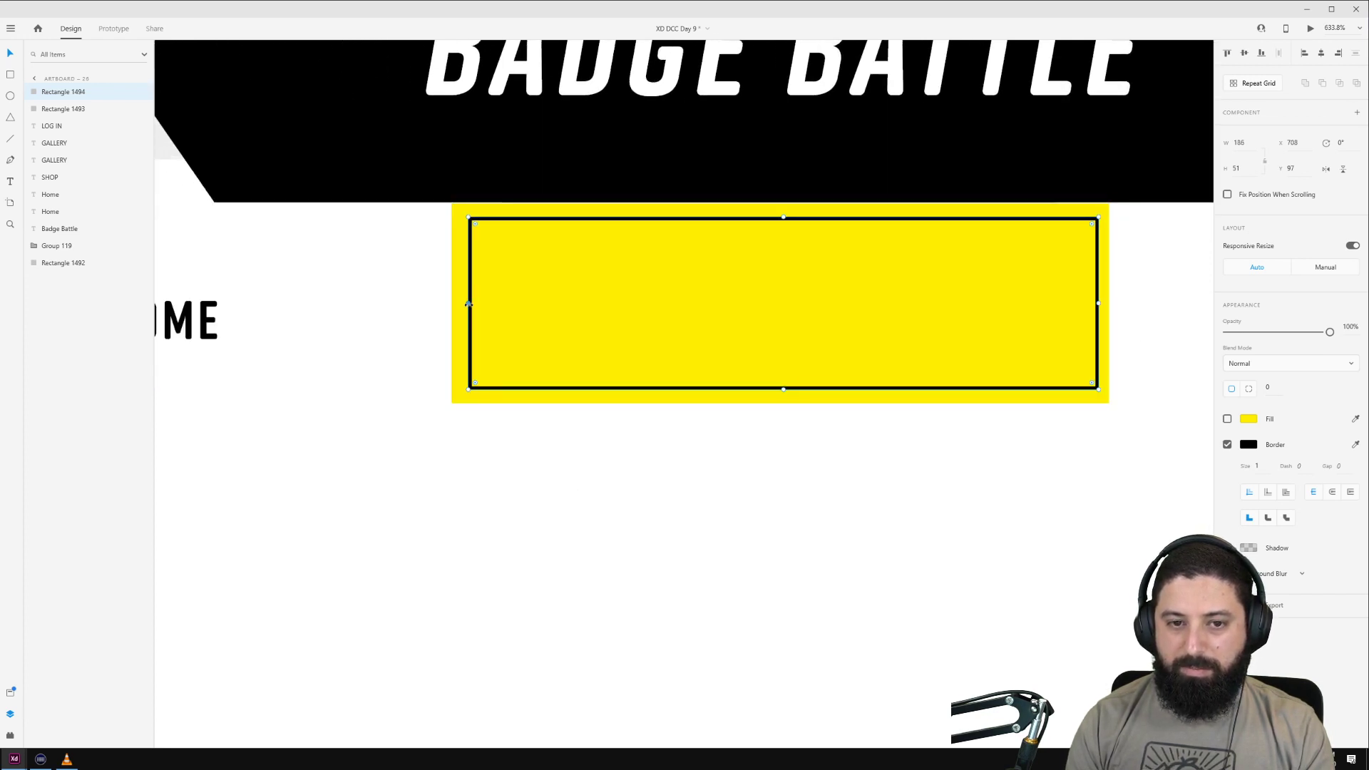
pyautogui.press('Escape')
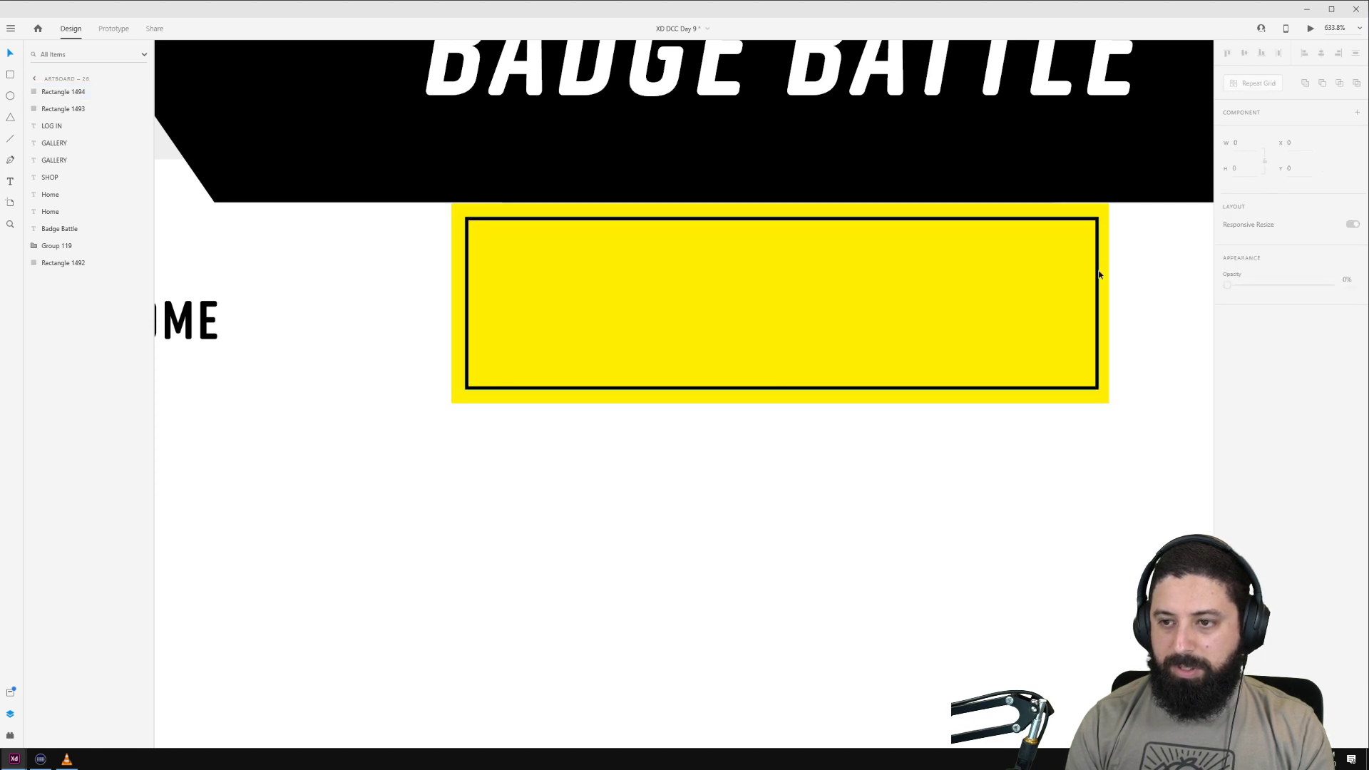
pyautogui.click(1098, 296)
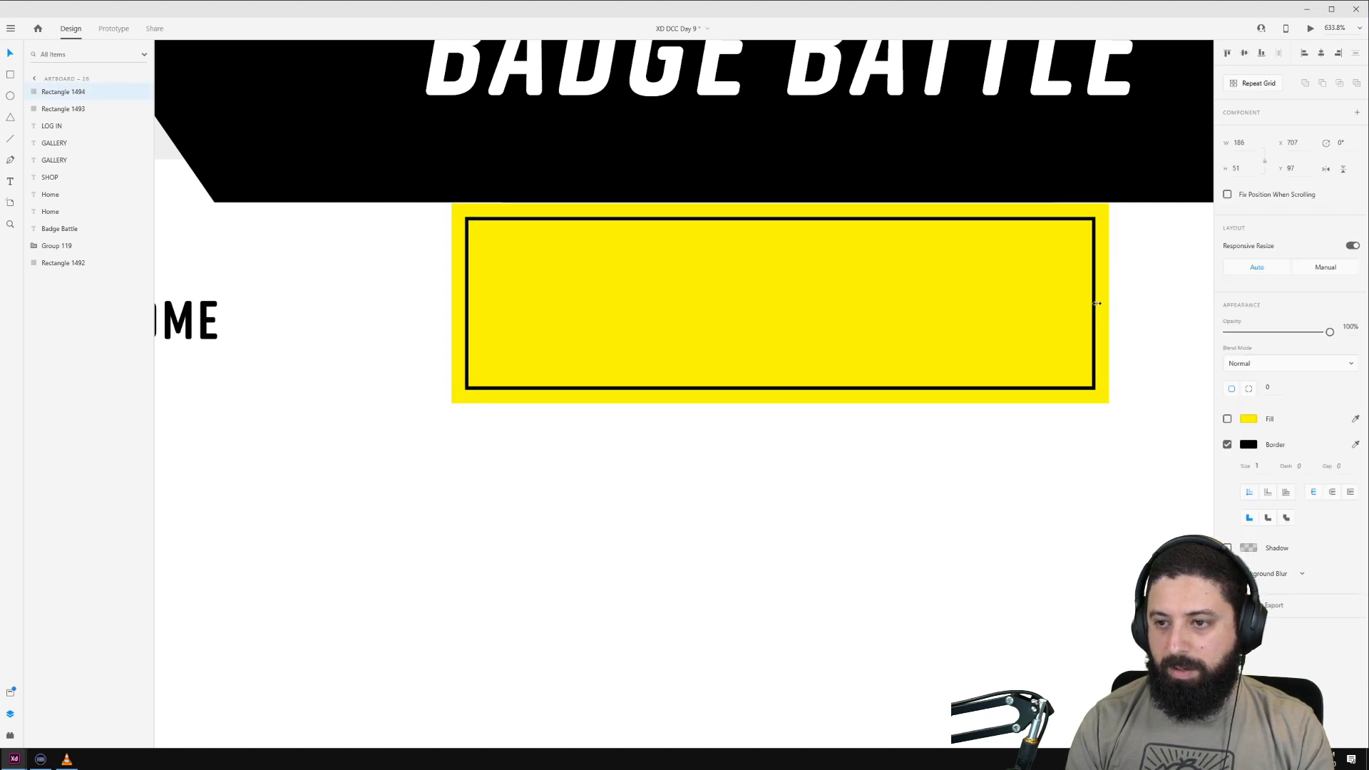
pyautogui.click(1177, 297)
pyautogui.scroll(-3, 993, 291)
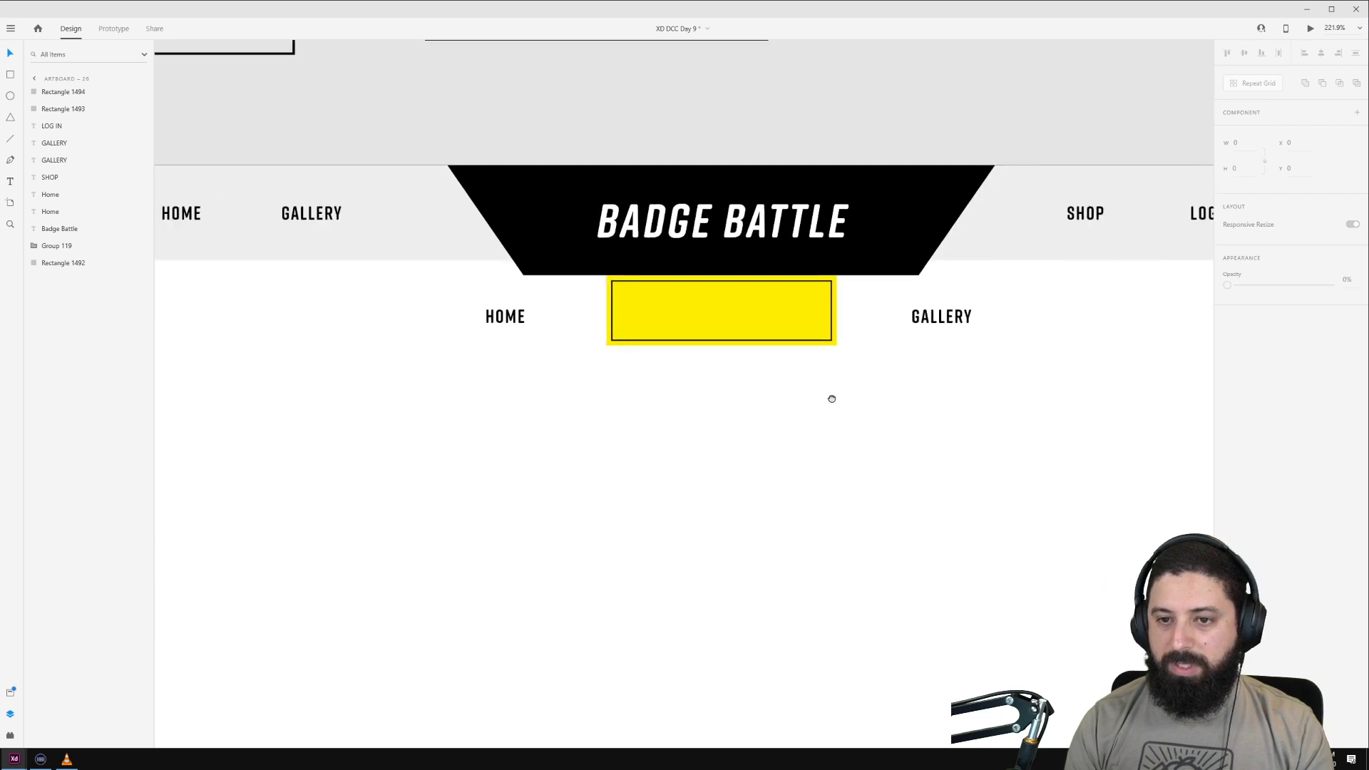
# Step: Add a ROUND 1 label in the navigation text style and centre it horizontally inside the yellow box
pyautogui.moveTo(410, 338); pyautogui.dragTo(633, 333)
pyautogui.press('Delete')
pyautogui.click(639, 339)
pyautogui.hotkey('ctrl', 'v')
pyautogui.doubleClick(634, 333)
pyautogui.write('ROUND I')
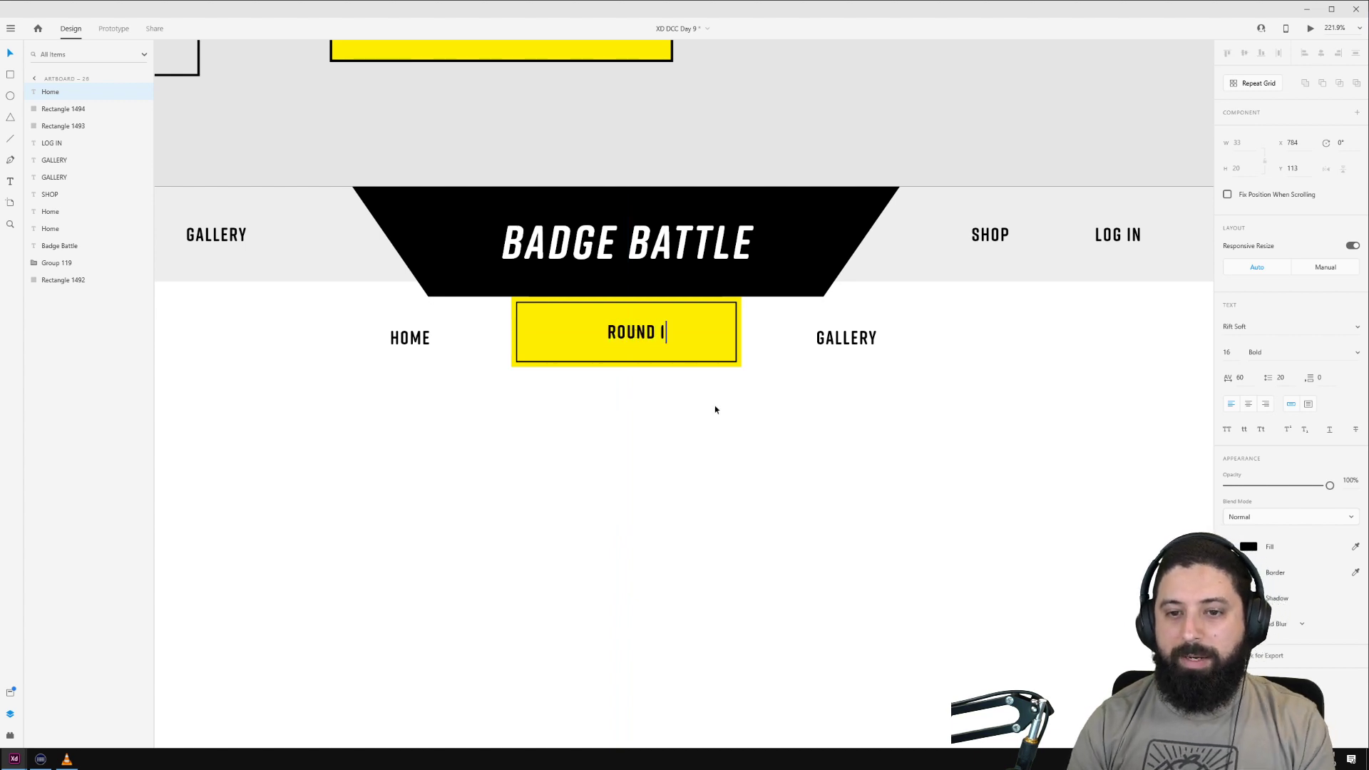
pyautogui.press('Escape')
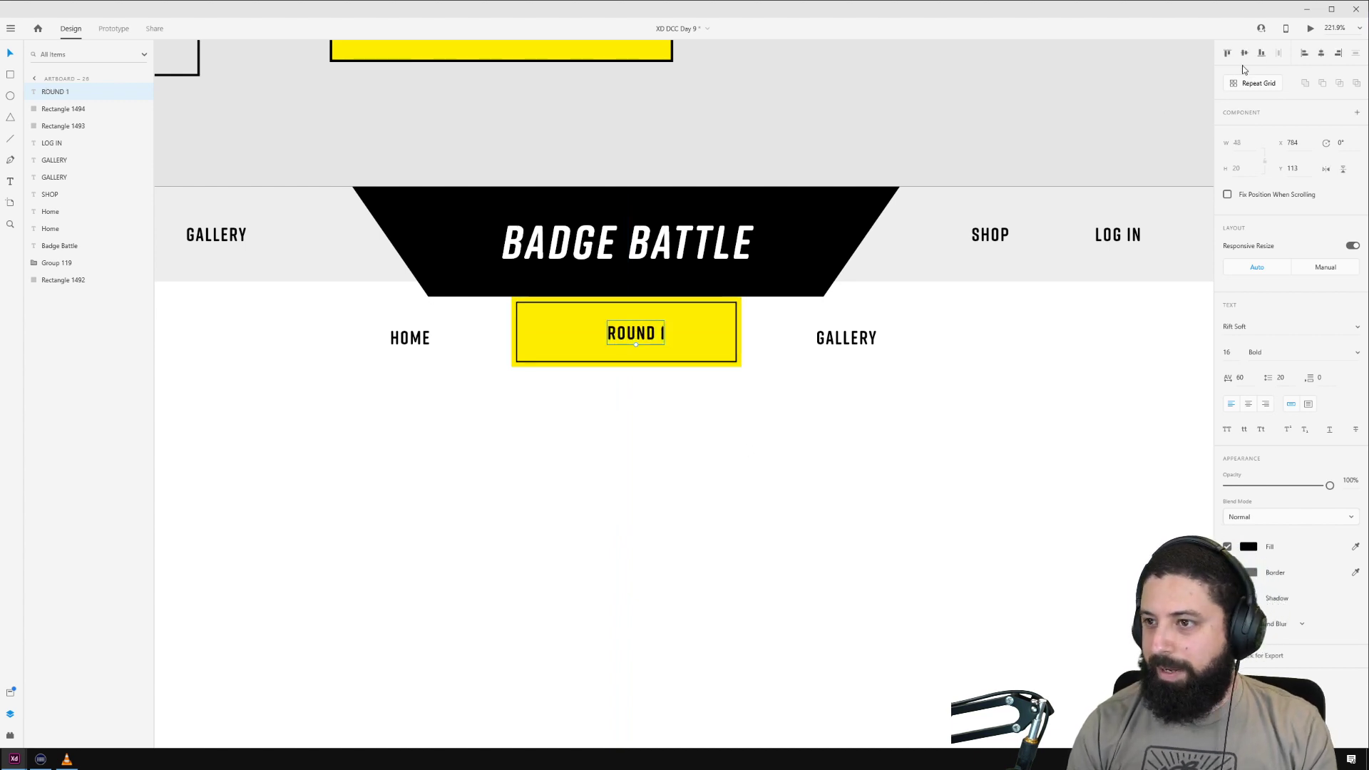
pyautogui.click(1321, 53)
pyautogui.press('Escape')
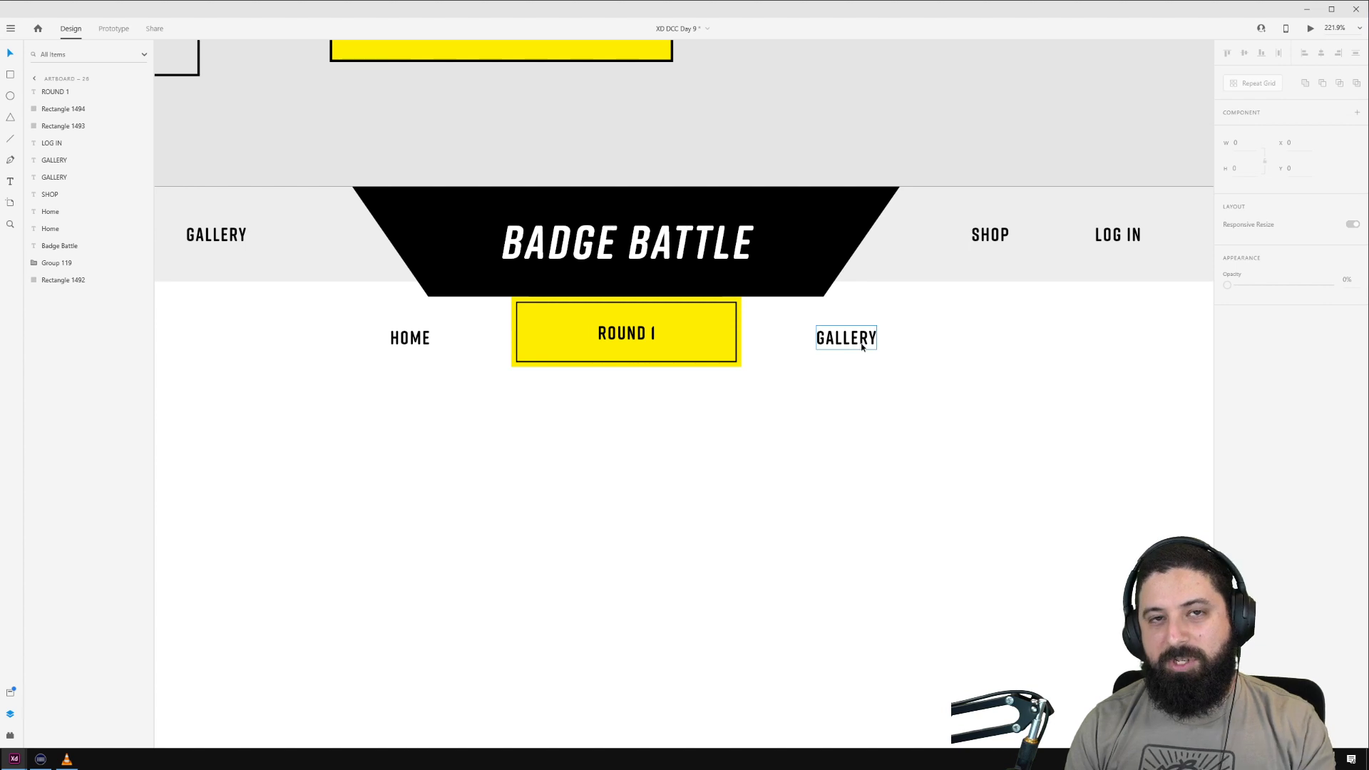
# Step: Move the lower Gallery label closer to the yellow box and top-align it with ROUND 1 and the lower Home label
pyautogui.moveTo(861, 347); pyautogui.dragTo(816, 342)
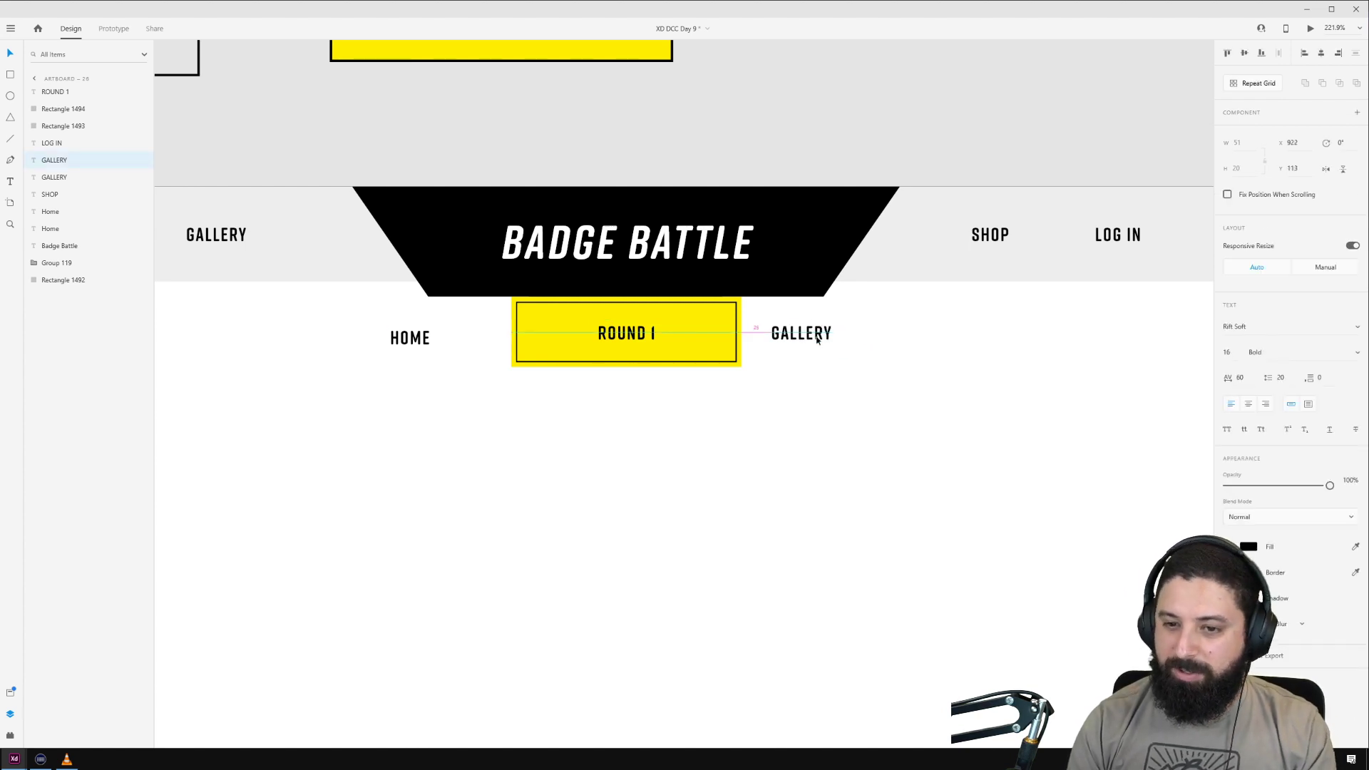
pyautogui.keyDown('shift'); pyautogui.click(627, 334); pyautogui.keyUp('shift')
pyautogui.keyDown('shift'); pyautogui.click(389, 338); pyautogui.keyUp('shift')
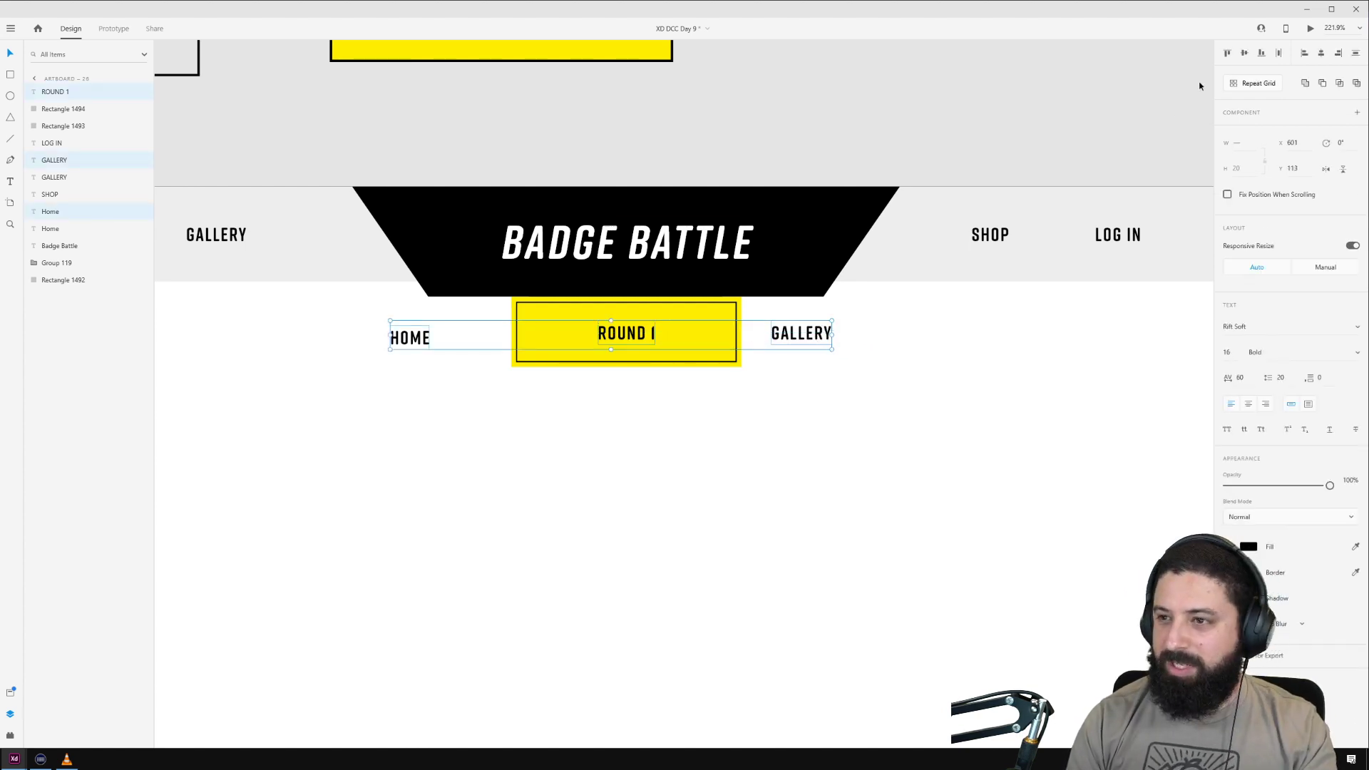
pyautogui.click(1226, 53)
pyautogui.click(964, 335)
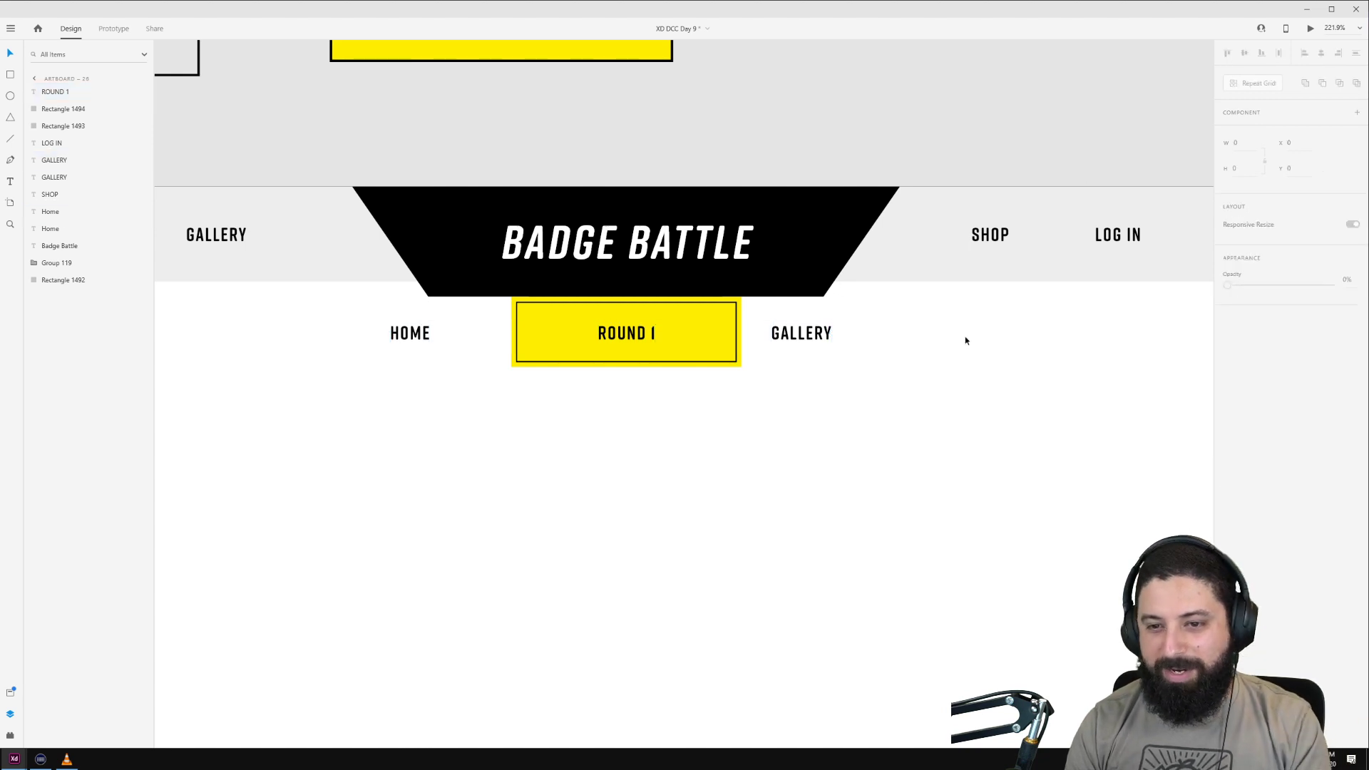
# Step: Shift the lower Gallery label to X 935 and change its text to 2 DAYS LEFT
pyautogui.click(799, 335)
pyautogui.moveTo(799, 334); pyautogui.dragTo(814, 333)
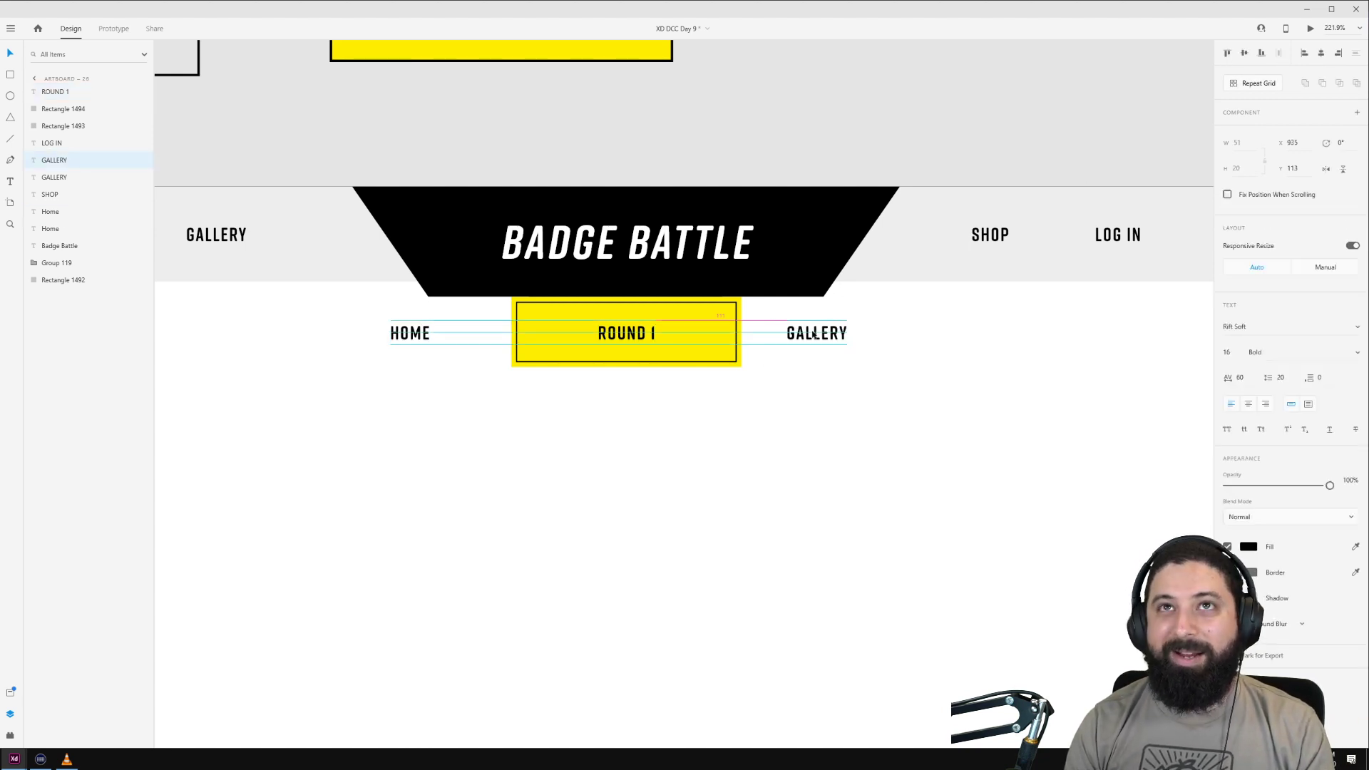
pyautogui.doubleClick(815, 331)
pyautogui.write('2 DAYS ')
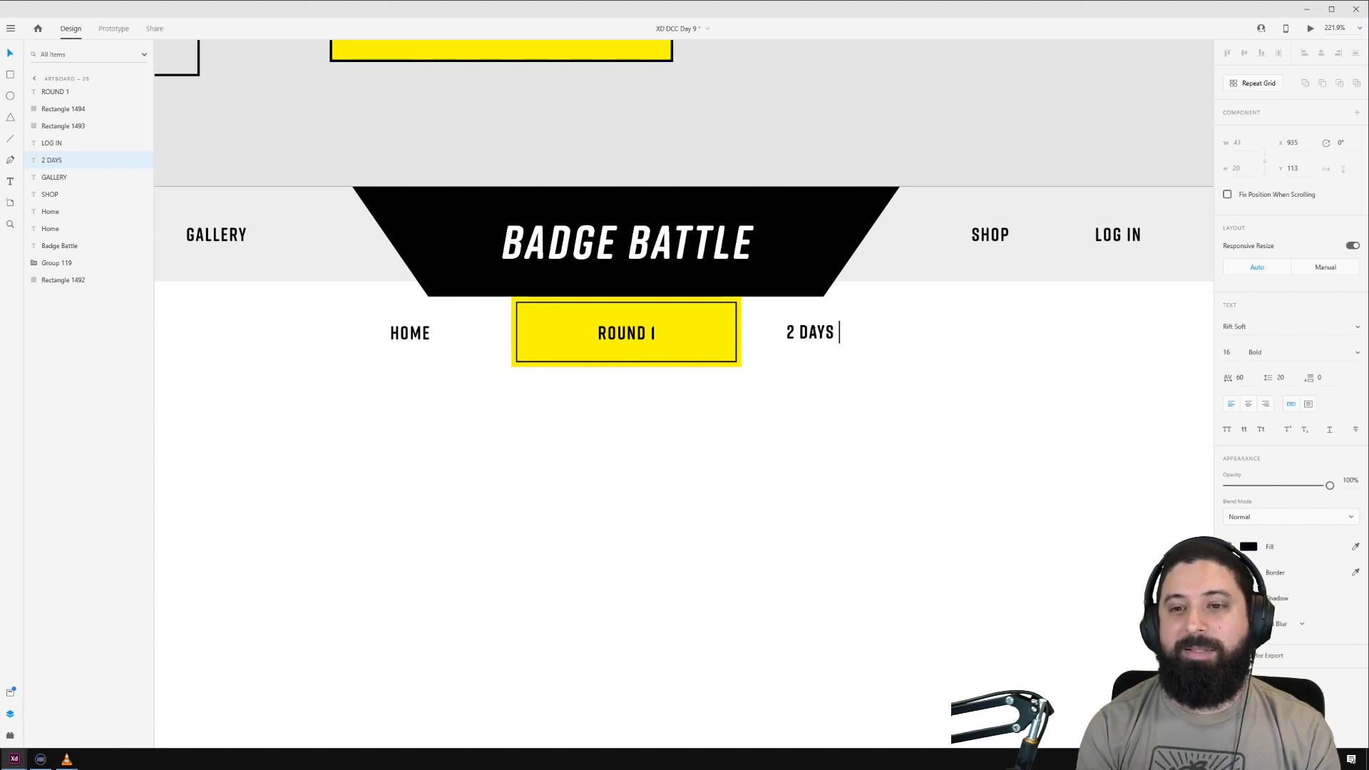
pyautogui.write('LEFT')
pyautogui.press('Escape')
# Step: Change the lower Home label beside the yellow box to June 5th
pyautogui.click(416, 333)
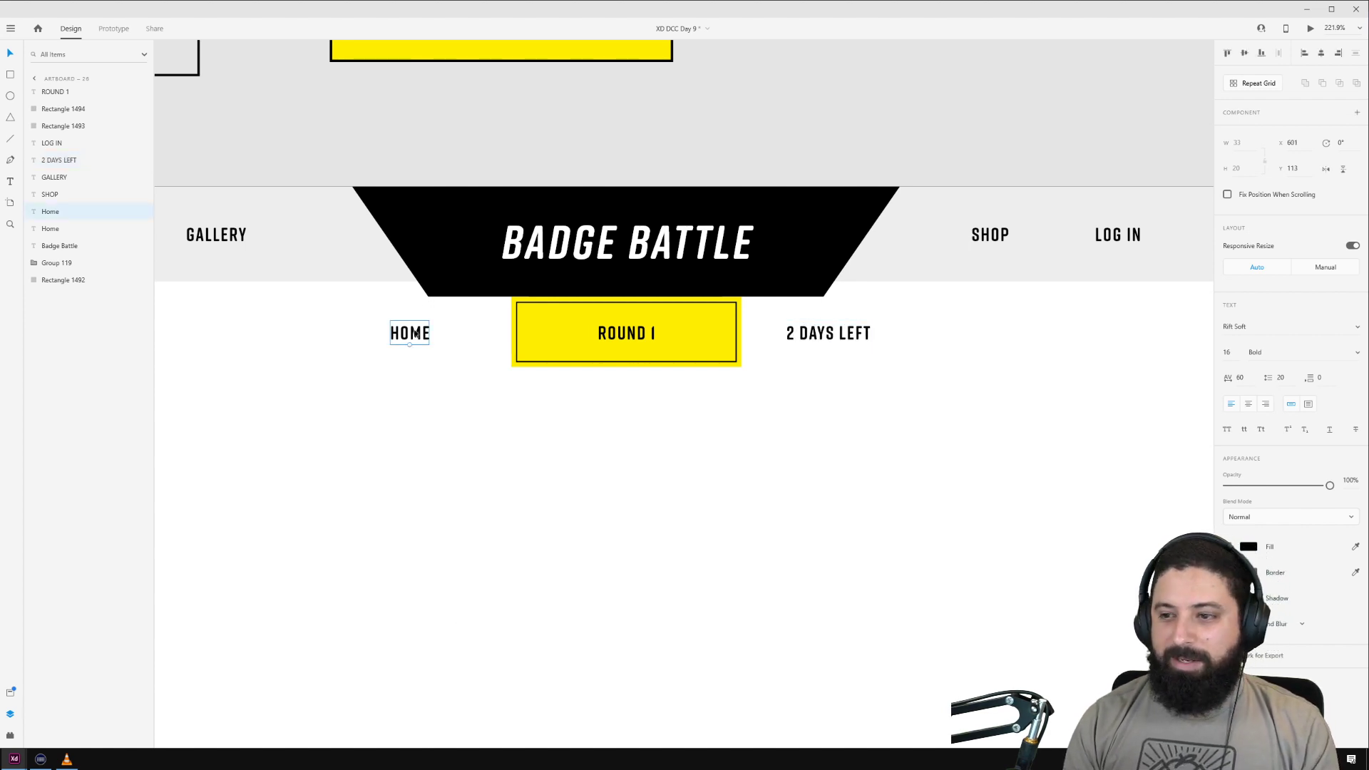
pyautogui.doubleClick(415, 333)
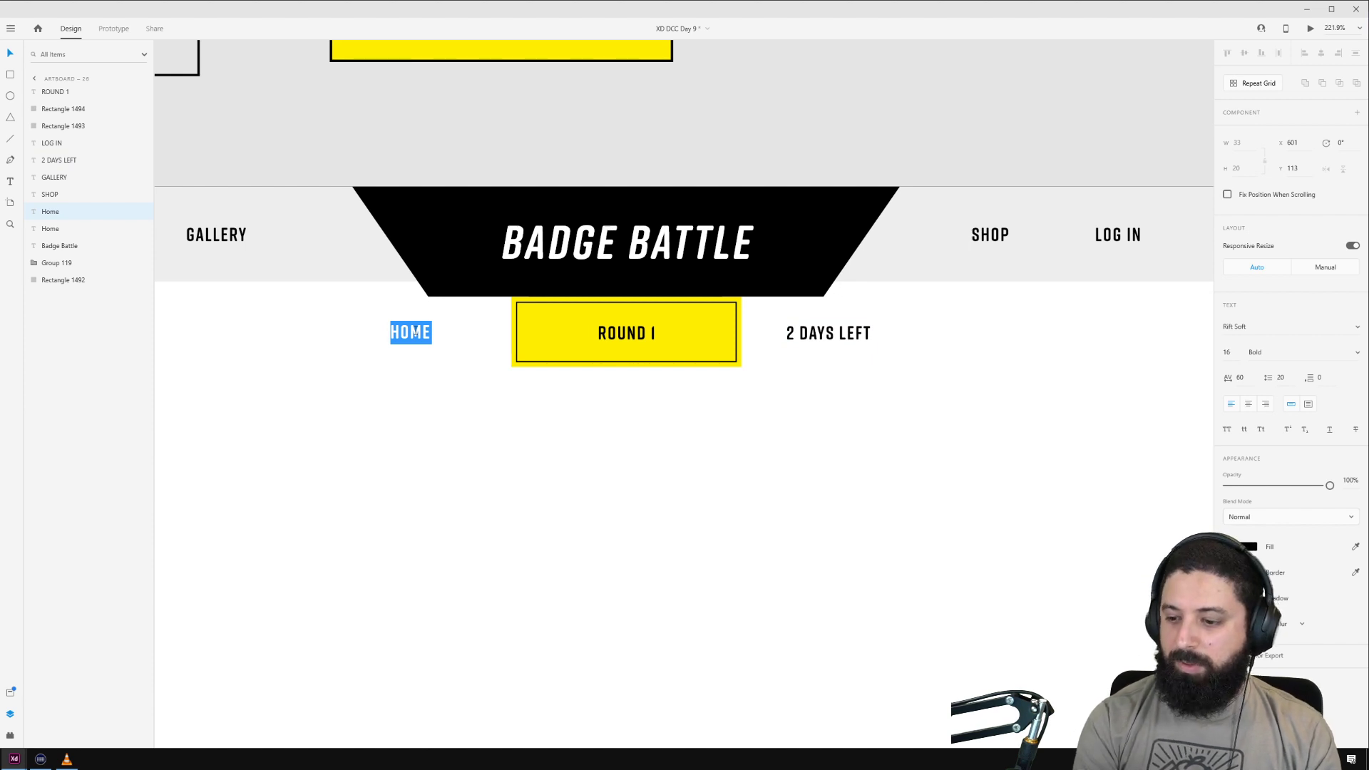
pyautogui.write('JUNE ')
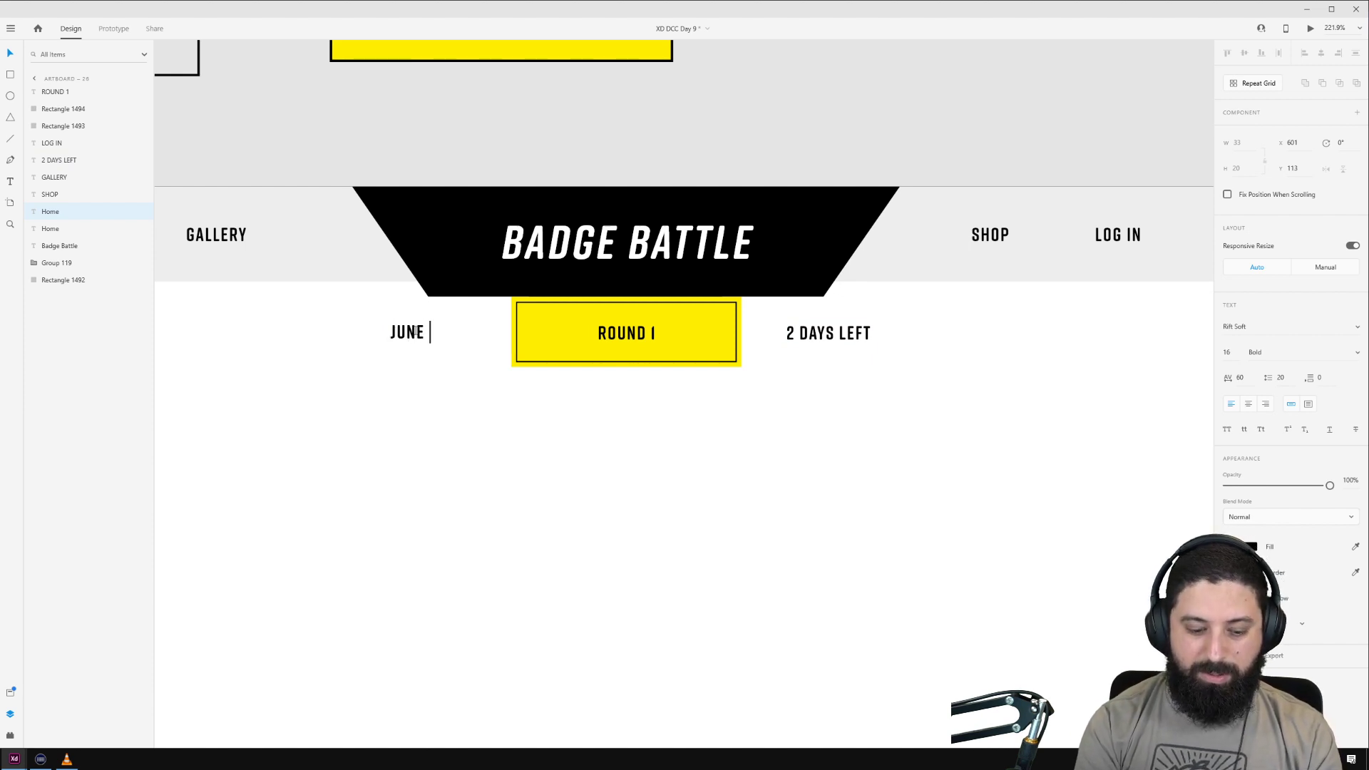
pyautogui.write('5TH')
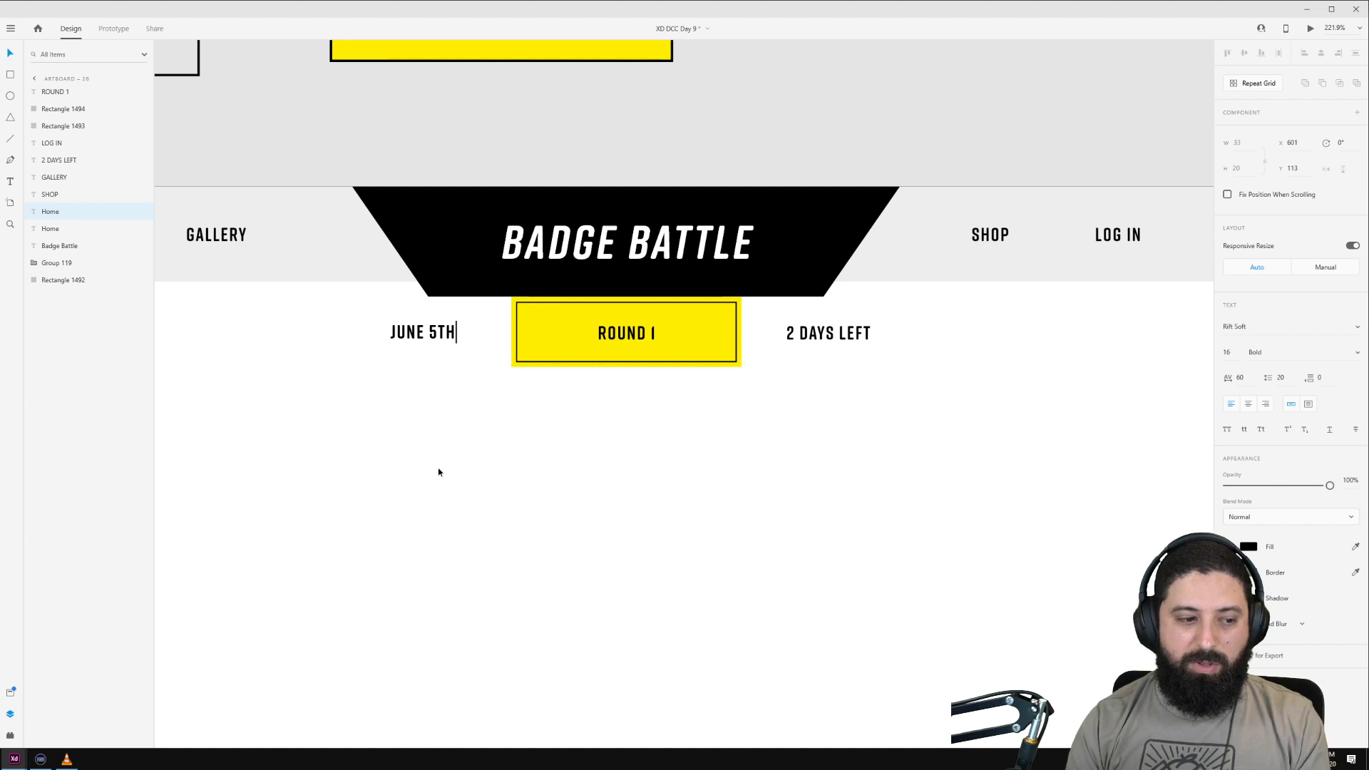
pyautogui.press('Escape')
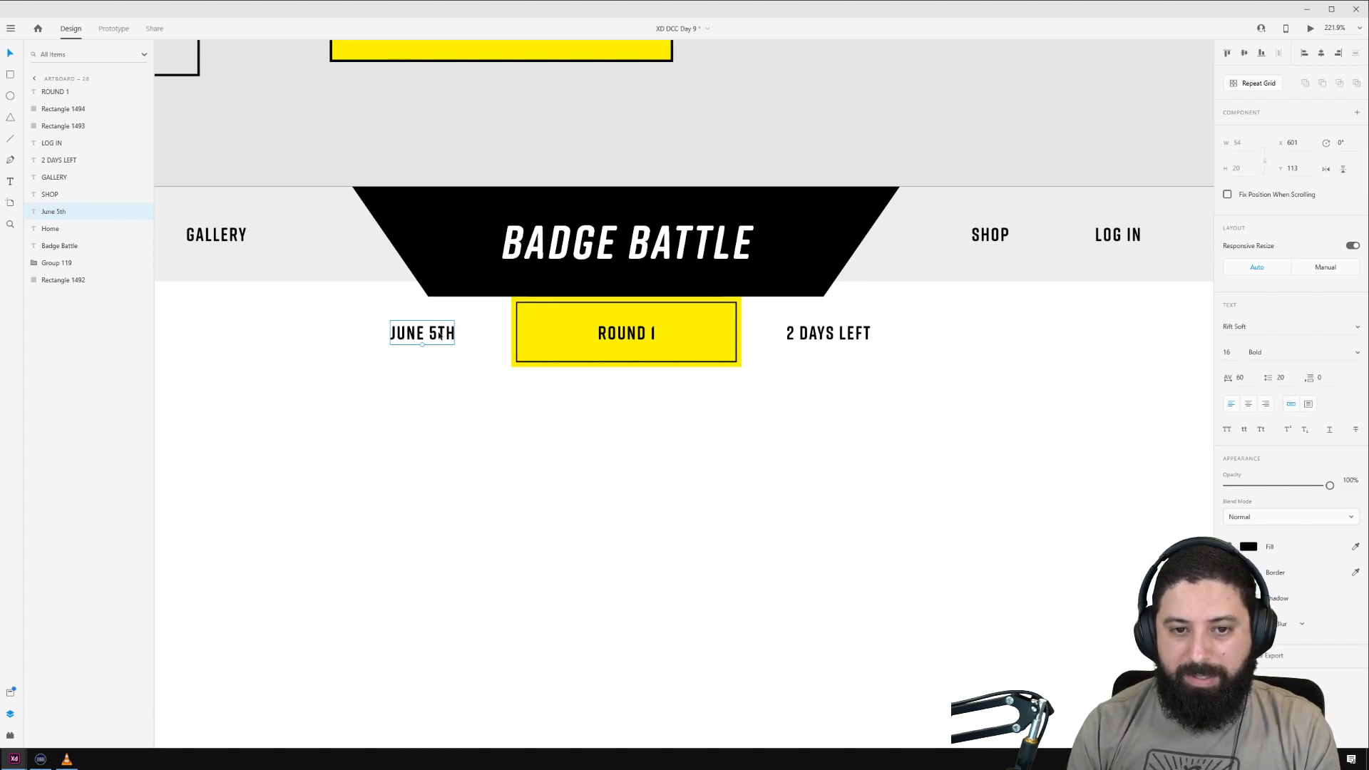
pyautogui.click(550, 434)
# Step: Narrow the yellow box and its black outline together, evenly on both sides of the ROUND 1 label
pyautogui.scroll(-3, 552, 435)
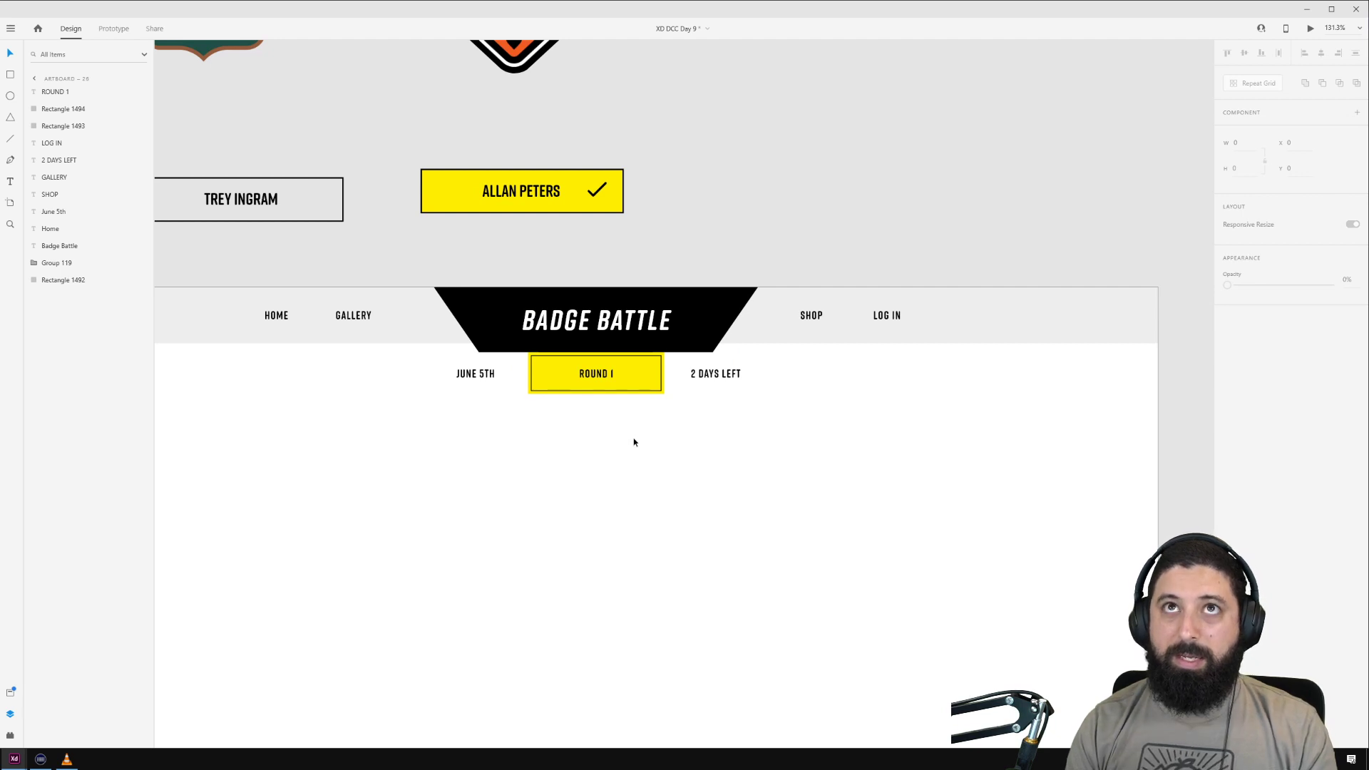
pyautogui.scroll(3, 634, 442)
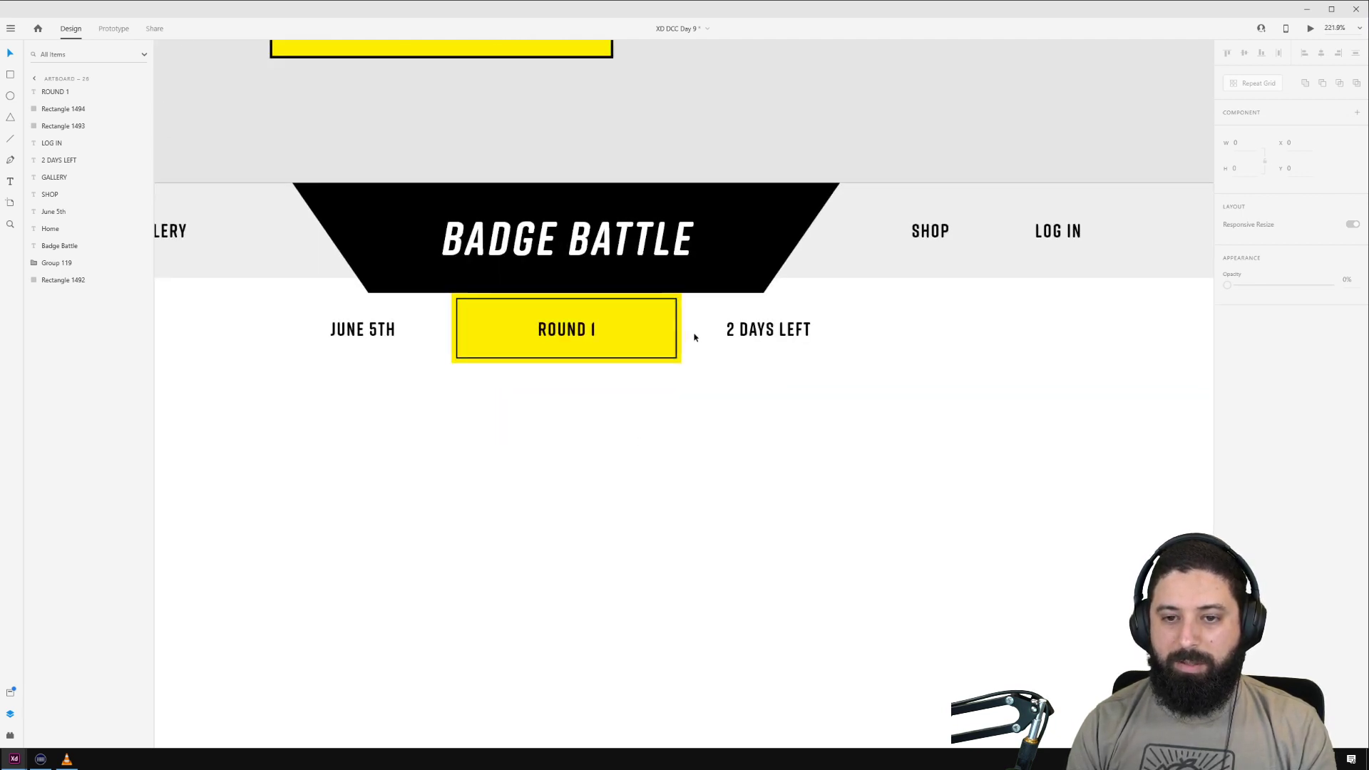
pyautogui.scroll(-2, 643, 377)
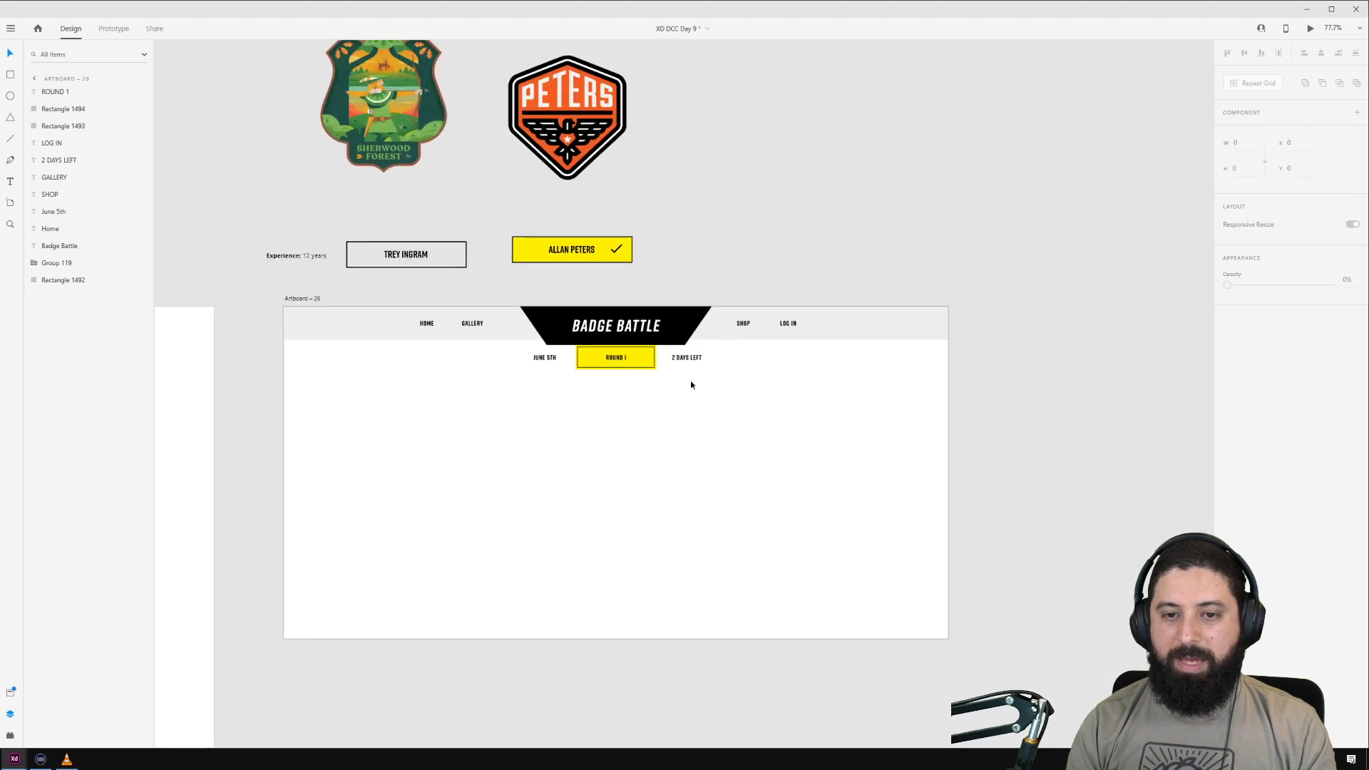
pyautogui.scroll(5, 691, 382)
pyautogui.click(655, 298)
pyautogui.moveTo(656, 297); pyautogui.dragTo(607, 296)
pyautogui.click(675, 422)
# Step: Move 2 DAYS LEFT in to X 902 and bring June 5th closer to the opposite side of the narrowed yellow box
pyautogui.click(756, 302)
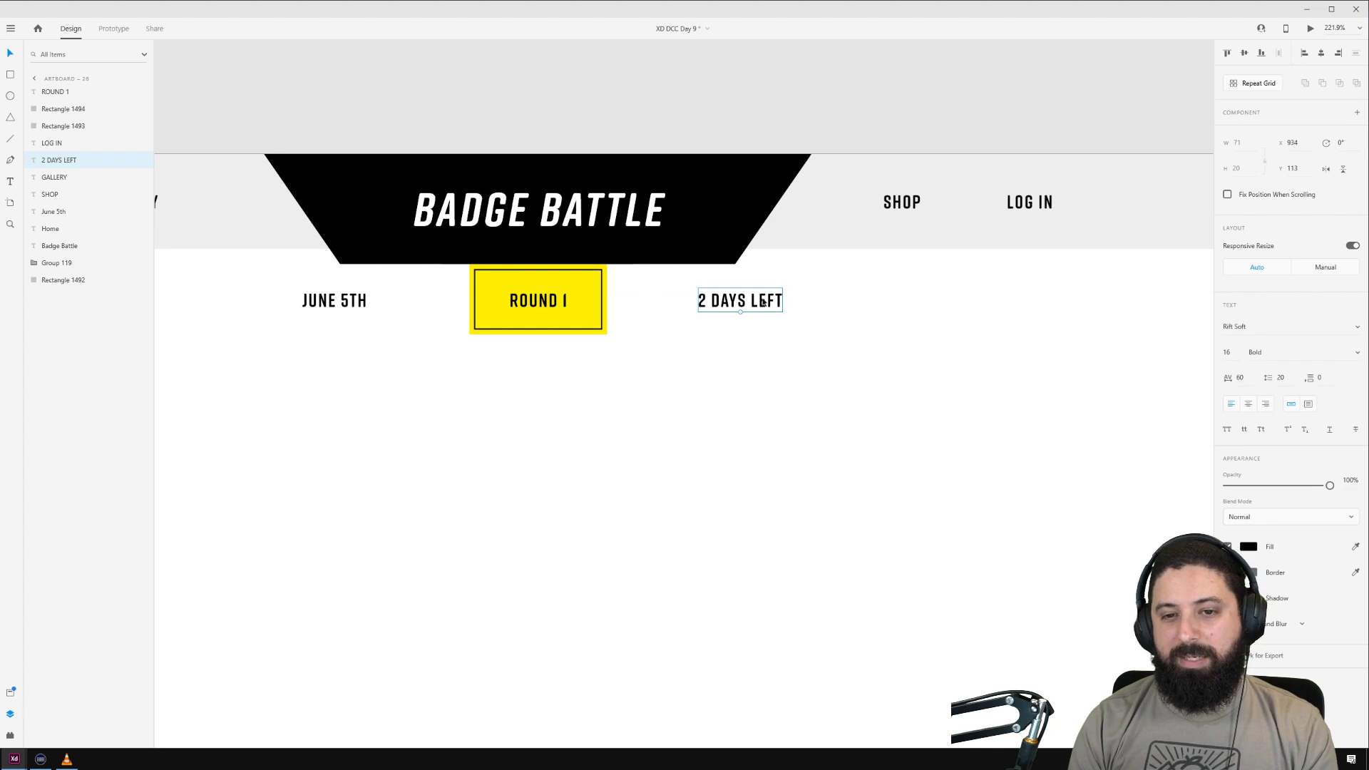
pyautogui.moveTo(763, 302); pyautogui.dragTo(723, 303)
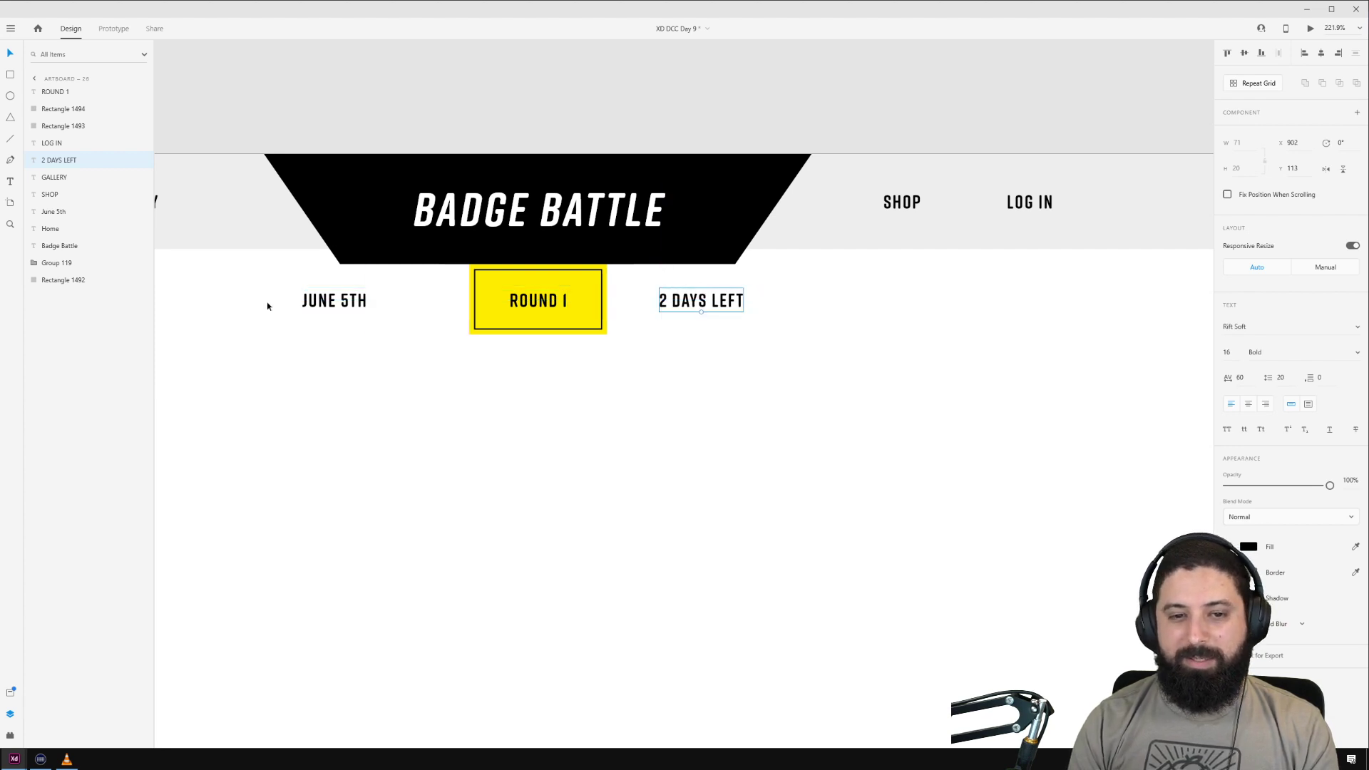
pyautogui.moveTo(330, 305); pyautogui.dragTo(373, 303)
pyautogui.click(438, 425)
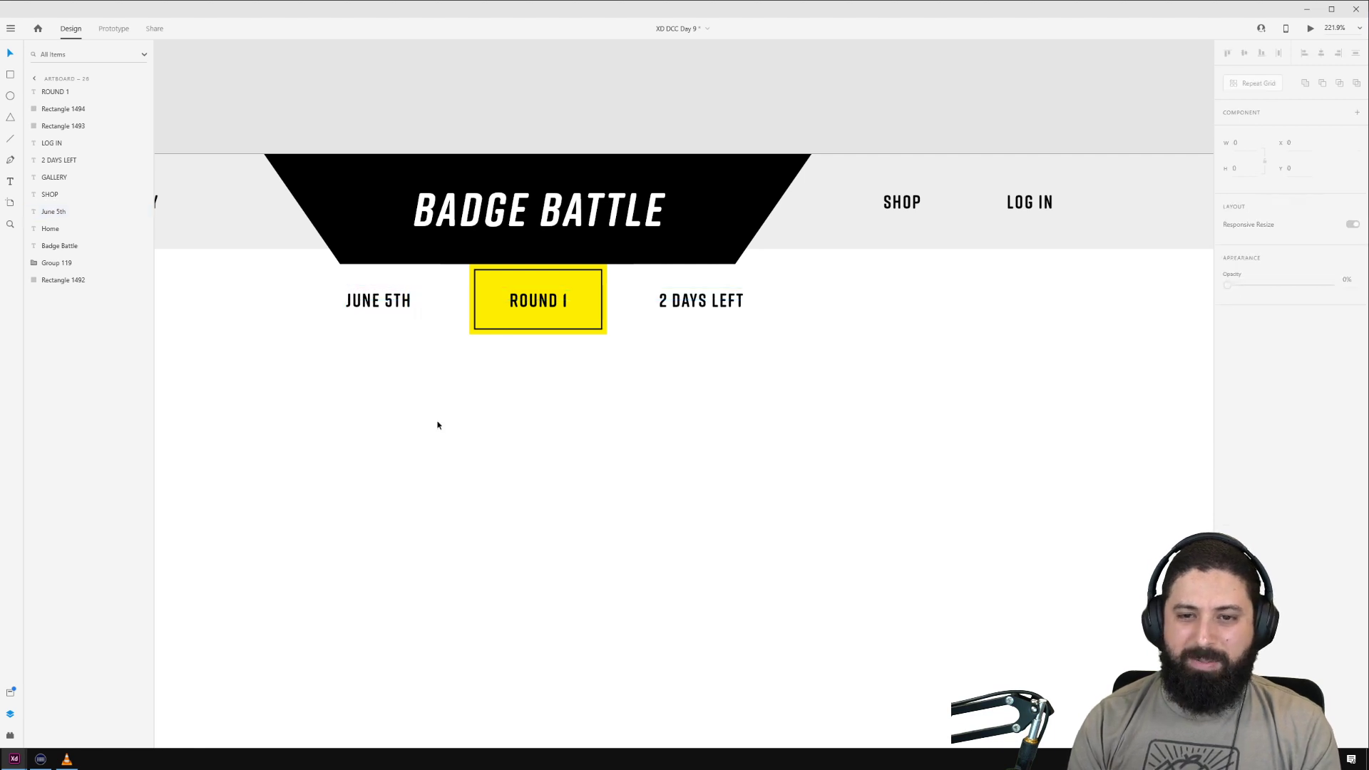
# Step: Move both badge designs from the pasteboard onto the artboard below the round bar, and align their vertical centres
pyautogui.scroll(-5, 438, 425)
pyautogui.moveTo(293, 486); pyautogui.dragTo(459, 380)
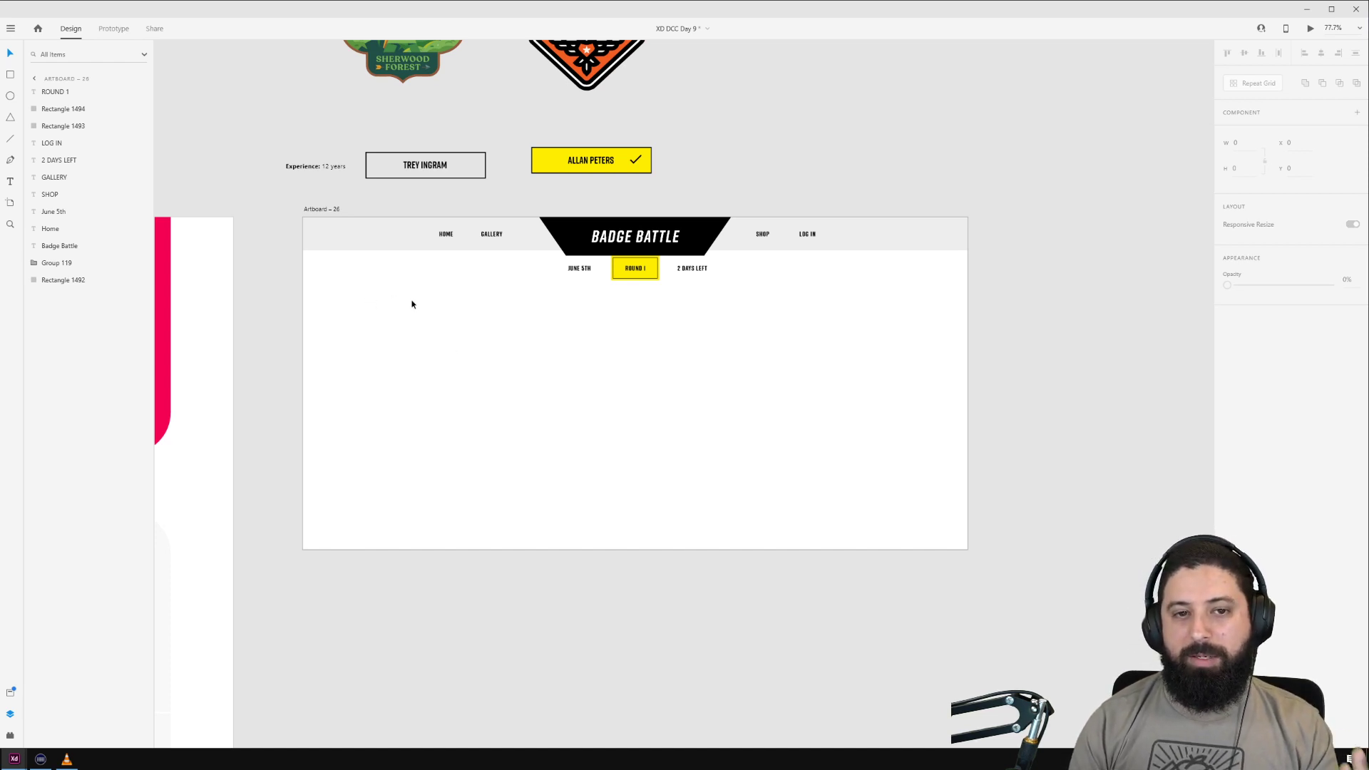
pyautogui.scroll(3, 412, 304)
pyautogui.click(403, 121)
pyautogui.keyDown('shift'); pyautogui.click(598, 120); pyautogui.keyUp('shift')
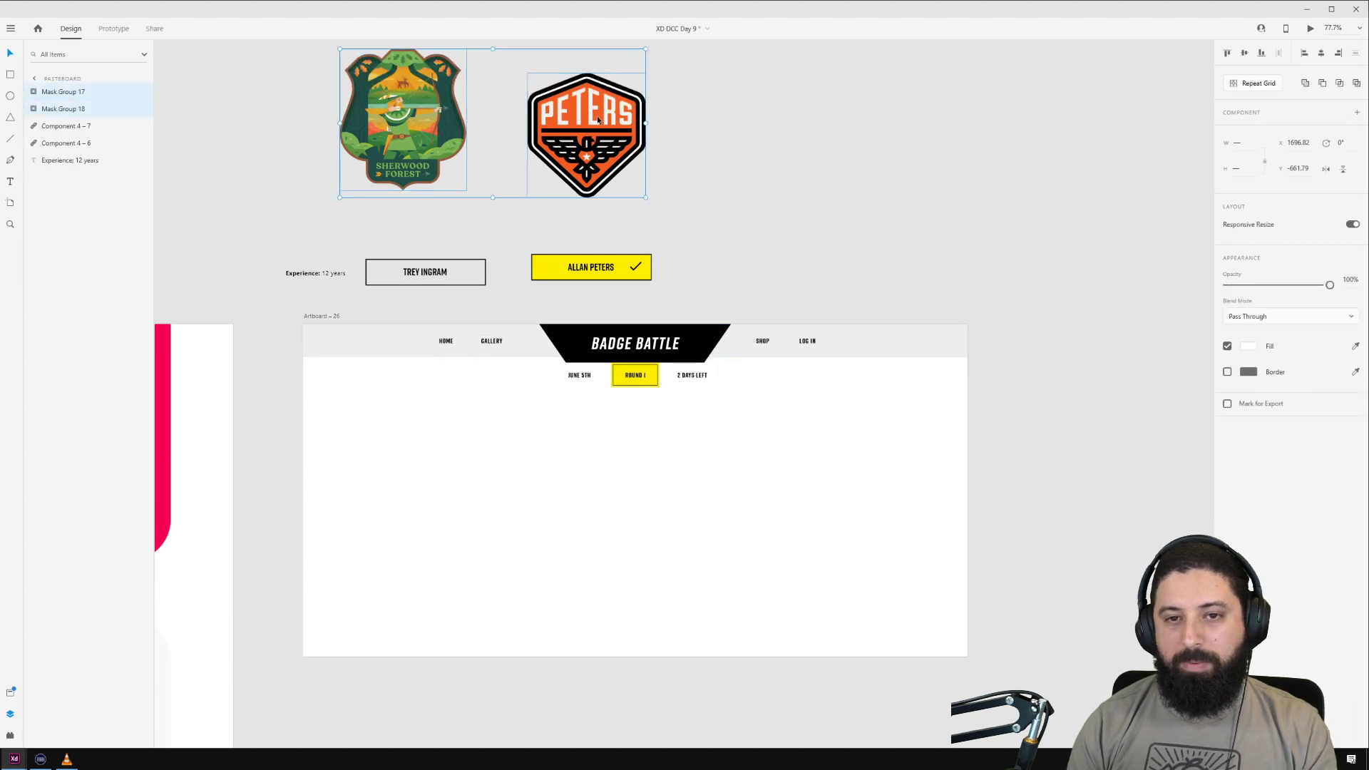
pyautogui.moveTo(598, 116); pyautogui.dragTo(738, 482)
pyautogui.click(1244, 53)
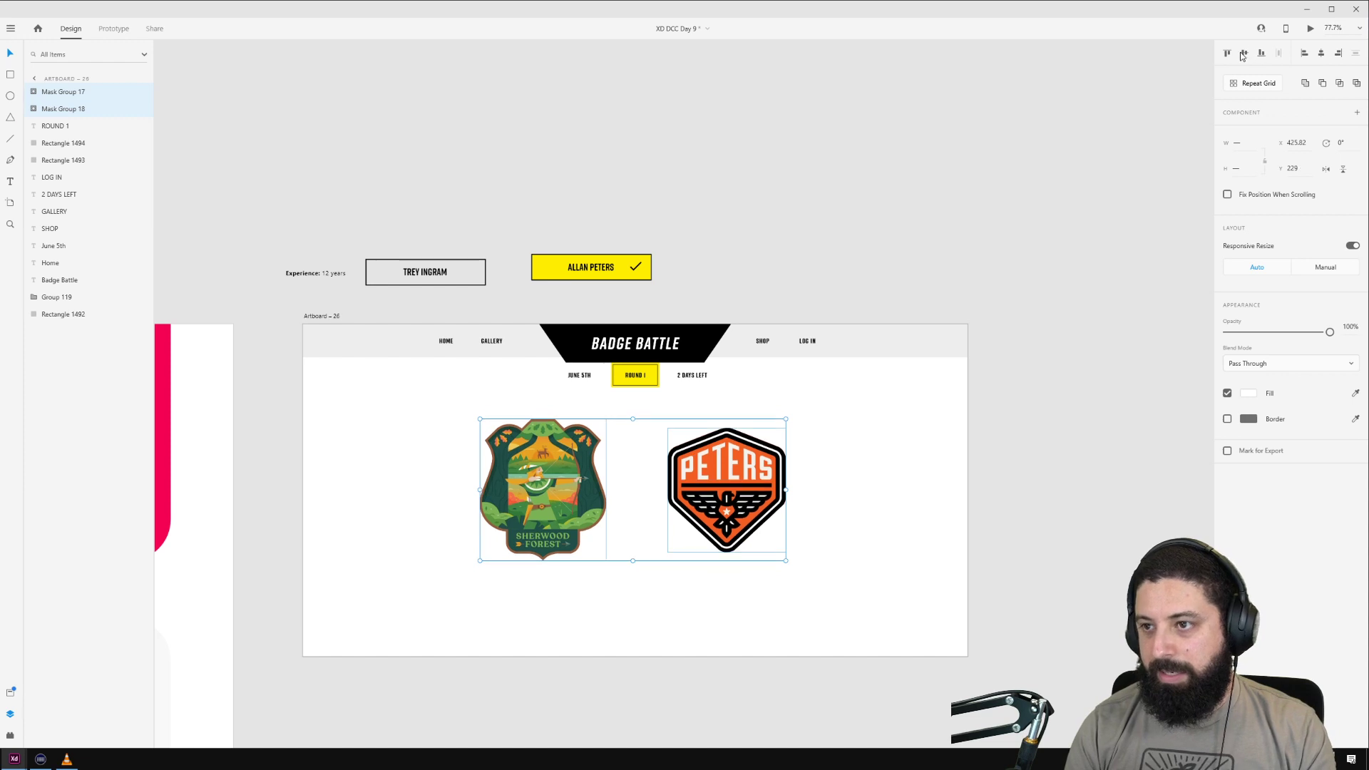
pyautogui.click(884, 540)
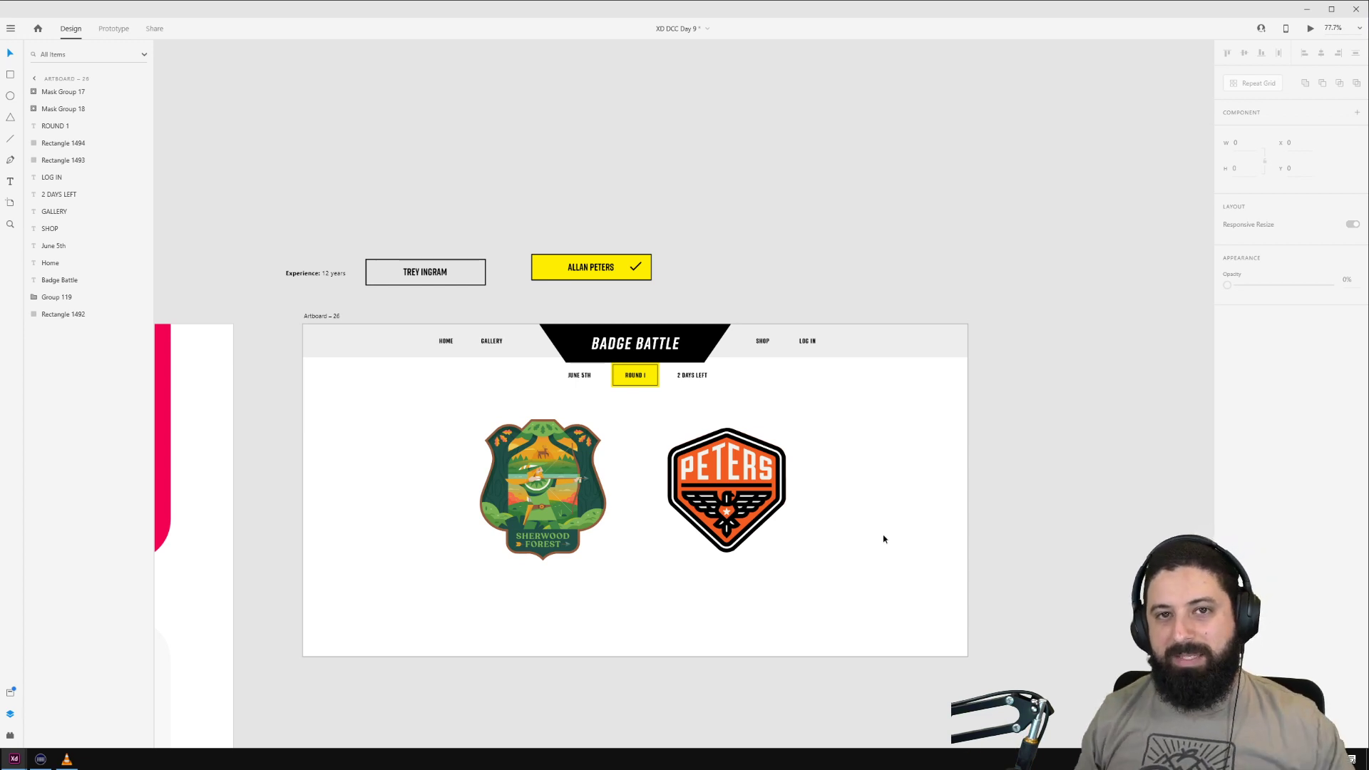
# Step: Spread the two badges farther apart, placing the orange badge at X 910 and shifting the Sherwood Forest badge outward
pyautogui.click(581, 518)
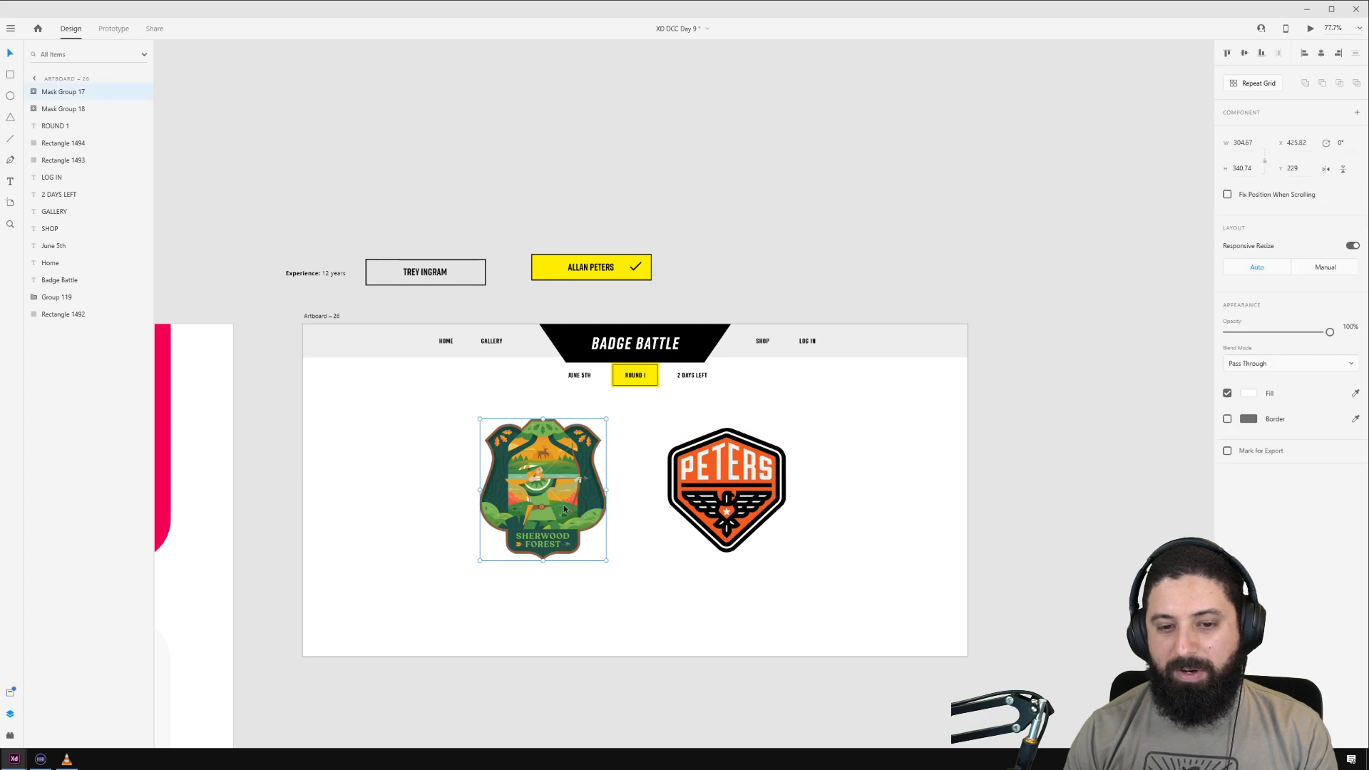
pyautogui.scroll(3, 571, 511)
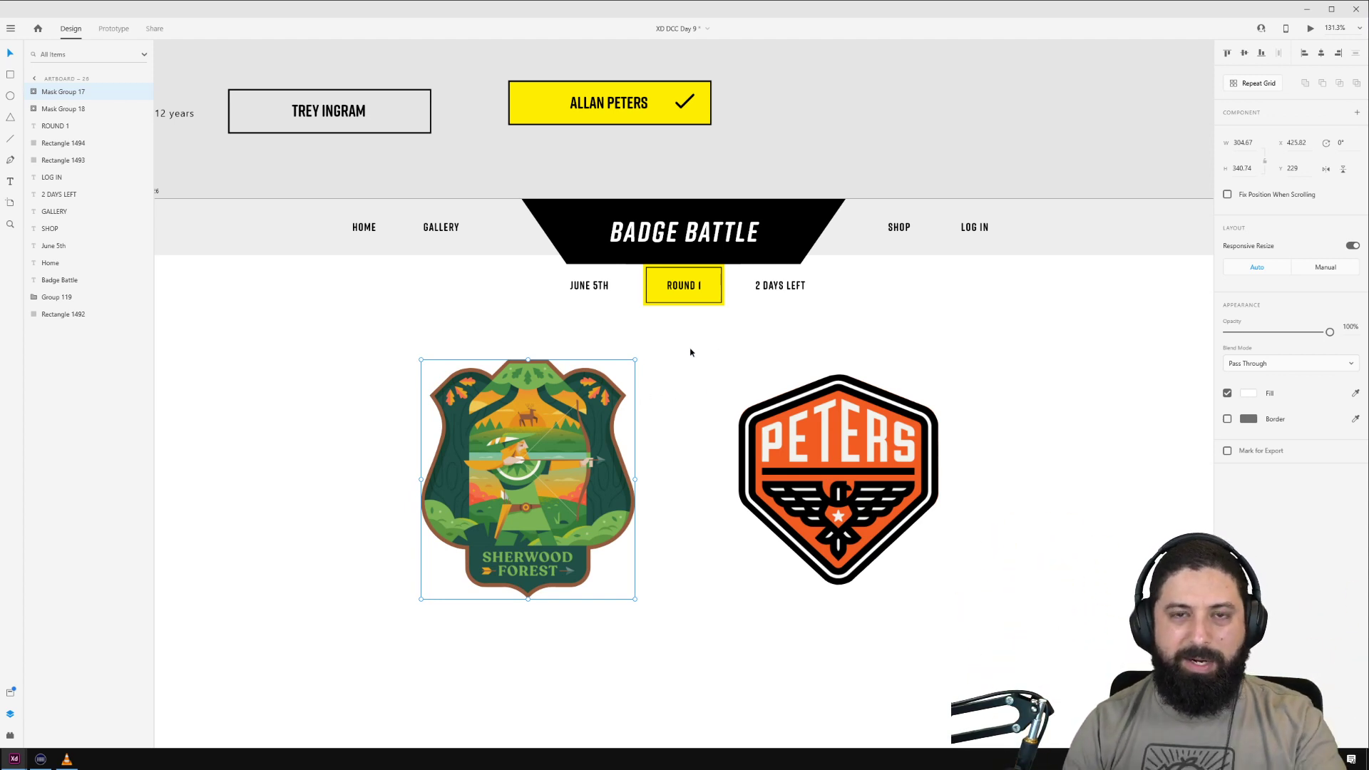
pyautogui.scroll(-5, 709, 367)
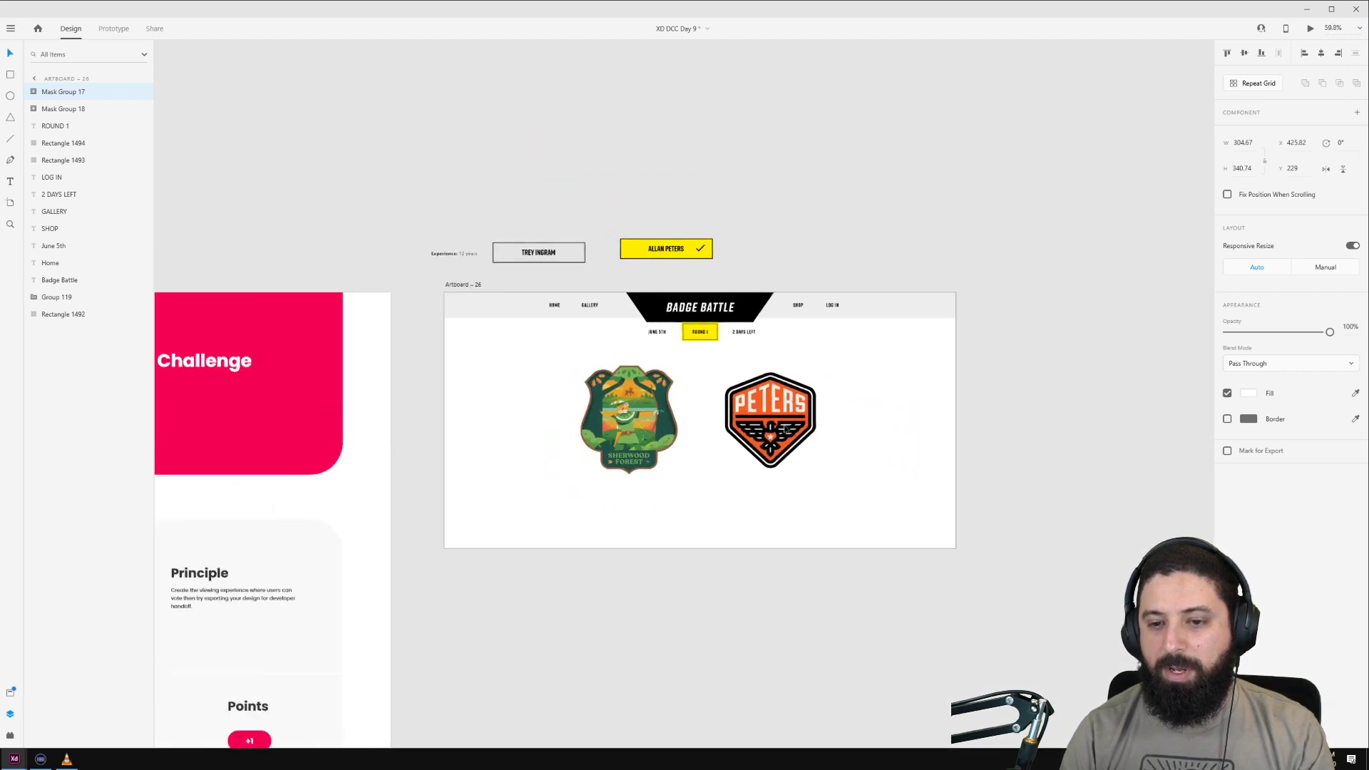
pyautogui.click(784, 427)
pyautogui.moveTo(784, 427); pyautogui.dragTo(795, 426)
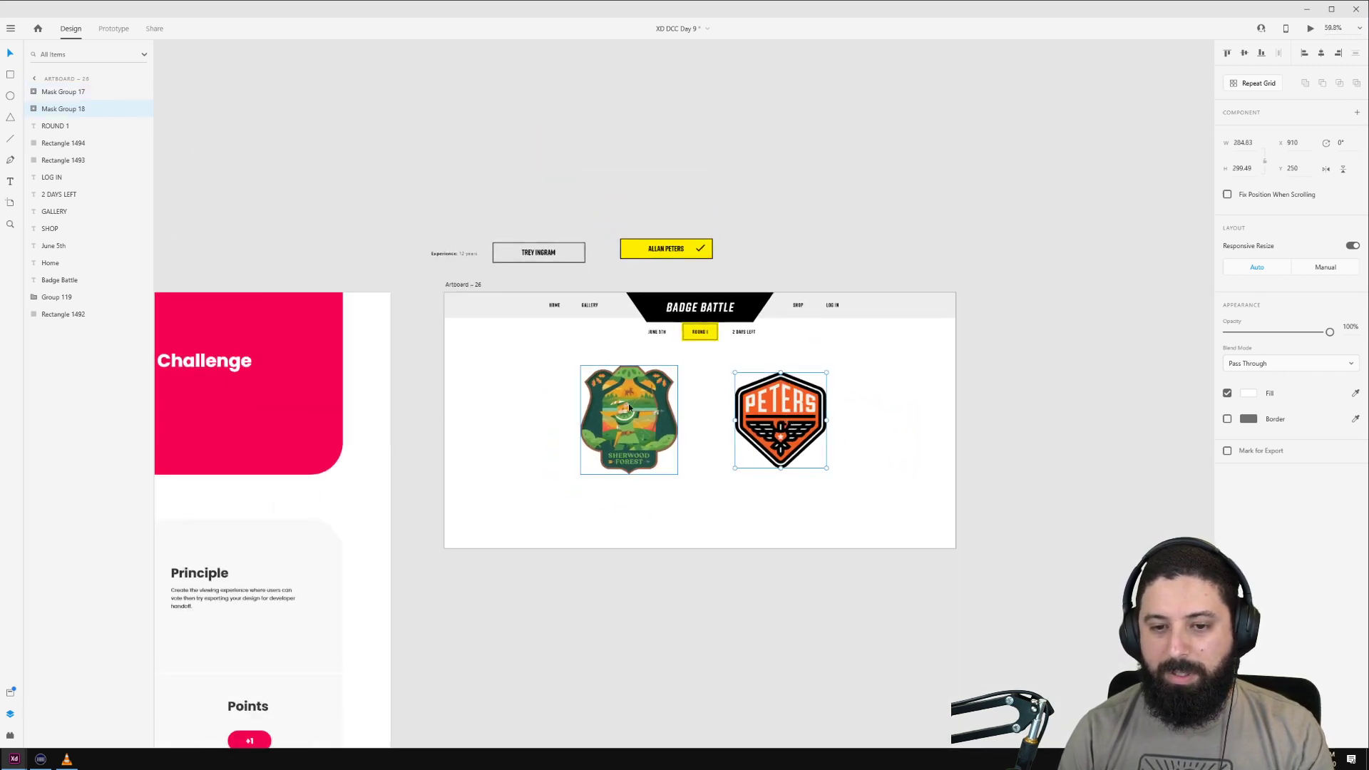
pyautogui.moveTo(633, 408); pyautogui.dragTo(622, 408)
pyautogui.click(467, 284)
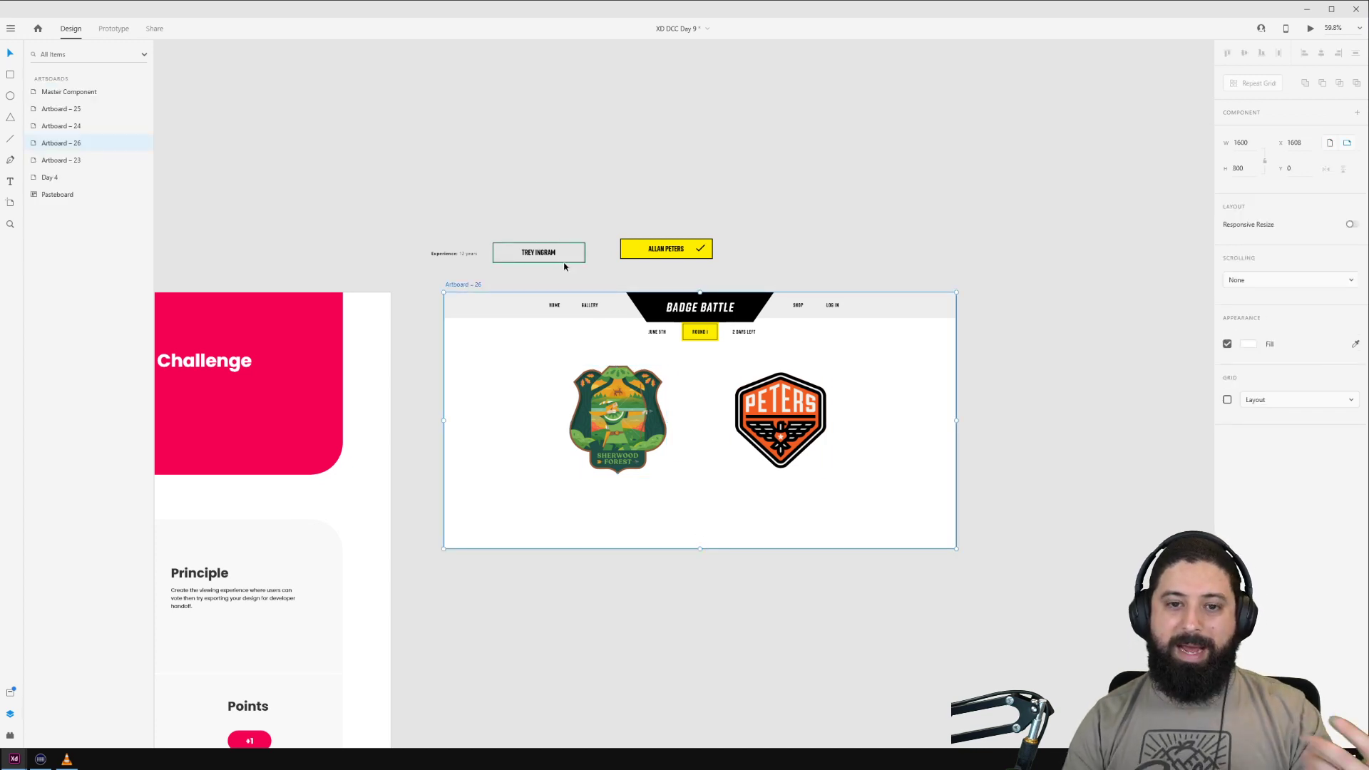
# Step: Return the yellow name button on the pasteboard to its Default State
pyautogui.click(664, 249)
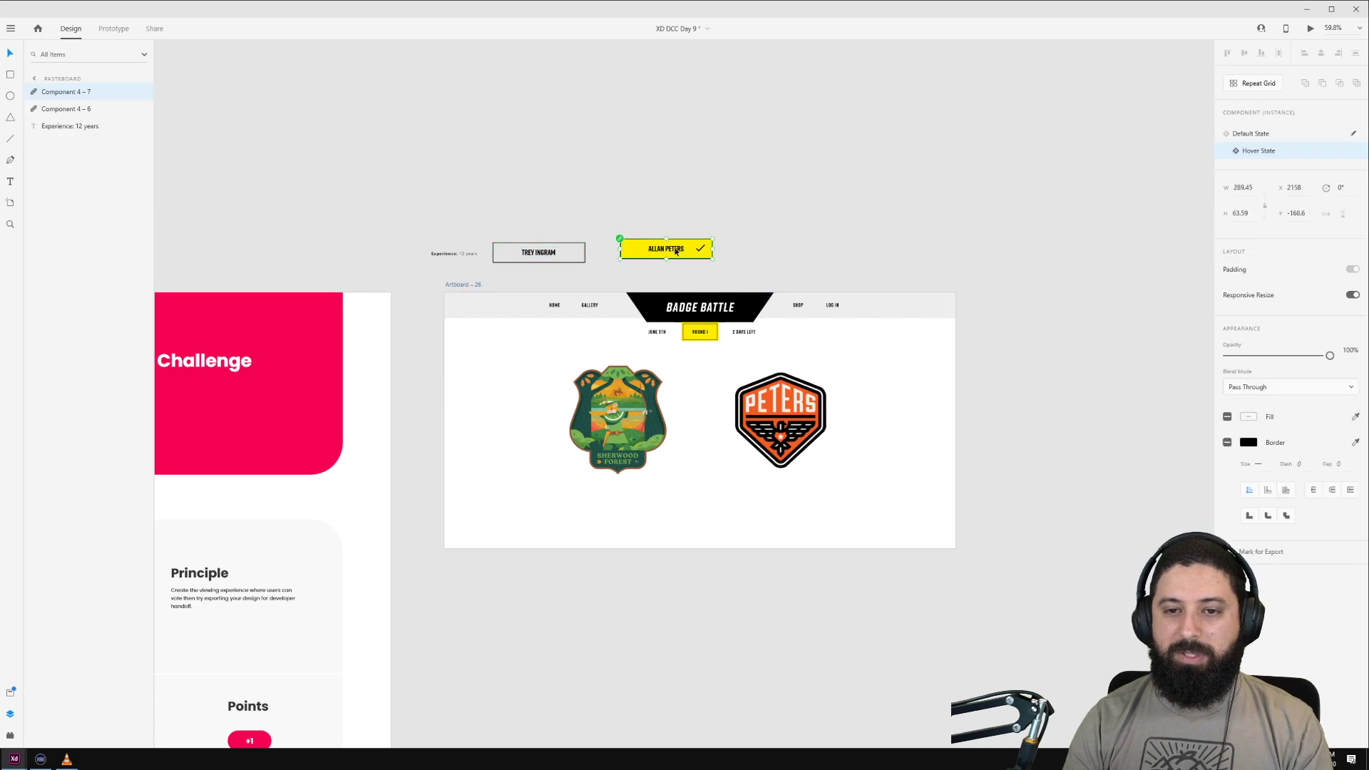
pyautogui.click(1296, 140)
pyautogui.click(646, 157)
# Step: Move the two name buttons from the pasteboard onto the artboard, one below each matching badge
pyautogui.moveTo(536, 252); pyautogui.dragTo(617, 500)
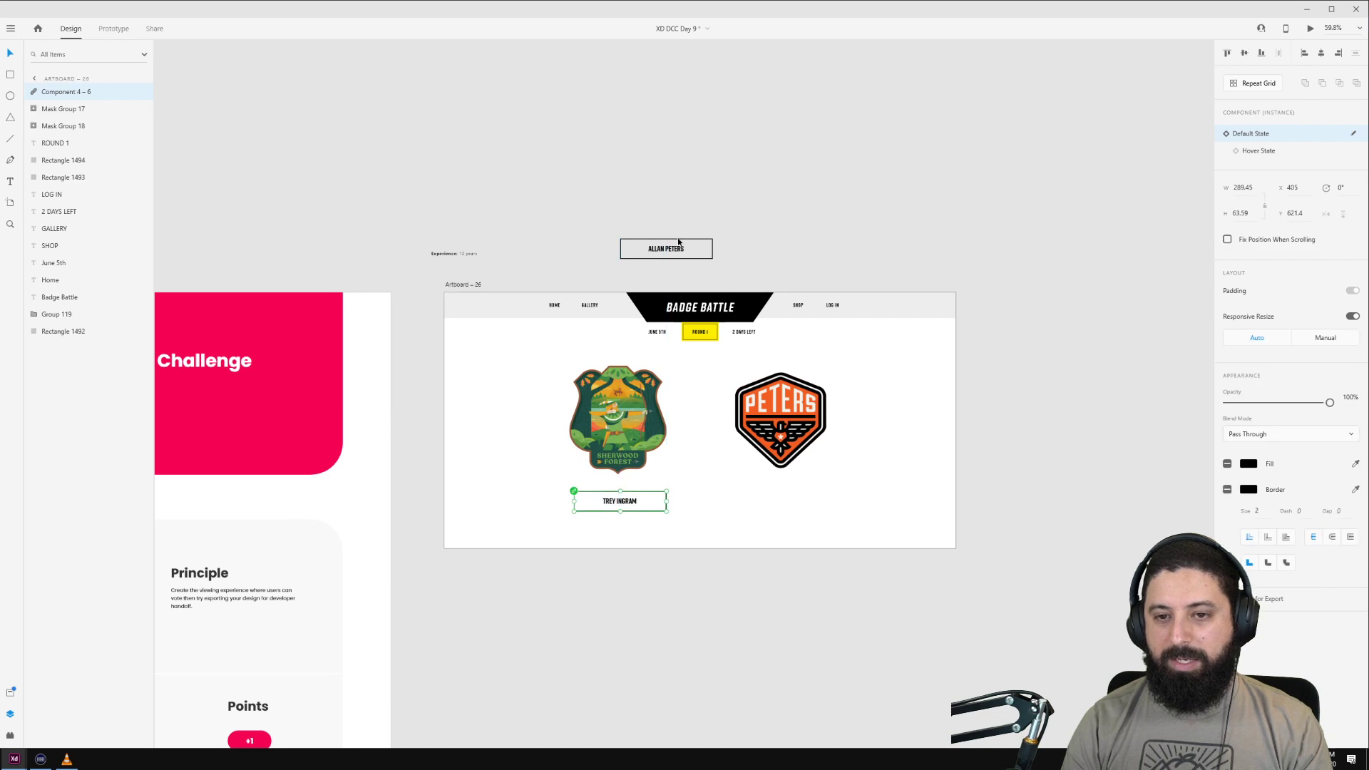
pyautogui.click(666, 251)
pyautogui.moveTo(666, 251); pyautogui.dragTo(785, 506)
pyautogui.hotkey('ctrl', 'z')
pyautogui.click(785, 202)
pyautogui.click(671, 254)
# Step: Align the top edges of the two name buttons
pyautogui.keyDown('shift'); pyautogui.click(619, 504); pyautogui.keyUp('shift')
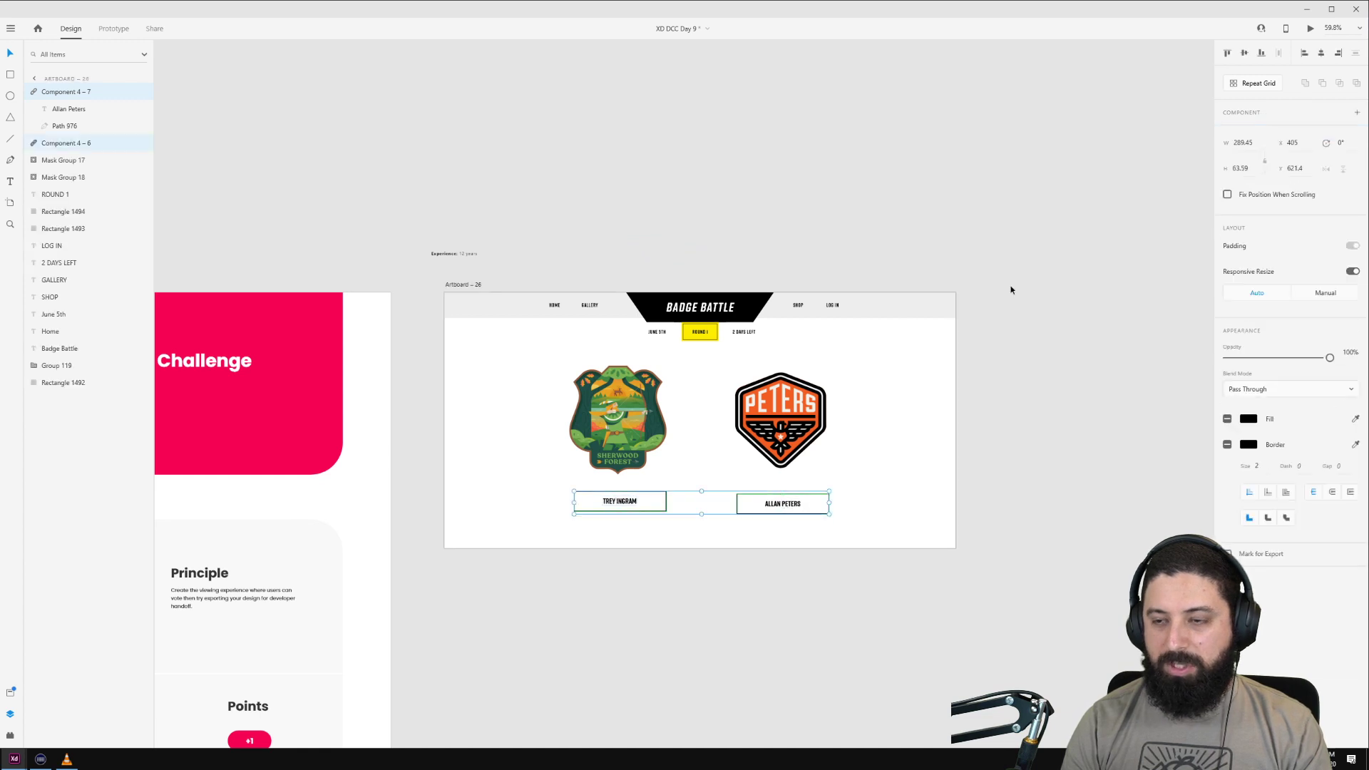
pyautogui.click(1227, 52)
pyautogui.click(791, 513)
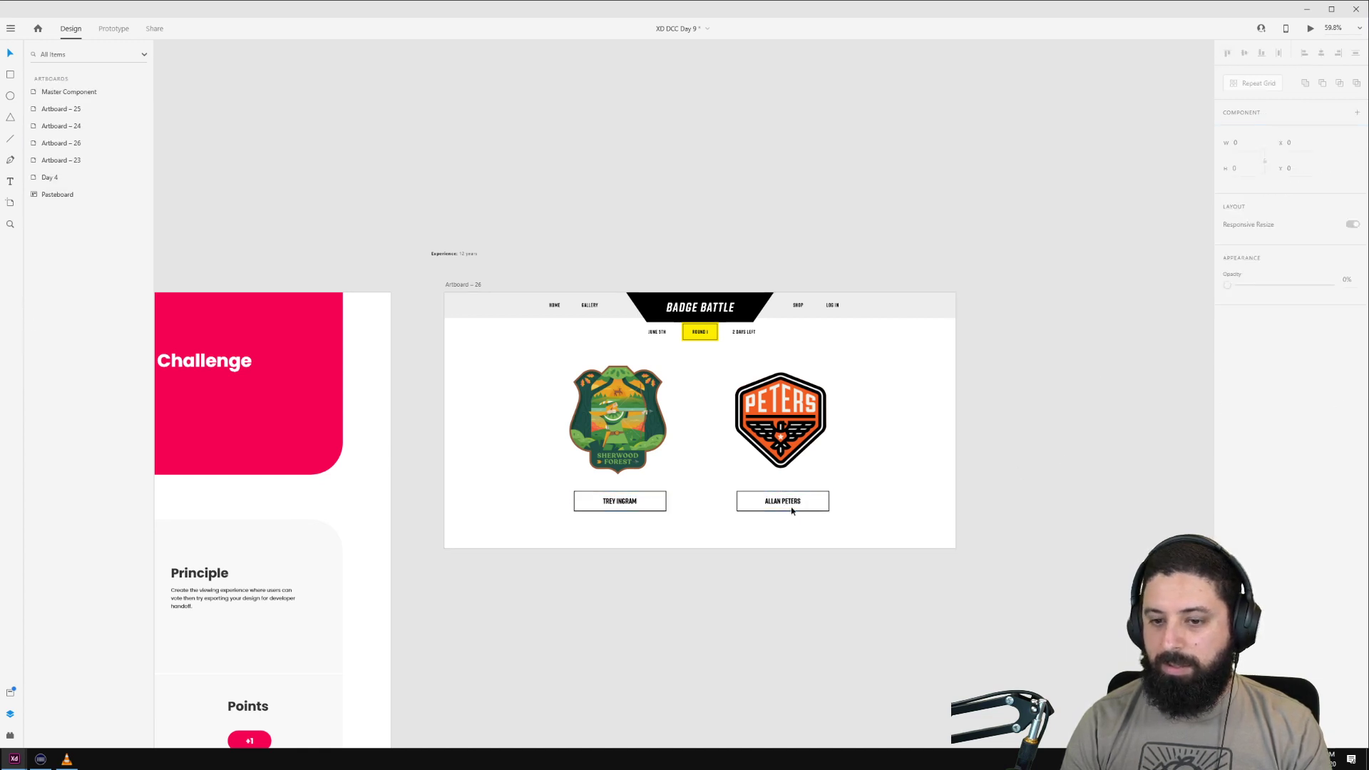
# Step: Line up the name buttons with their badges, placing the orange badge's button at X 910 and the Sherwood Forest one at X 398
pyautogui.click(786, 503)
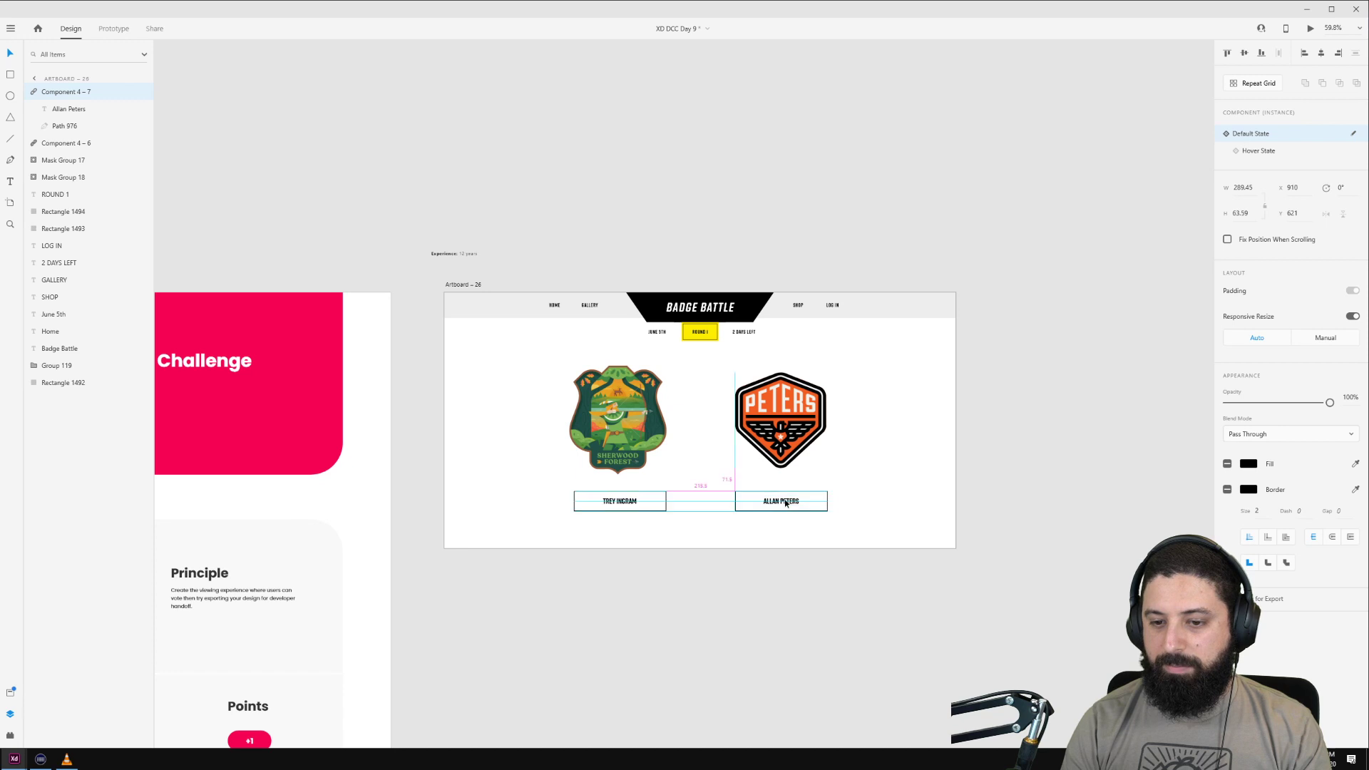
pyautogui.click(626, 505)
pyautogui.moveTo(625, 505); pyautogui.dragTo(622, 505)
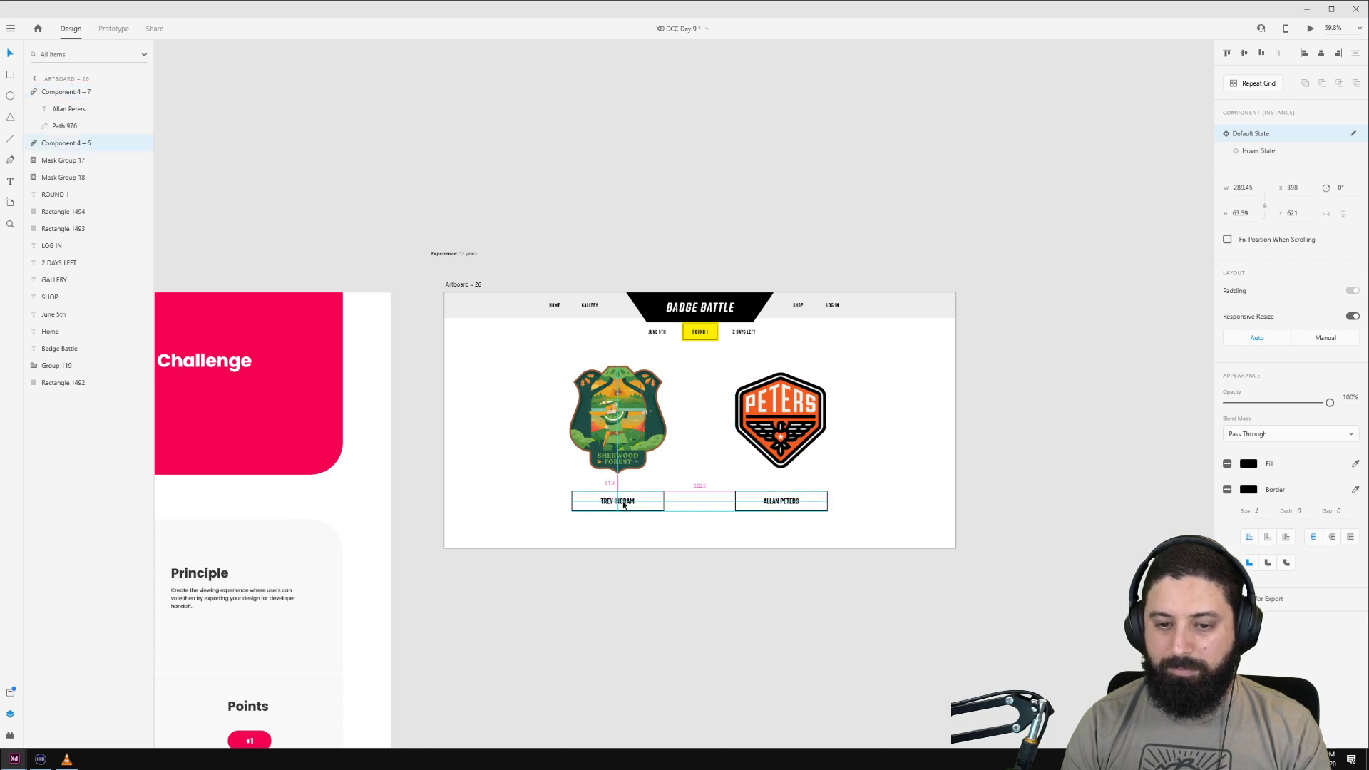
pyautogui.click(787, 508)
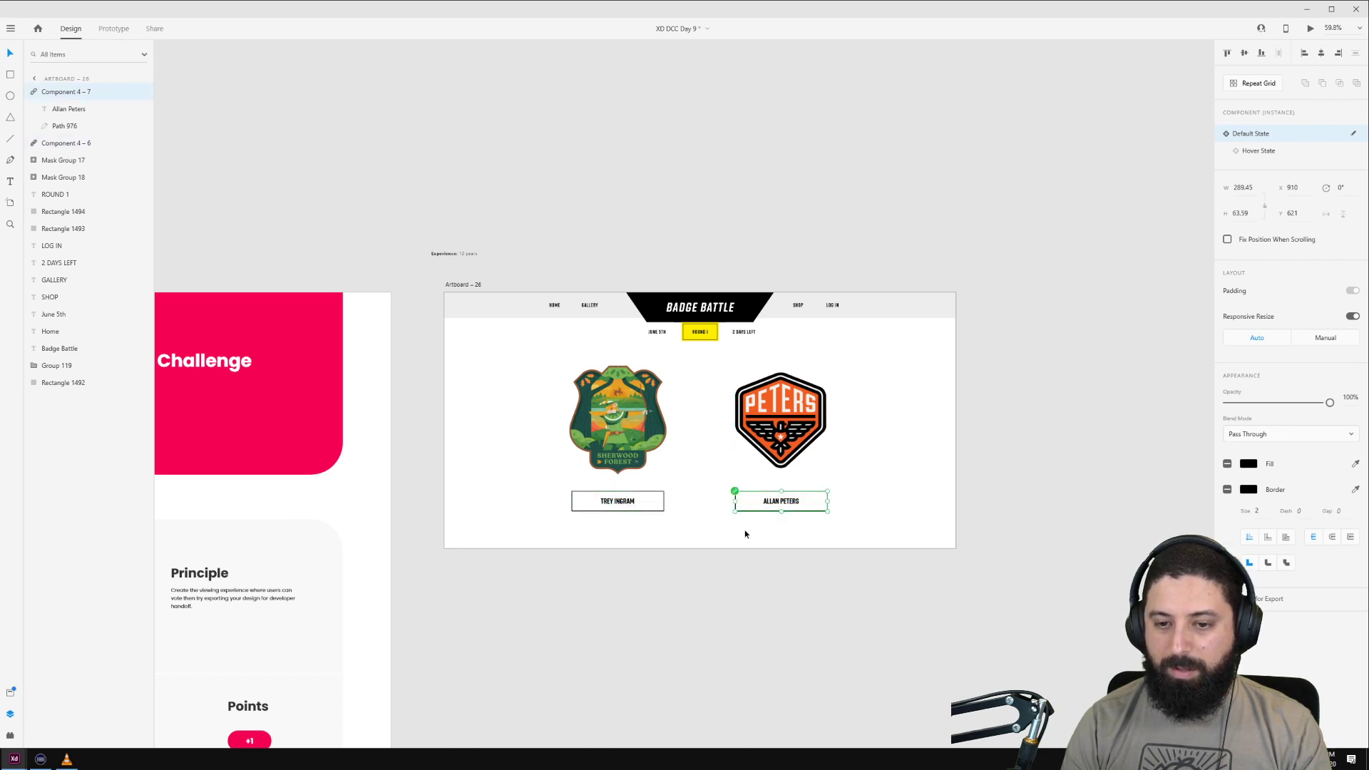
# Step: Shift both badges and their name buttons up on the artboard, closer to the round bar
pyautogui.moveTo(872, 522); pyautogui.dragTo(613, 509)
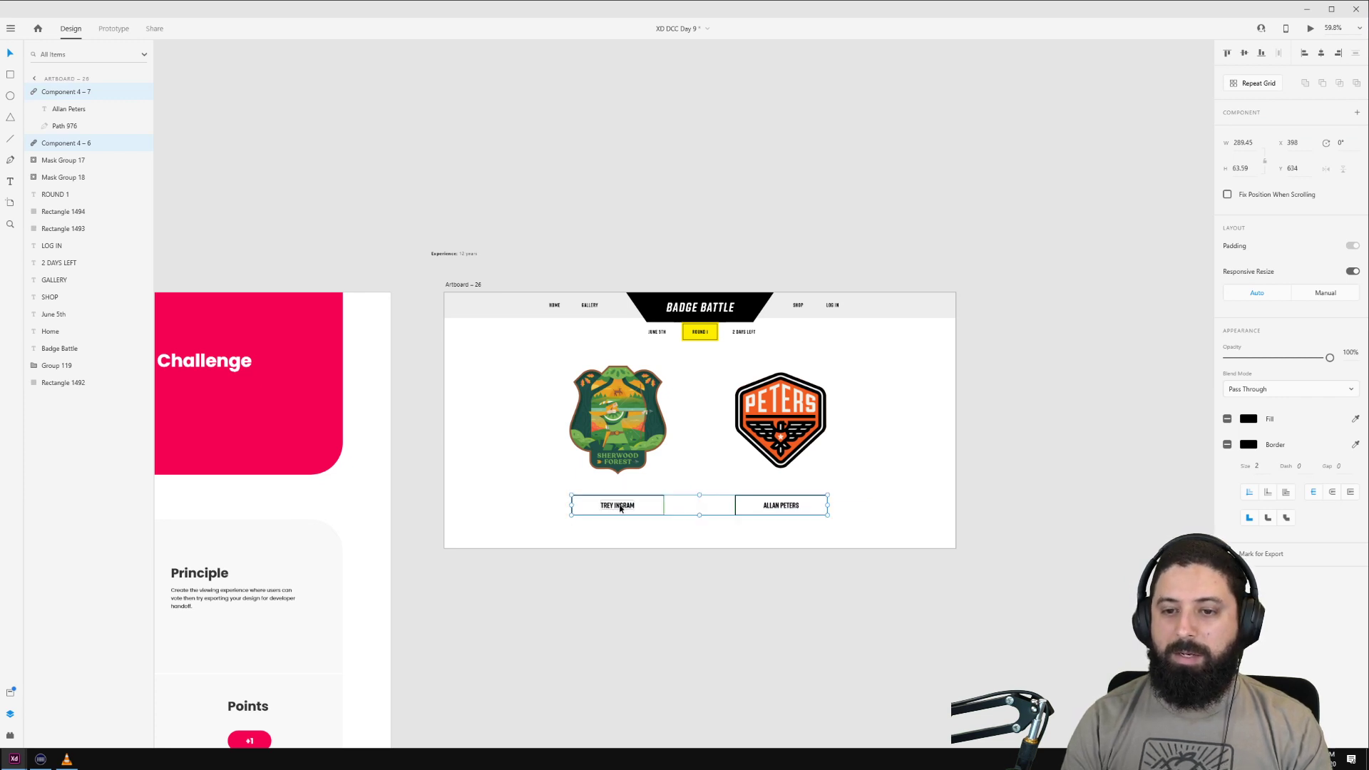
pyautogui.moveTo(719, 443); pyautogui.dragTo(609, 428)
pyautogui.click(666, 226)
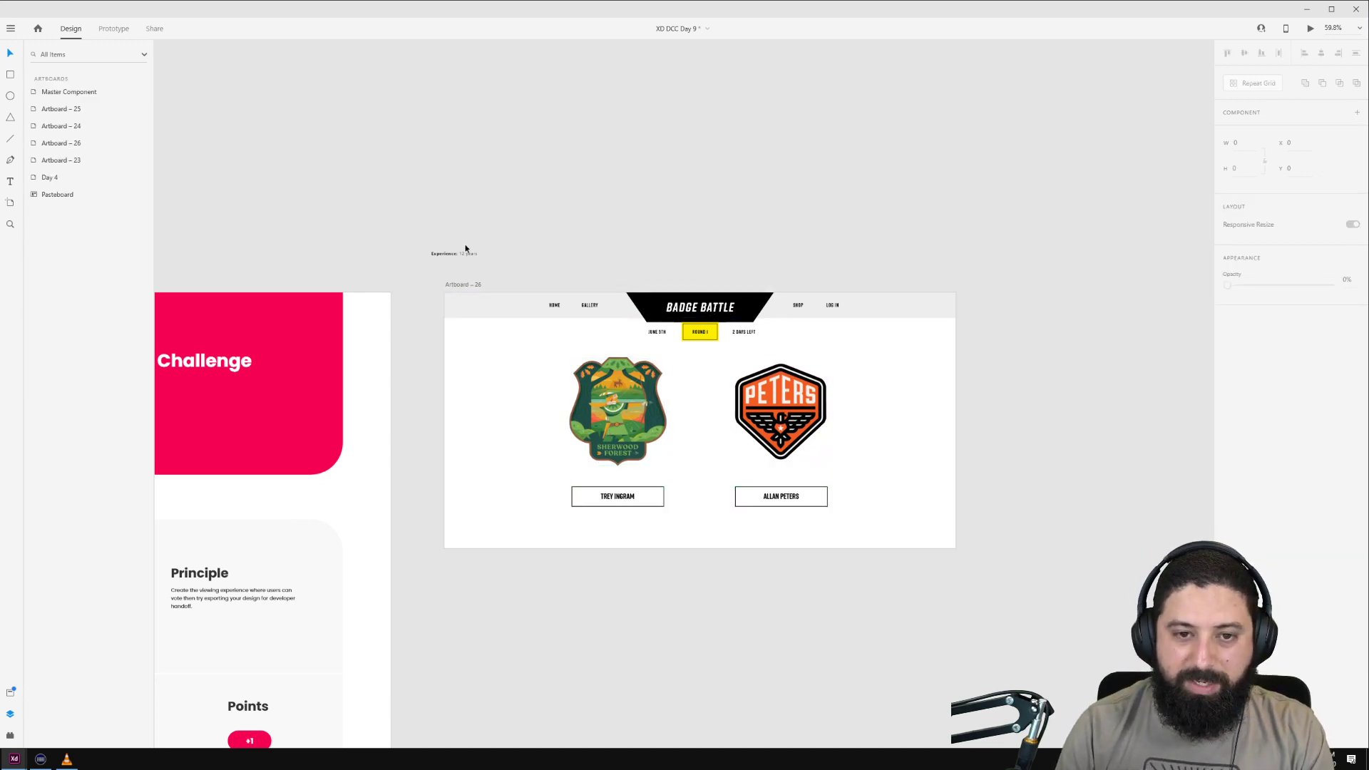
# Step: Place a copy of the pasteboard's Experience: 12 years text below the Sherwood Forest name button, flush with the button's starting edge
pyautogui.click(443, 255)
pyautogui.moveTo(442, 257); pyautogui.dragTo(579, 520)
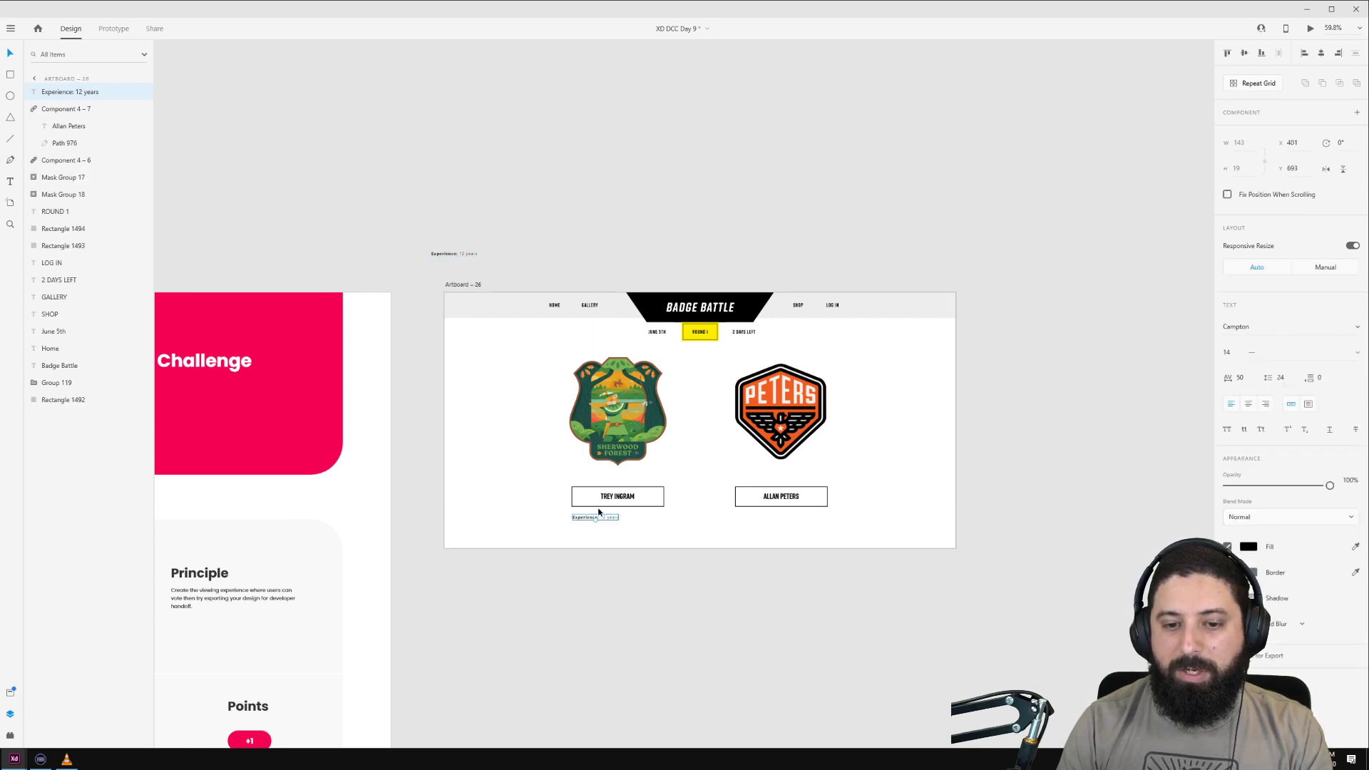
pyautogui.click(909, 130)
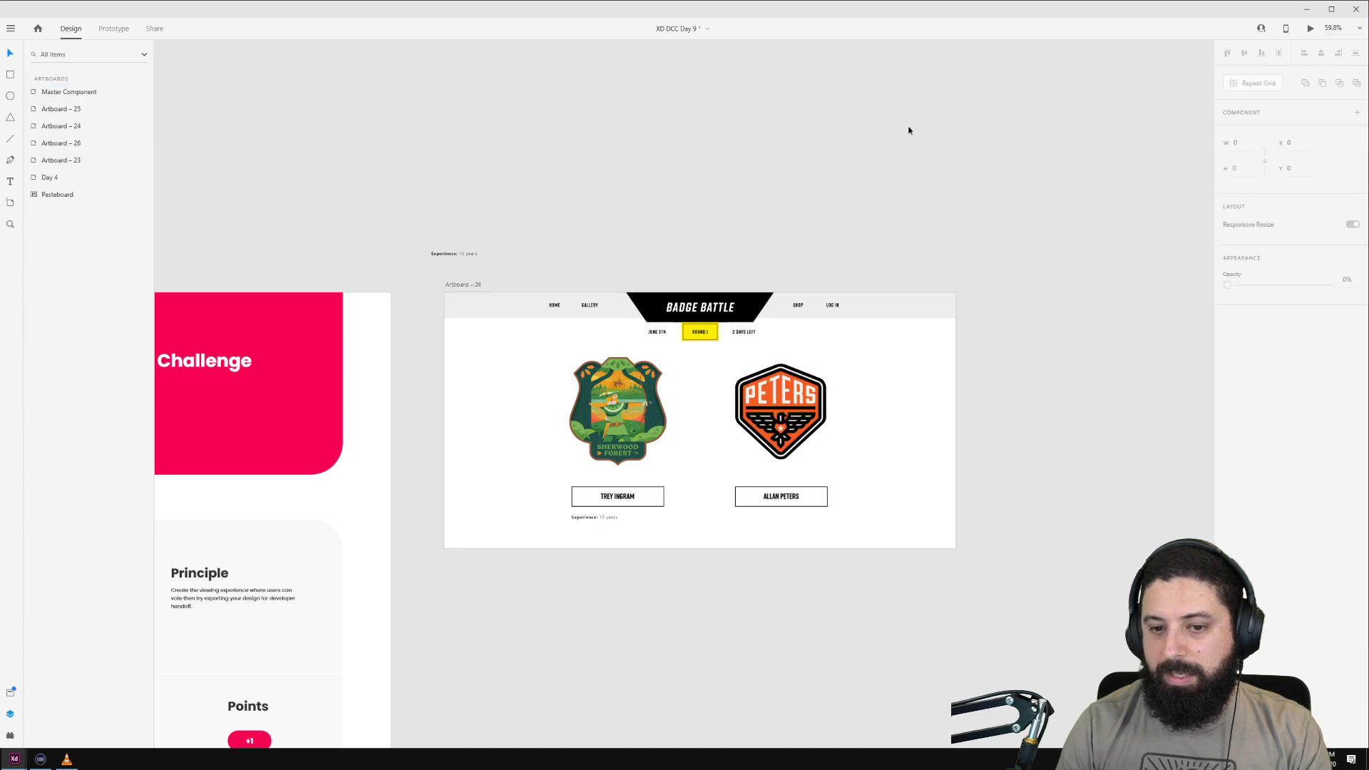
# Step: Duplicate the experience line directly beneath itself at Y 720 and change the copy to "Title: Designer & Illustrator"
pyautogui.scroll(3, 649, 648)
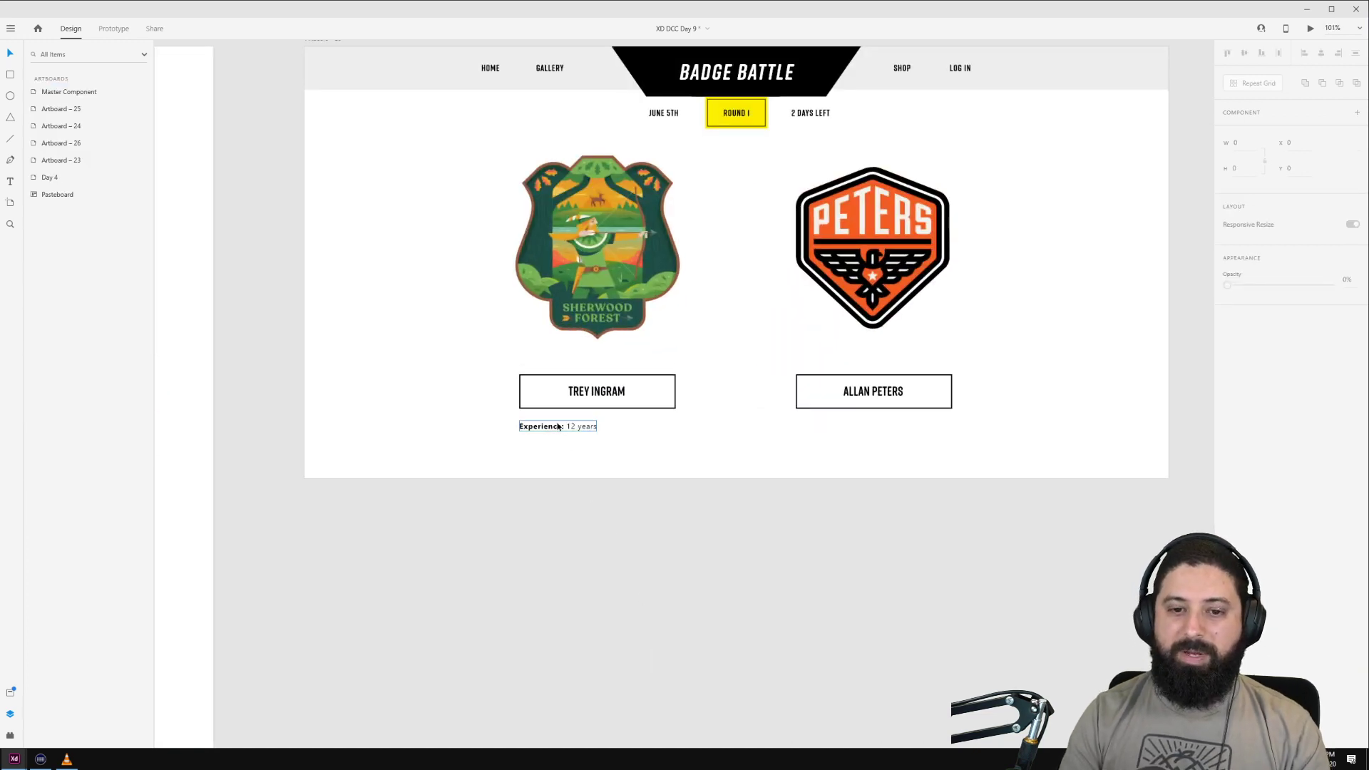
pyautogui.click(556, 428)
pyautogui.moveTo(556, 429); pyautogui.dragTo(474, 436)
pyautogui.doubleClick(554, 444)
pyautogui.write('Title: 12 years')
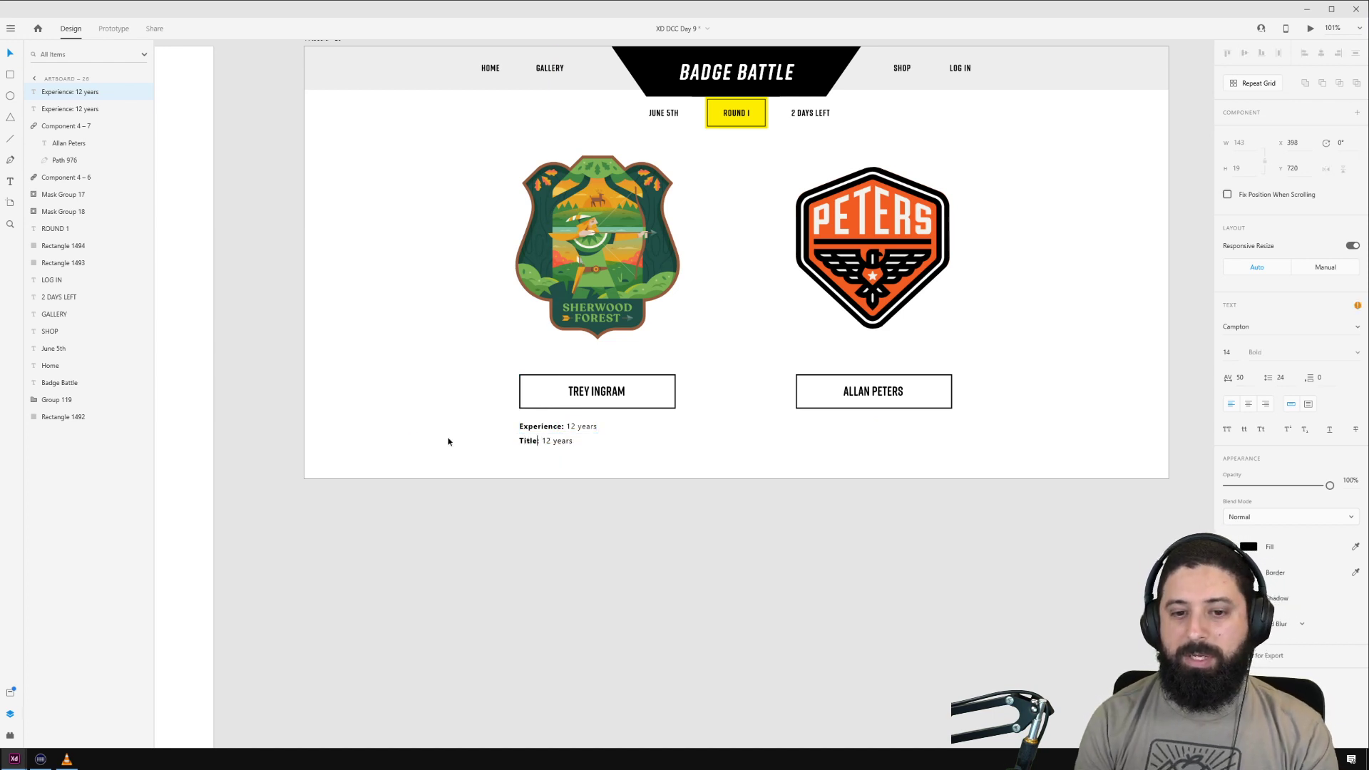
pyautogui.hotkey('shift', 'End')
pyautogui.write('Design')
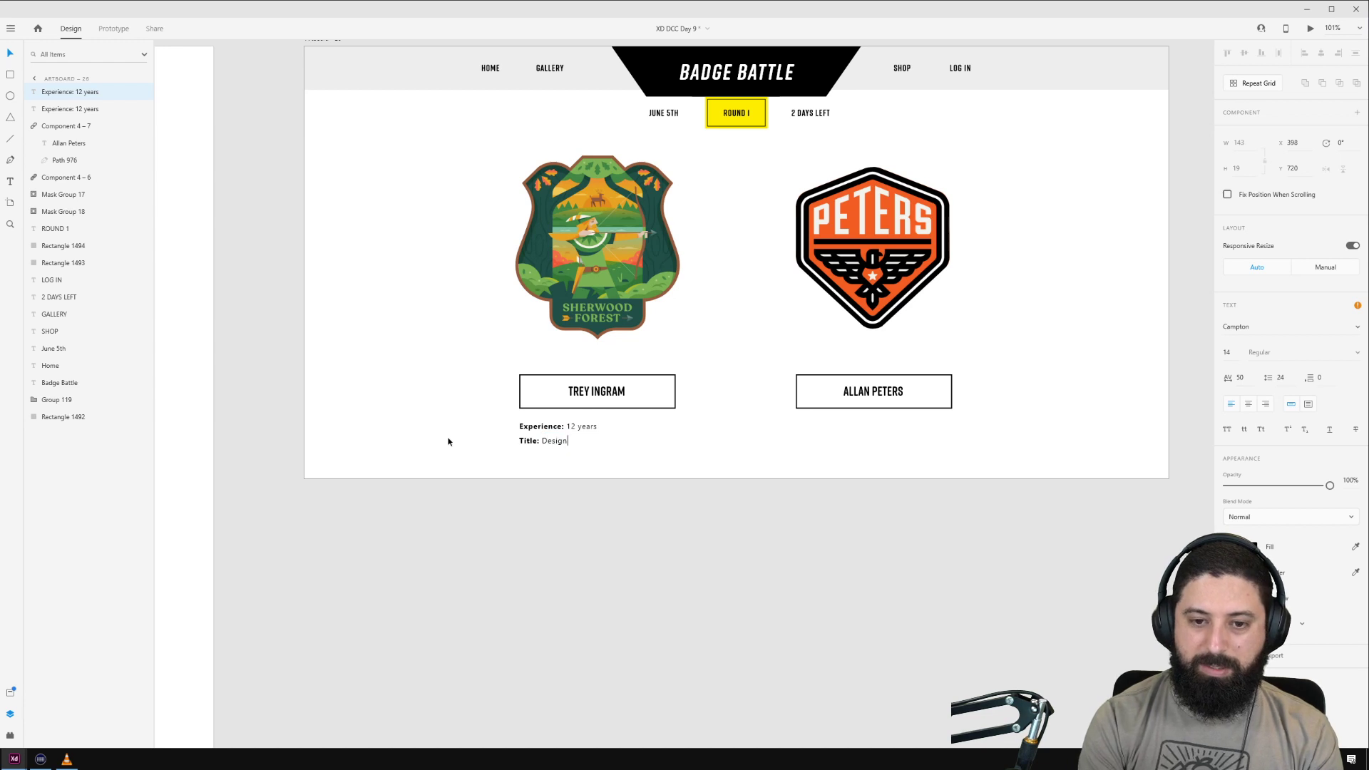
pyautogui.write('er & Ill')
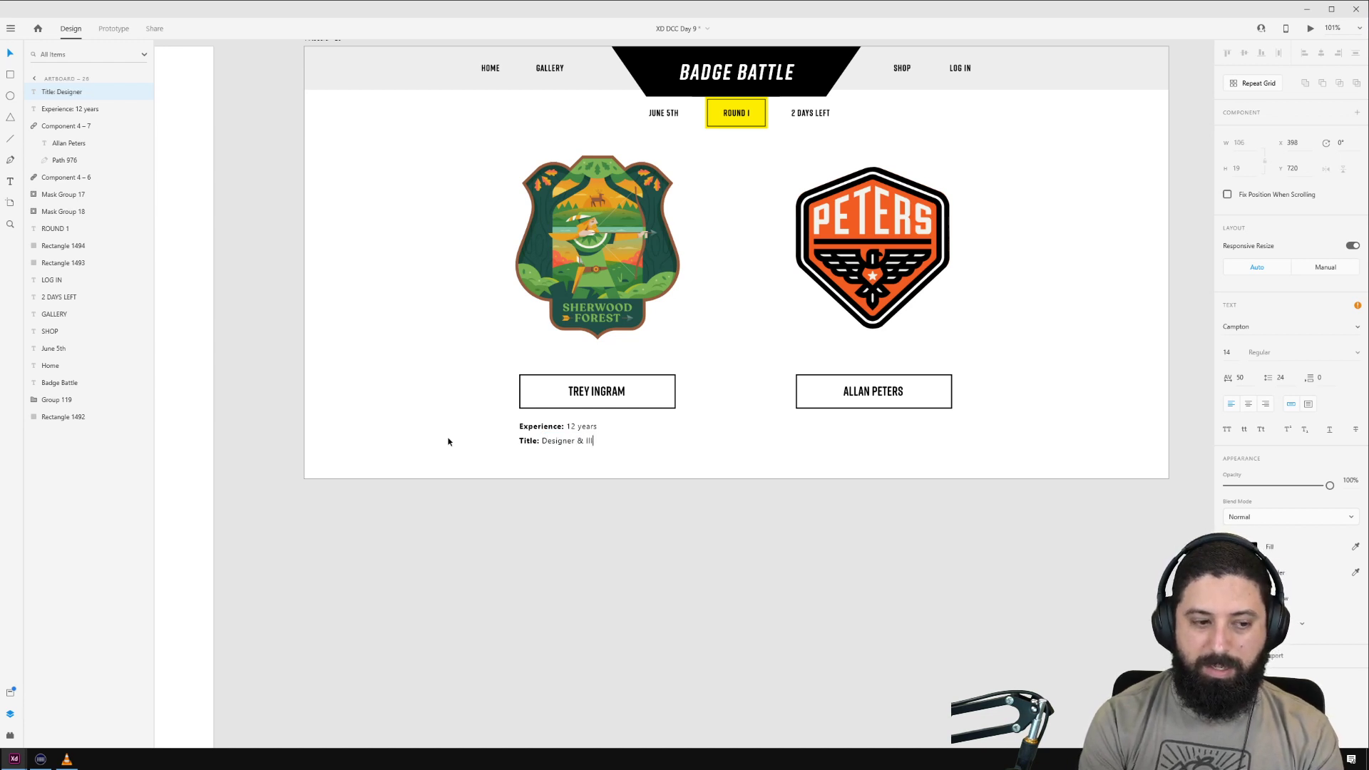
pyautogui.write('ustrator')
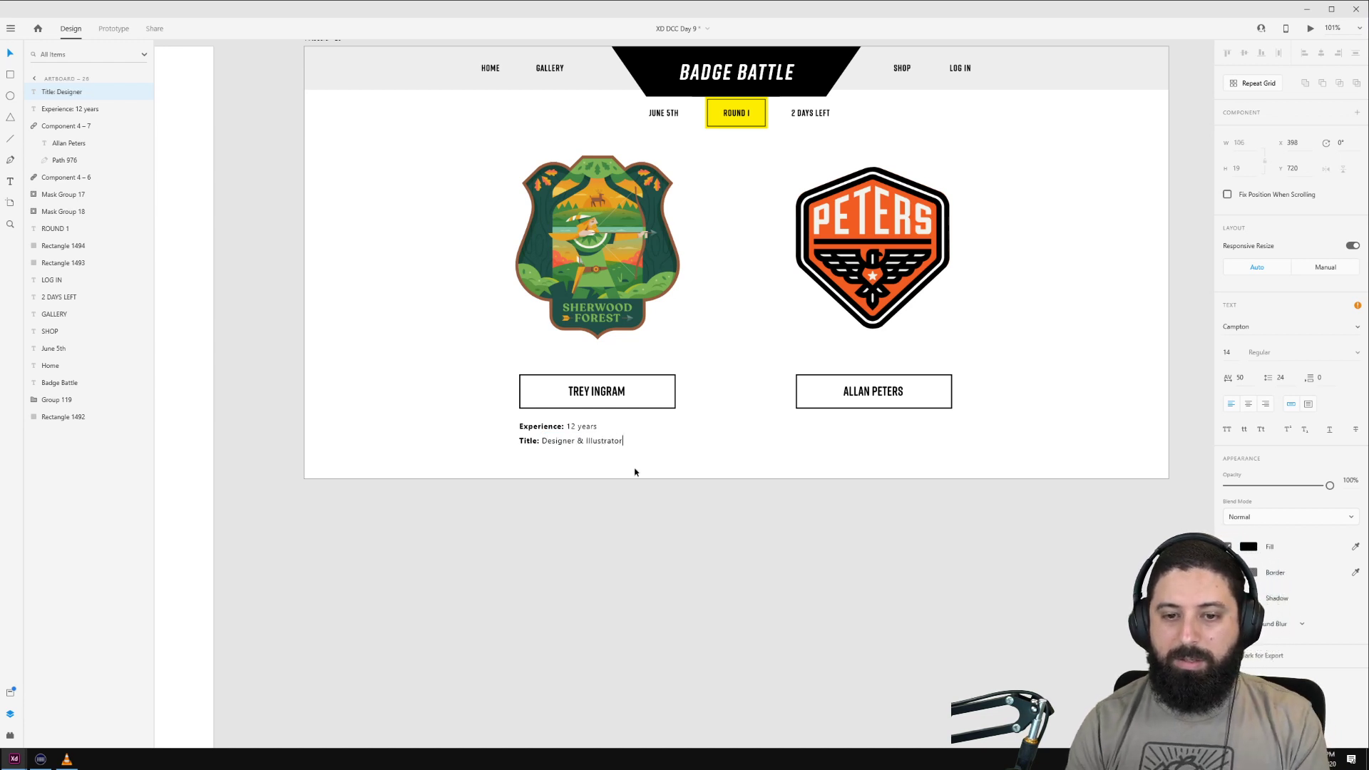
pyautogui.press('Escape')
# Step: Duplicate the title line beneath itself at Y 747 and relabel the copy "Location"
pyautogui.moveTo(533, 442); pyautogui.dragTo(533, 455)
pyautogui.doubleClick(533, 456)
pyautogui.click(534, 455)
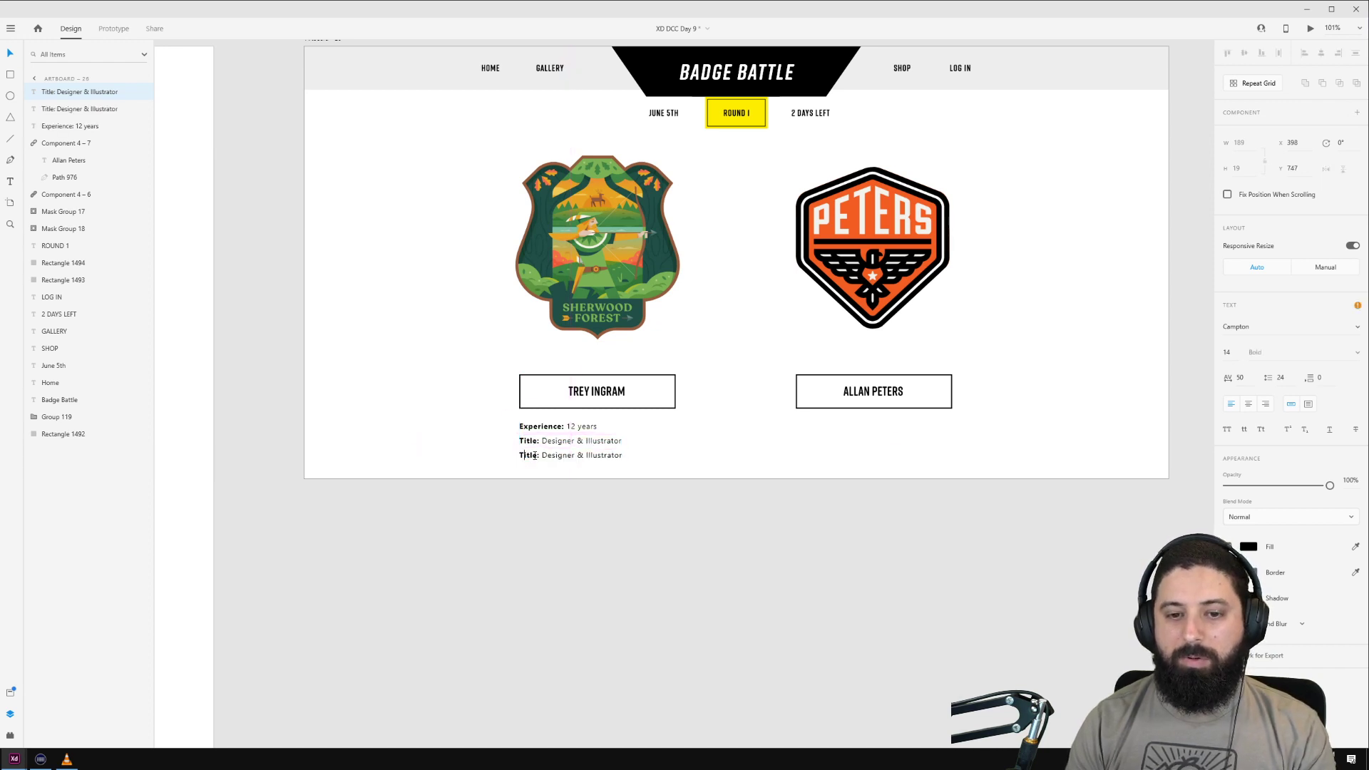
pyautogui.doubleClick(534, 455)
pyautogui.write('Locatiohn')
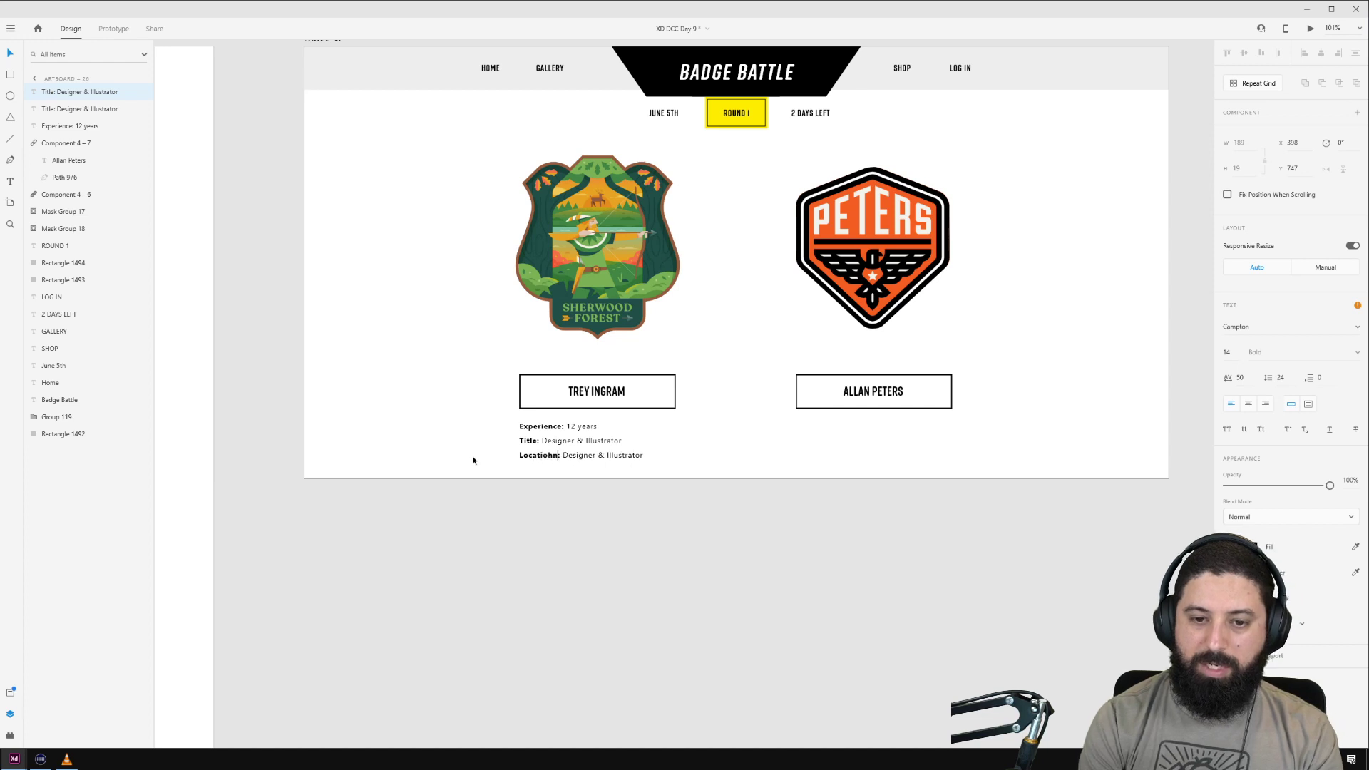
pyautogui.press('Left')
pyautogui.press('BackSpace')
# Step: Replace the value after the Location label with "Augustine, FL"
pyautogui.press('Right')
pyautogui.press('Right')
pyautogui.press('Right')
pyautogui.hotkey('shift', 'End')
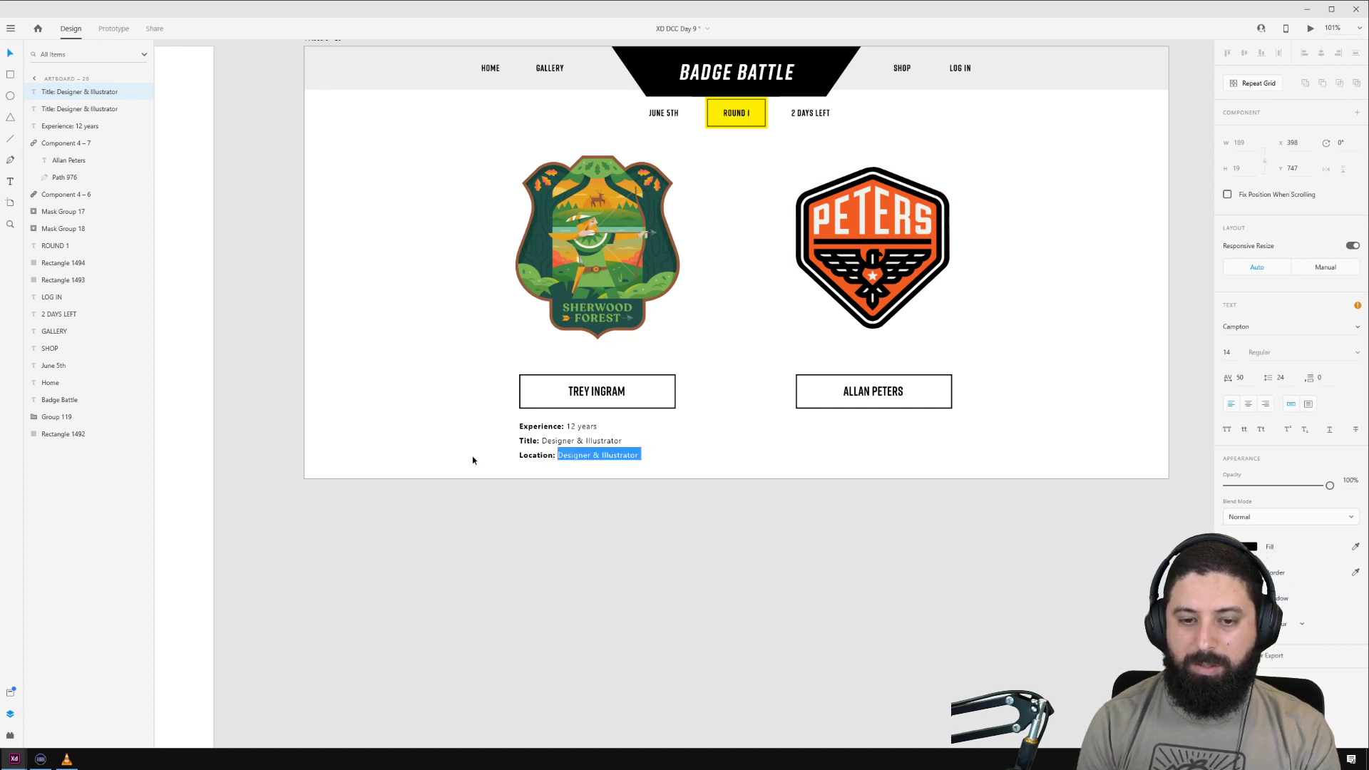
pyautogui.write('August')
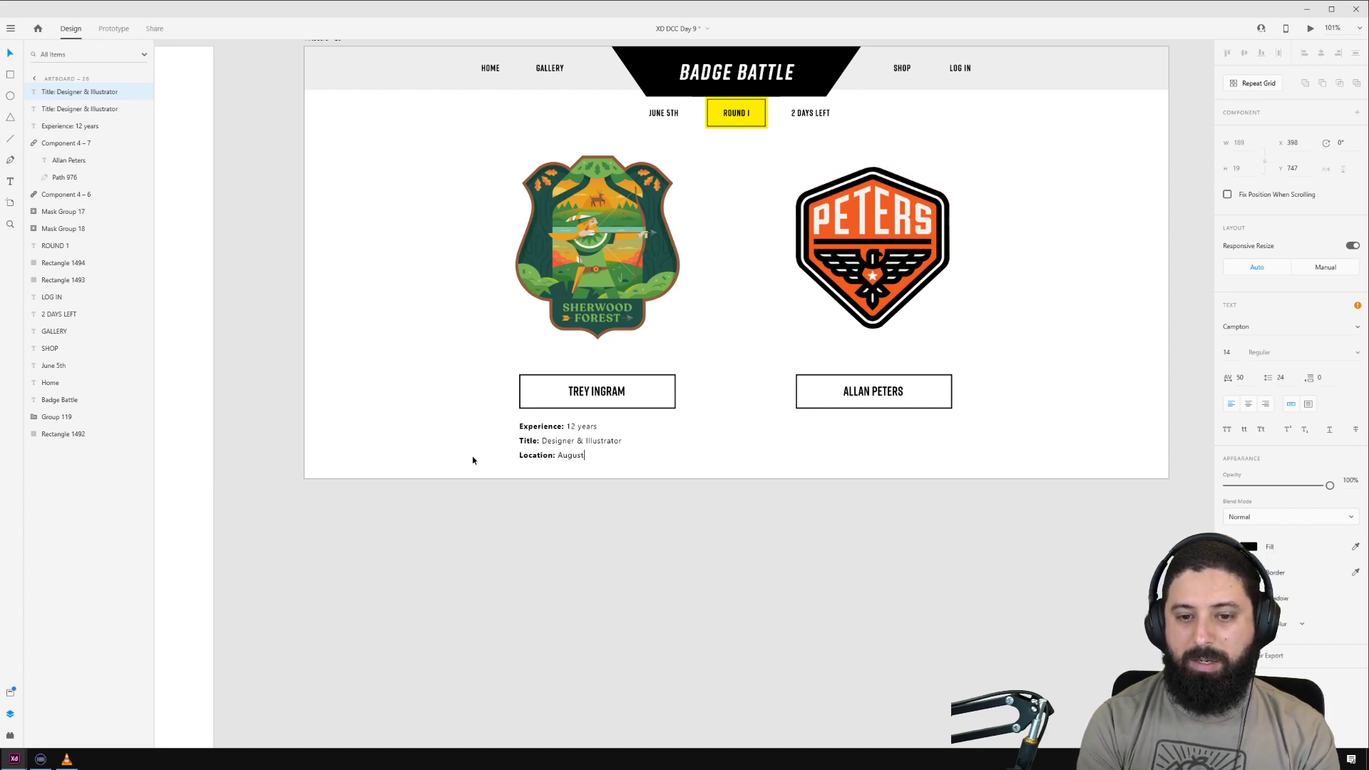
pyautogui.write('ine, FL')
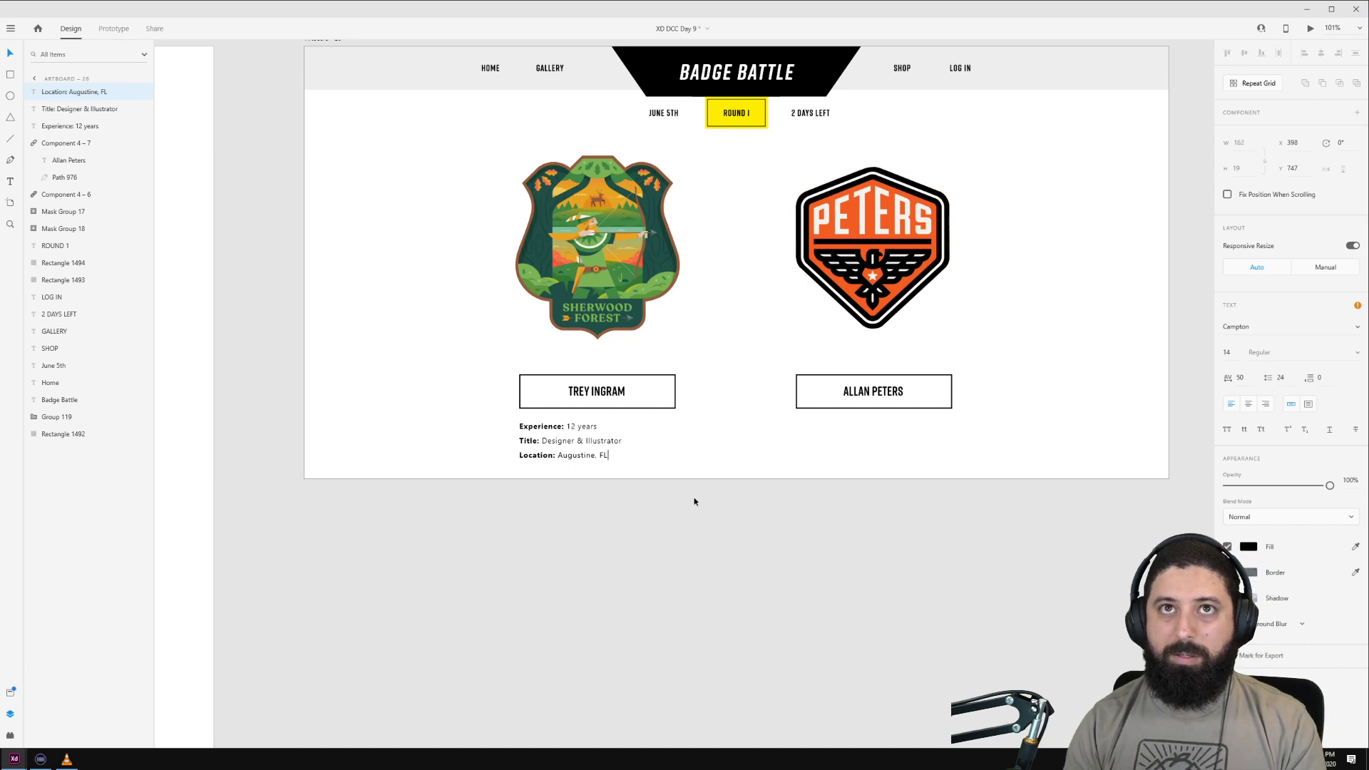
pyautogui.press('Escape')
# Step: Duplicate the three detail lines below the orange badge's name button at X 910 and set the copied experience to 15 years
pyautogui.moveTo(710, 502); pyautogui.dragTo(812, 439)
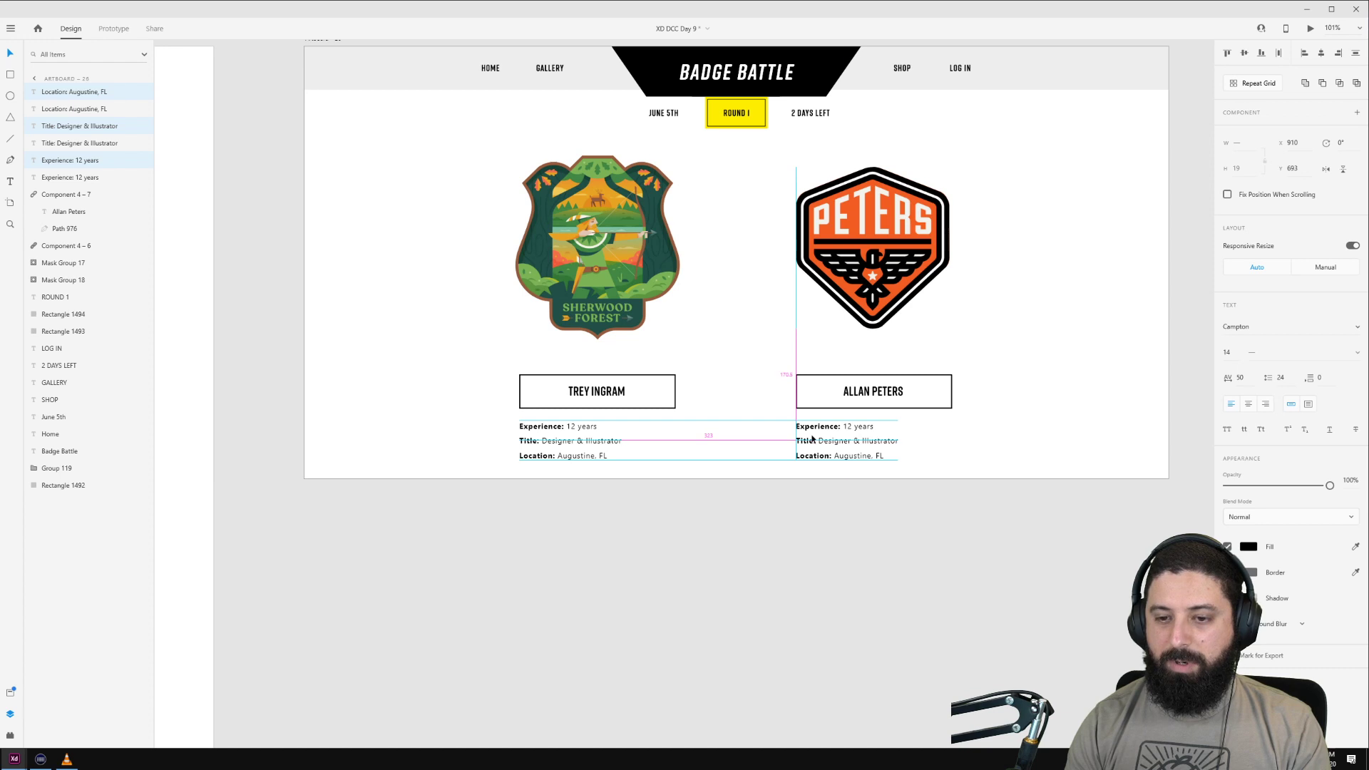
pyautogui.click(956, 428)
pyautogui.doubleClick(828, 432)
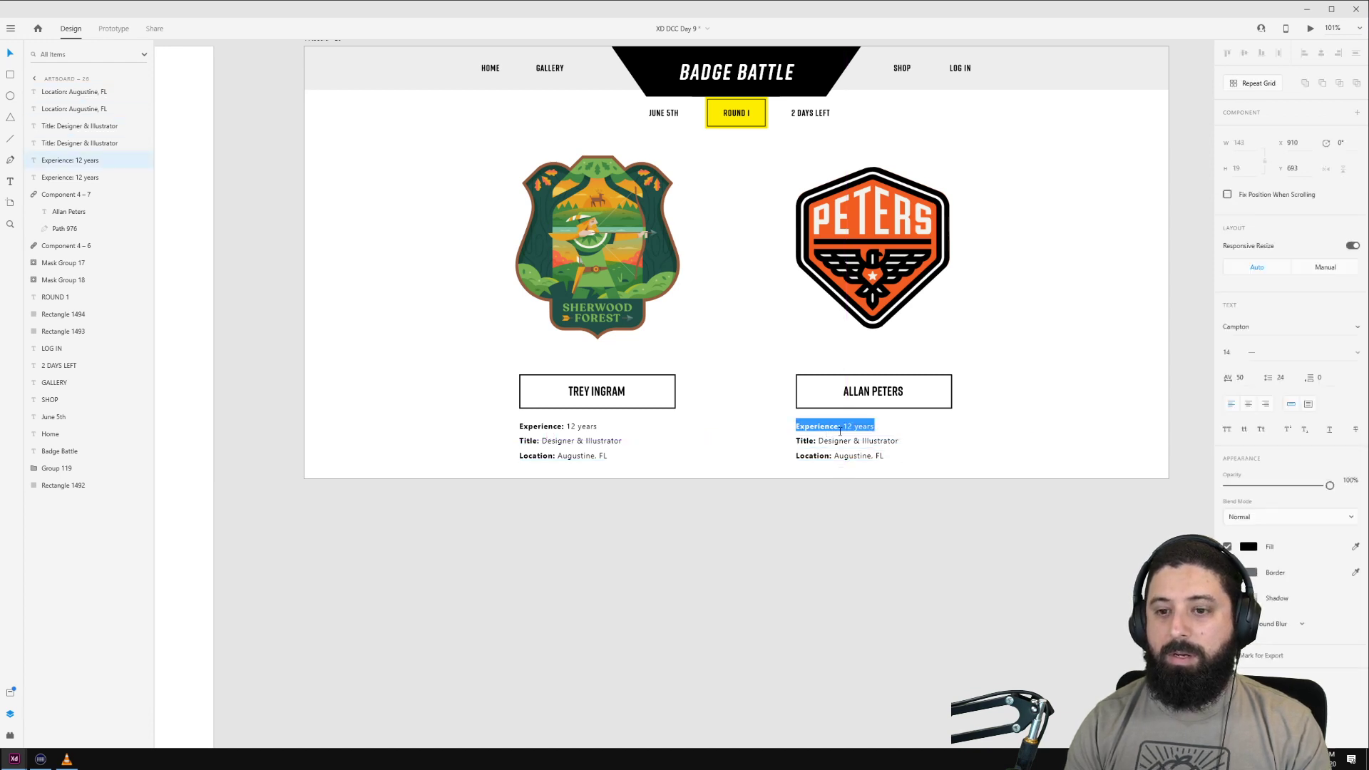
pyautogui.click(851, 427)
pyautogui.press('BackSpace')
pyautogui.write('5')
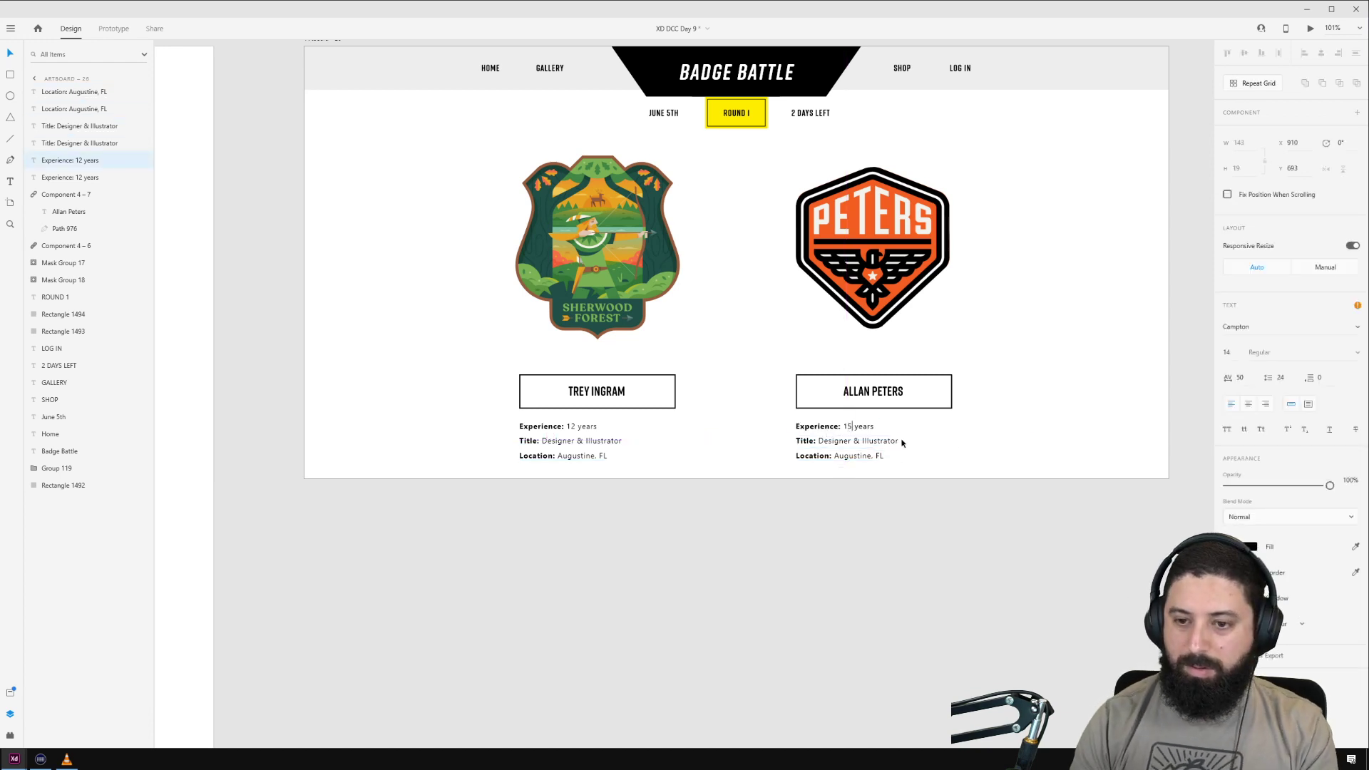
pyautogui.press('Escape')
# Step: Change the title value under the orange badge to "Brand Designer"
pyautogui.doubleClick(821, 441)
pyautogui.click(820, 442)
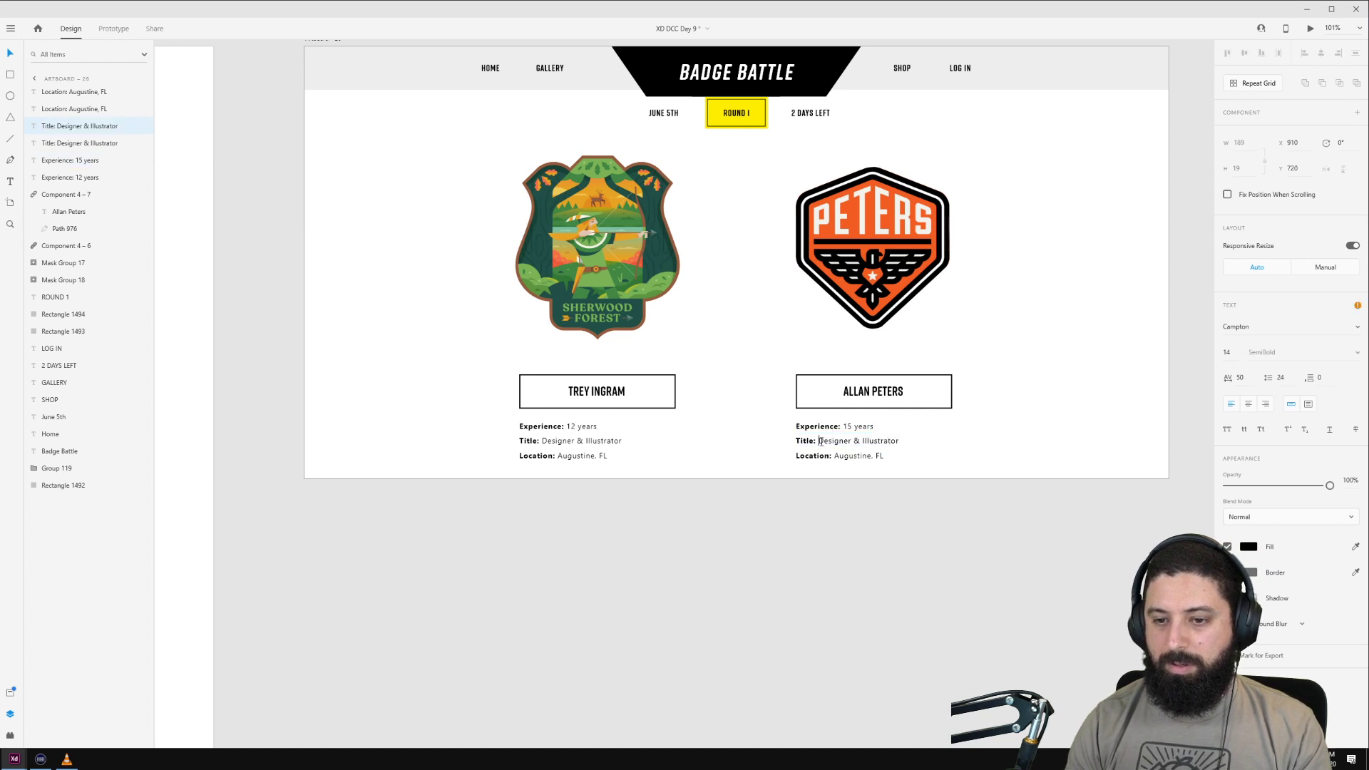
pyautogui.moveTo(821, 442); pyautogui.dragTo(910, 443)
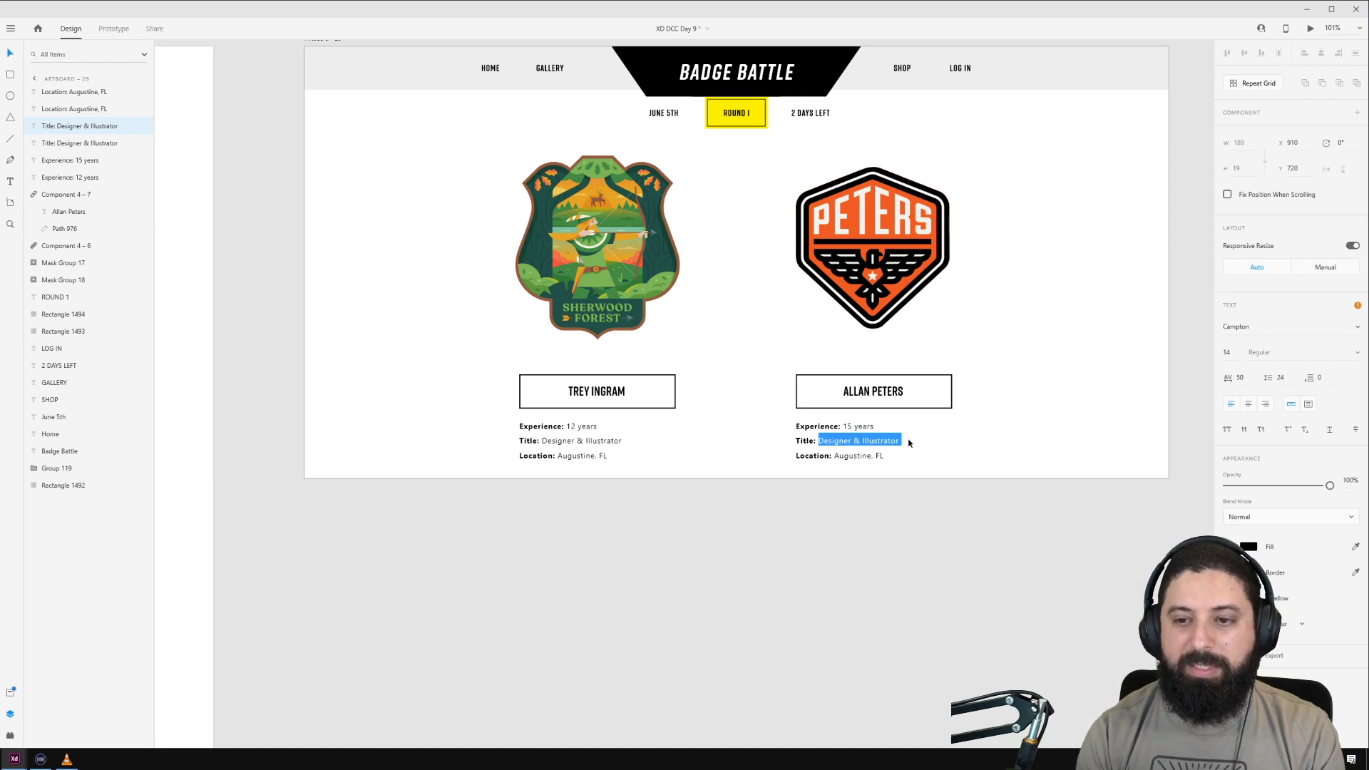
pyautogui.write('Brand Designer')
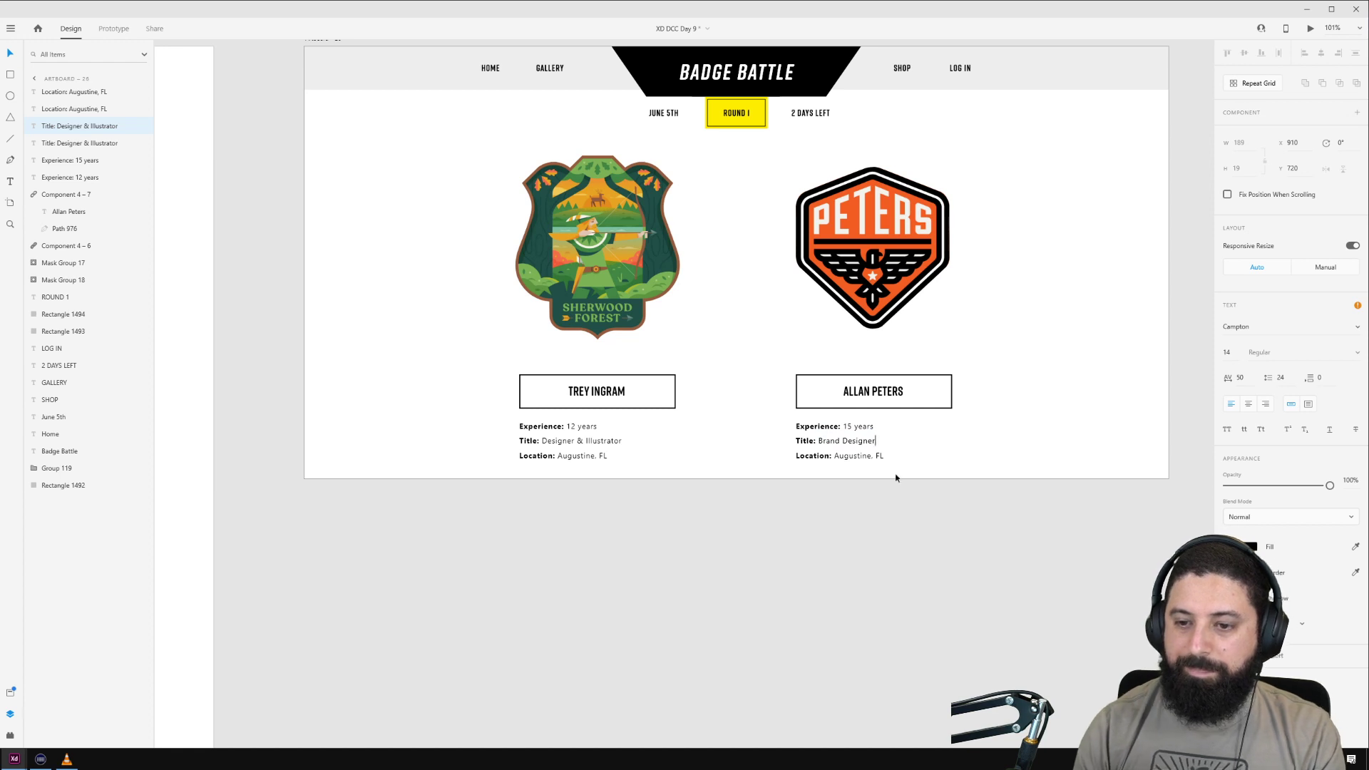
pyautogui.press('Escape')
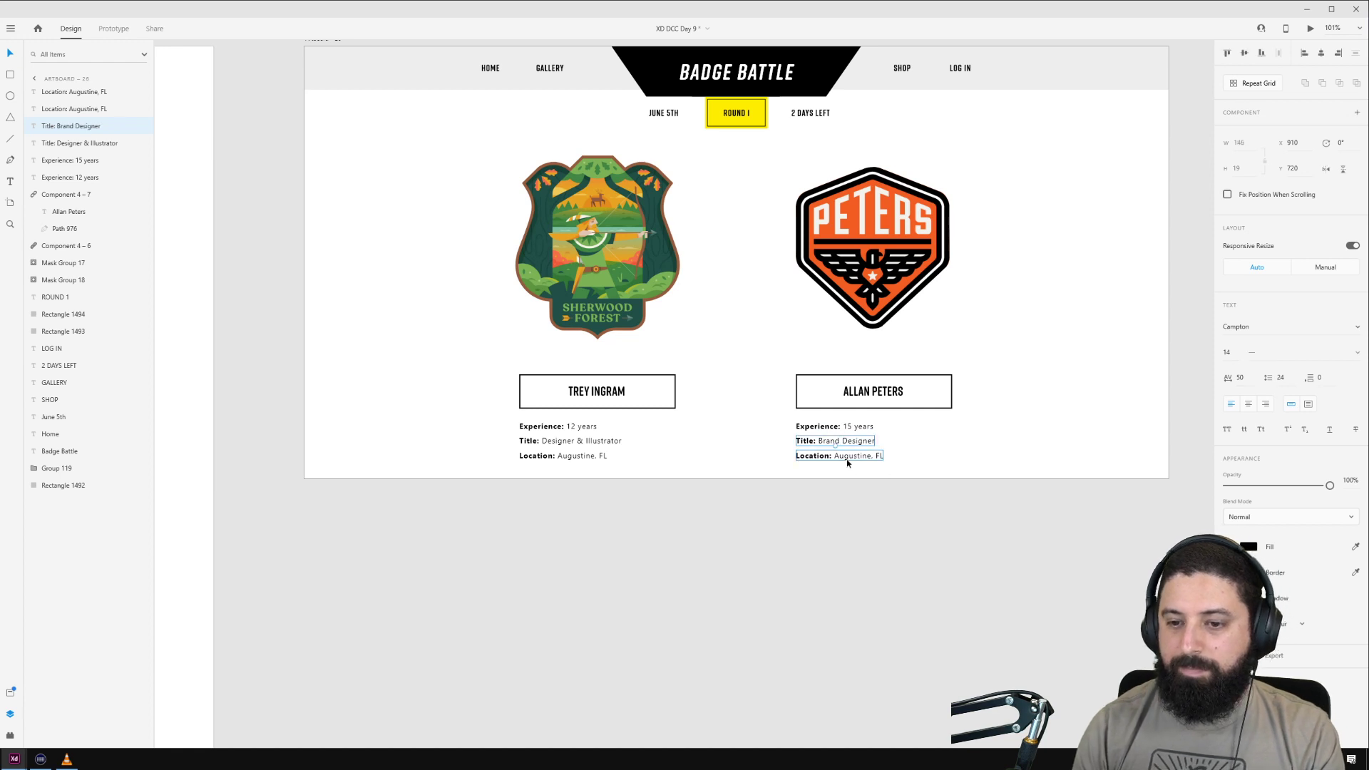
# Step: Change the location value under the orange badge to "Minneapolis, MN"
pyautogui.doubleClick(847, 461)
pyautogui.moveTo(834, 455); pyautogui.dragTo(911, 459)
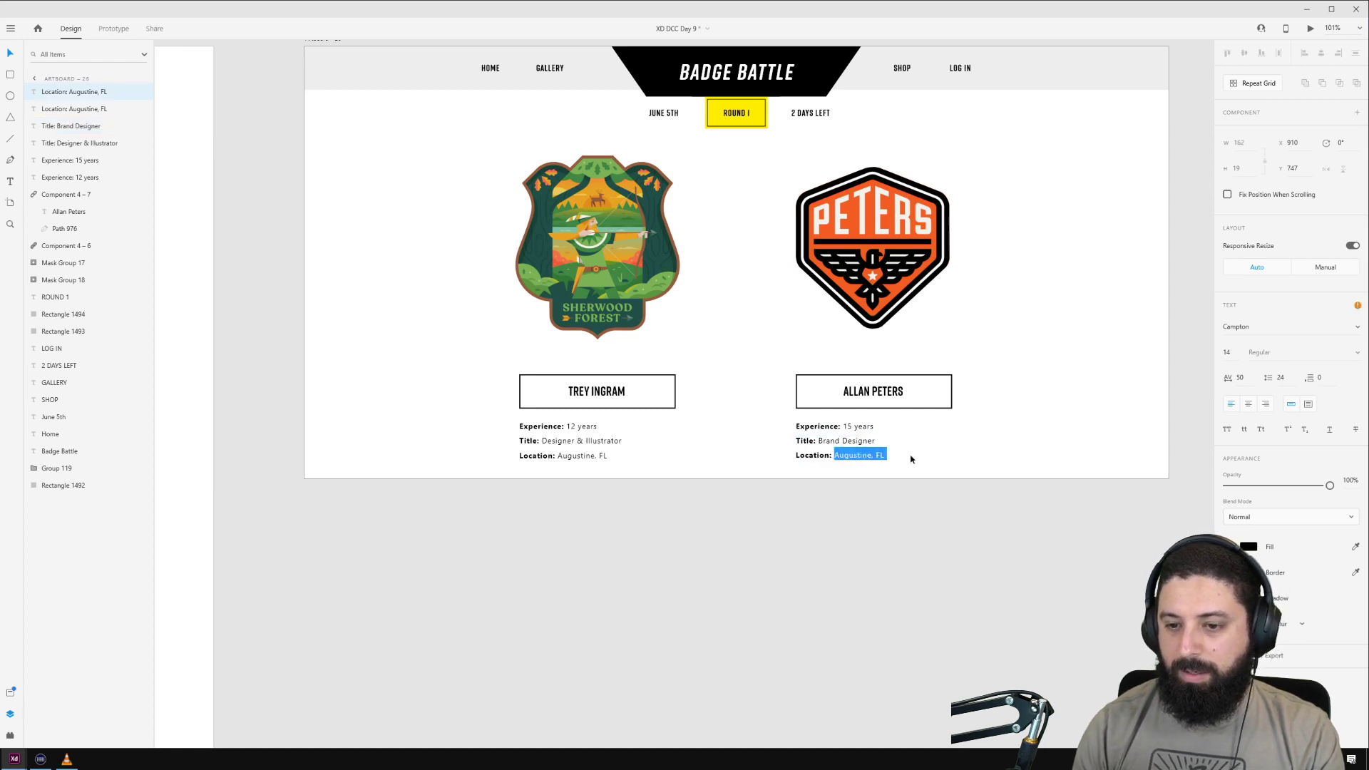
pyautogui.write('M')
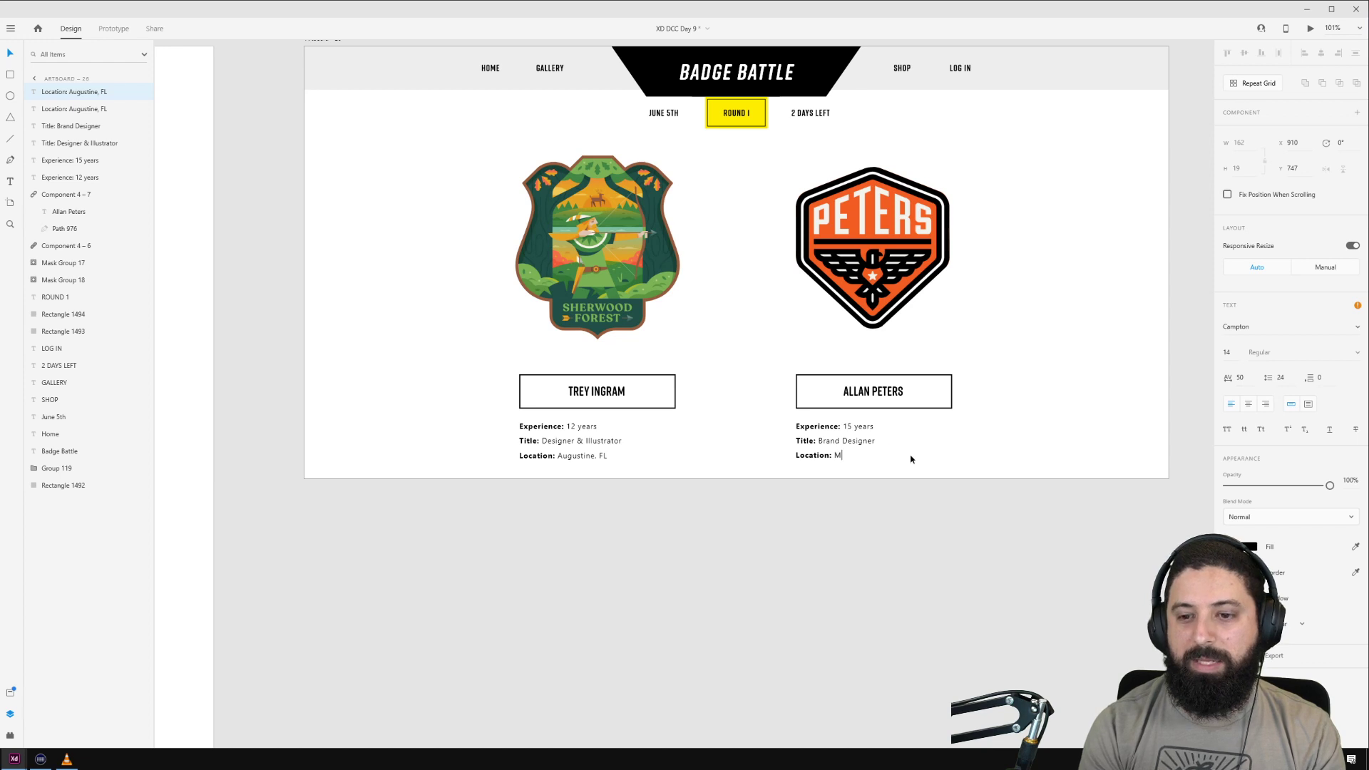
pyautogui.write('innea')
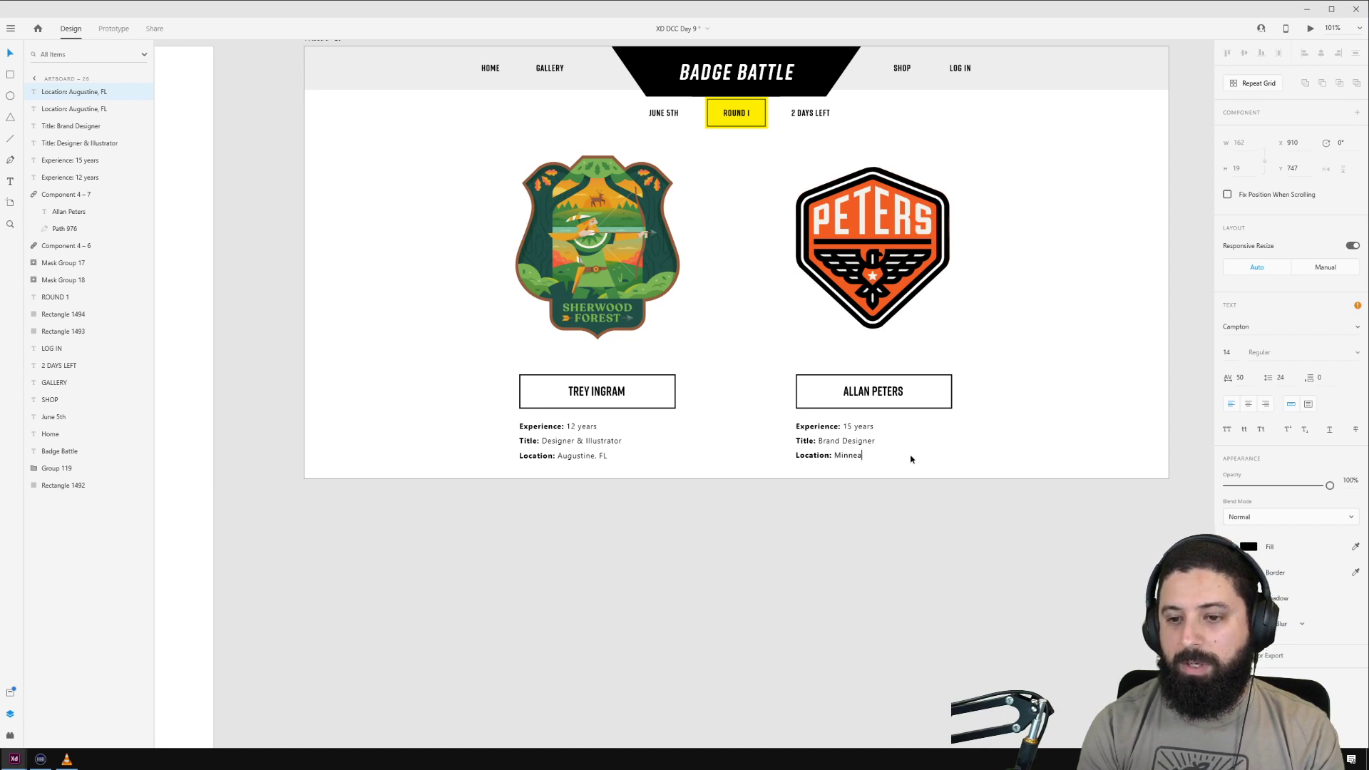
pyautogui.write('polis, MN')
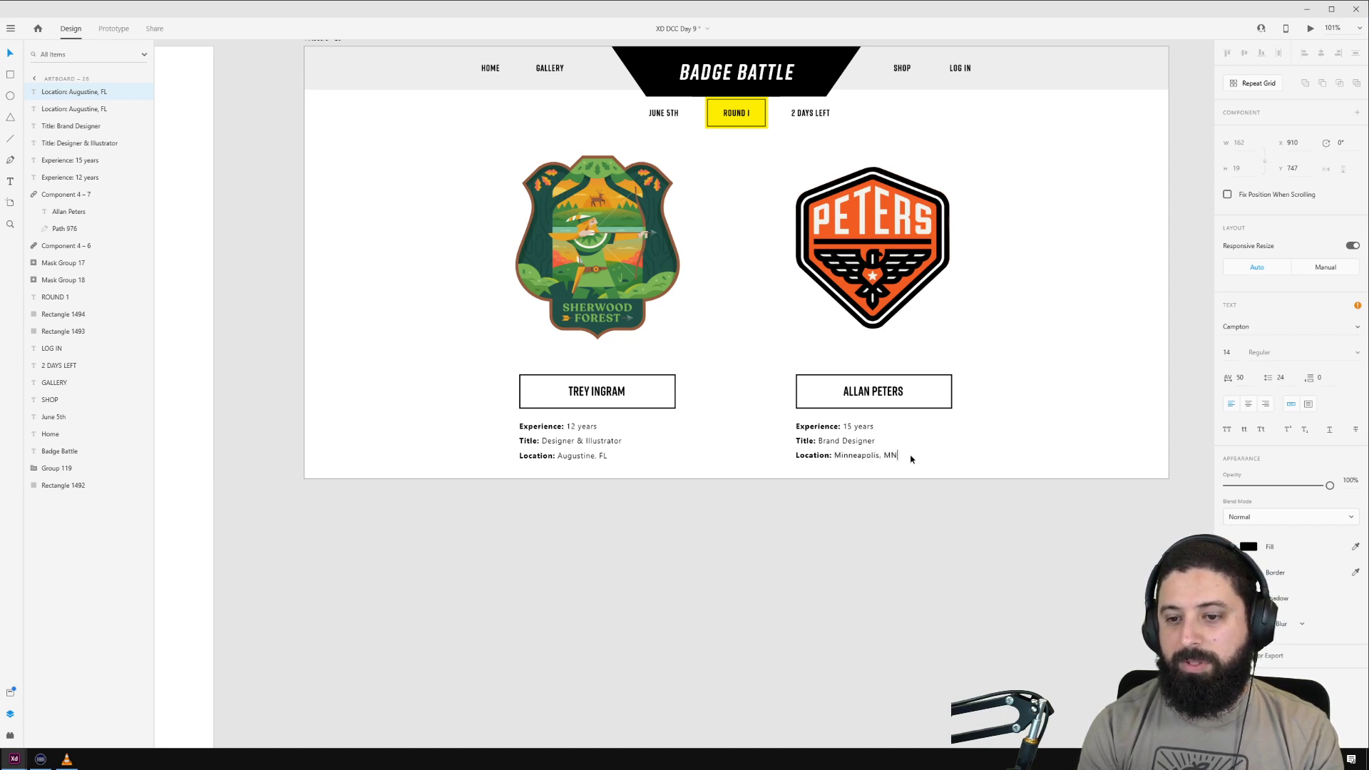
pyautogui.press('Escape')
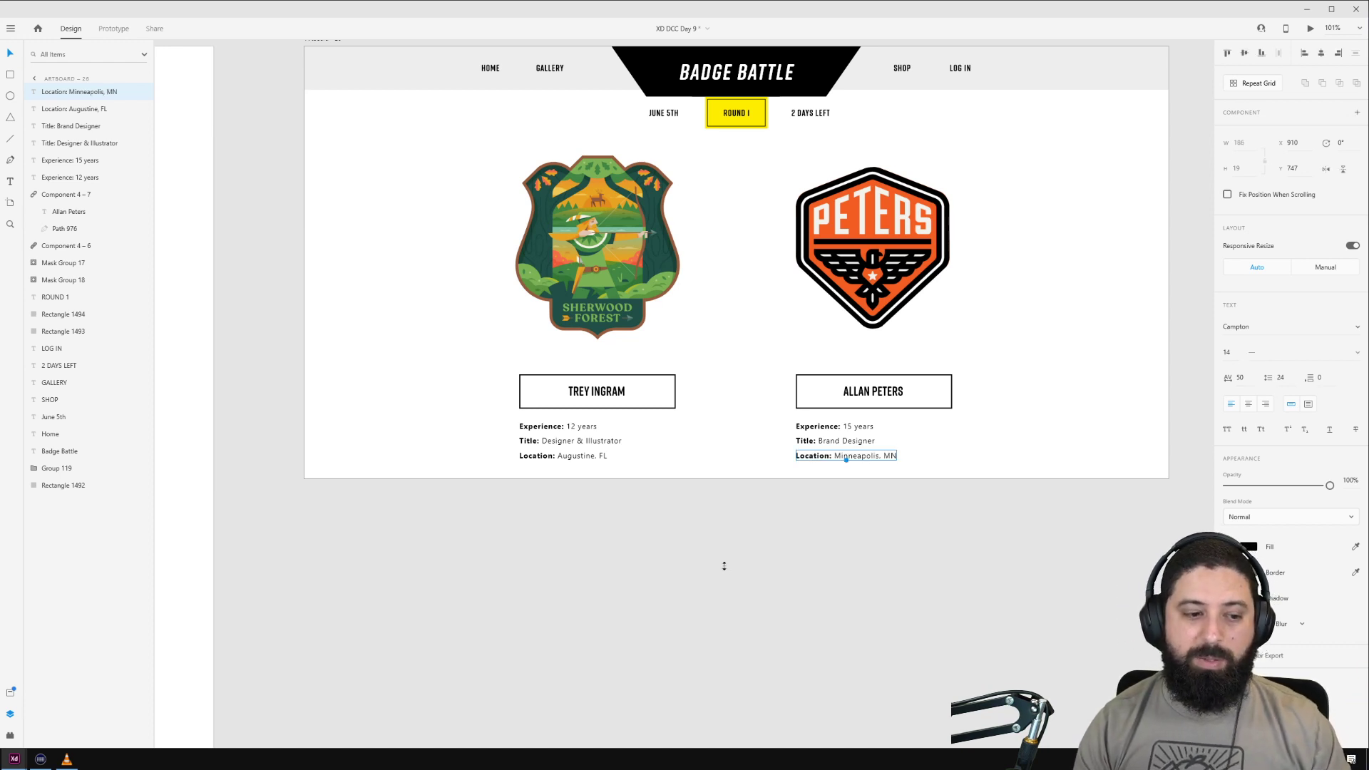
# Step: Shift both badges with their name buttons and details slightly up, and bring the buttons and details closer to the badges
pyautogui.scroll(1, 345, 104)
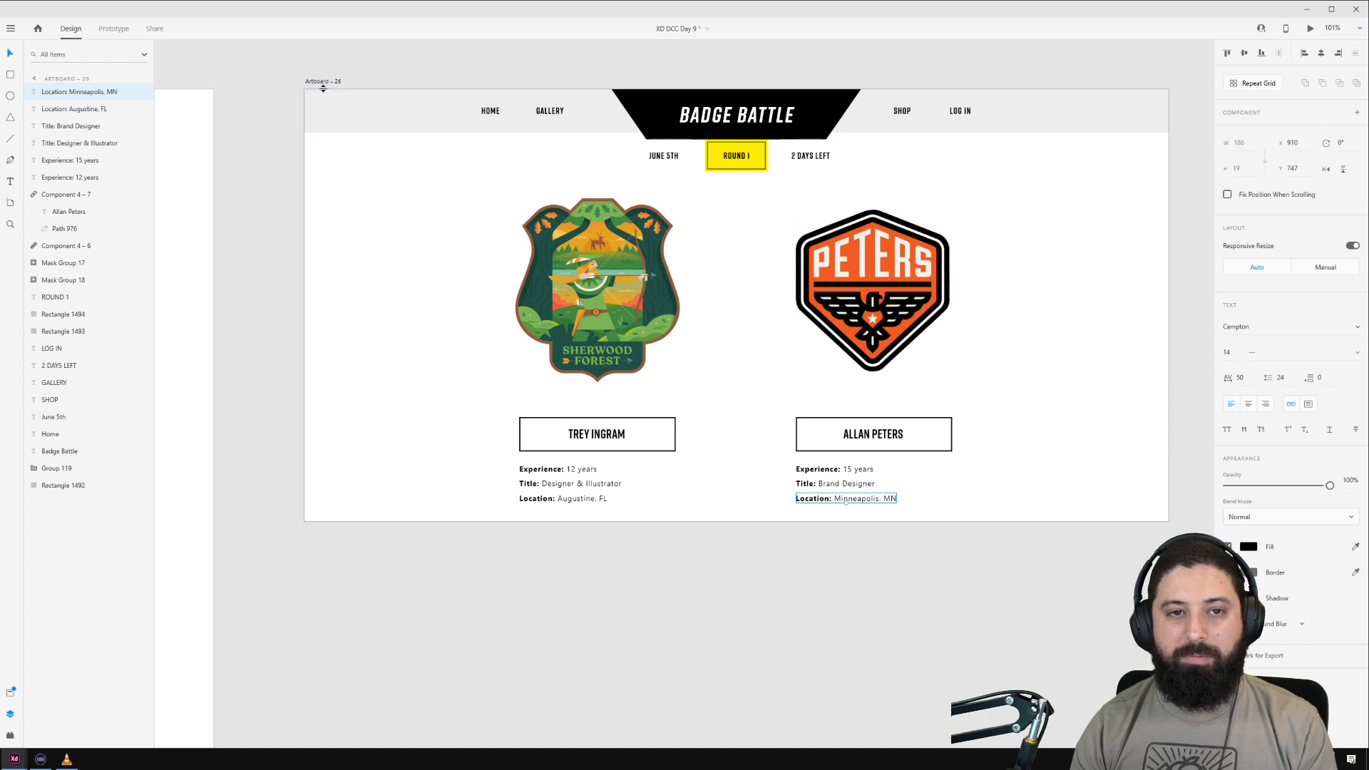
pyautogui.click(316, 83)
pyautogui.click(365, 258)
pyautogui.moveTo(366, 259); pyautogui.dragTo(969, 501)
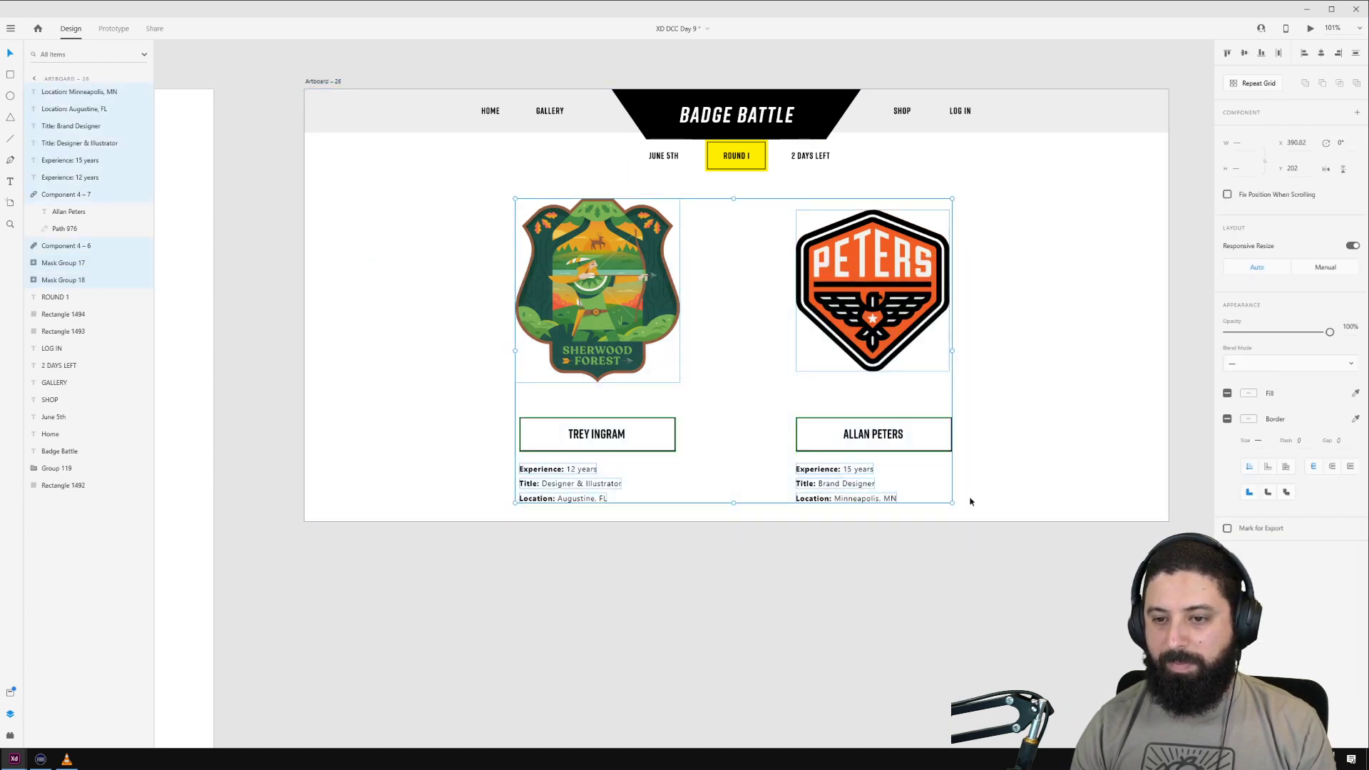
pyautogui.moveTo(860, 325); pyautogui.dragTo(860, 316)
pyautogui.moveTo(1076, 410); pyautogui.dragTo(527, 521)
pyautogui.moveTo(596, 437); pyautogui.dragTo(596, 433)
pyautogui.click(706, 649)
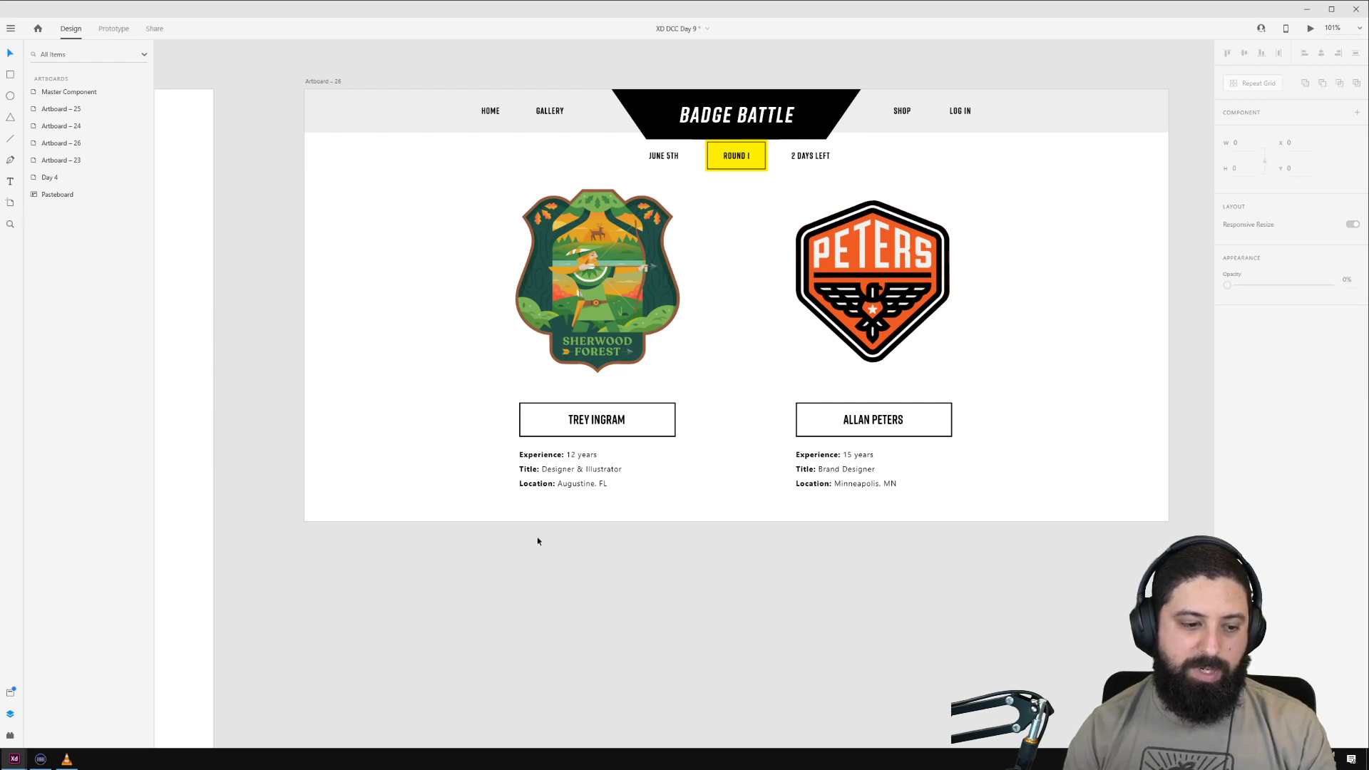
pyautogui.moveTo(593, 417); pyautogui.dragTo(417, 349)
pyautogui.press('Delete')
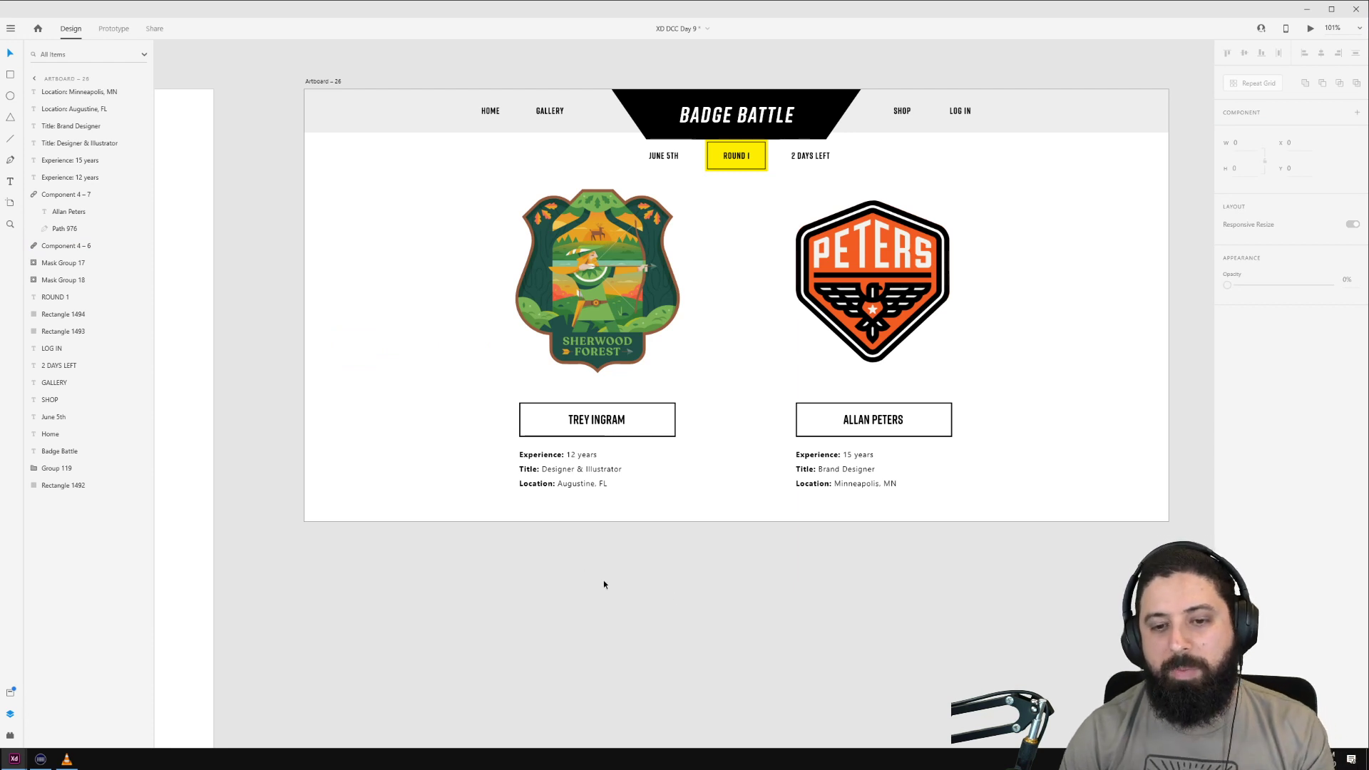
pyautogui.click(676, 597)
# Step: Preview the Hover State of the name button under the green badge and return it to the Default State
pyautogui.scroll(-2, 660, 478)
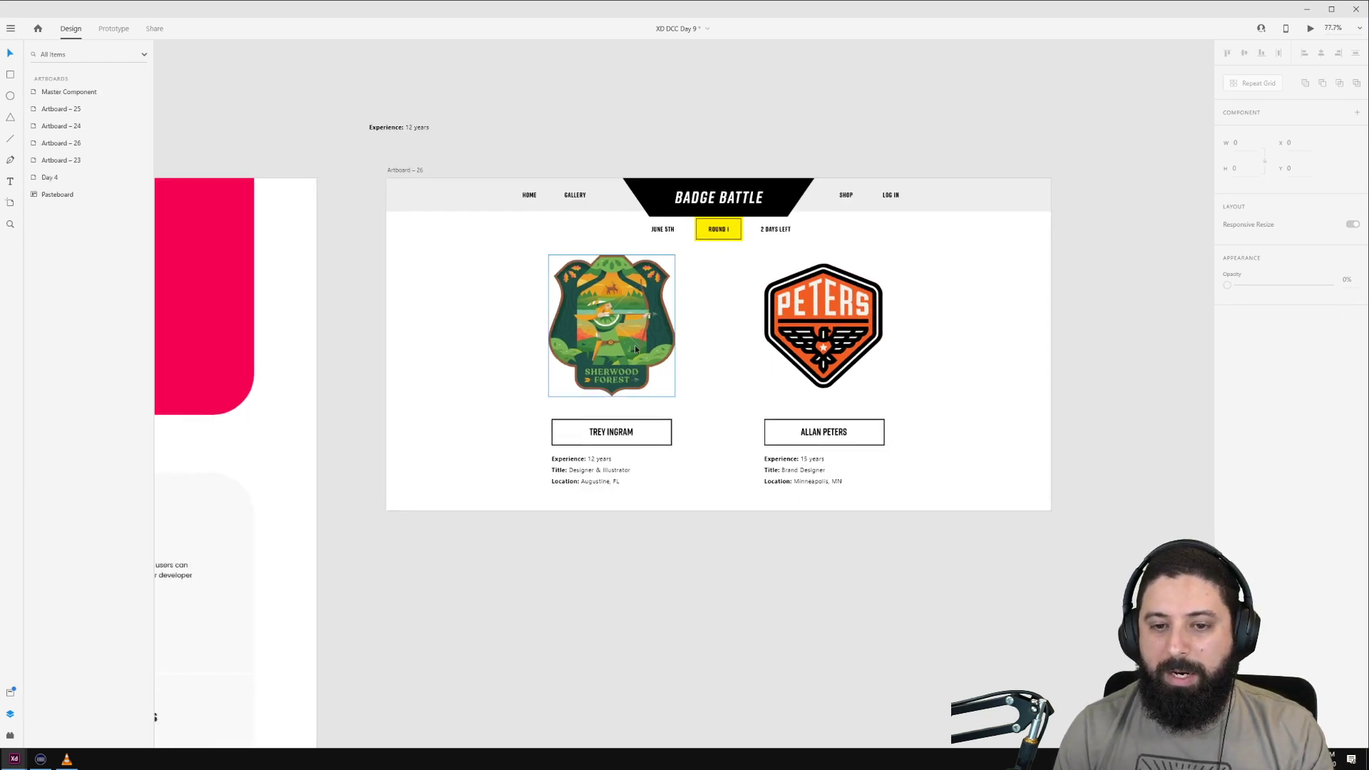
pyautogui.click(620, 431)
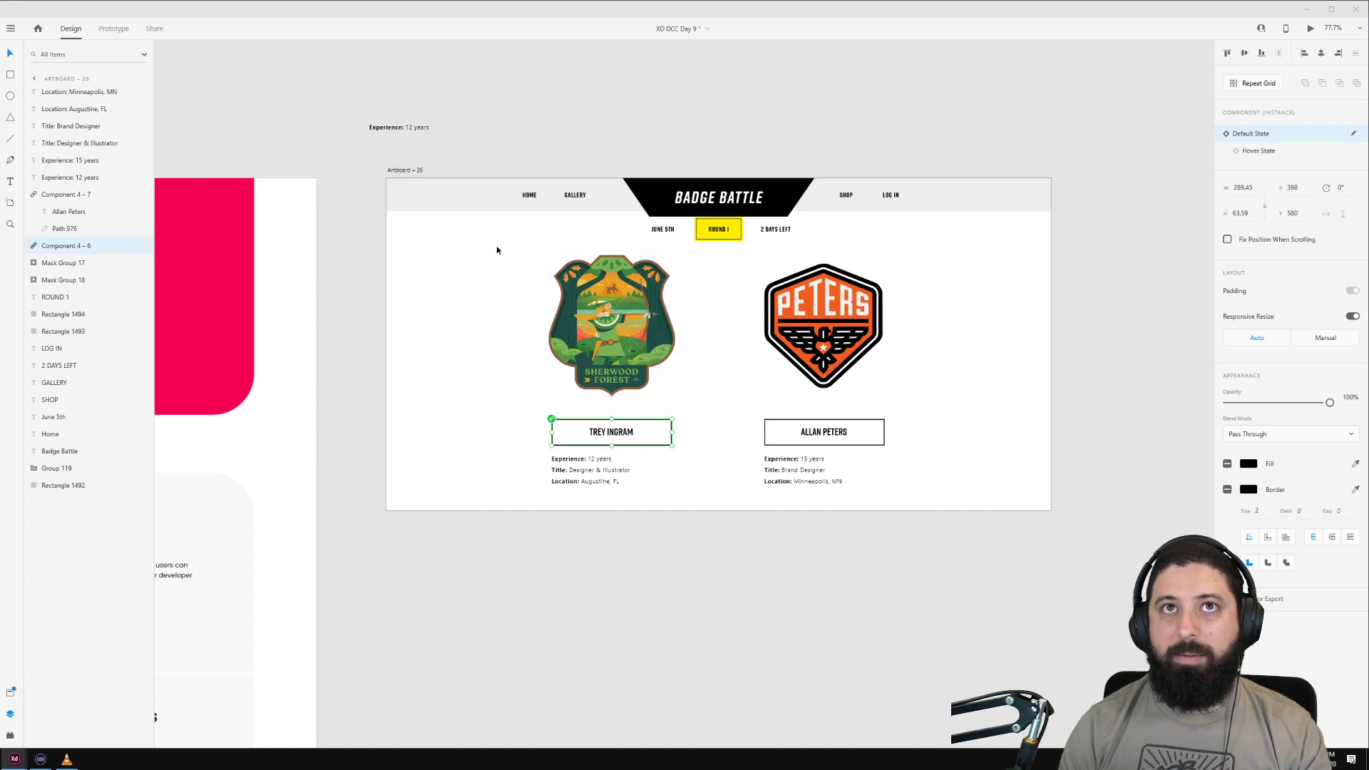
pyautogui.click(1275, 151)
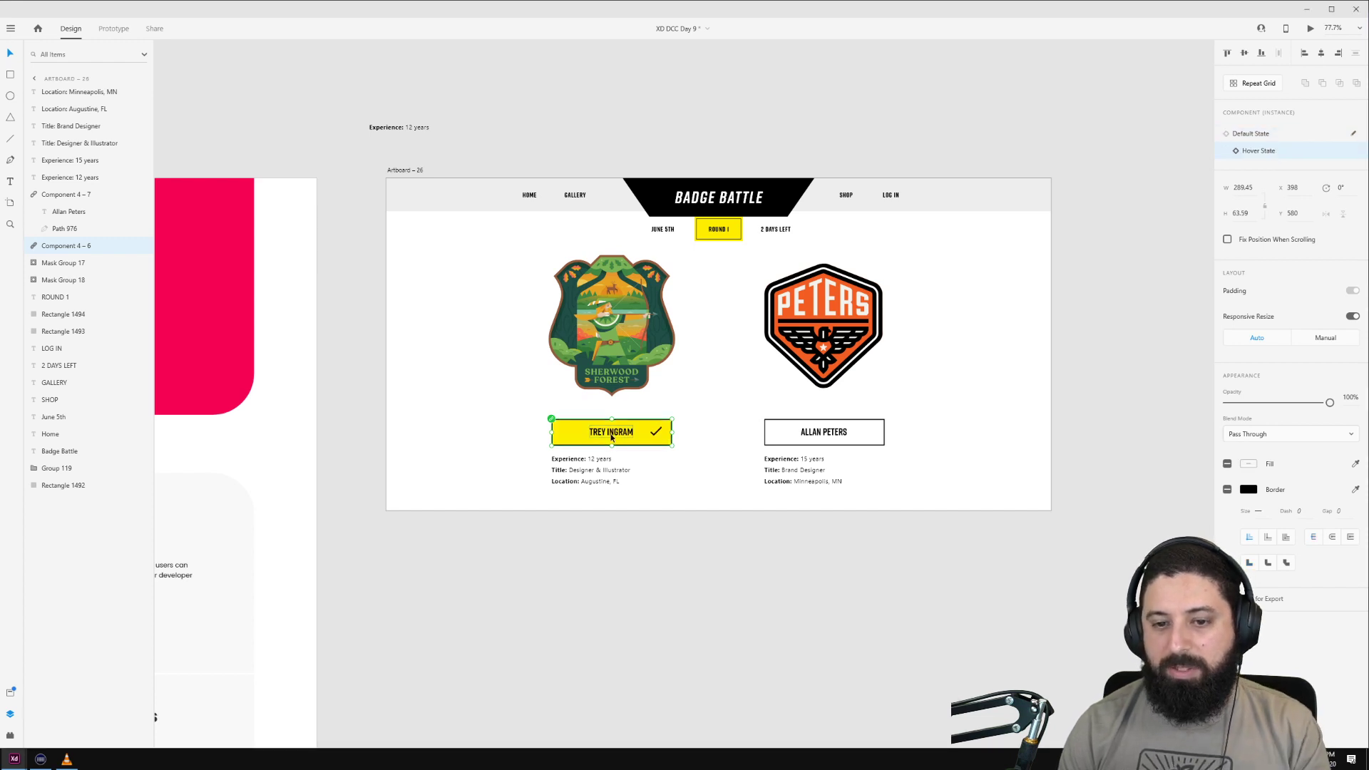
pyautogui.scroll(5, 623, 437)
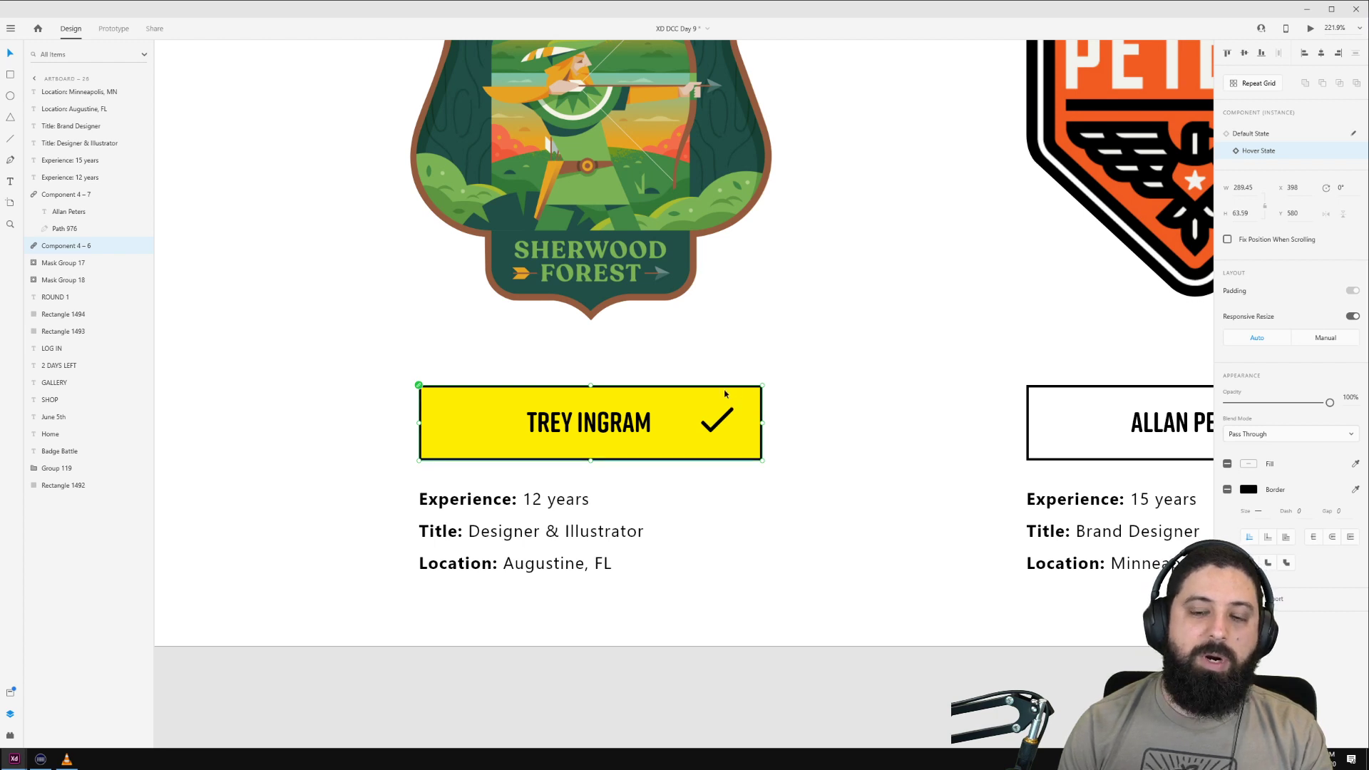
pyautogui.scroll(-3, 735, 396)
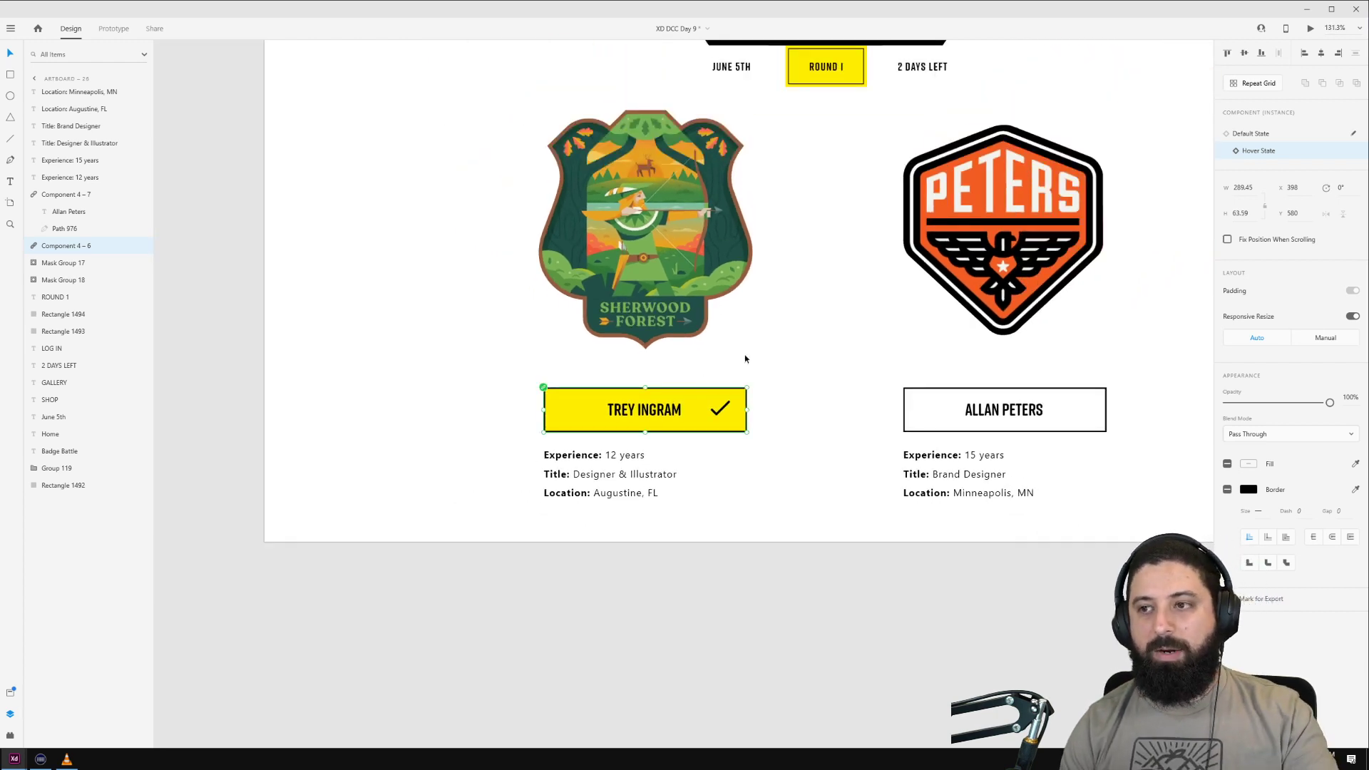
pyautogui.click(1255, 135)
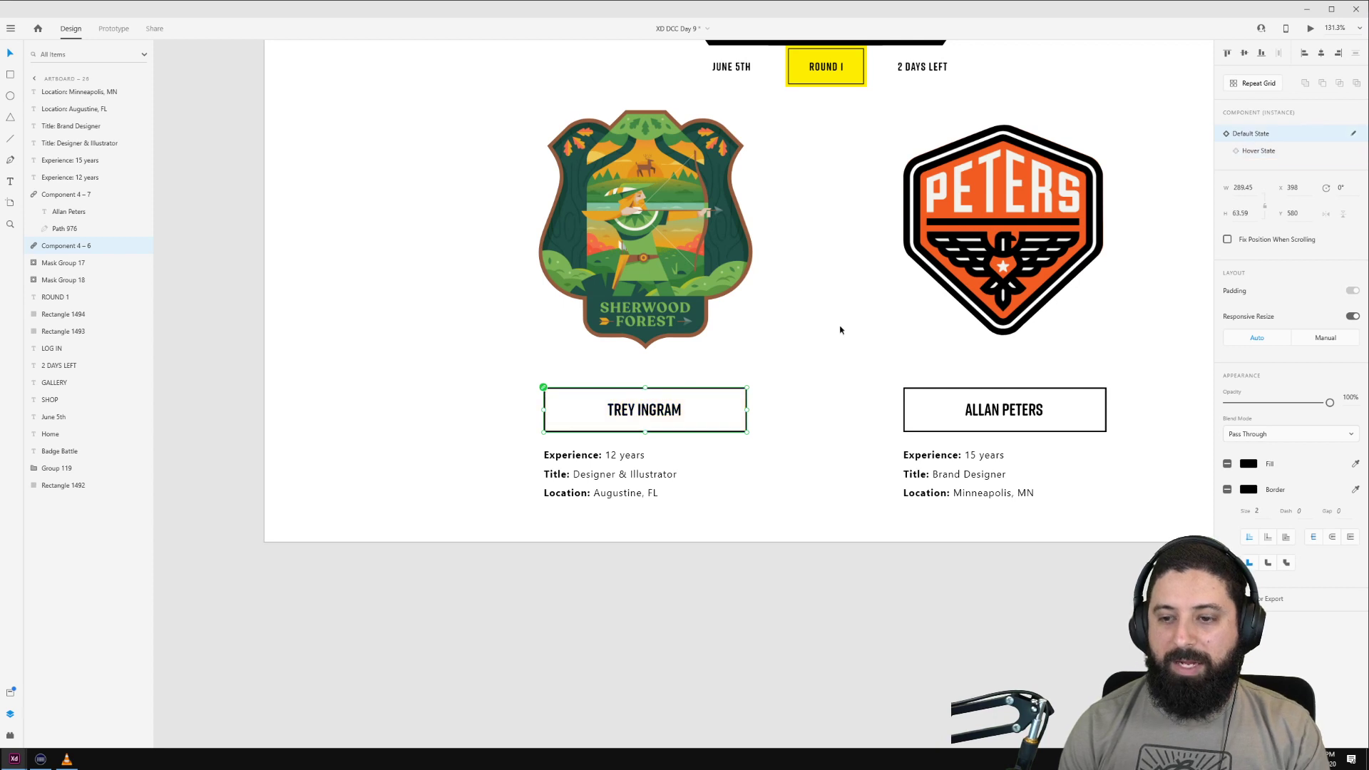
pyautogui.scroll(-3, 840, 329)
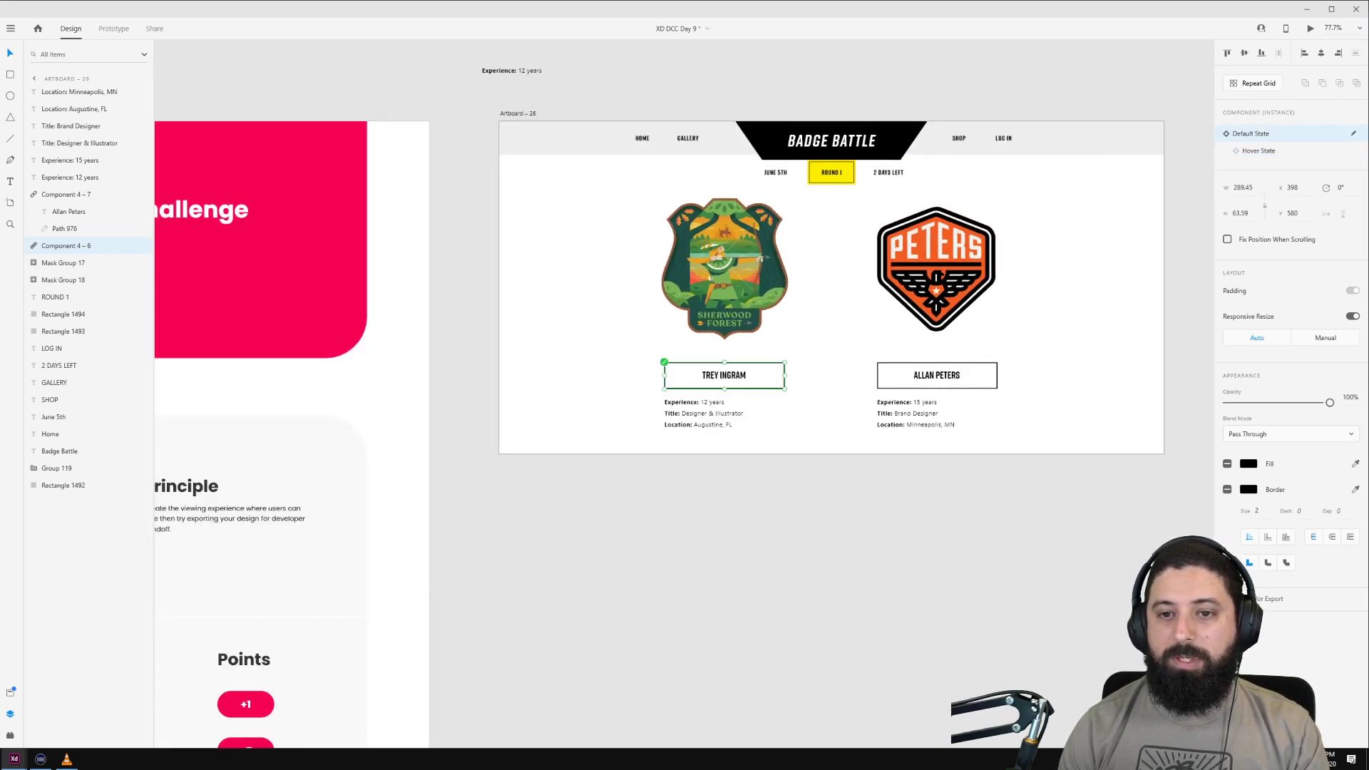
pyautogui.click(717, 79)
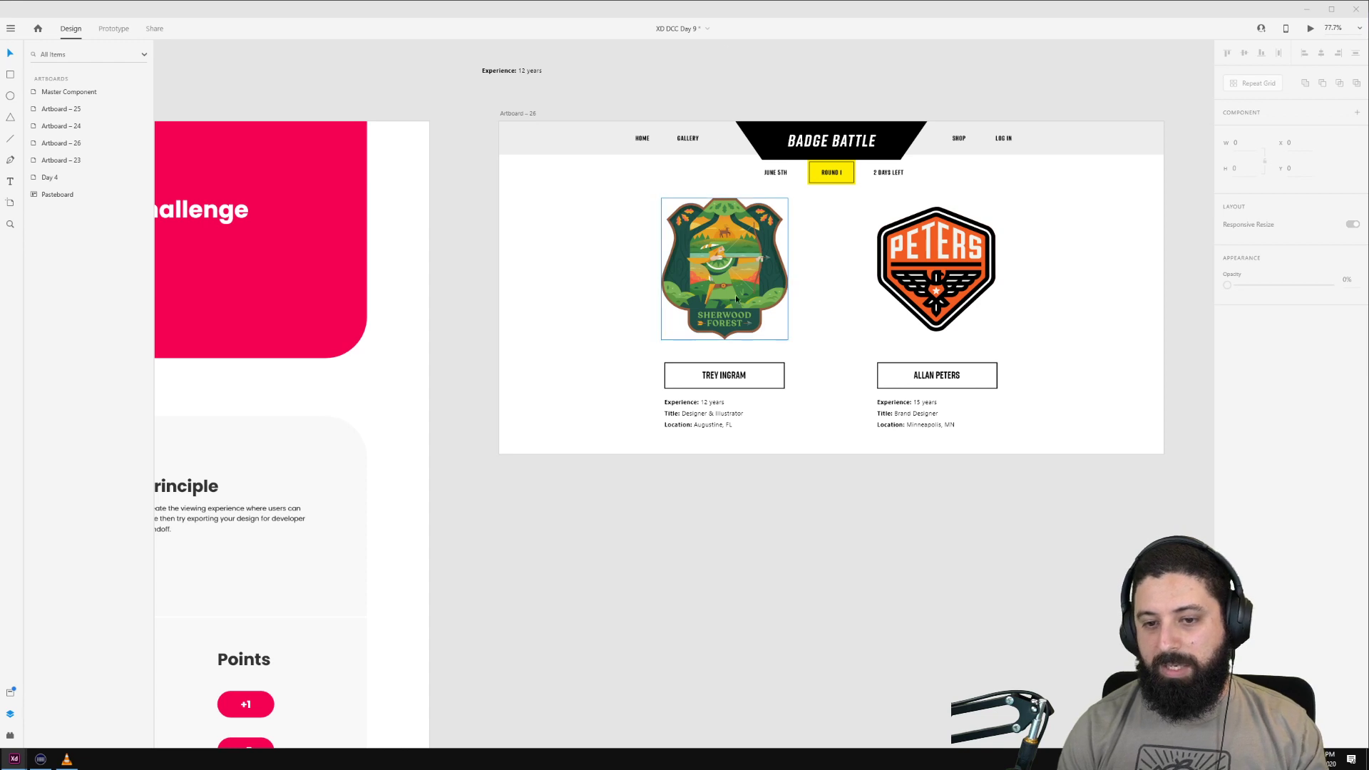
pyautogui.click(730, 382)
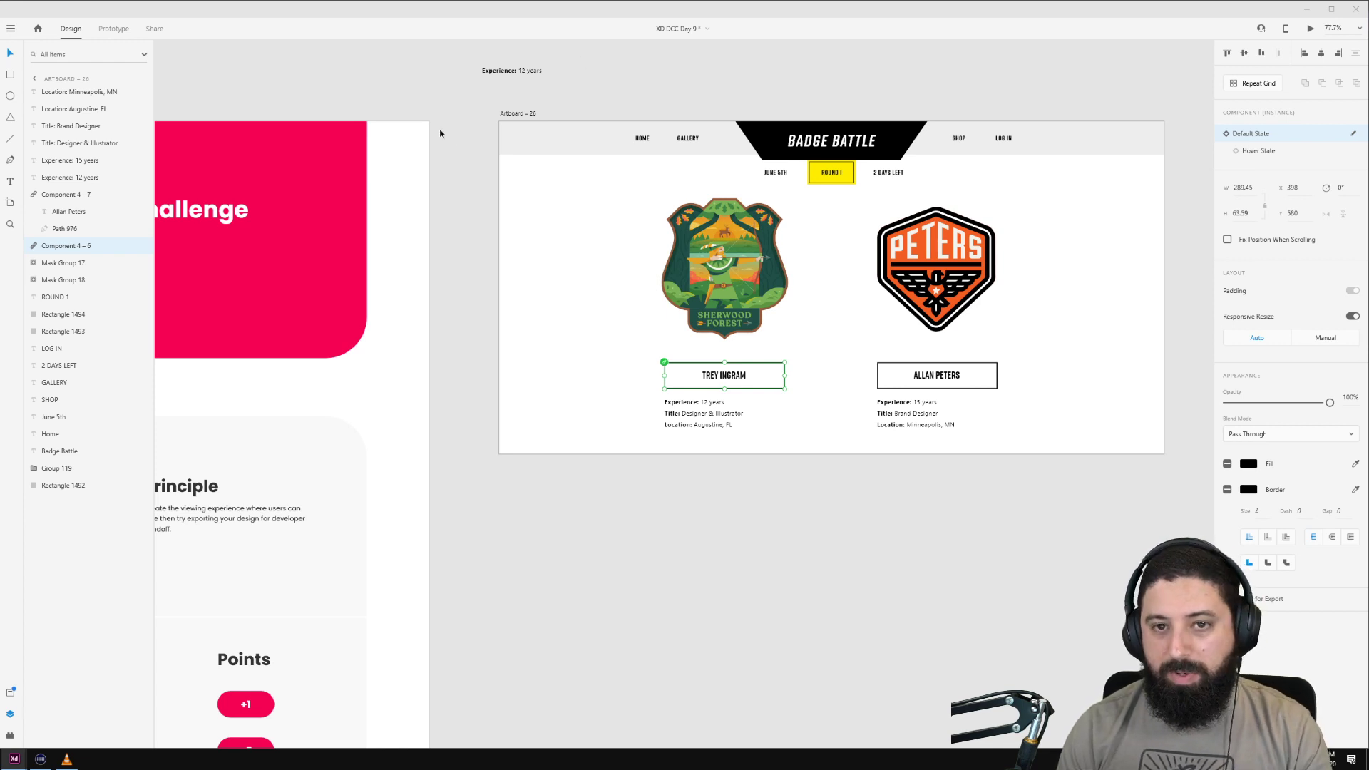
# Step: Duplicate the Badge Battle artboard directly below the original at X 1608, Y 840
pyautogui.click(529, 114)
pyautogui.moveTo(530, 118); pyautogui.dragTo(547, 465)
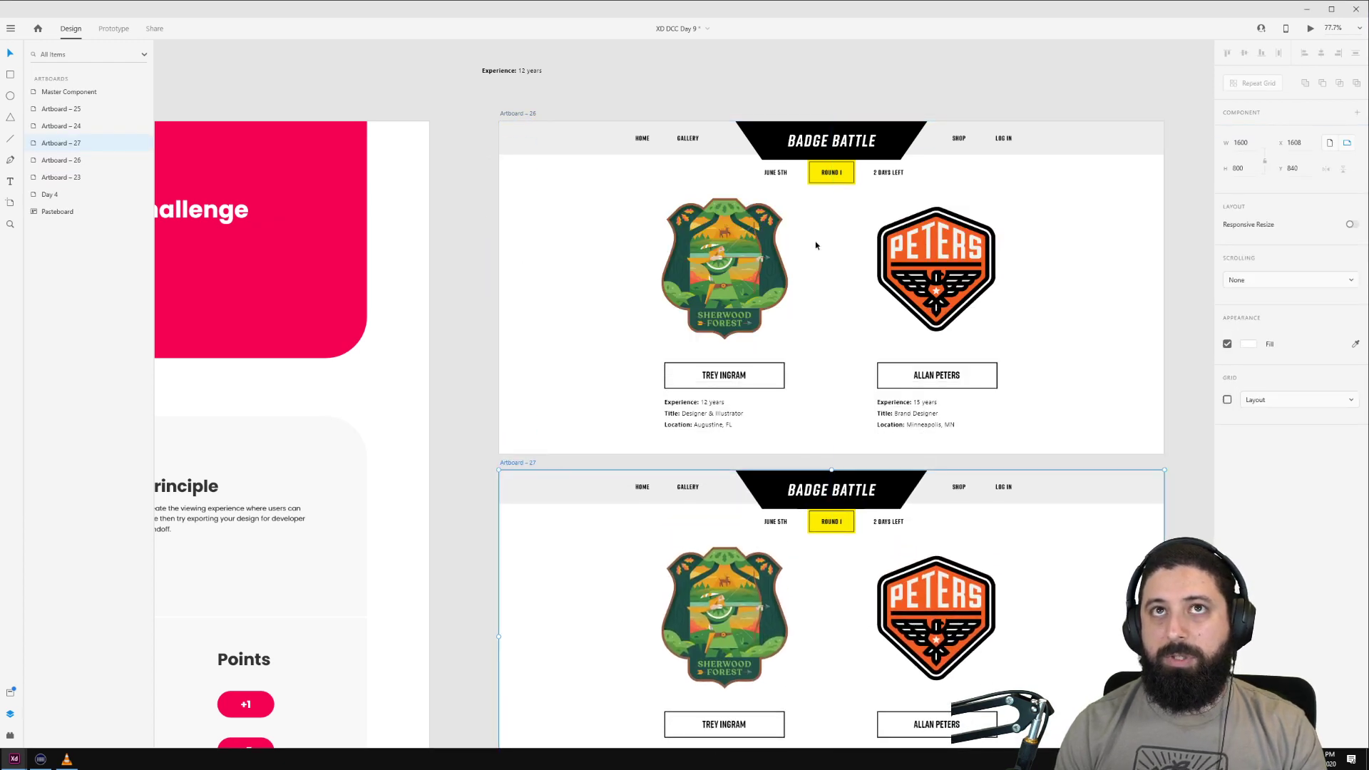
pyautogui.moveTo(1190, 358); pyautogui.dragTo(1052, 142)
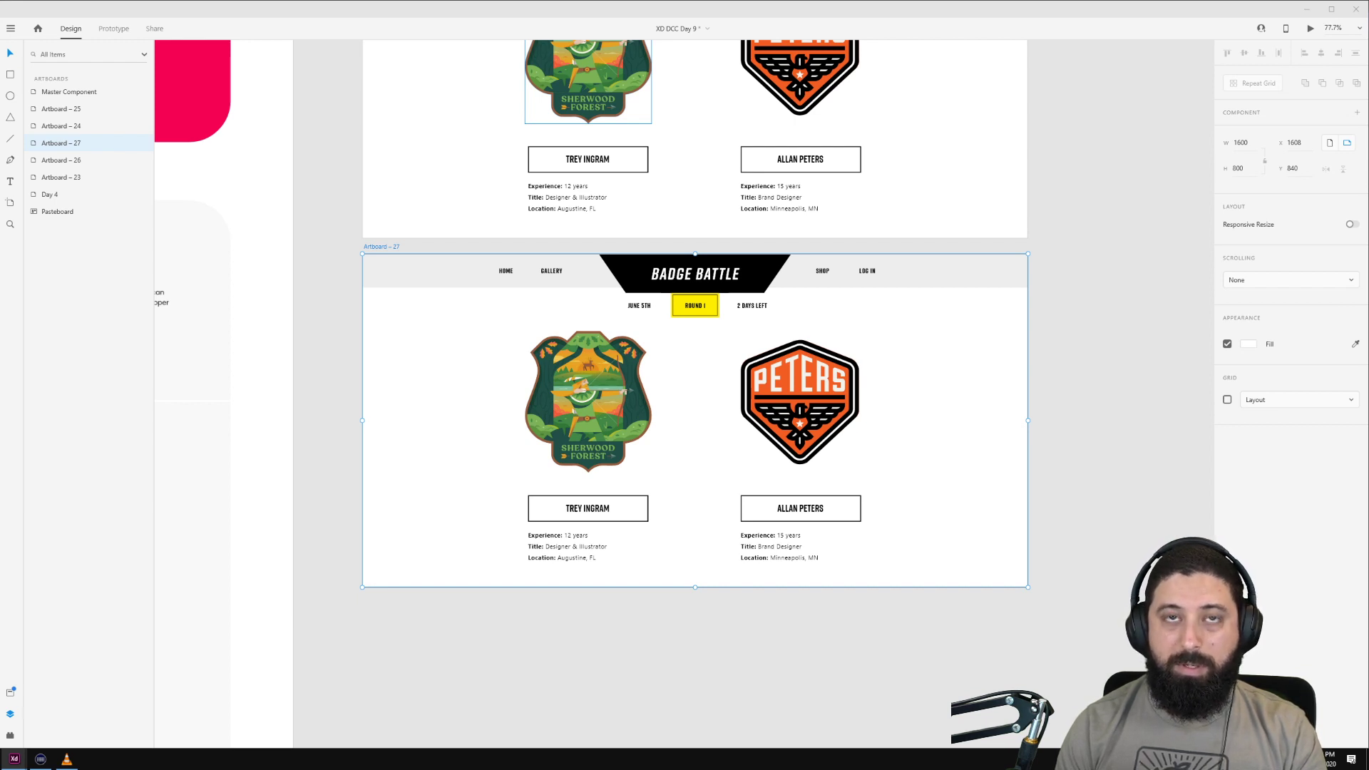
pyautogui.scroll(-2, 587, 428)
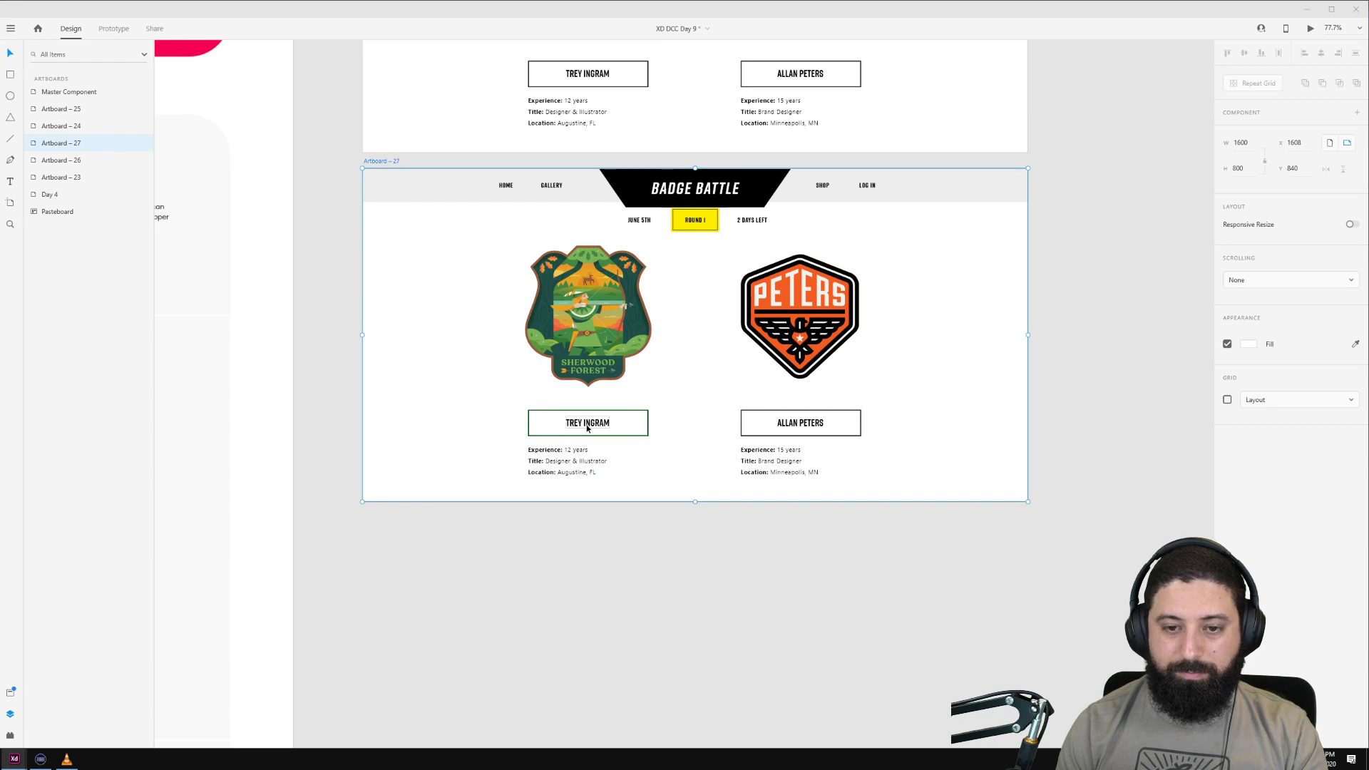
pyautogui.click(588, 426)
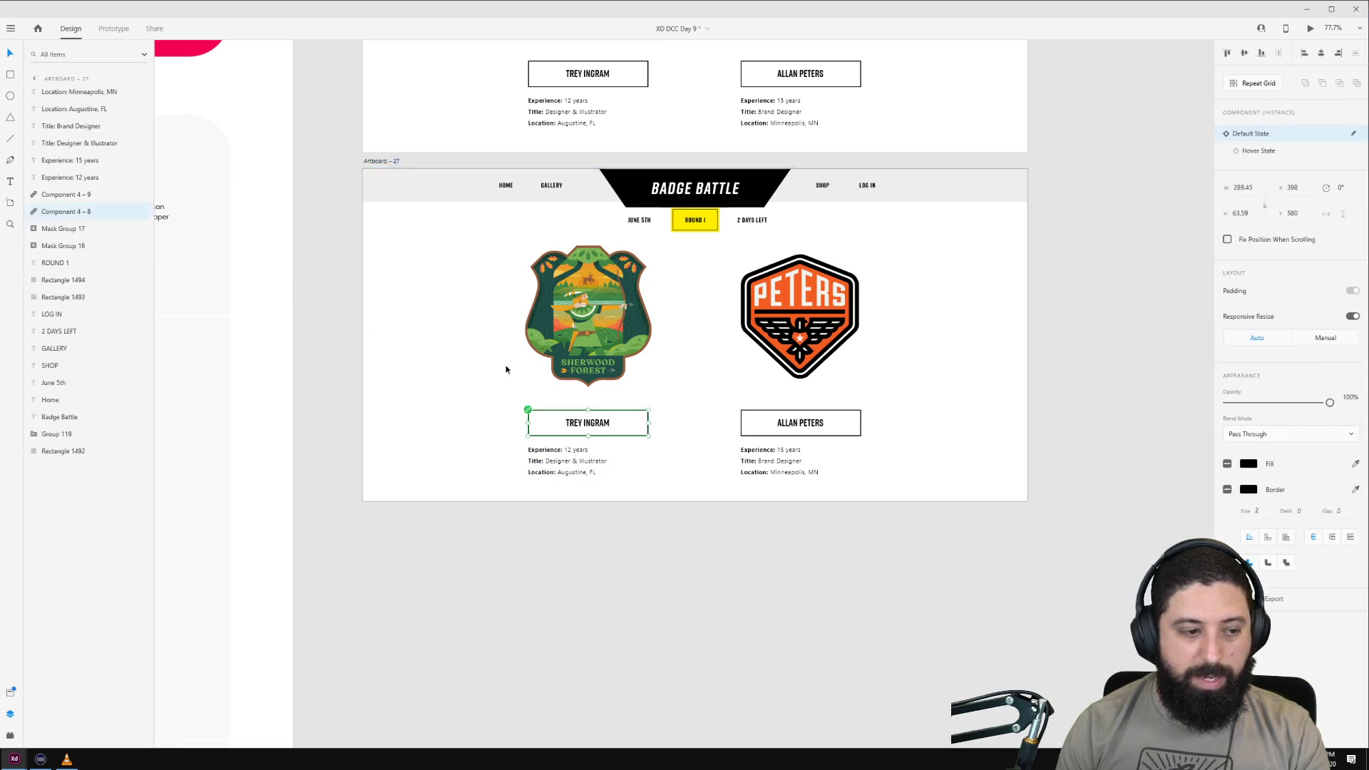
pyautogui.hotkey('ctrl', 'v')
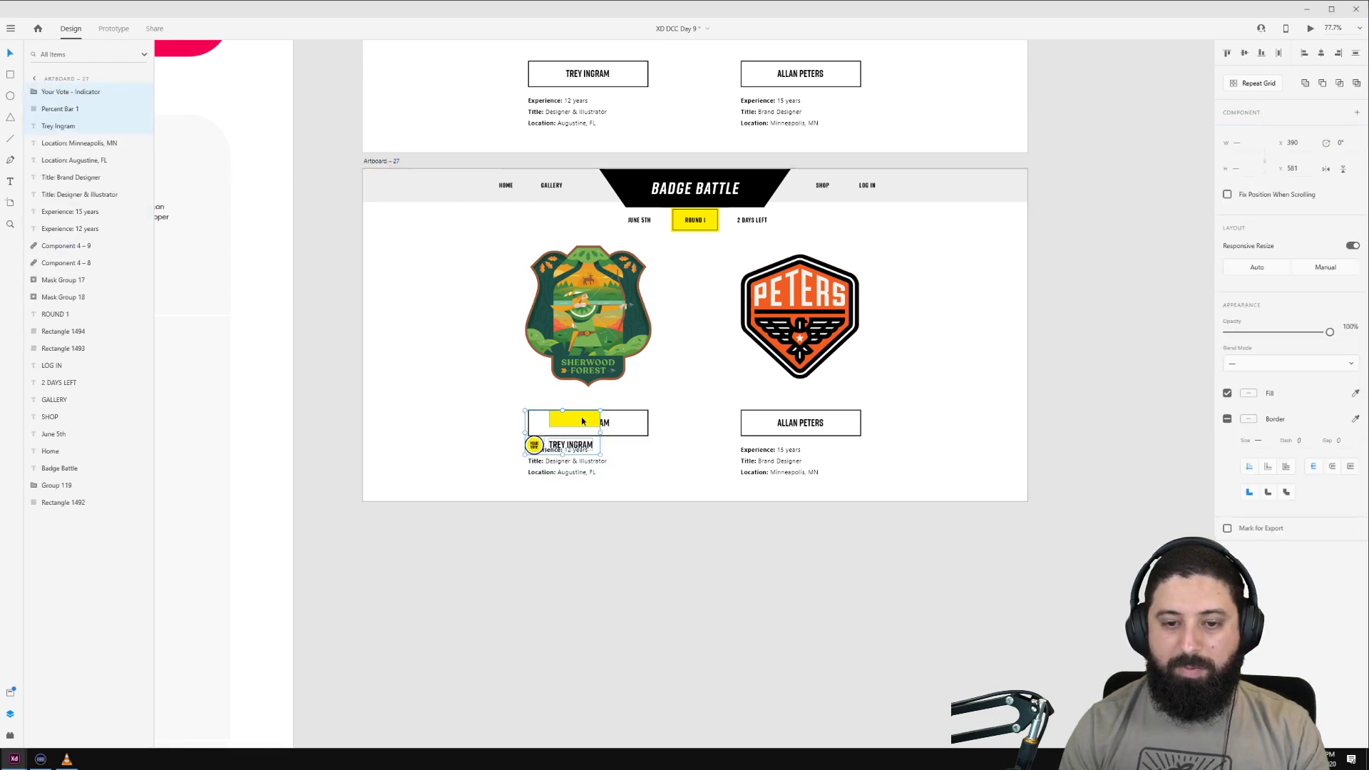
pyautogui.hotkey('ctrl', 'z')
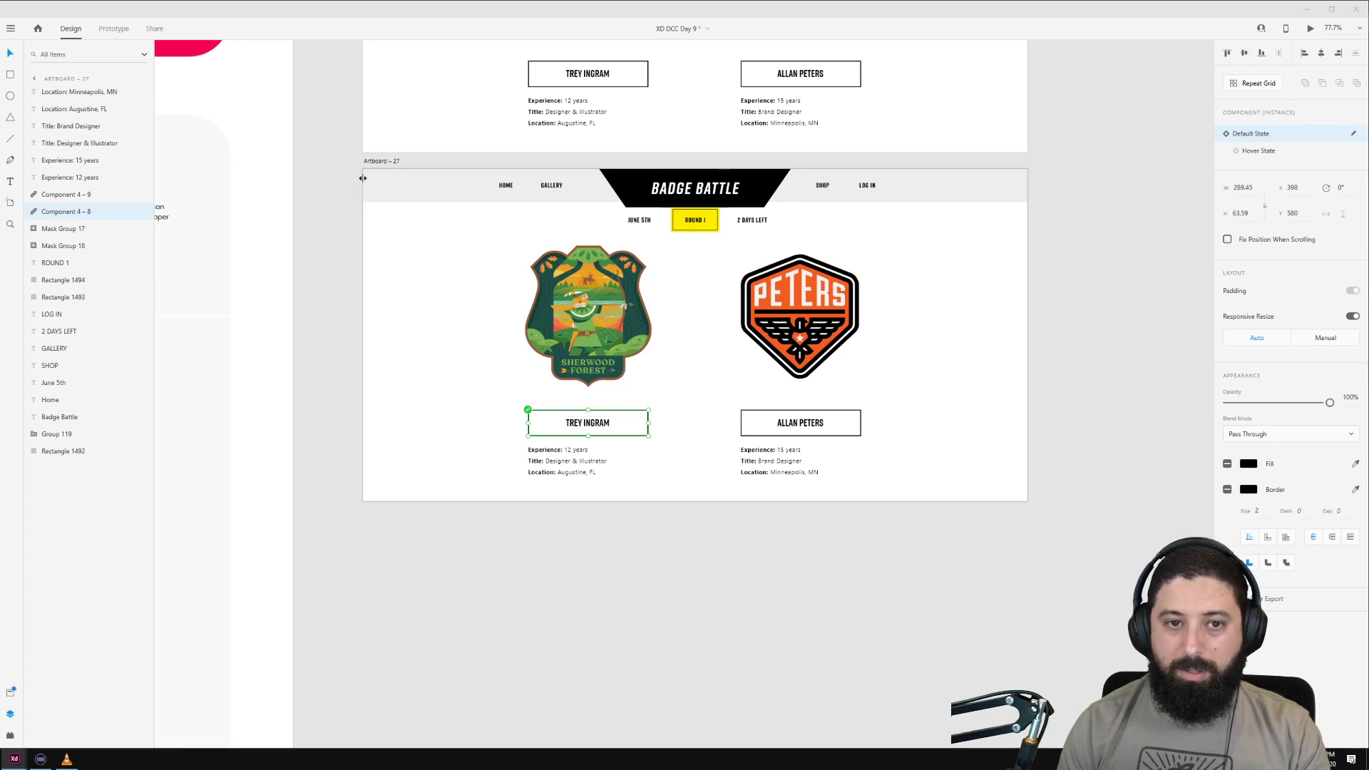
# Step: On the copied artboard, replace the green badge's name button with the pasted 41% bar, vote indicator and designer name at X 338, Y 559
pyautogui.click(381, 160)
pyautogui.click(571, 423)
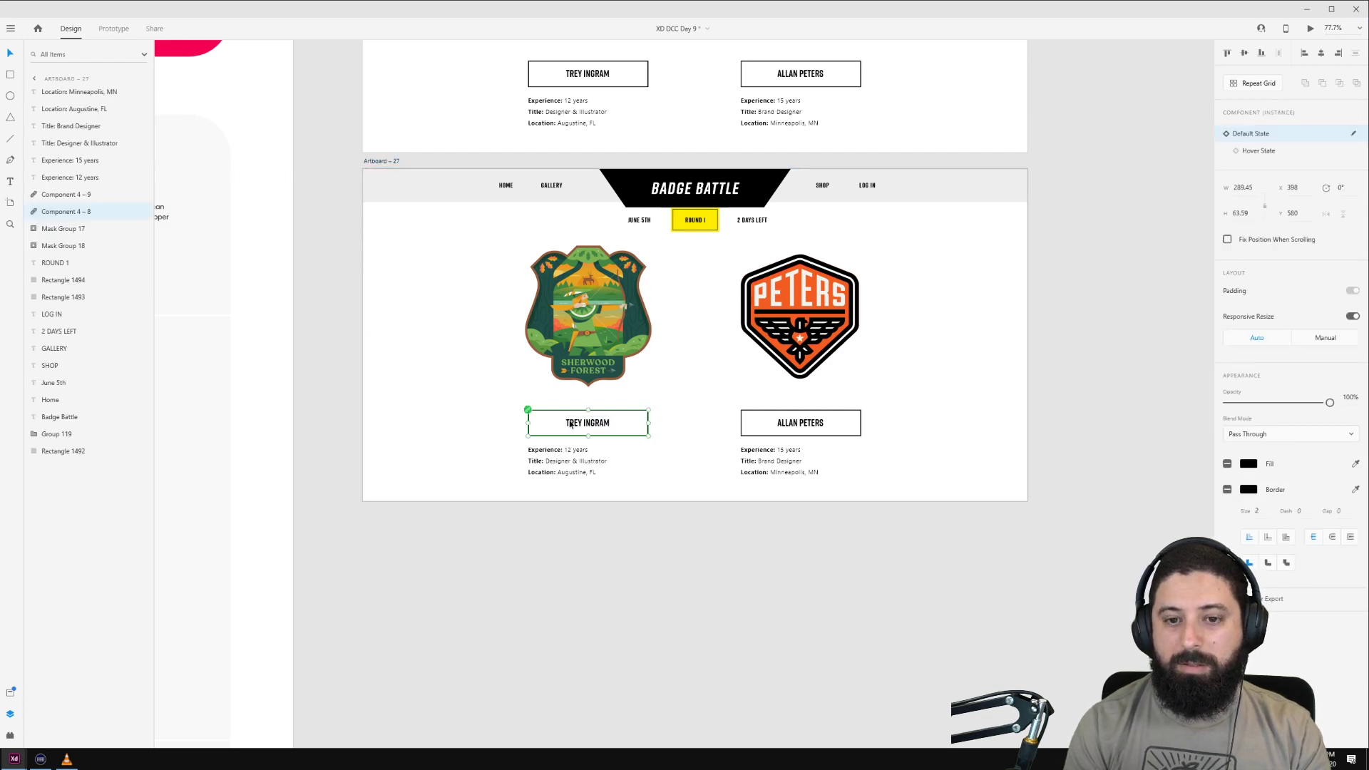
pyautogui.press('Escape')
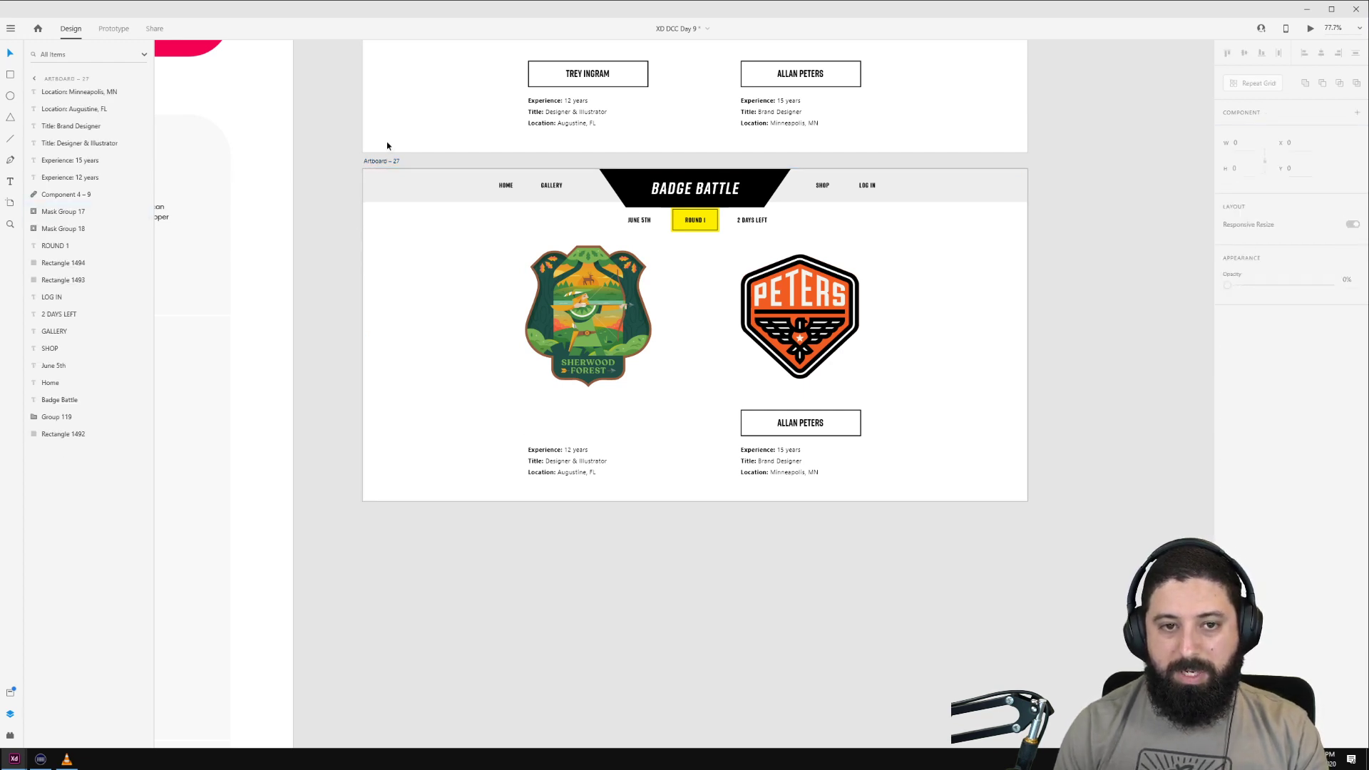
pyautogui.click(389, 161)
pyautogui.hotkey('ctrl', 'v')
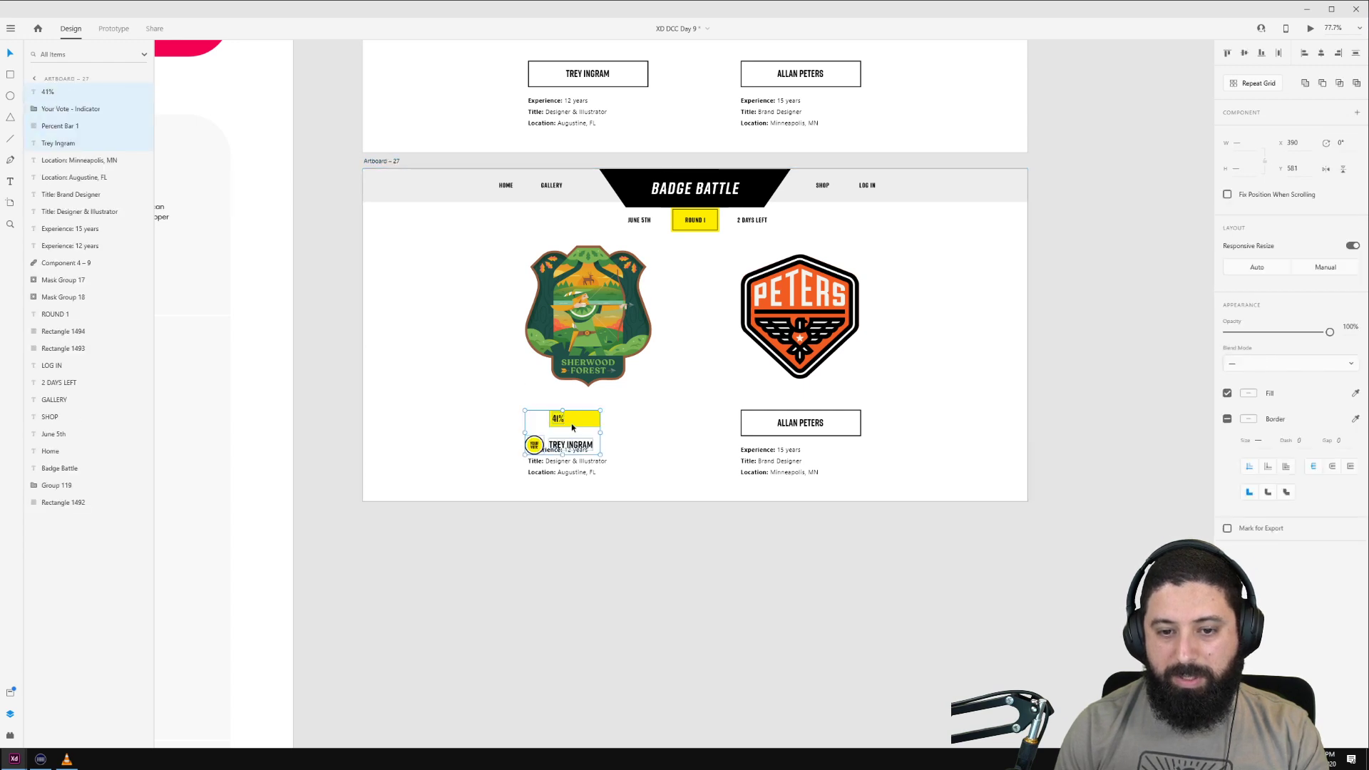
pyautogui.moveTo(571, 428); pyautogui.dragTo(549, 418)
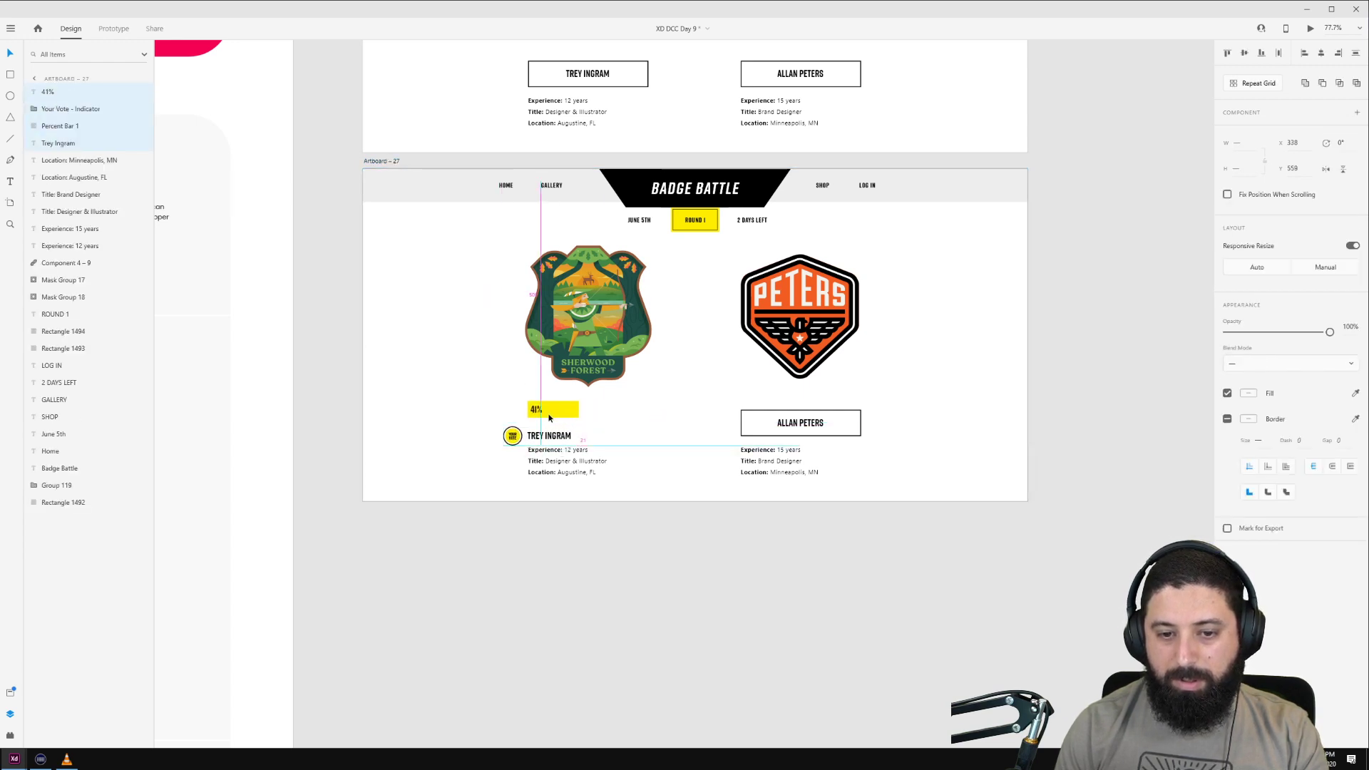
pyautogui.click(624, 434)
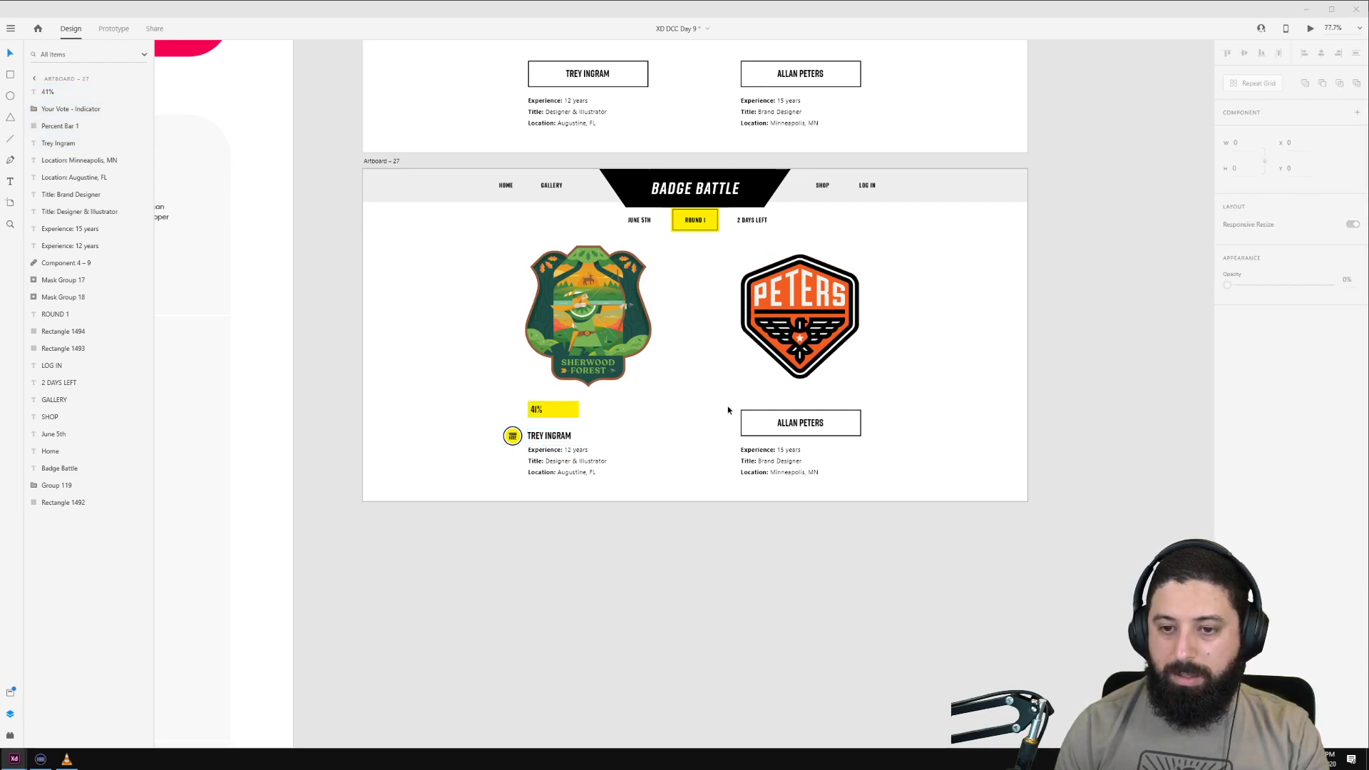
# Step: Replace the orange badge's name button on the copied artboard with the pasted 59% bar and designer name at X 905, Y 561
pyautogui.click(782, 433)
pyautogui.press('Delete')
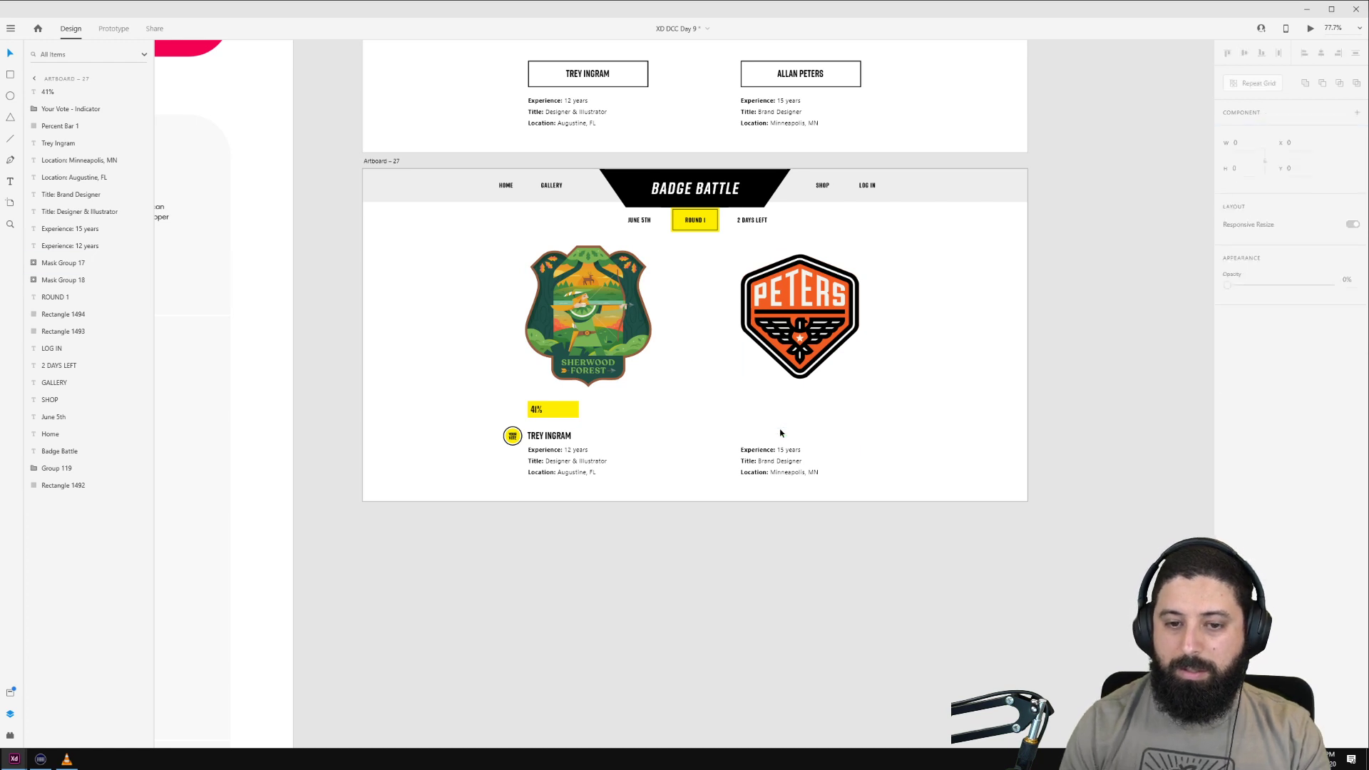
pyautogui.hotkey('ctrl', 'v')
pyautogui.press('Delete')
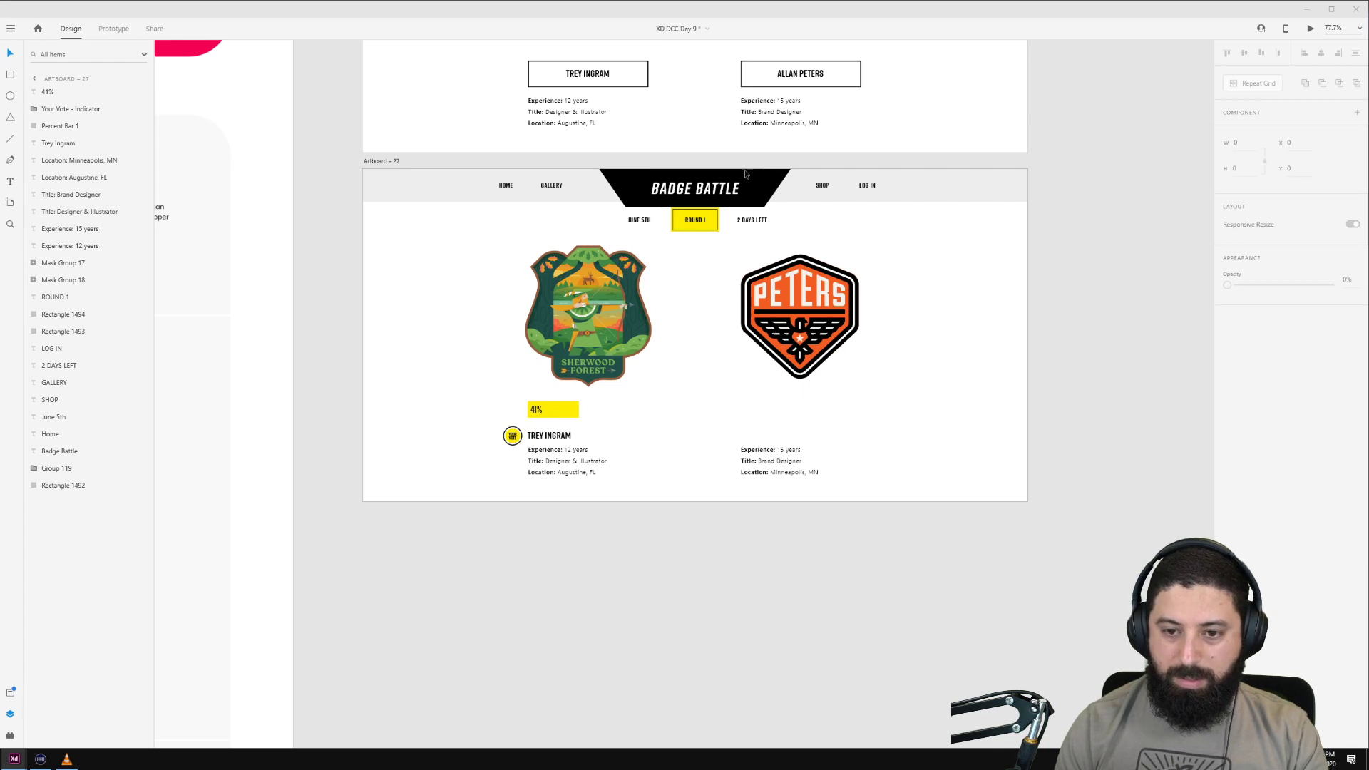
pyautogui.hotkey('ctrl', 'v')
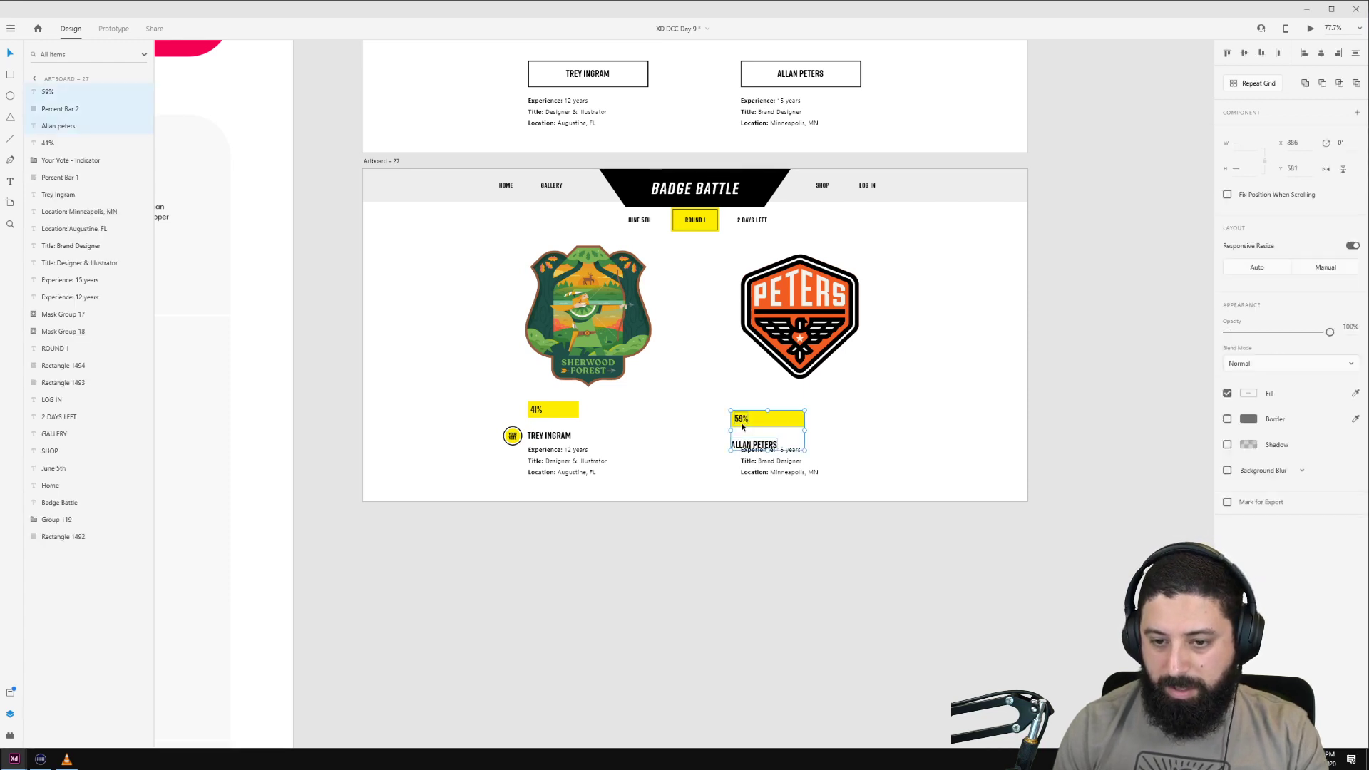
pyautogui.moveTo(743, 426); pyautogui.dragTo(753, 412)
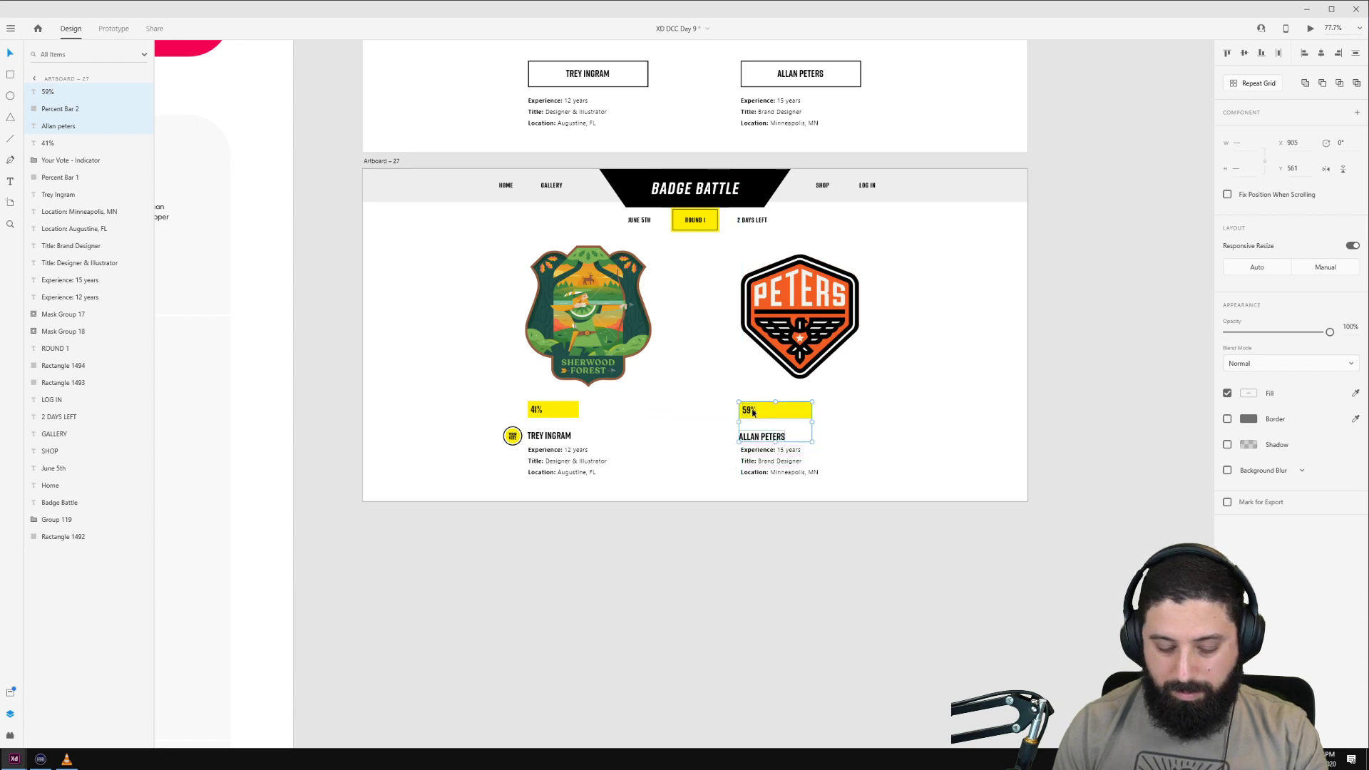
# Step: Group the orange badge's 59% bar and name, top-align the group with the 41% bar, and line it up with the details below
pyautogui.hotkey('ctrl', 'g')
pyautogui.keyDown('shift'); pyautogui.click(602, 409); pyautogui.keyUp('shift')
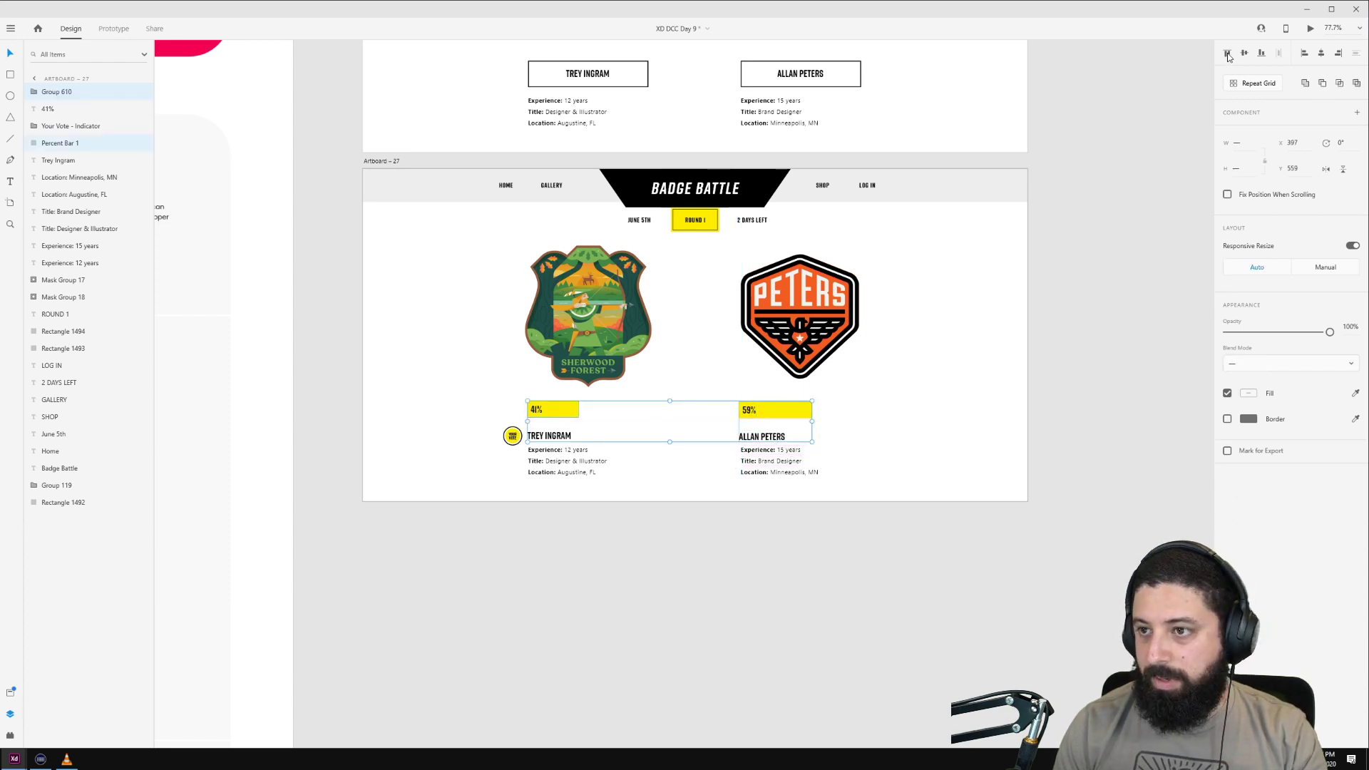
pyautogui.click(842, 431)
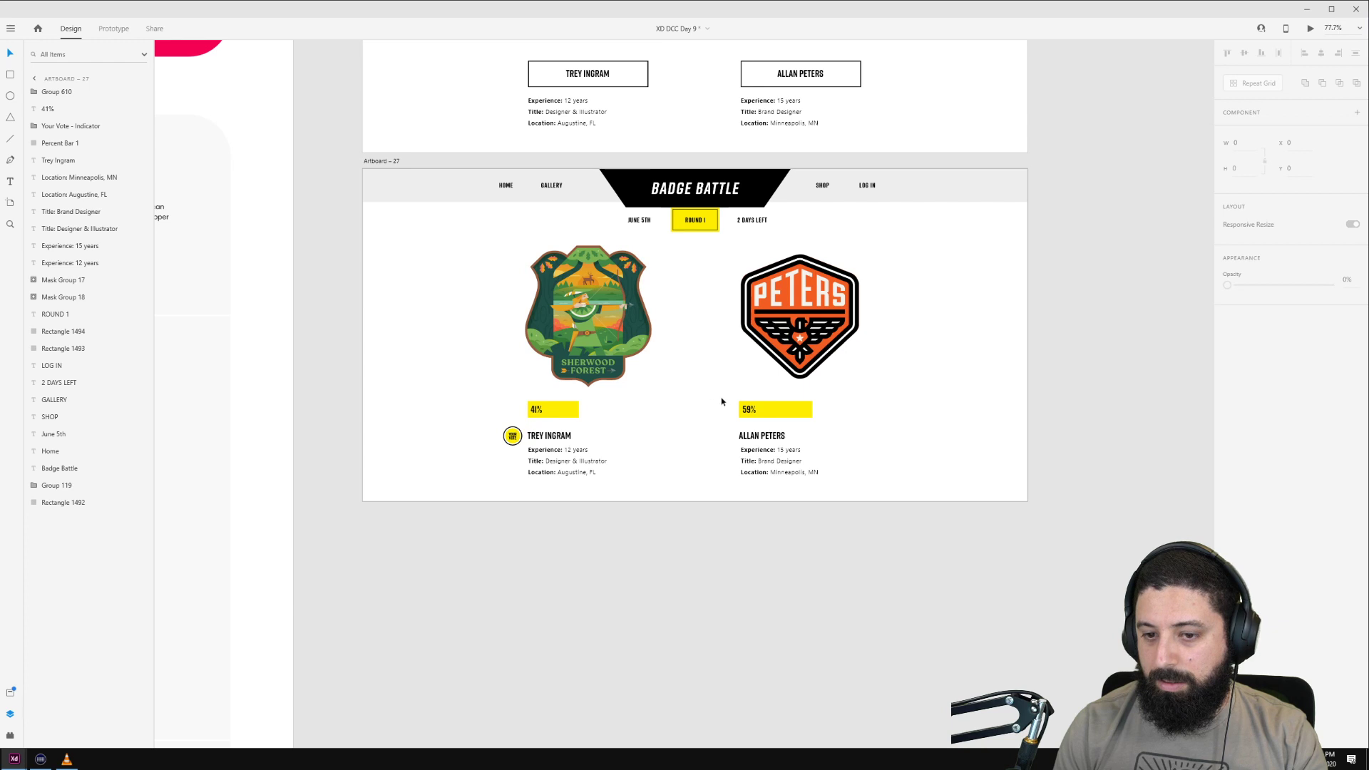
pyautogui.click(745, 410)
pyautogui.moveTo(768, 421); pyautogui.dragTo(770, 418)
pyautogui.click(896, 419)
# Step: Move the original voting artboard right to X 2394, keeping Y at 0
pyautogui.scroll(-2, 881, 411)
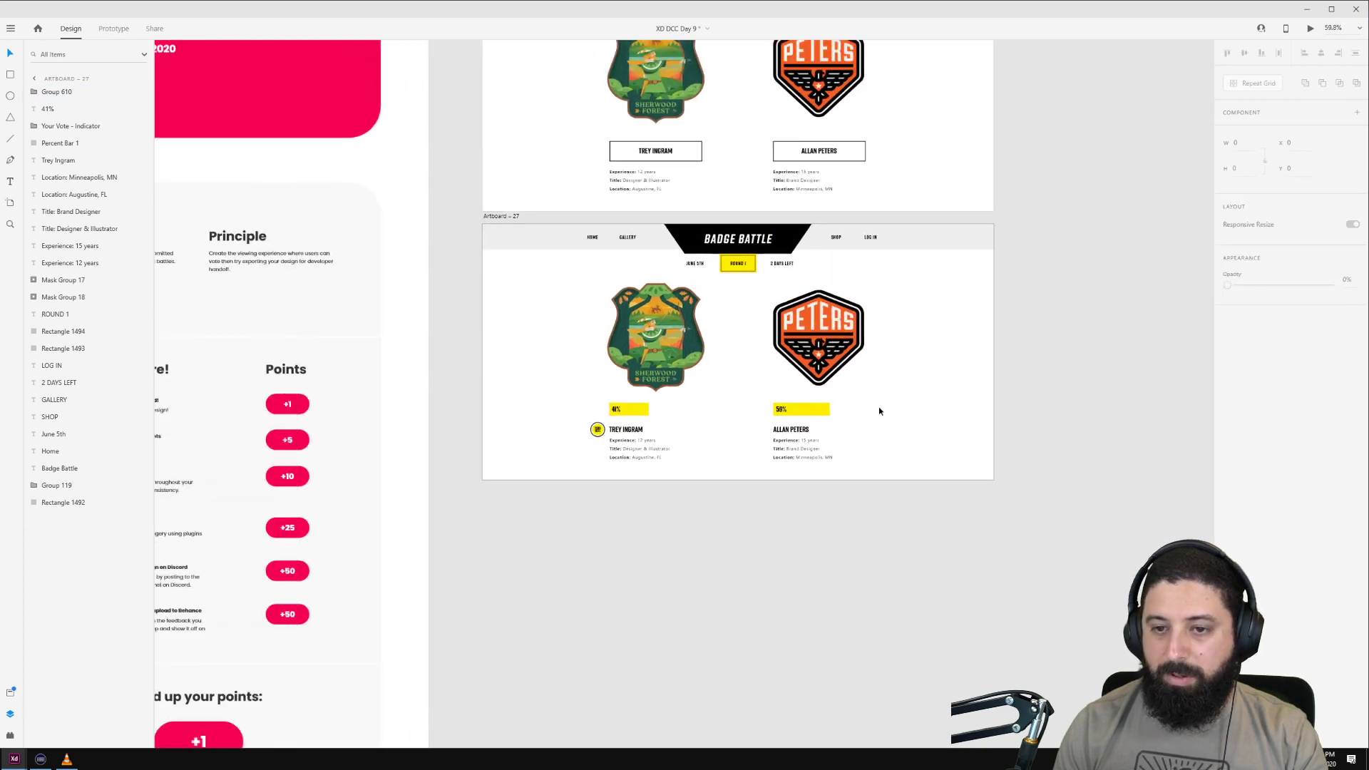
pyautogui.moveTo(1115, 242); pyautogui.dragTo(856, 290)
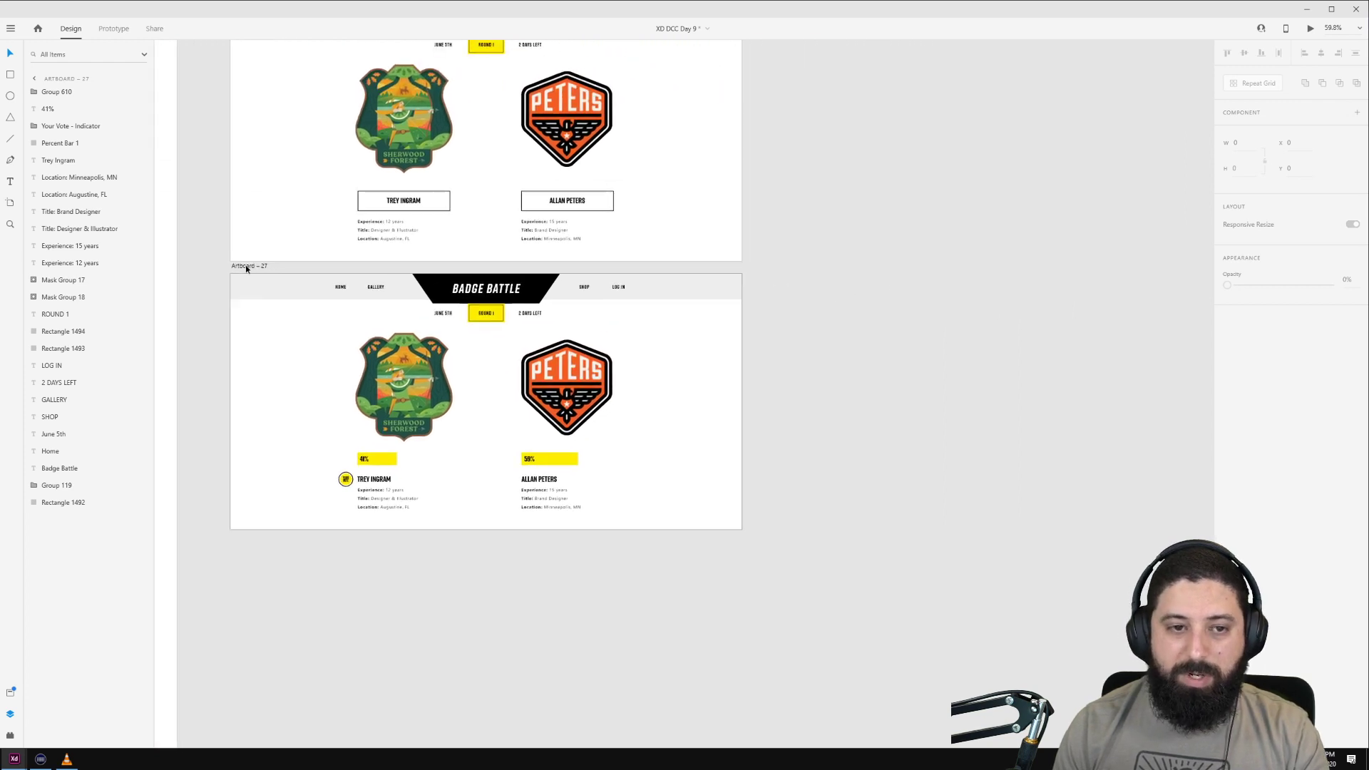
pyautogui.scroll(2, 584, 302)
pyautogui.click(250, 87)
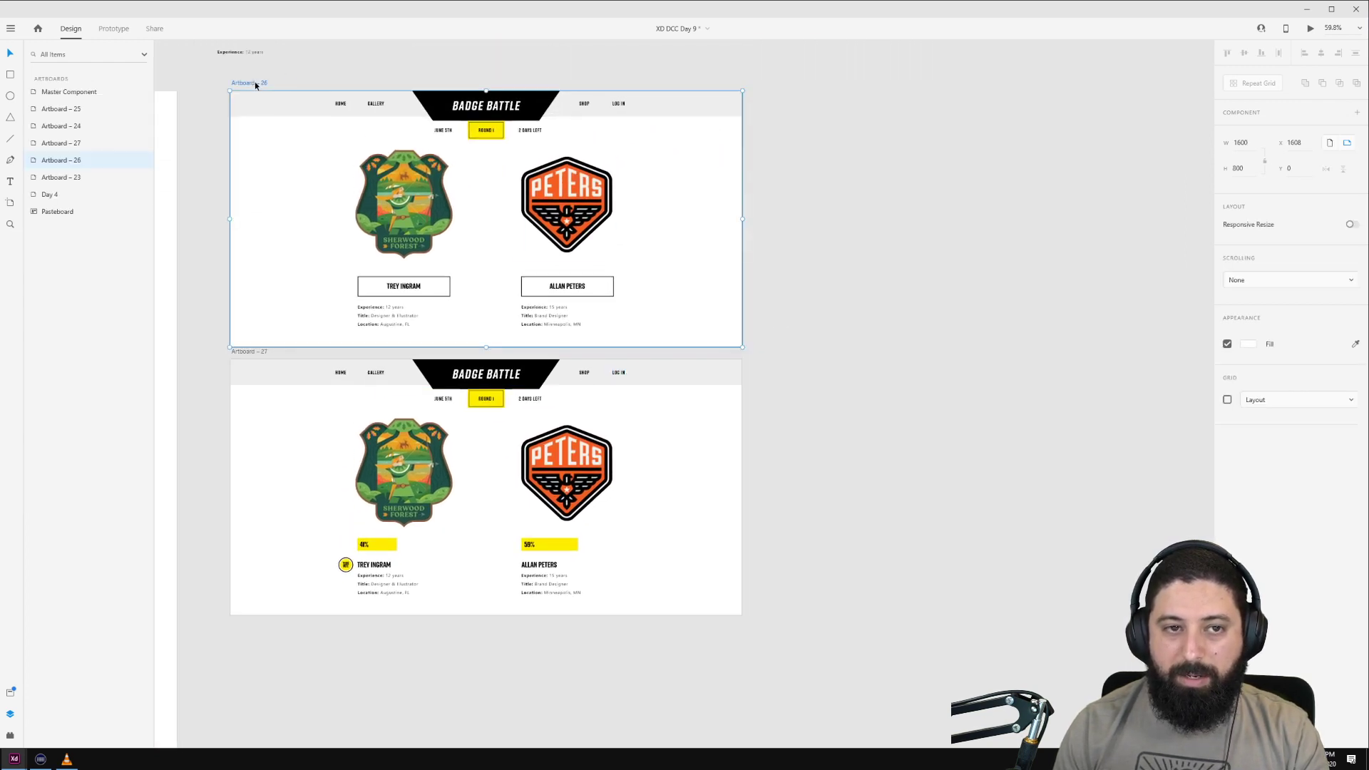
pyautogui.moveTo(253, 86); pyautogui.dragTo(506, 105)
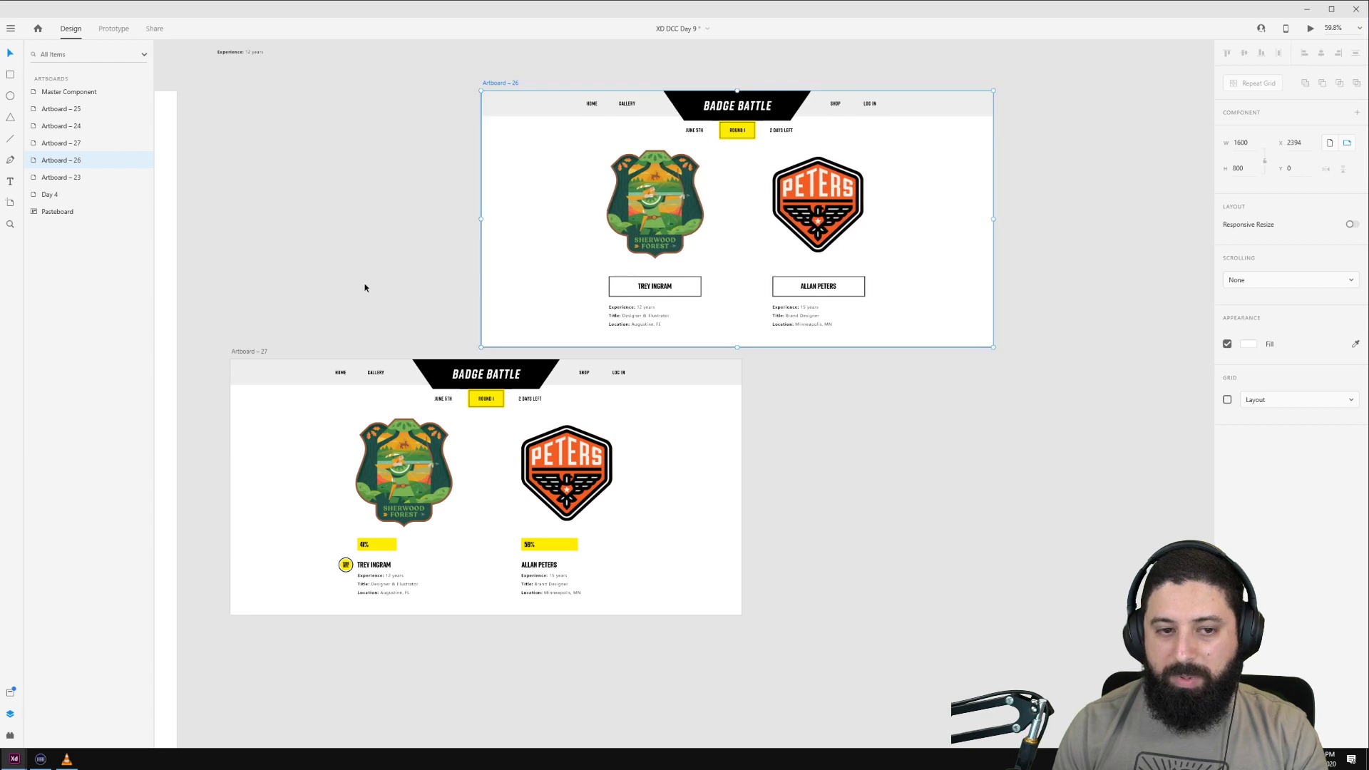
pyautogui.click(364, 287)
# Step: Duplicate the vote results artboard to its right in the same row, leaving a small gap between them
pyautogui.click(241, 351)
pyautogui.moveTo(242, 352); pyautogui.dragTo(759, 366)
pyautogui.click(1149, 267)
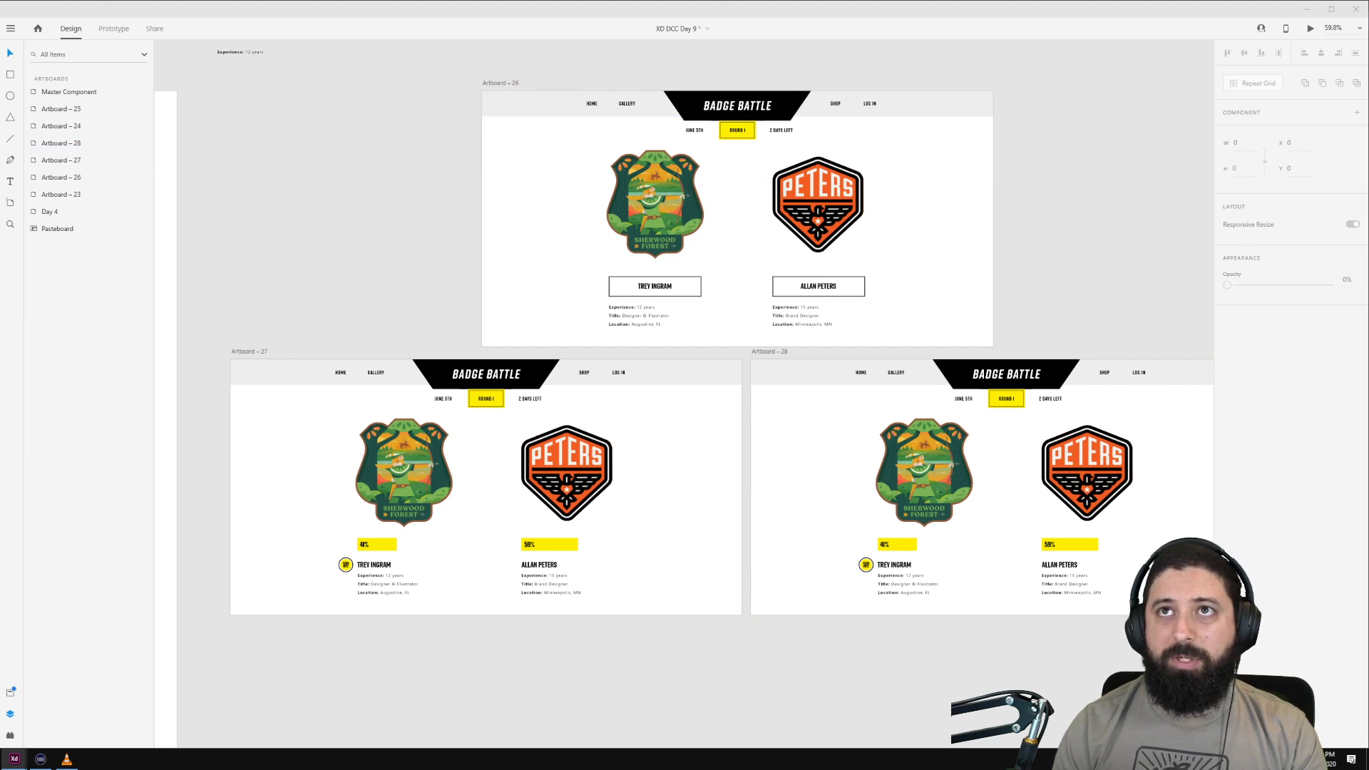
# Step: Move the vote indicator on the duplicated results artboard beside the designer name under the orange badge
pyautogui.click(866, 566)
pyautogui.moveTo(868, 569); pyautogui.dragTo(1030, 567)
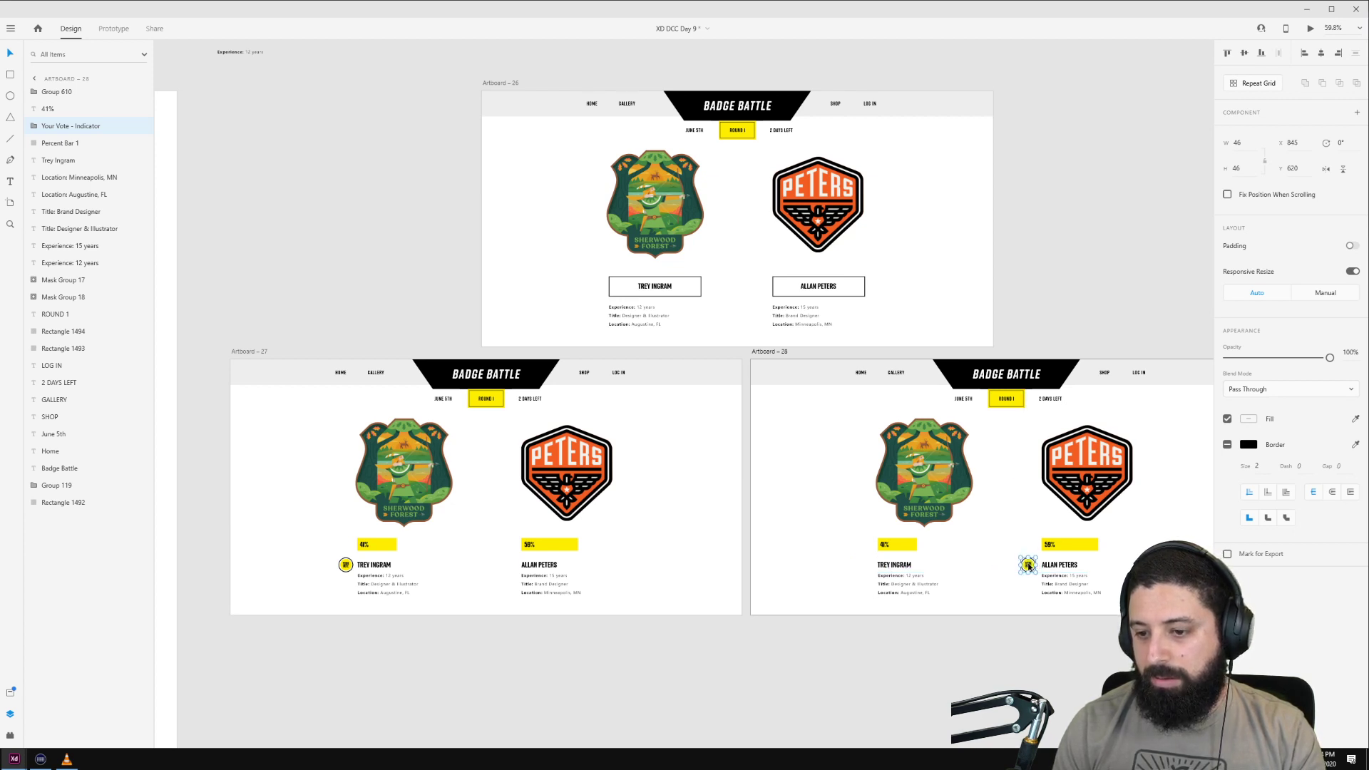
pyautogui.click(1074, 179)
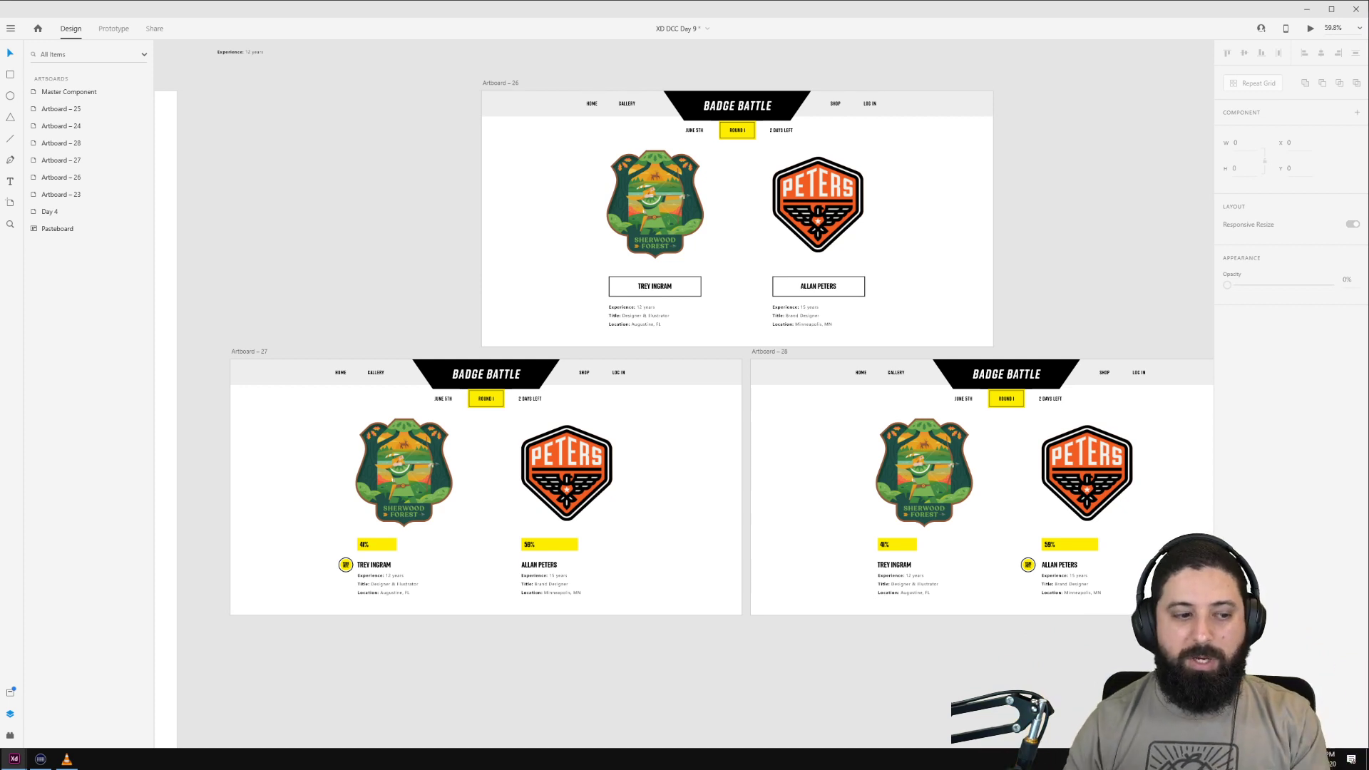
# Step: Add a tap interaction linking the green badge's name button on the voting artboard to Artboard – 27
pyautogui.click(516, 83)
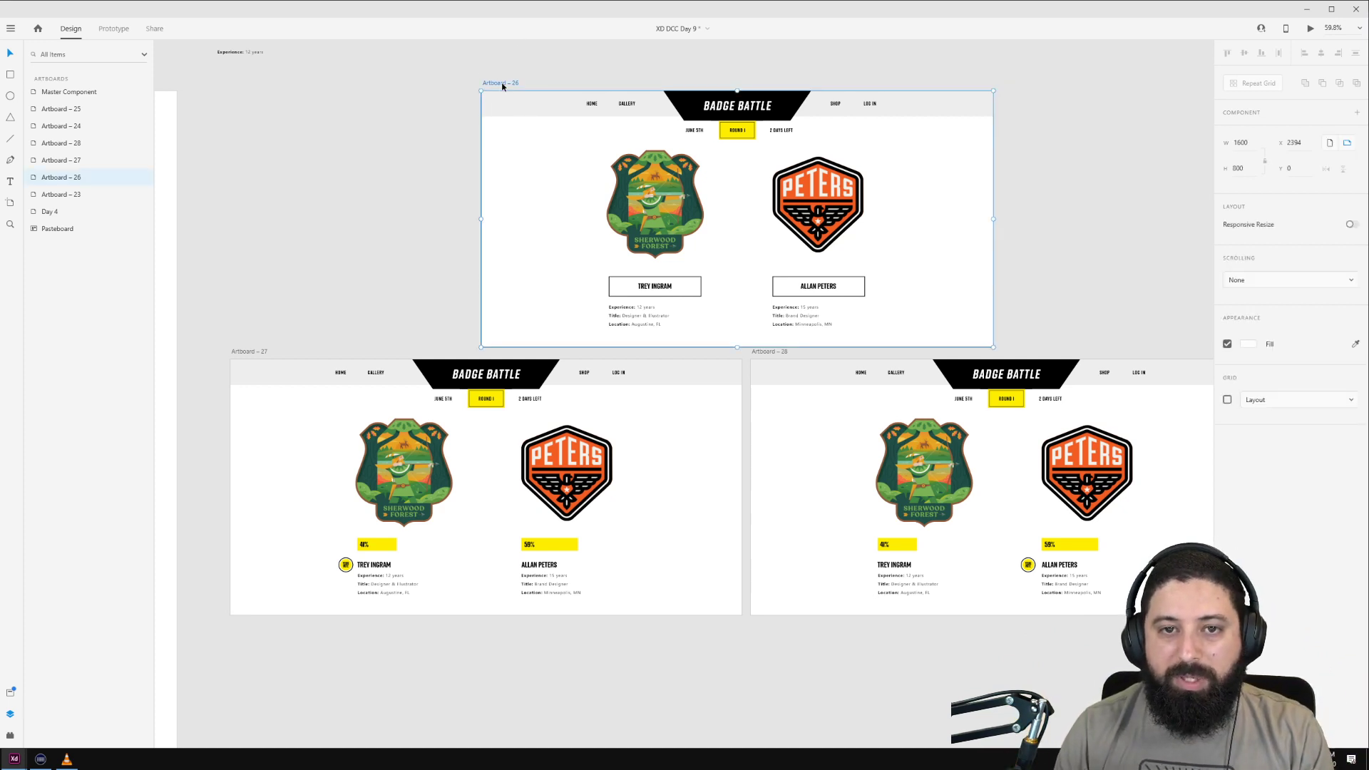
pyautogui.click(113, 29)
pyautogui.click(677, 289)
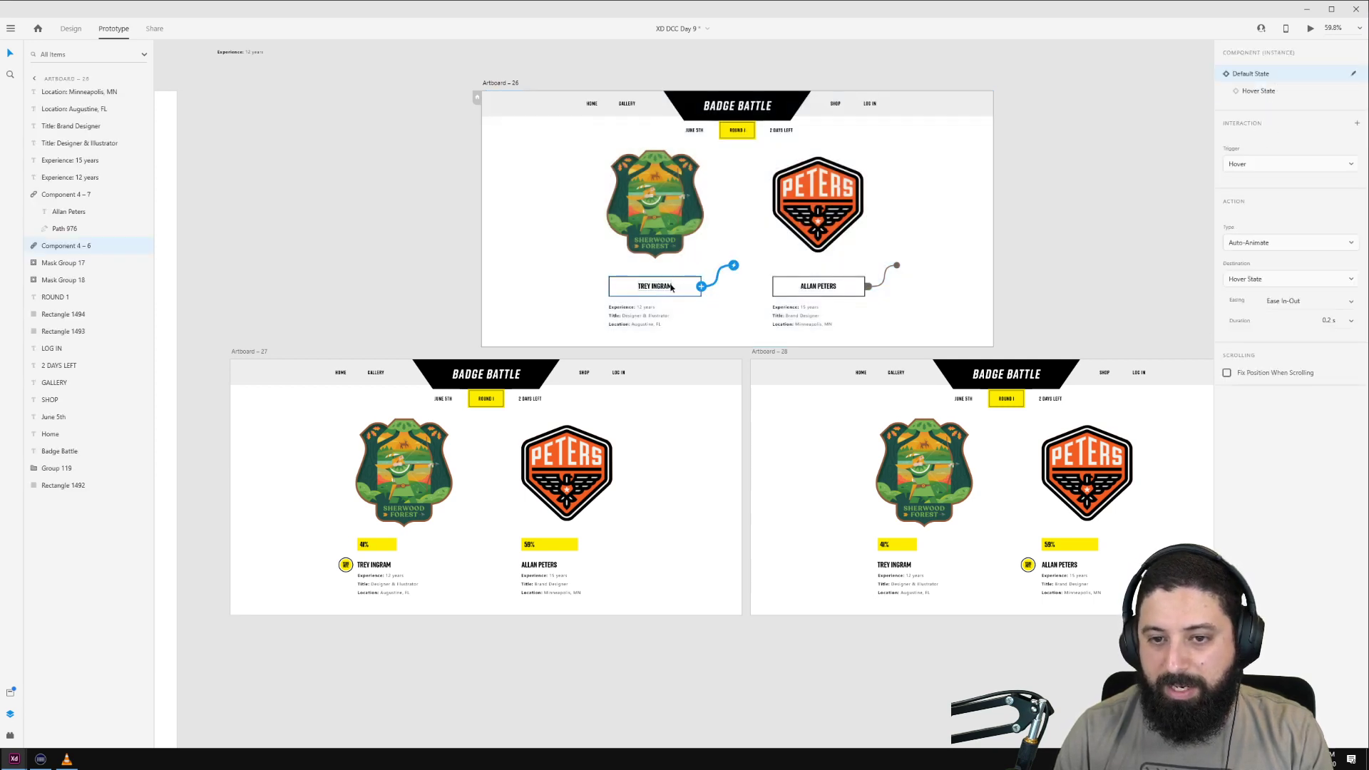
pyautogui.click(604, 285)
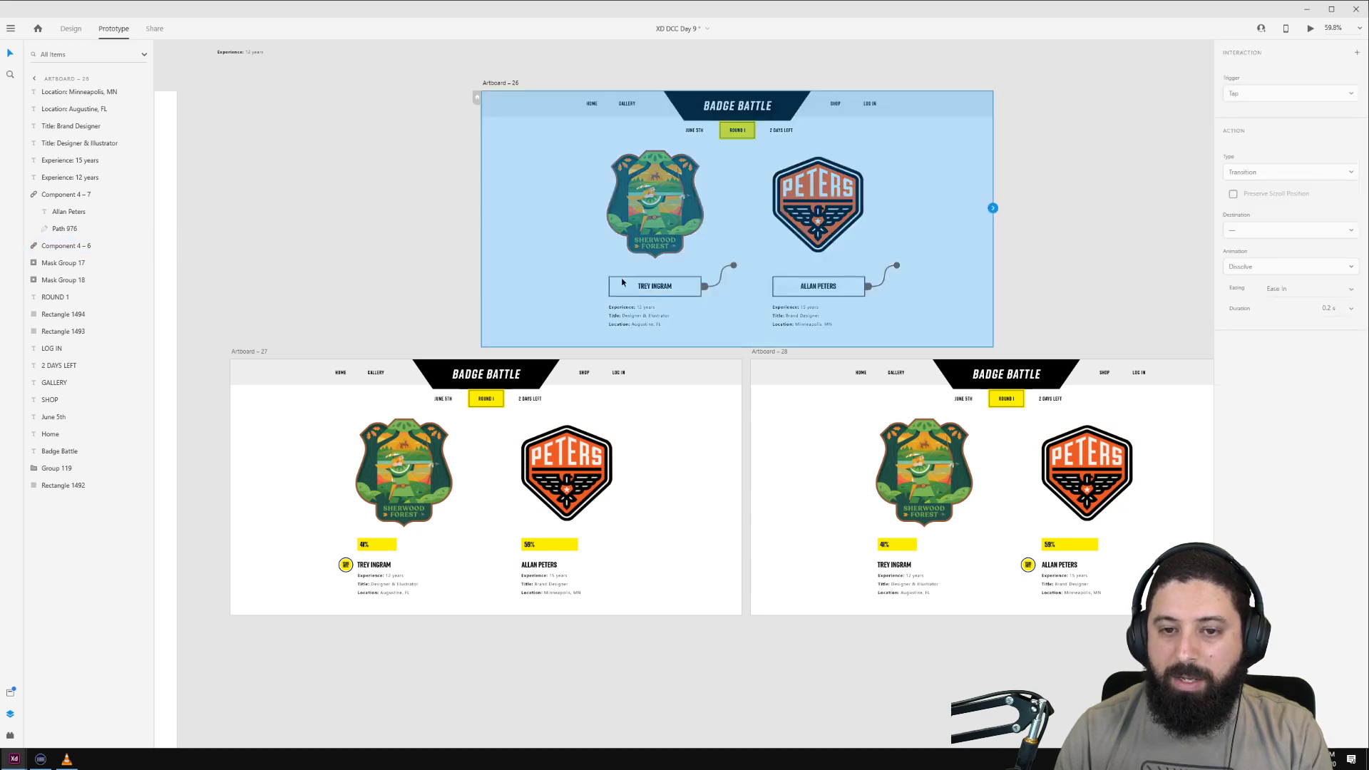
pyautogui.click(388, 275)
pyautogui.click(628, 289)
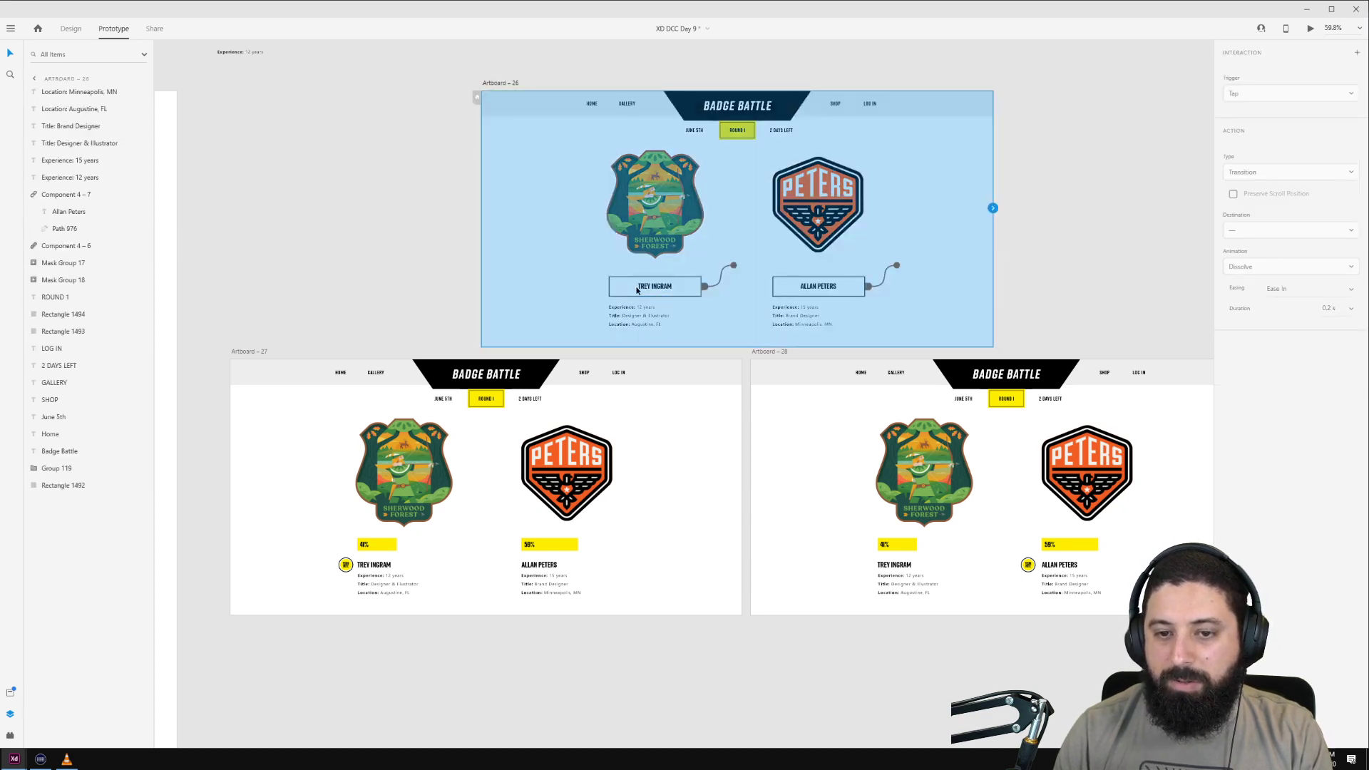
pyautogui.click(648, 295)
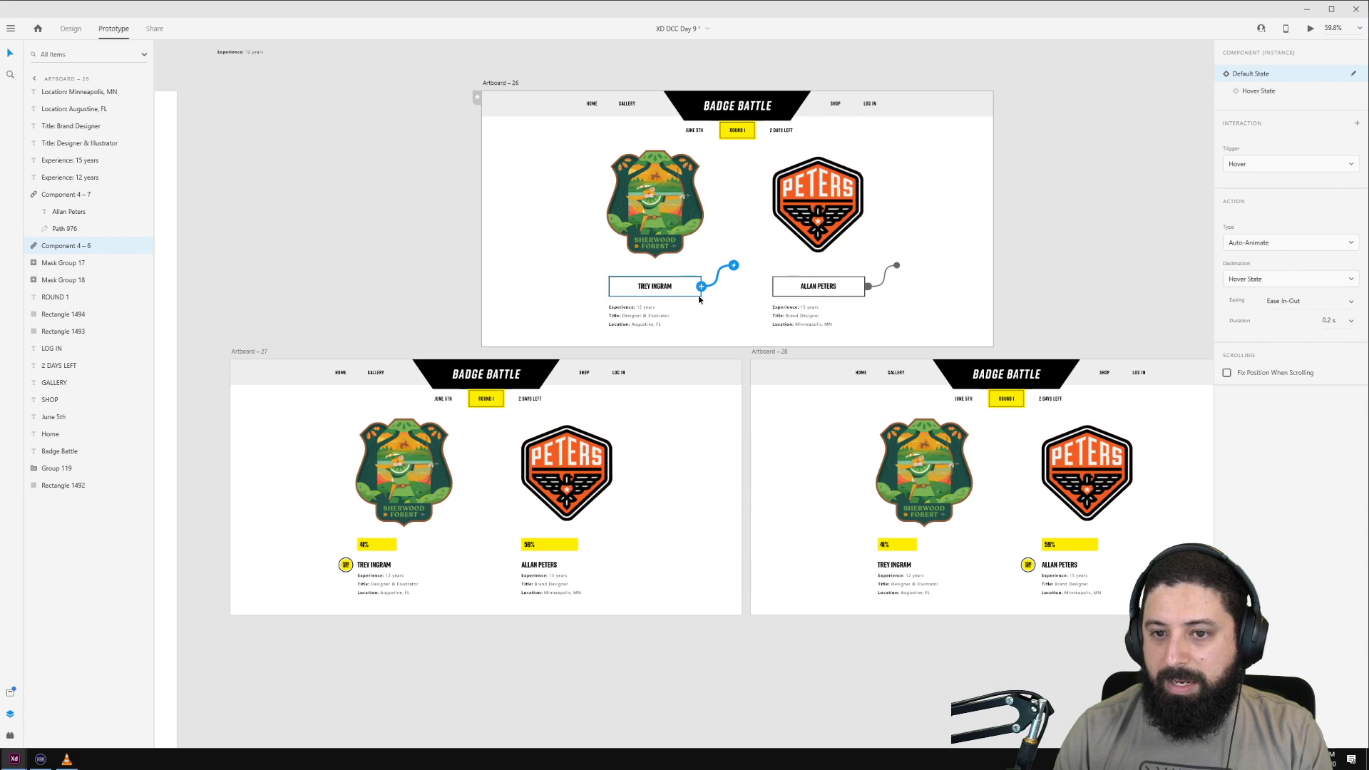
pyautogui.moveTo(701, 286); pyautogui.dragTo(587, 432)
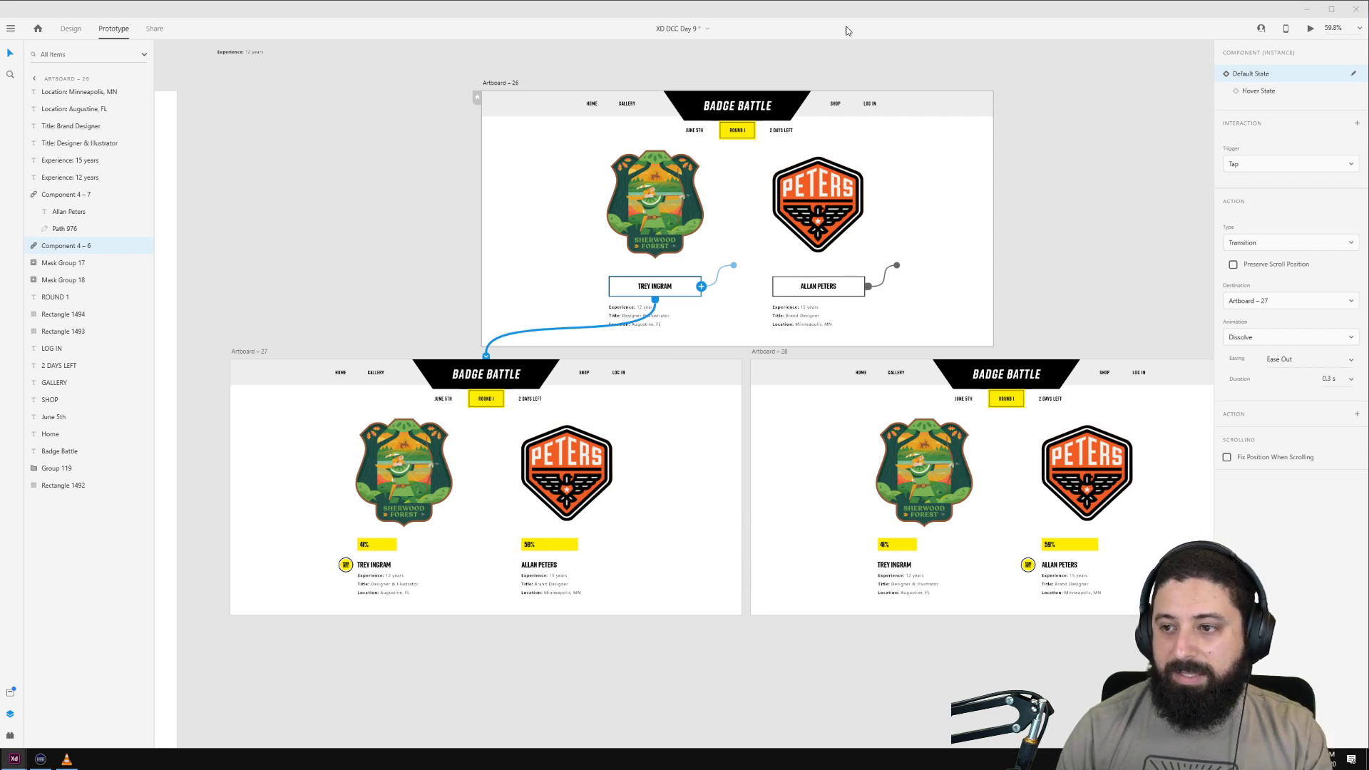
# Step: Set the green badge button's tap interaction to Auto-Animate with Ease In-Out easing and a 0.8 s duration
pyautogui.click(1259, 240)
pyautogui.click(1261, 244)
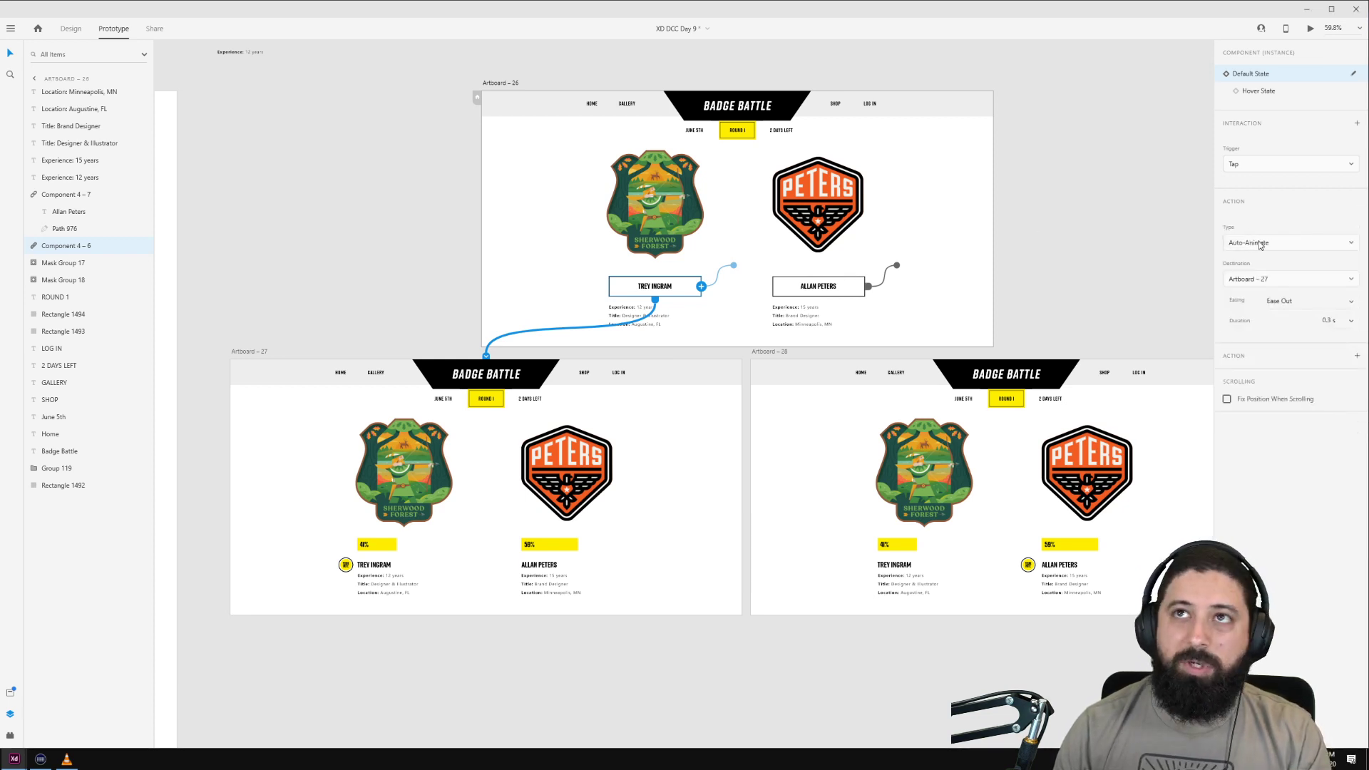
pyautogui.click(1352, 303)
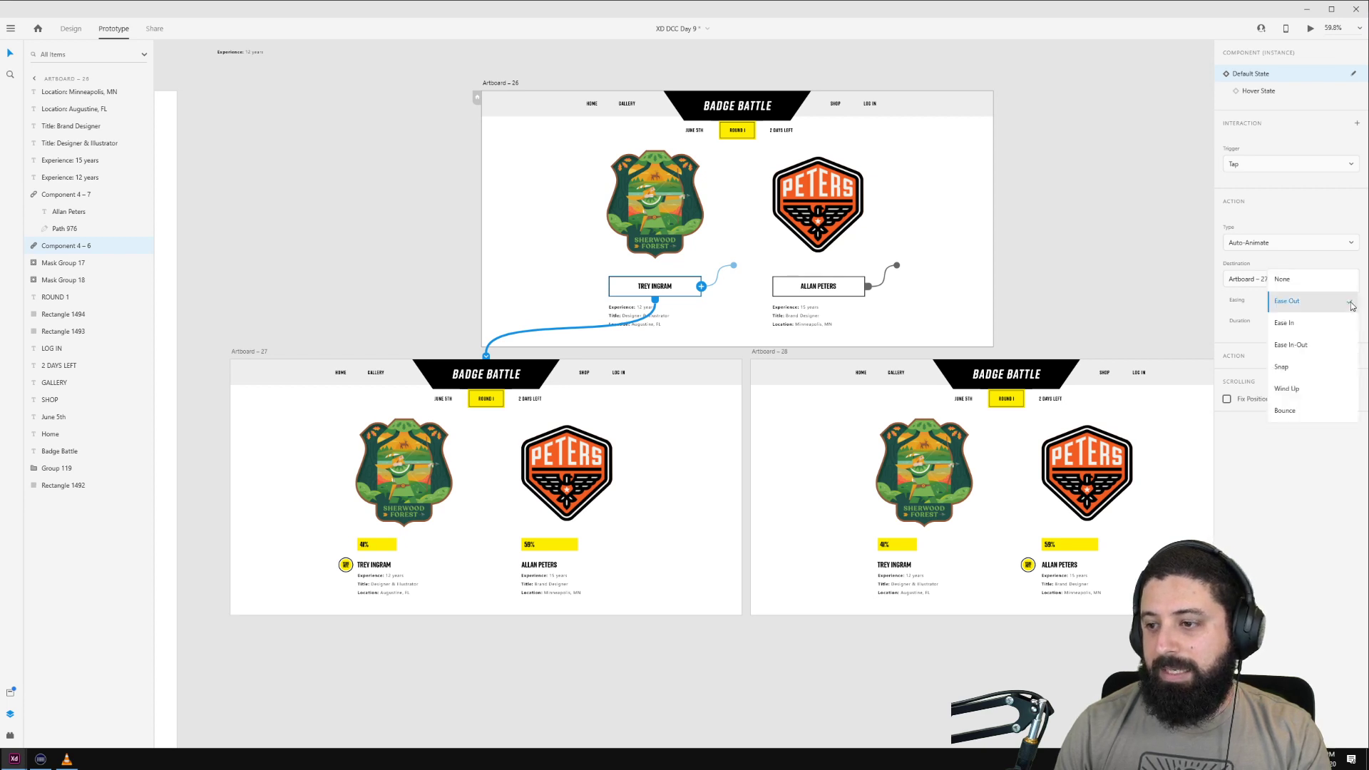
pyautogui.click(1316, 345)
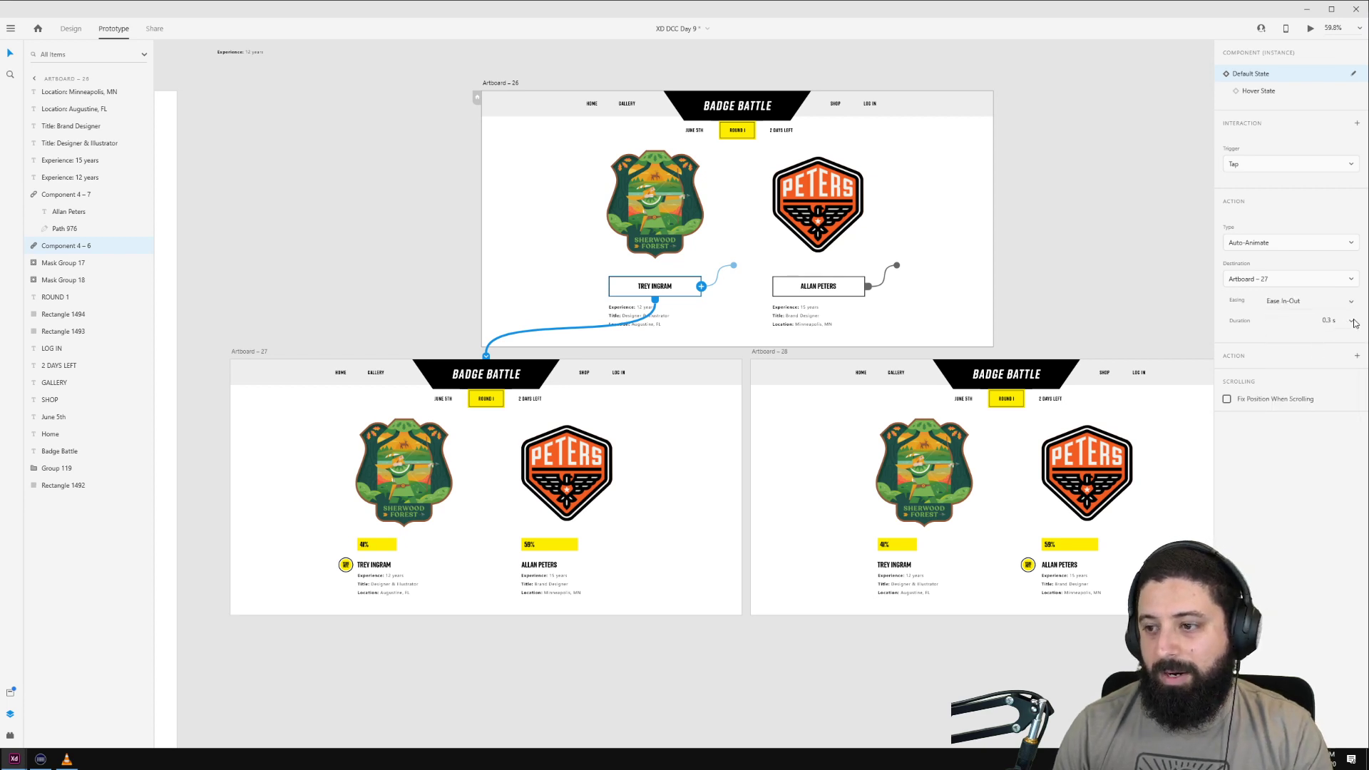
pyautogui.click(1353, 321)
pyautogui.click(1341, 339)
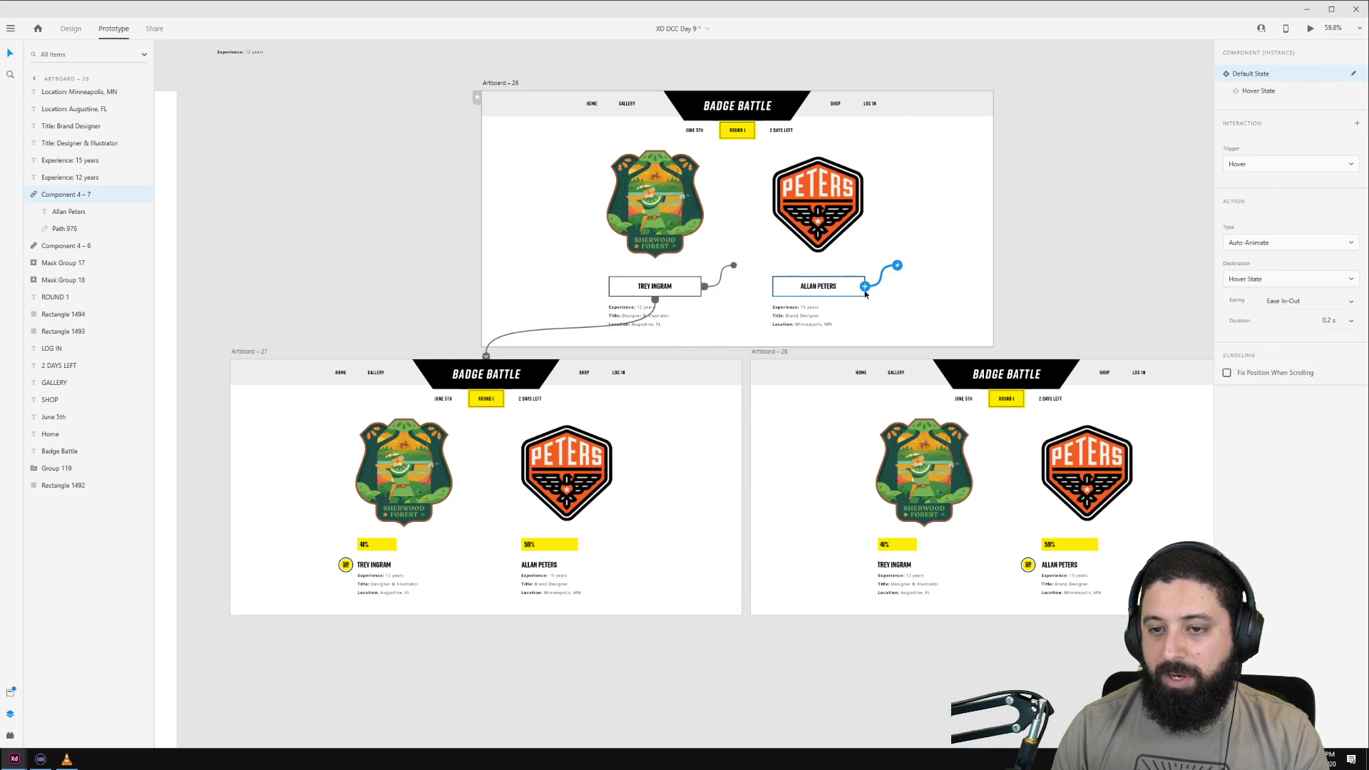
# Step: Add a tap interaction linking the orange badge's name button on the voting artboard to Artboard – 28
pyautogui.moveTo(865, 287); pyautogui.dragTo(996, 508)
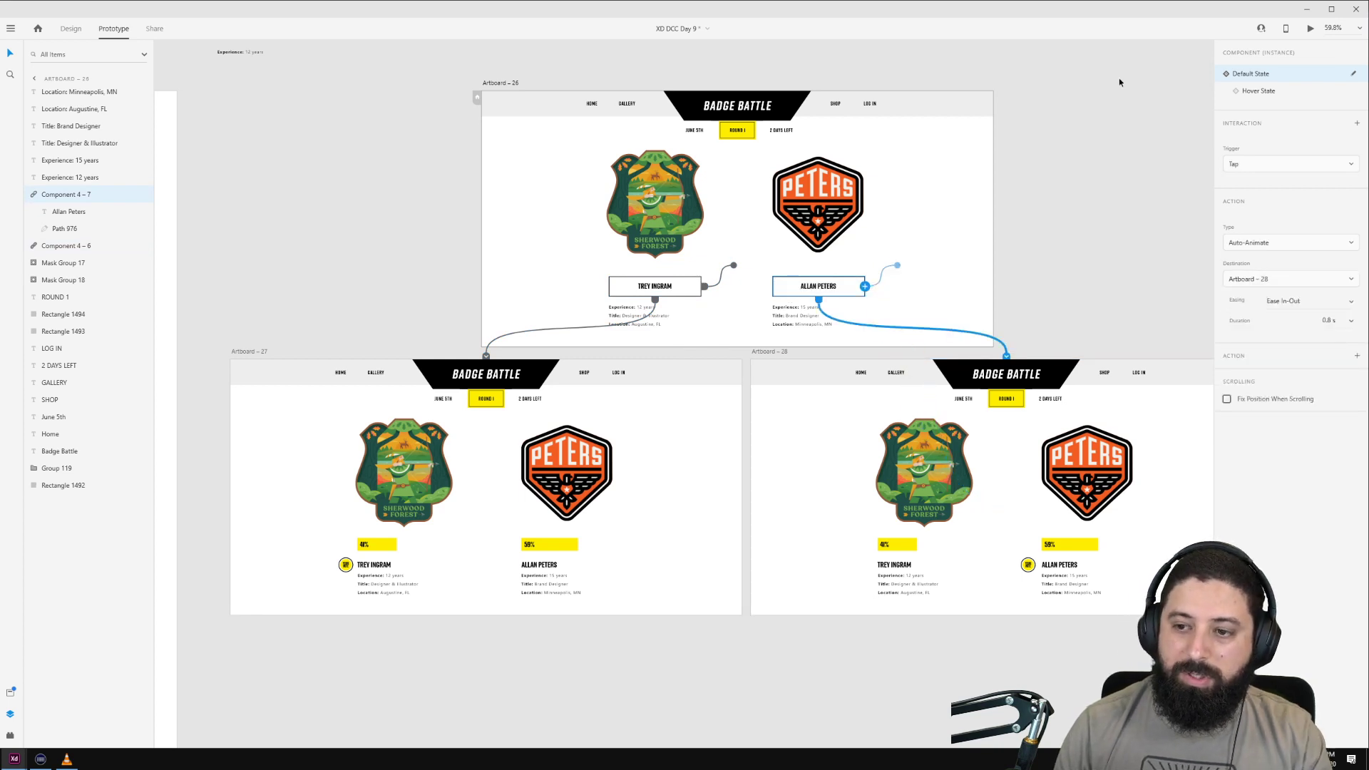
pyautogui.click(904, 567)
pyautogui.moveTo(913, 568)
pyautogui.mouseDown()
pyautogui.moveTo(400, 559)
pyautogui.moveTo(801, 599)
pyautogui.moveTo(895, 565)
pyautogui.mouseUp()
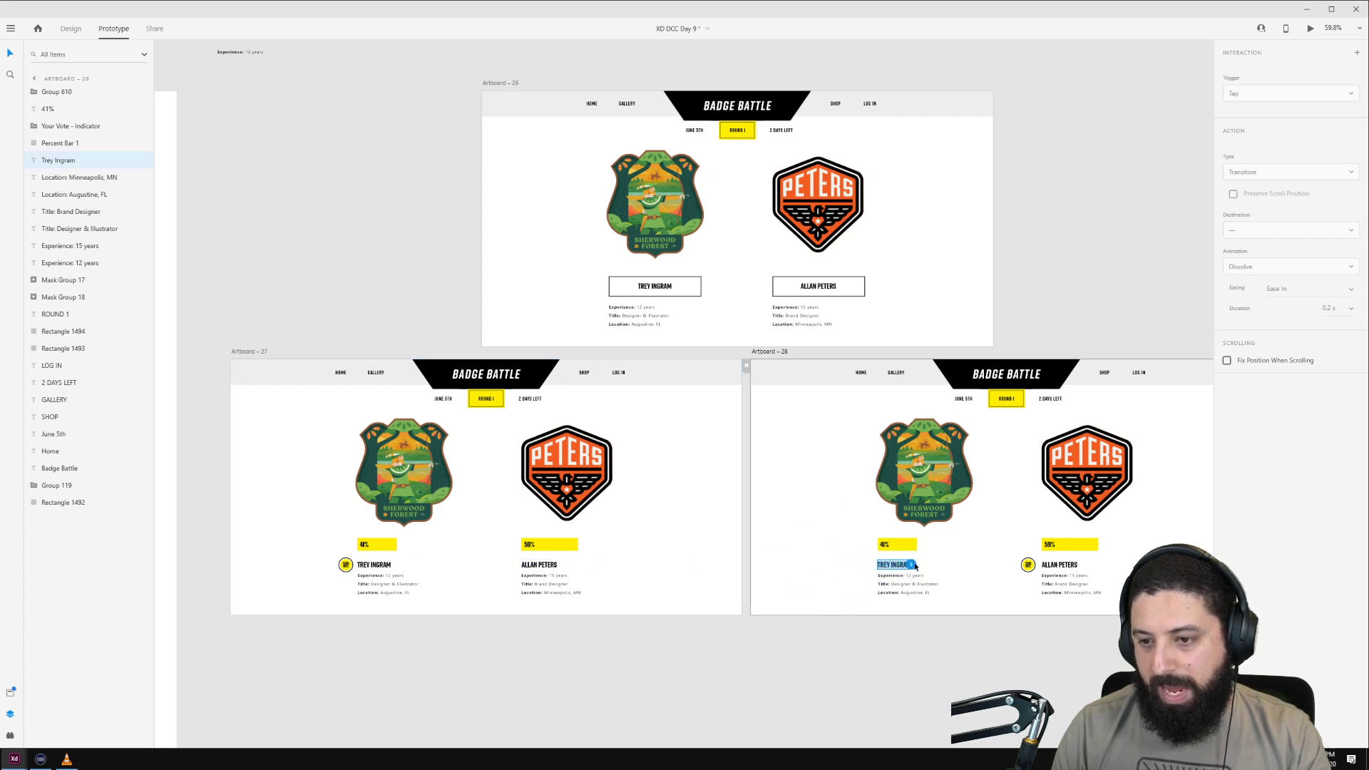
# Step: Link the Badge Battle header banner on both results artboards back to the voting artboard
pyautogui.click(1041, 377)
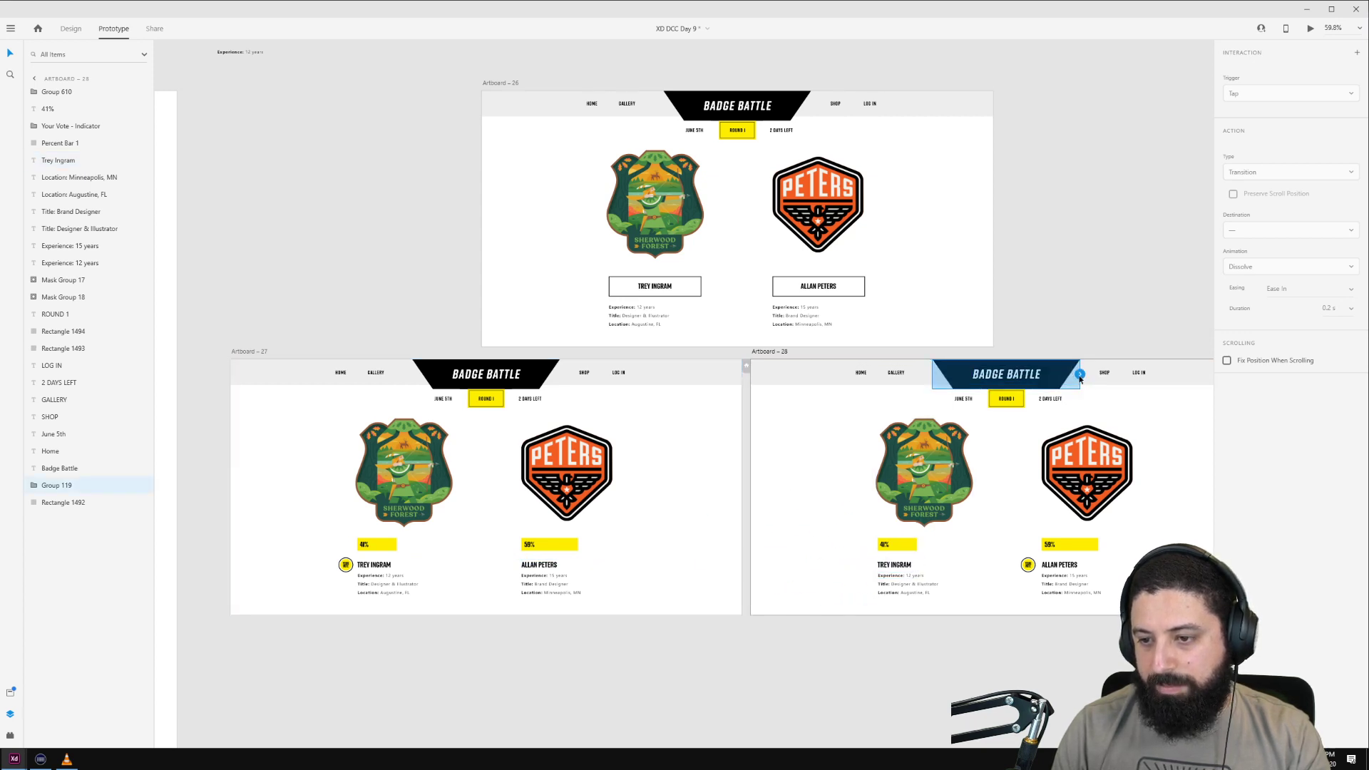
pyautogui.moveTo(1081, 374); pyautogui.dragTo(843, 187)
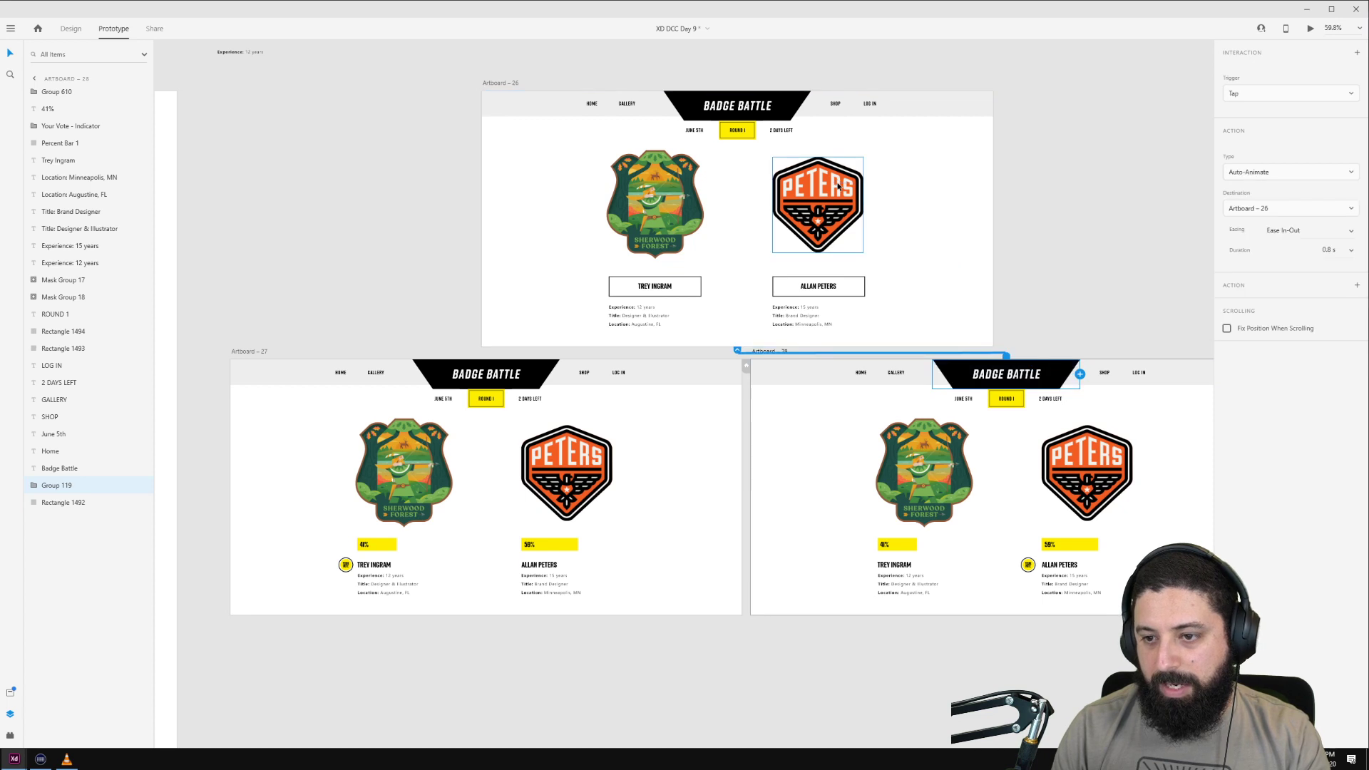
pyautogui.click(433, 378)
pyautogui.moveTo(559, 374); pyautogui.dragTo(701, 187)
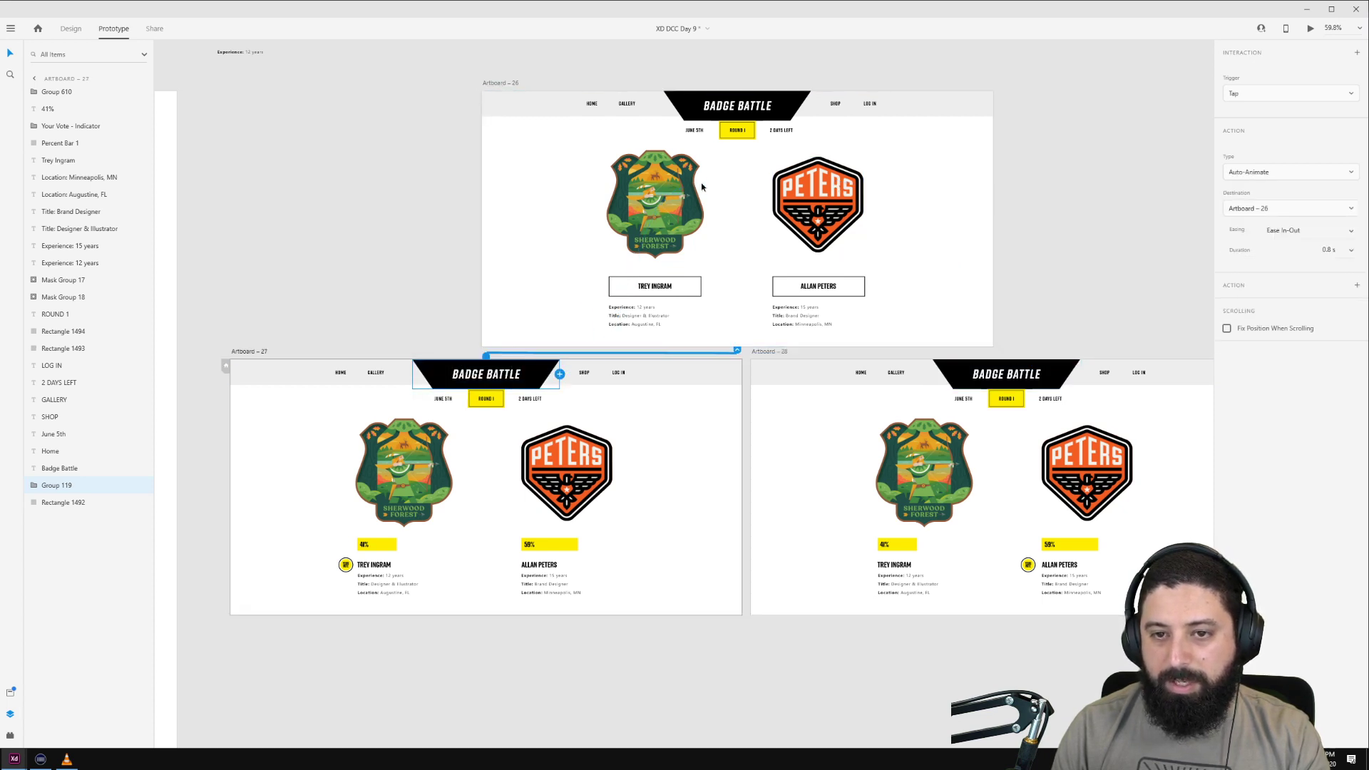
pyautogui.click(323, 138)
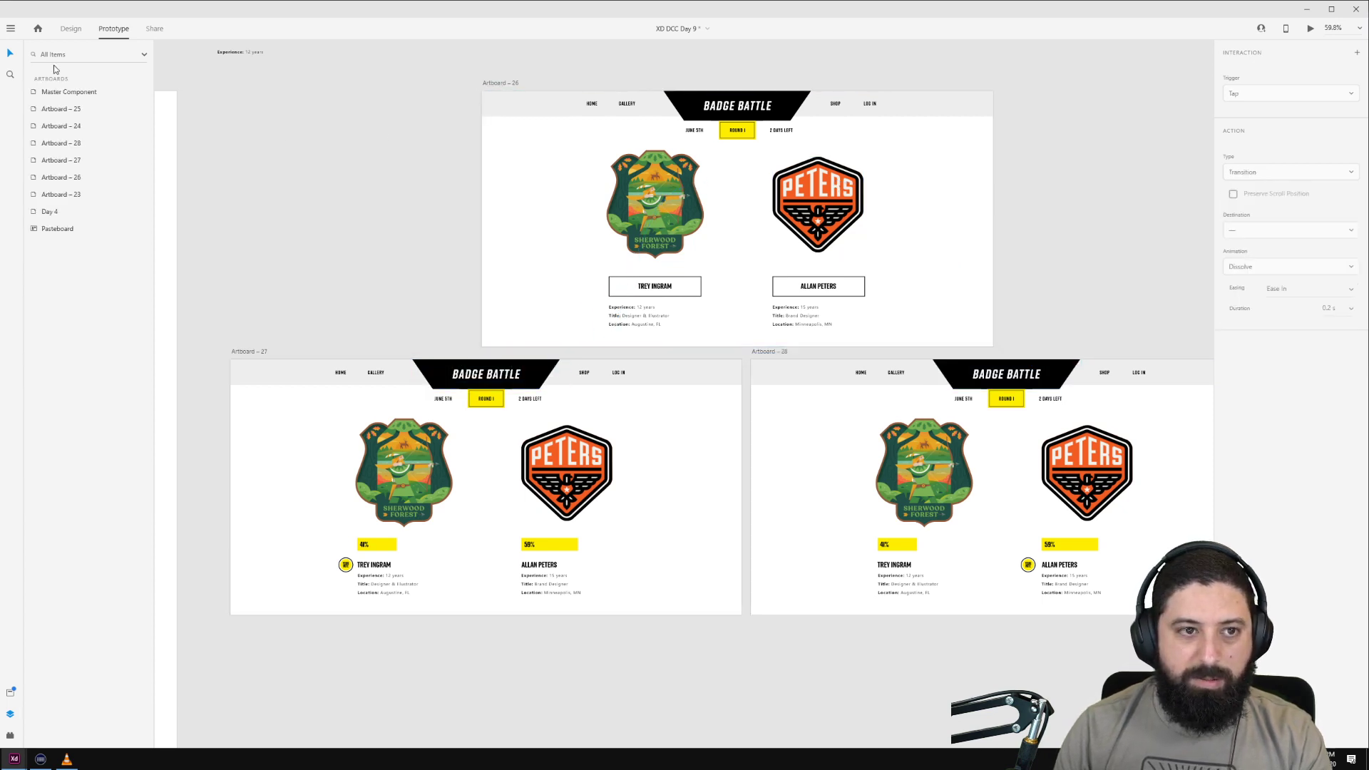
# Step: Preview the prototype from the voting artboard to test the voting interactions, and close the preview
pyautogui.click(70, 29)
pyautogui.click(501, 83)
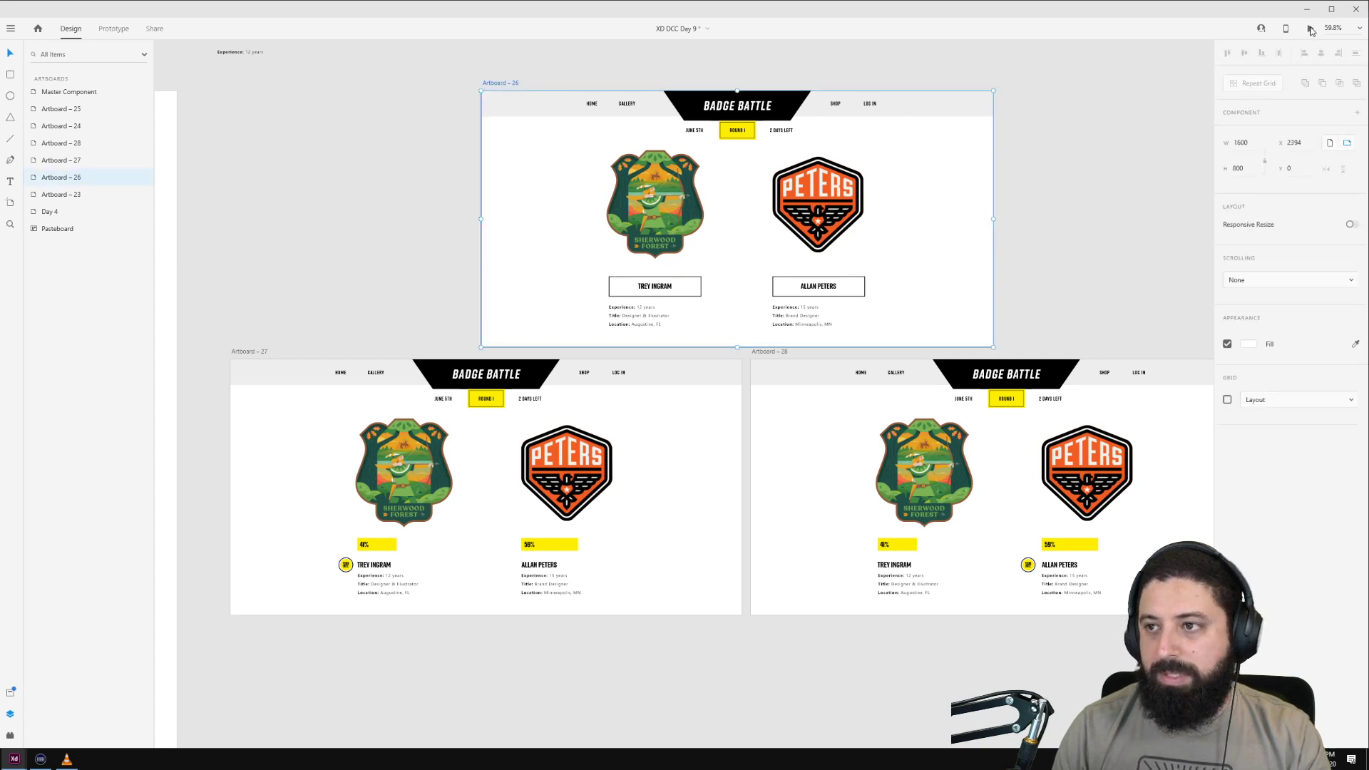
pyautogui.click(1311, 28)
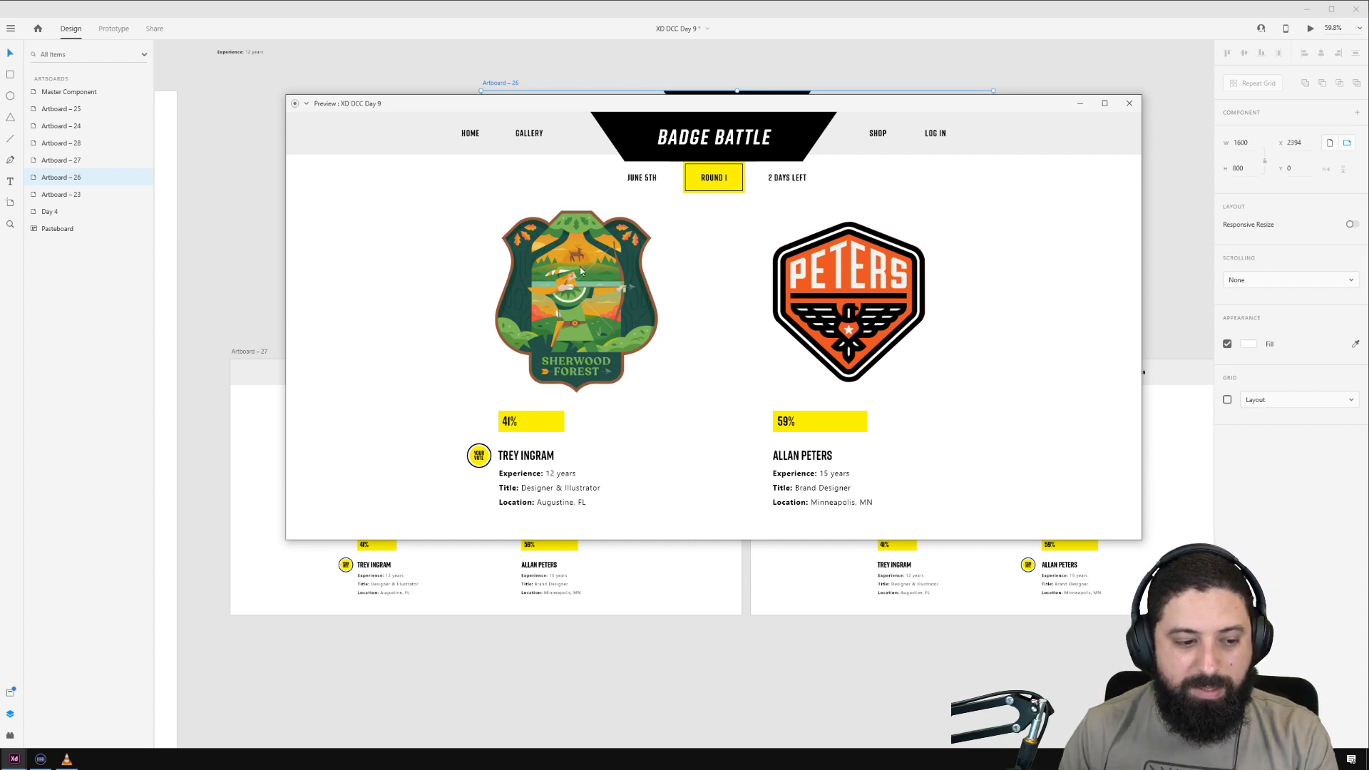
pyautogui.click(1129, 104)
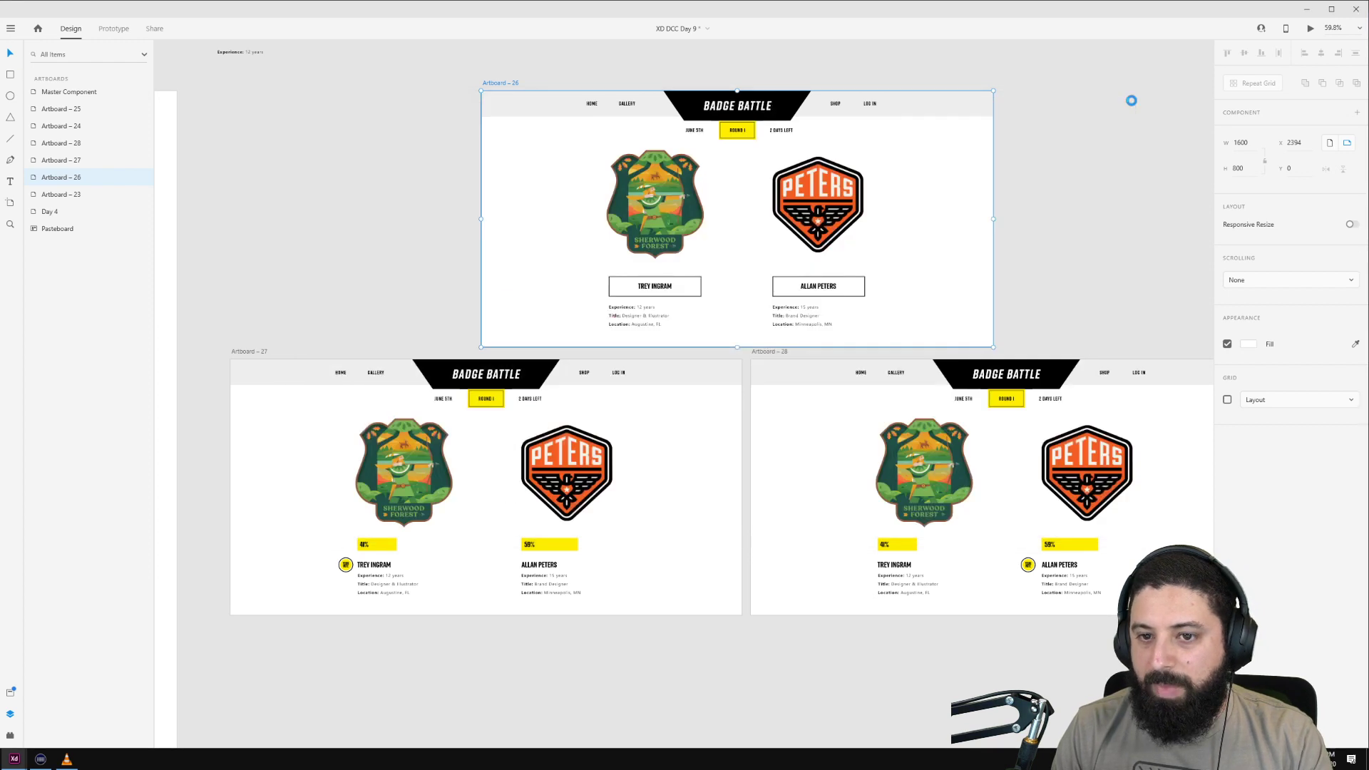
pyautogui.click(350, 174)
# Step: Rename the green badge's mask group on the voting artboard to its designer's first name followed by "Badge"
pyautogui.click(692, 208)
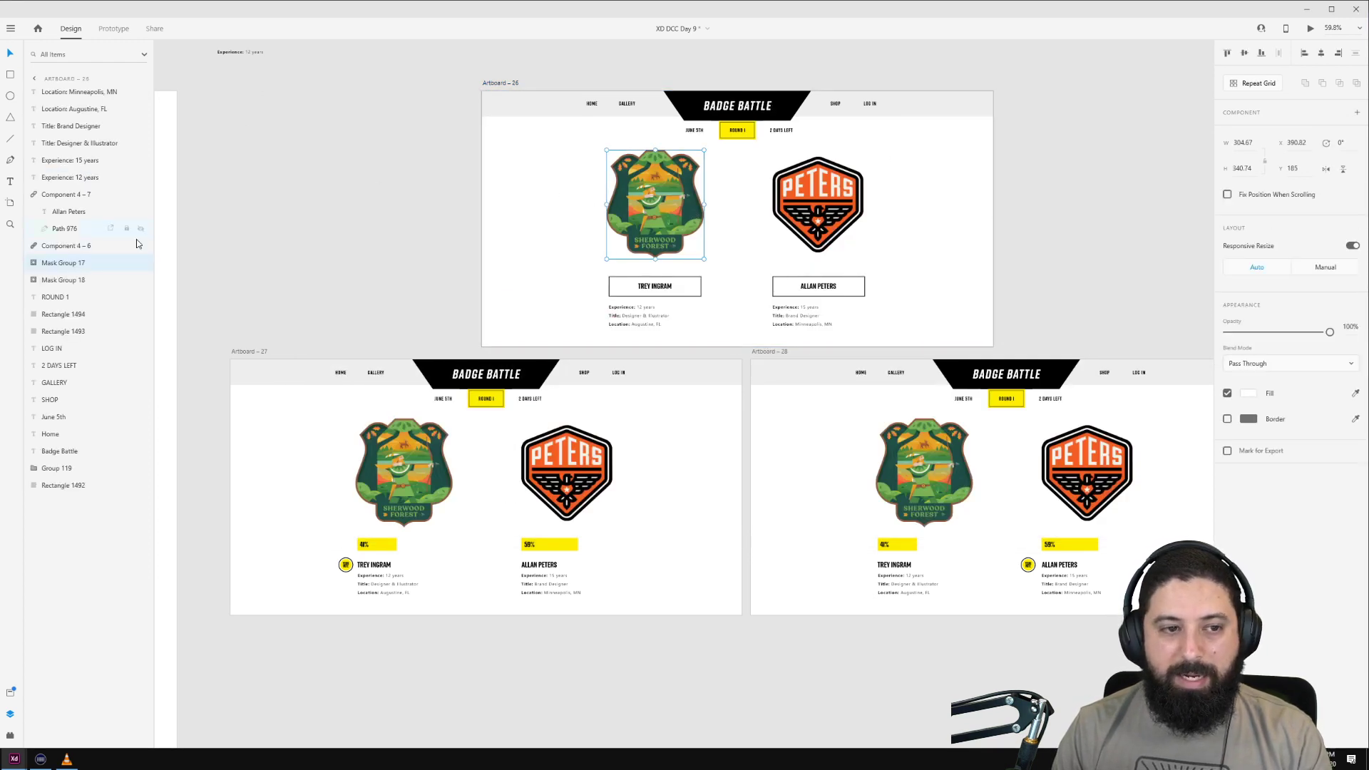
pyautogui.doubleClick(60, 266)
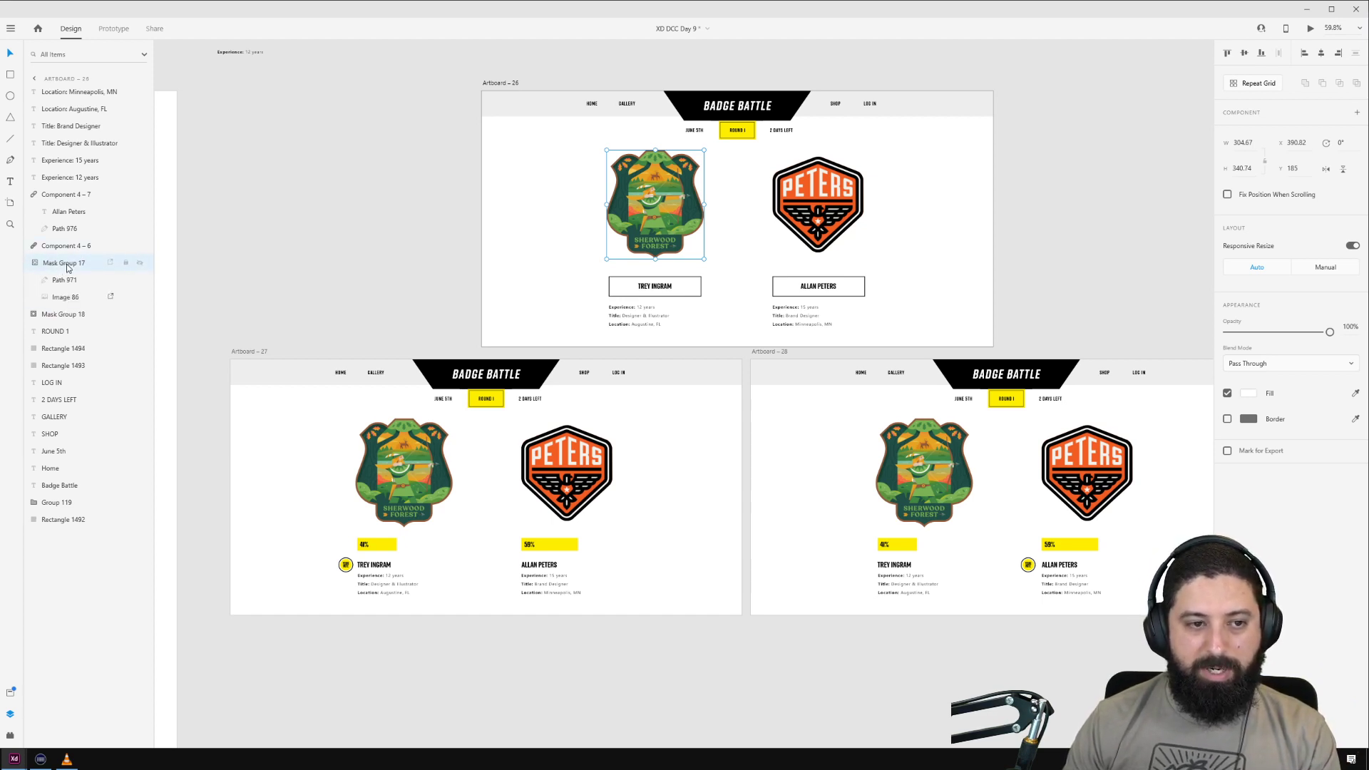
pyautogui.rightClick(68, 266)
pyautogui.click(106, 356)
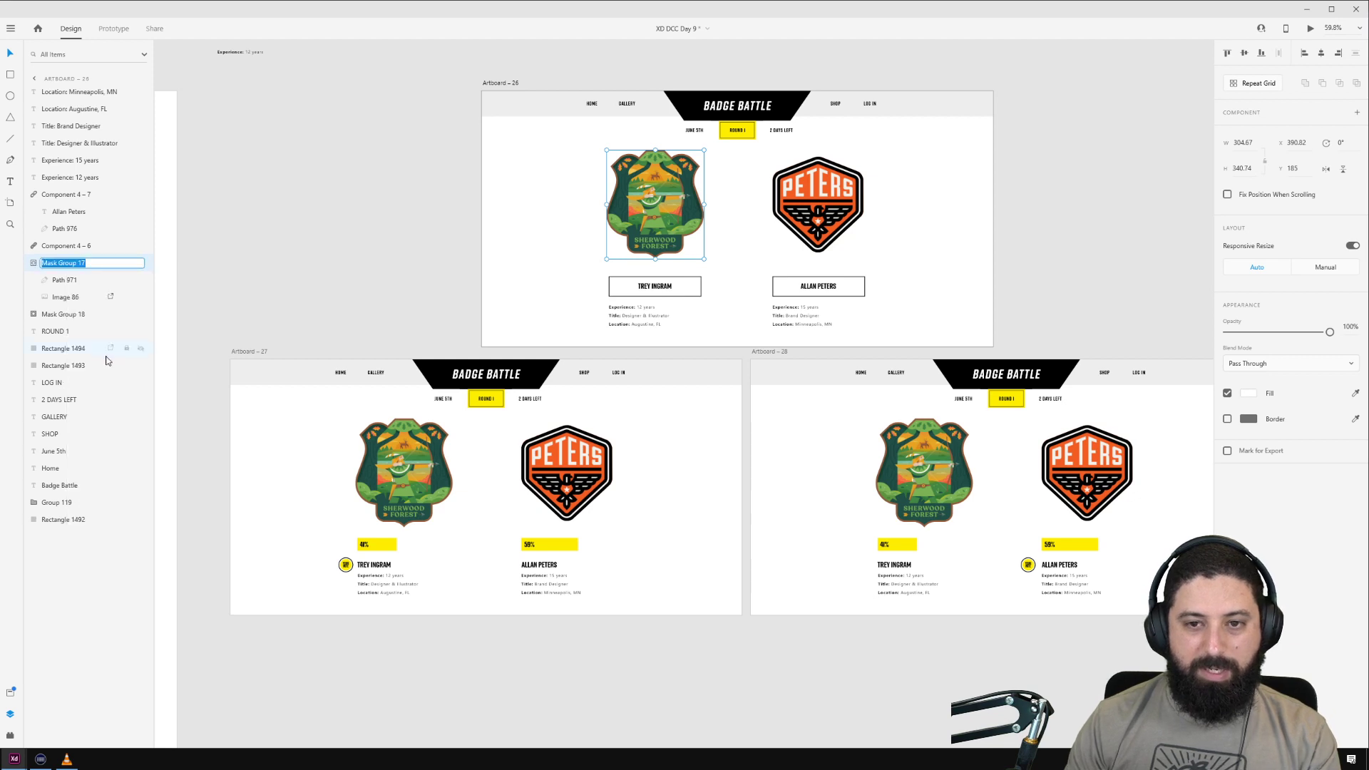
pyautogui.write('Trey Badg')
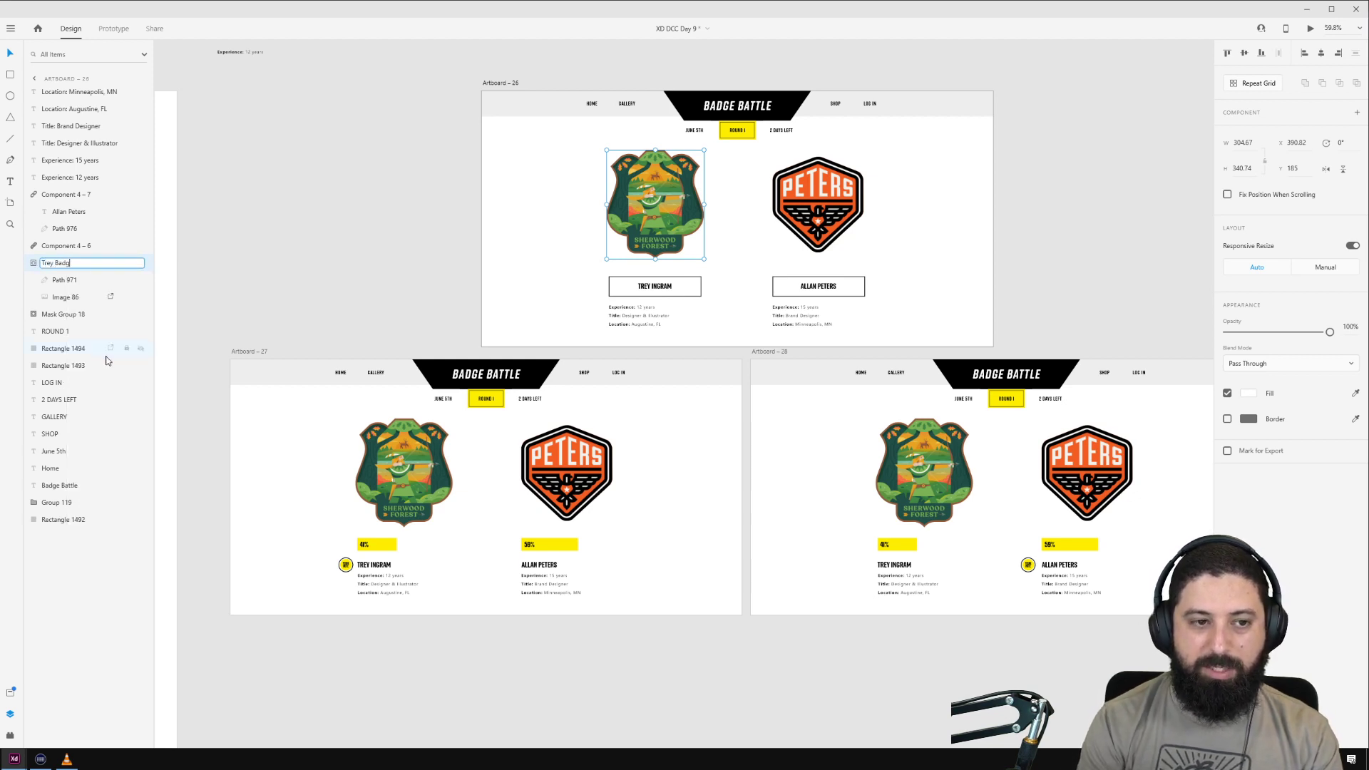
pyautogui.write('e')
pyautogui.press('Return')
# Step: Rename the orange badge's mask group on the voting artboard to its designer's first name followed by "Badge"
pyautogui.click(47, 319)
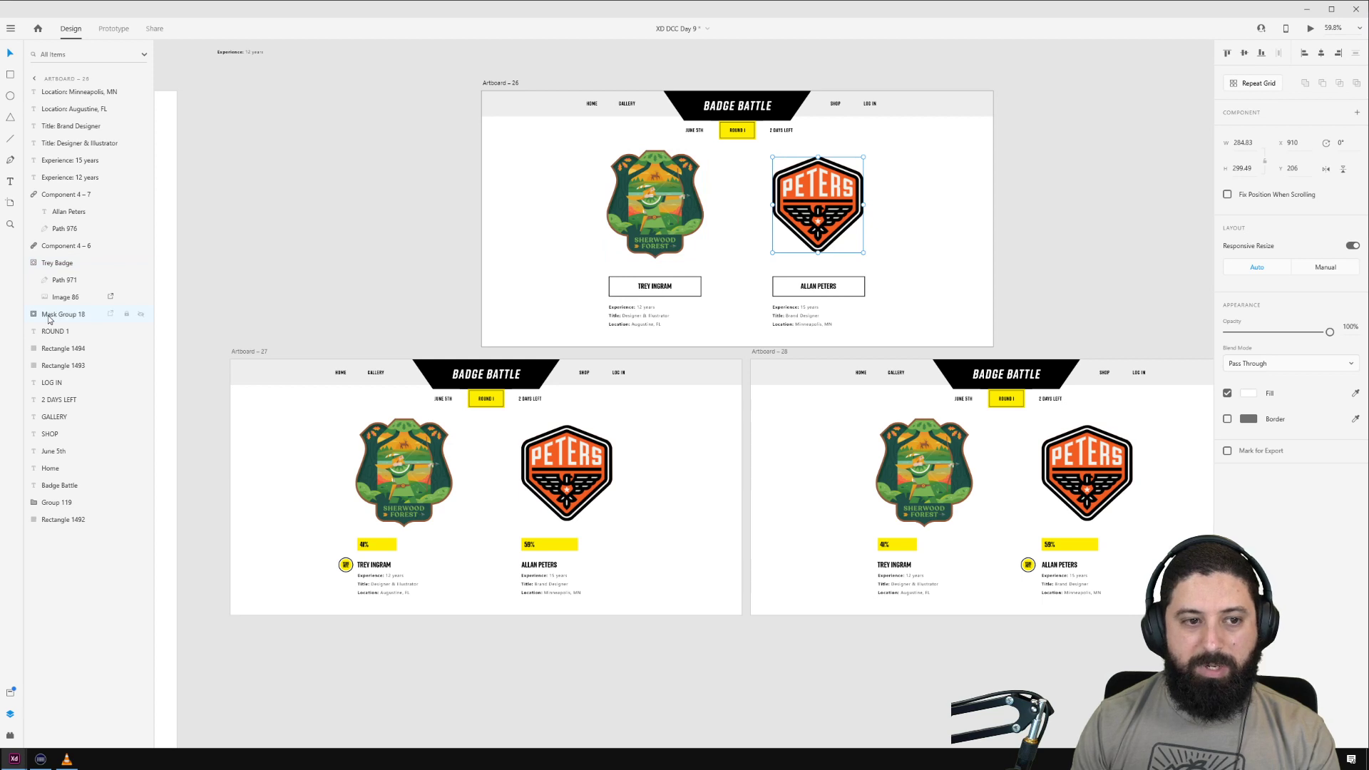
pyautogui.rightClick(48, 319)
pyautogui.click(87, 403)
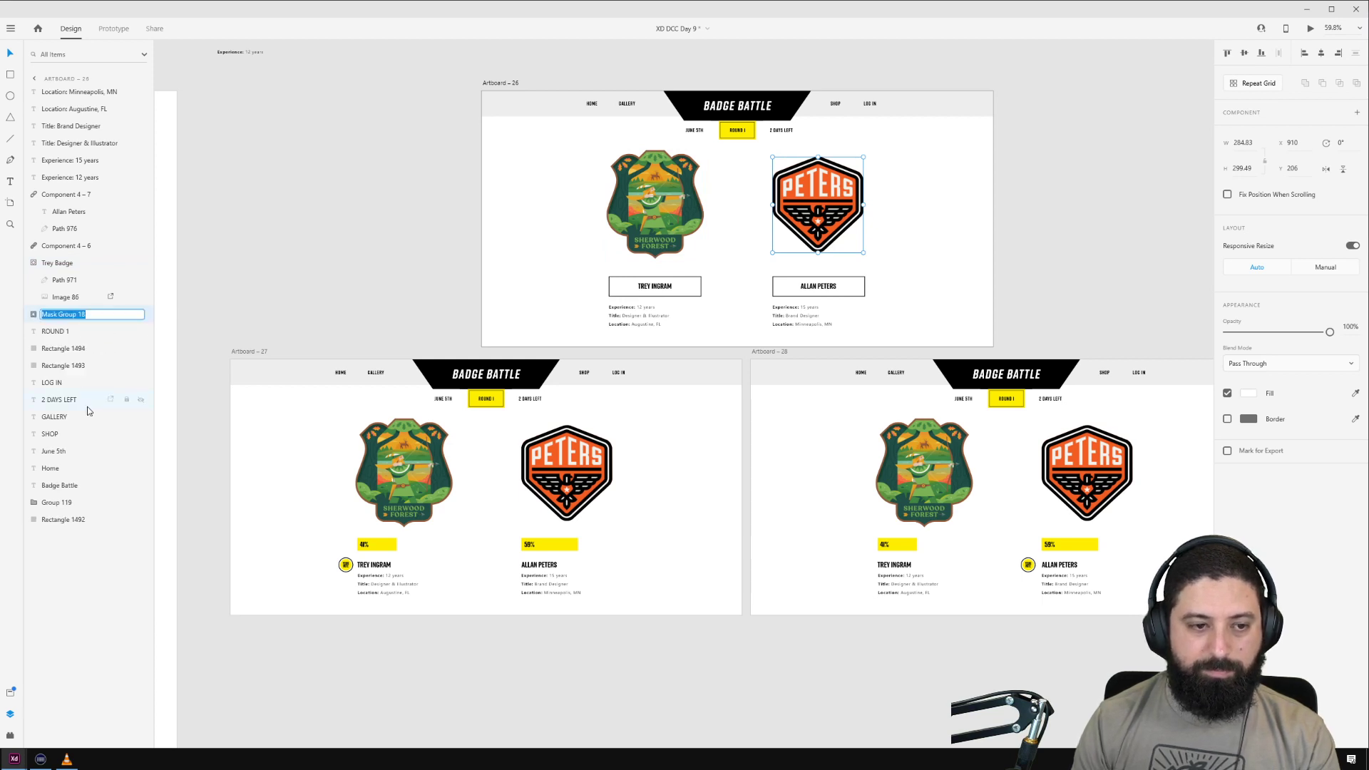
pyautogui.write('Allan Bad')
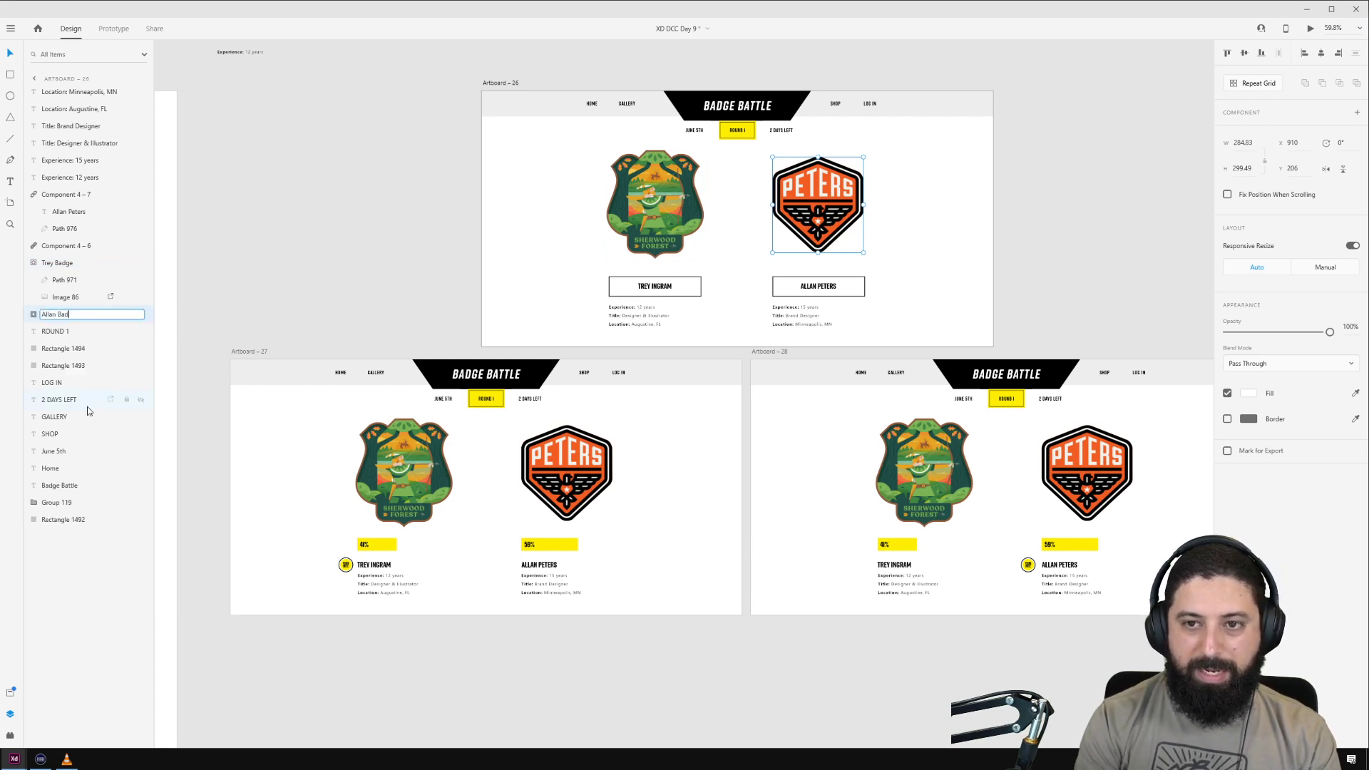
pyautogui.write('ge')
pyautogui.press('Return')
# Step: Rename the voting artboard's Badge Battle header text layer as Logo
pyautogui.click(757, 106)
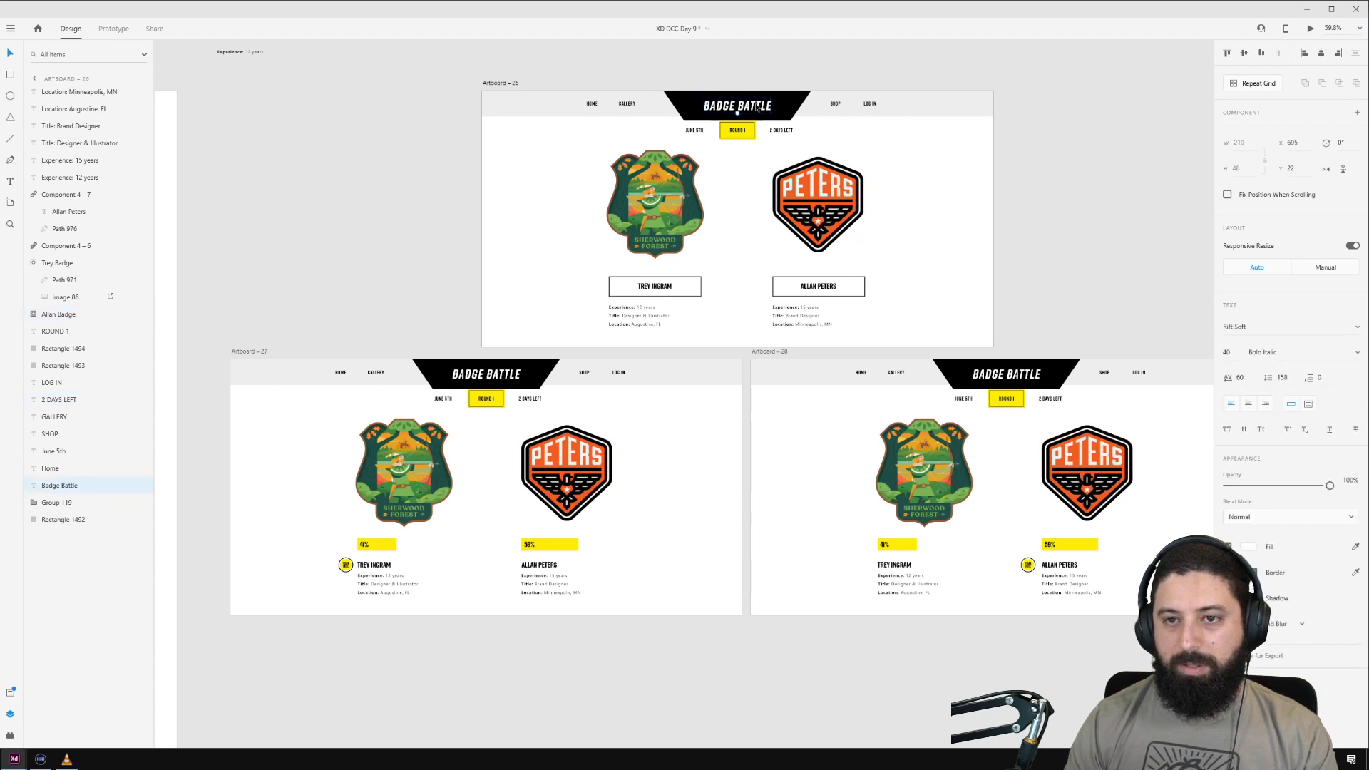
pyautogui.rightClick(53, 486)
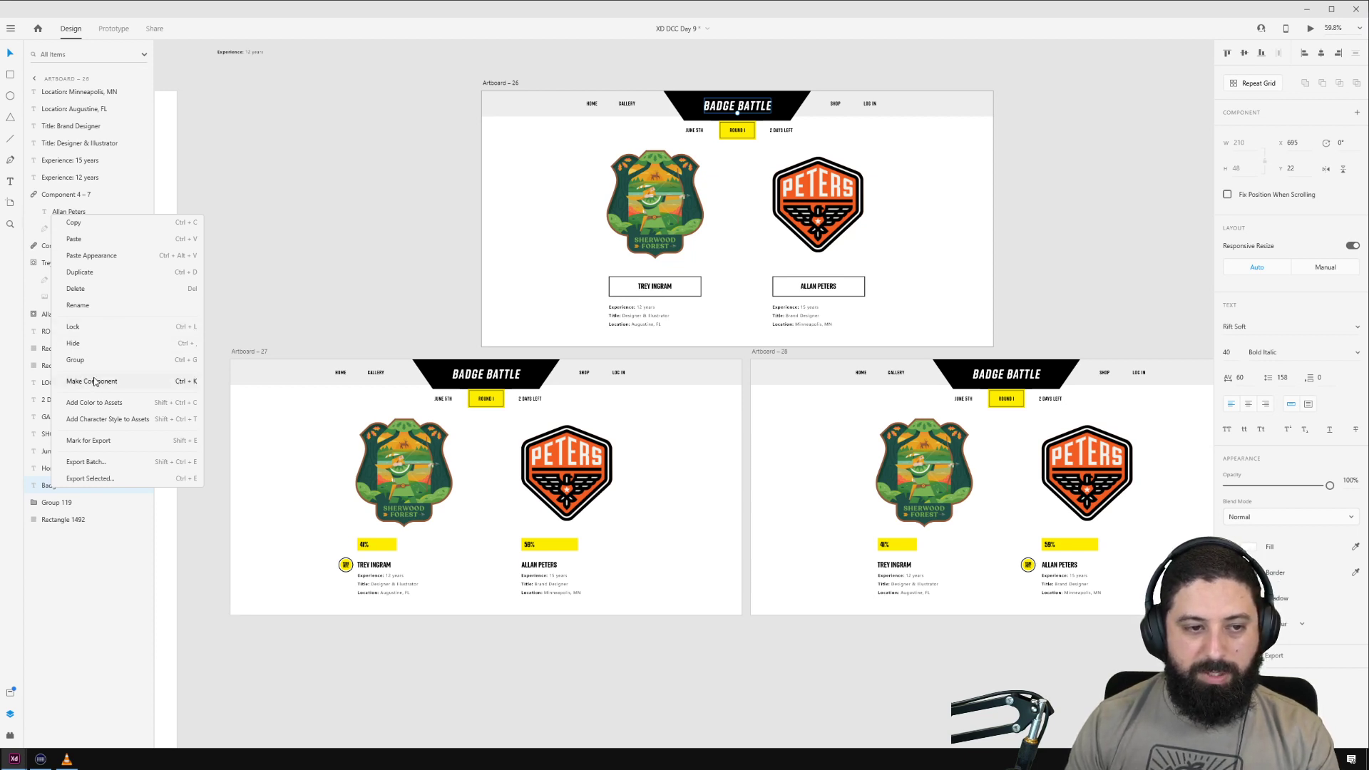
pyautogui.click(102, 307)
pyautogui.write('Logo')
pyautogui.press('Return')
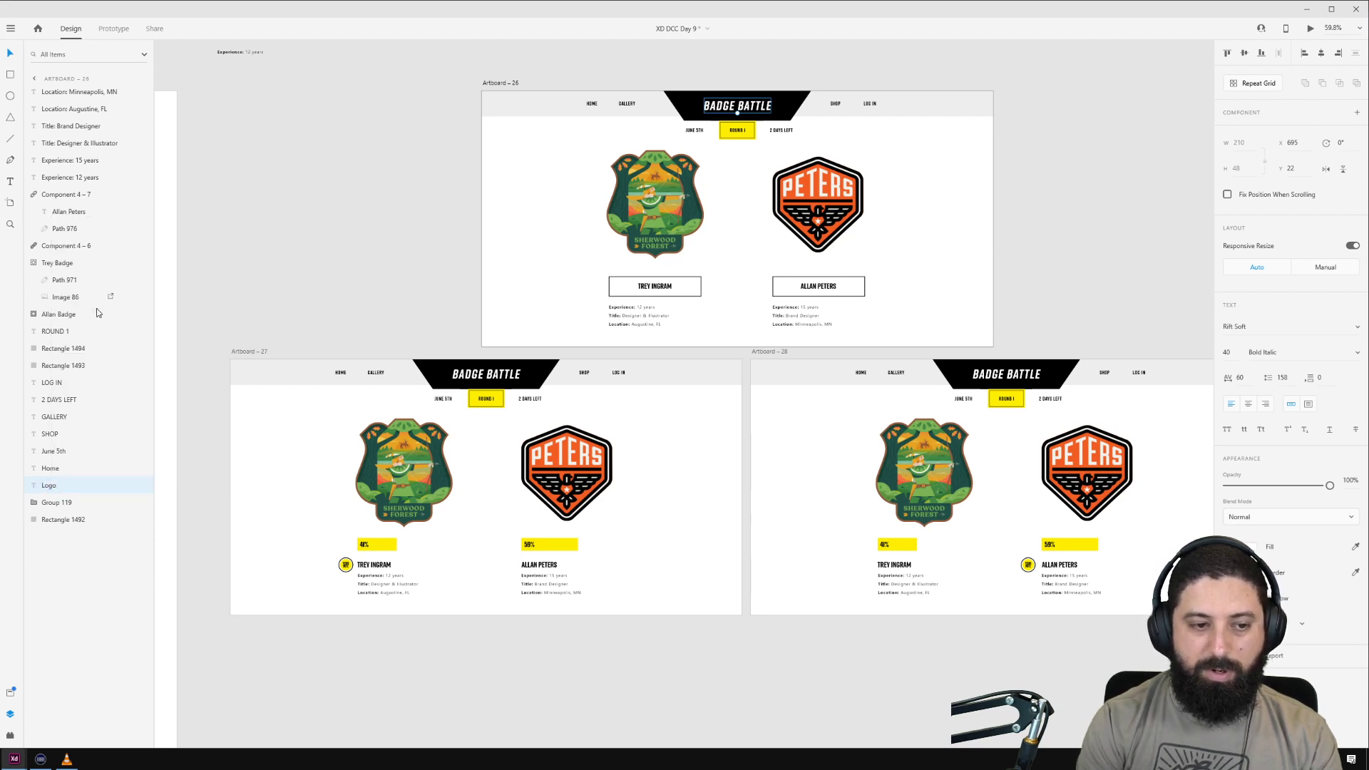
# Step: Mark the green and orange badges on the voting artboard for export
pyautogui.click(655, 207)
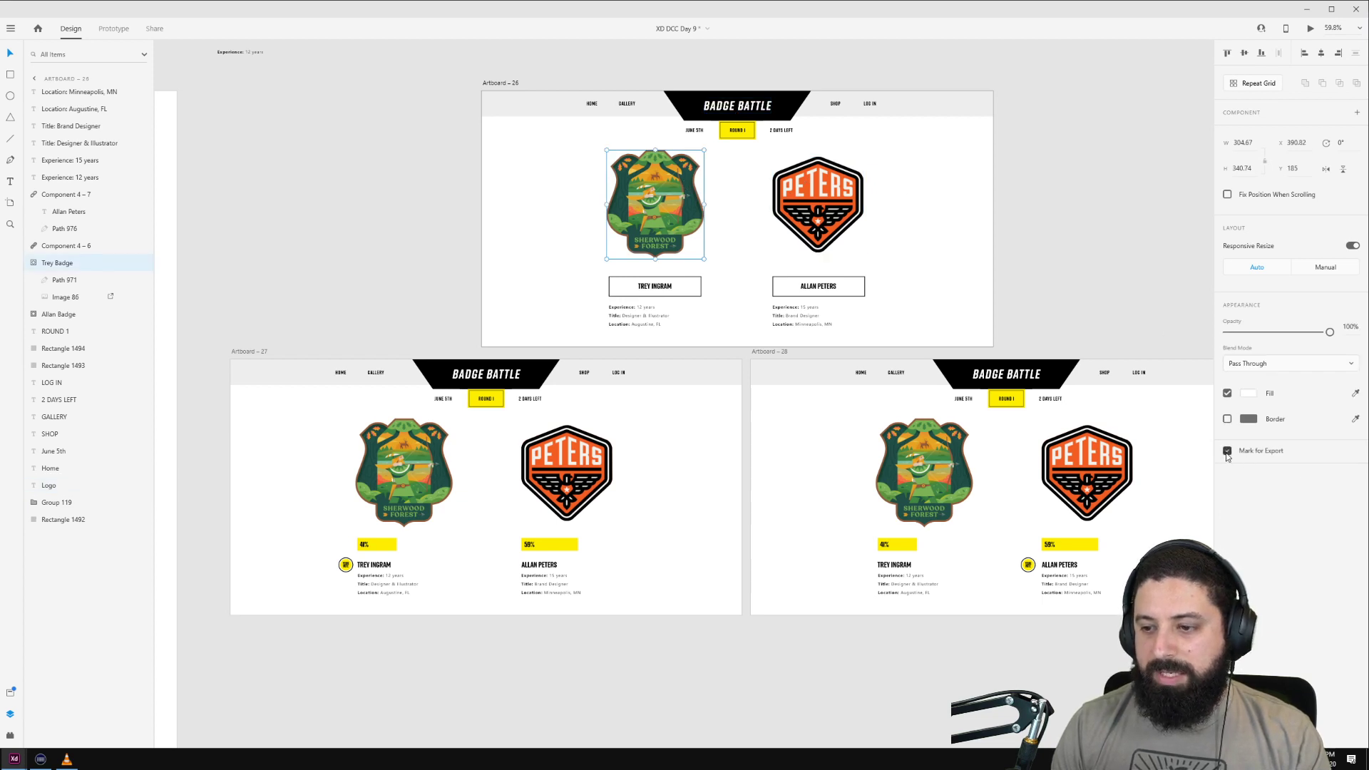
pyautogui.click(853, 246)
pyautogui.click(1227, 451)
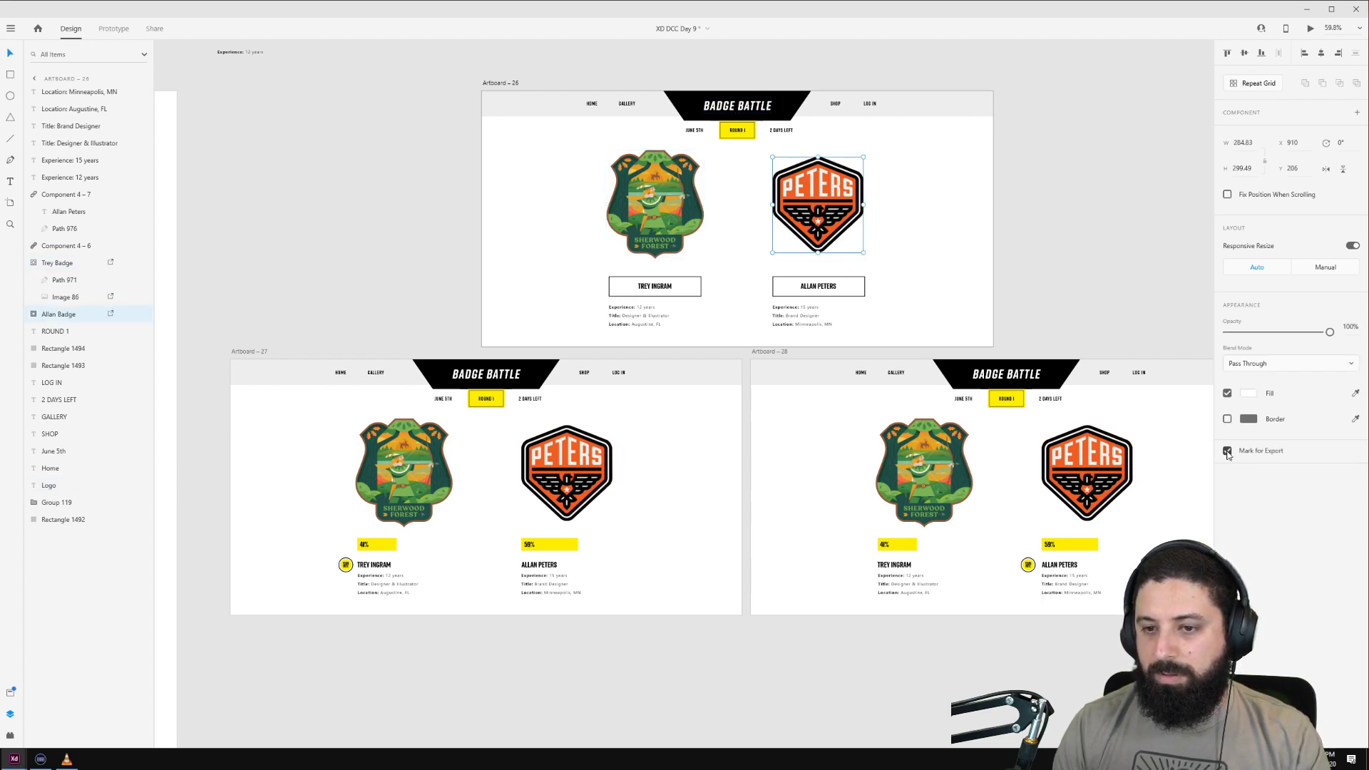
# Step: Preview the Hover State of the vote button under the green badge, and return it to its Default State
pyautogui.click(651, 289)
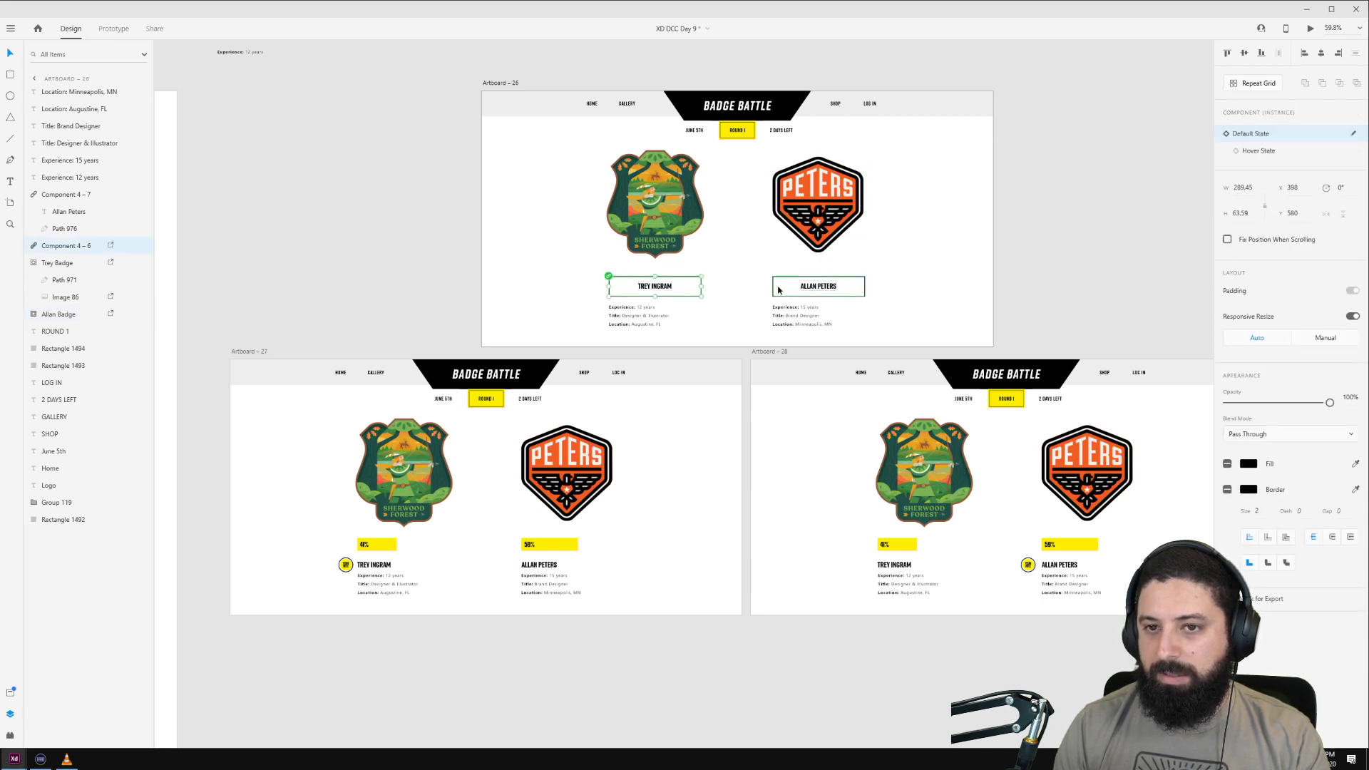
pyautogui.click(1263, 152)
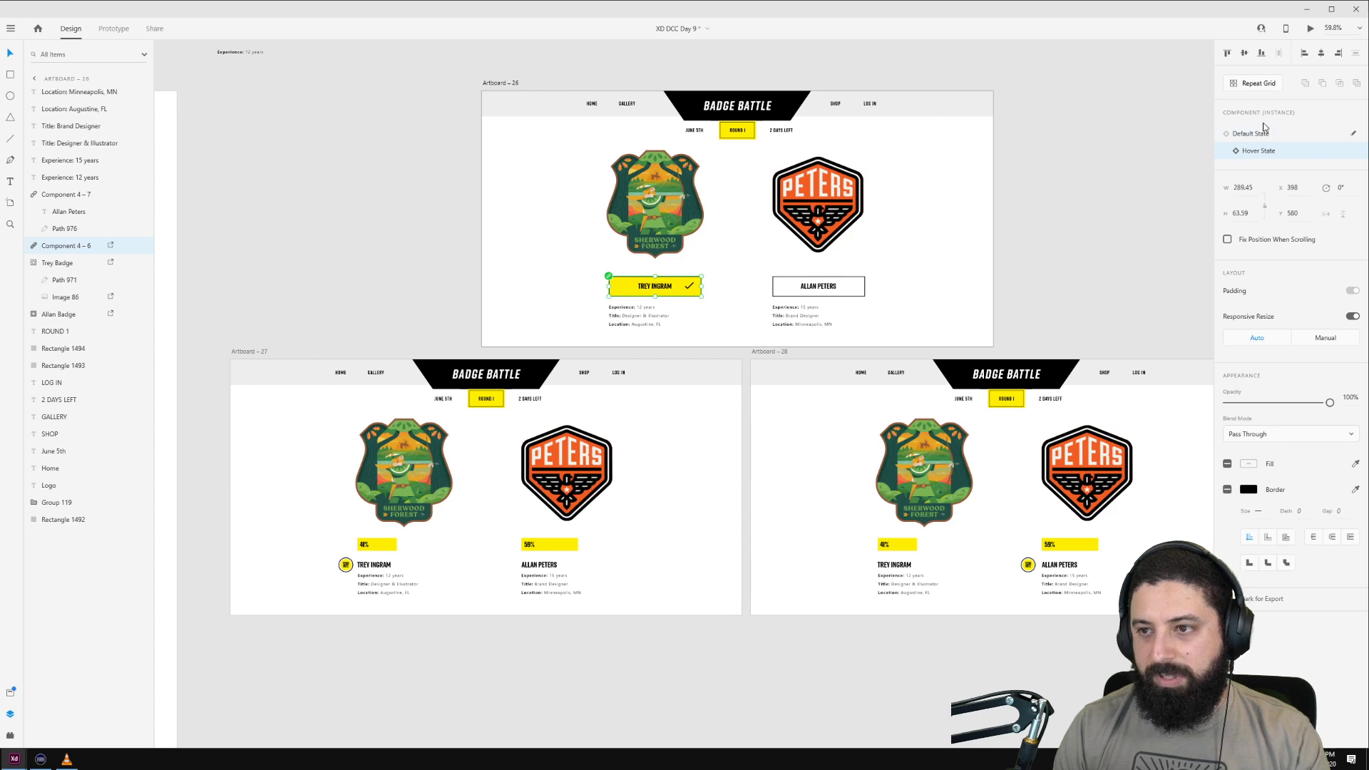
pyautogui.click(1266, 134)
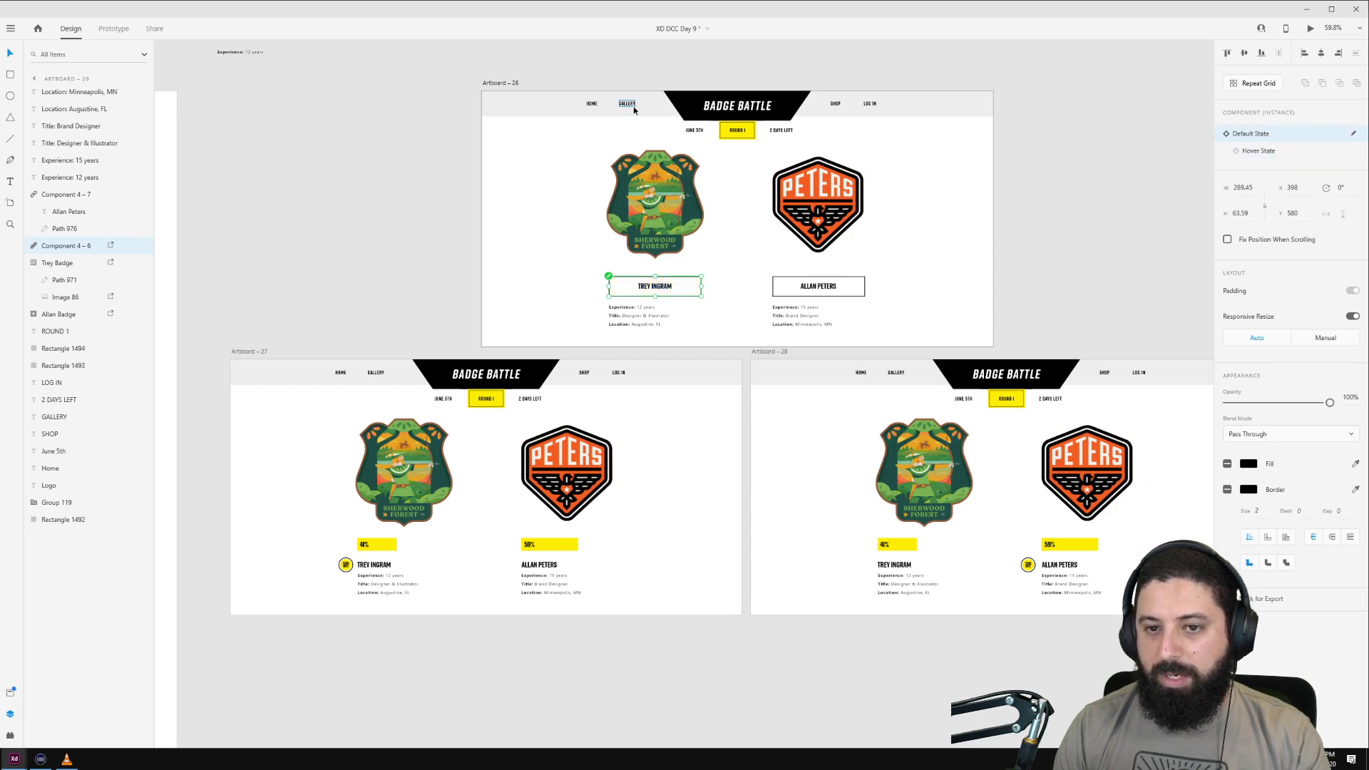
# Step: Insert the vote-yea icon with the Icons 4 Design plugin and place it beside the green badge at X 80, Y 225
pyautogui.scroll(4, 792, 308)
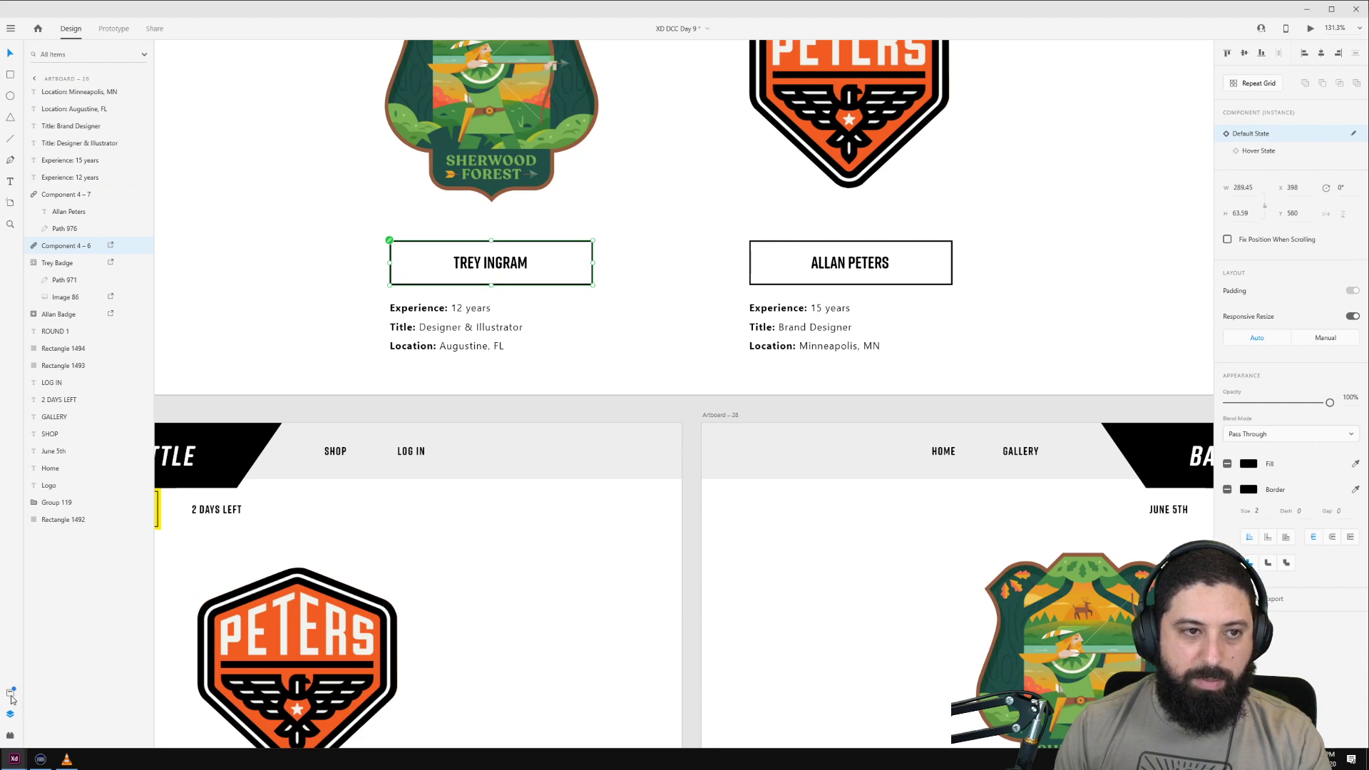
pyautogui.click(10, 736)
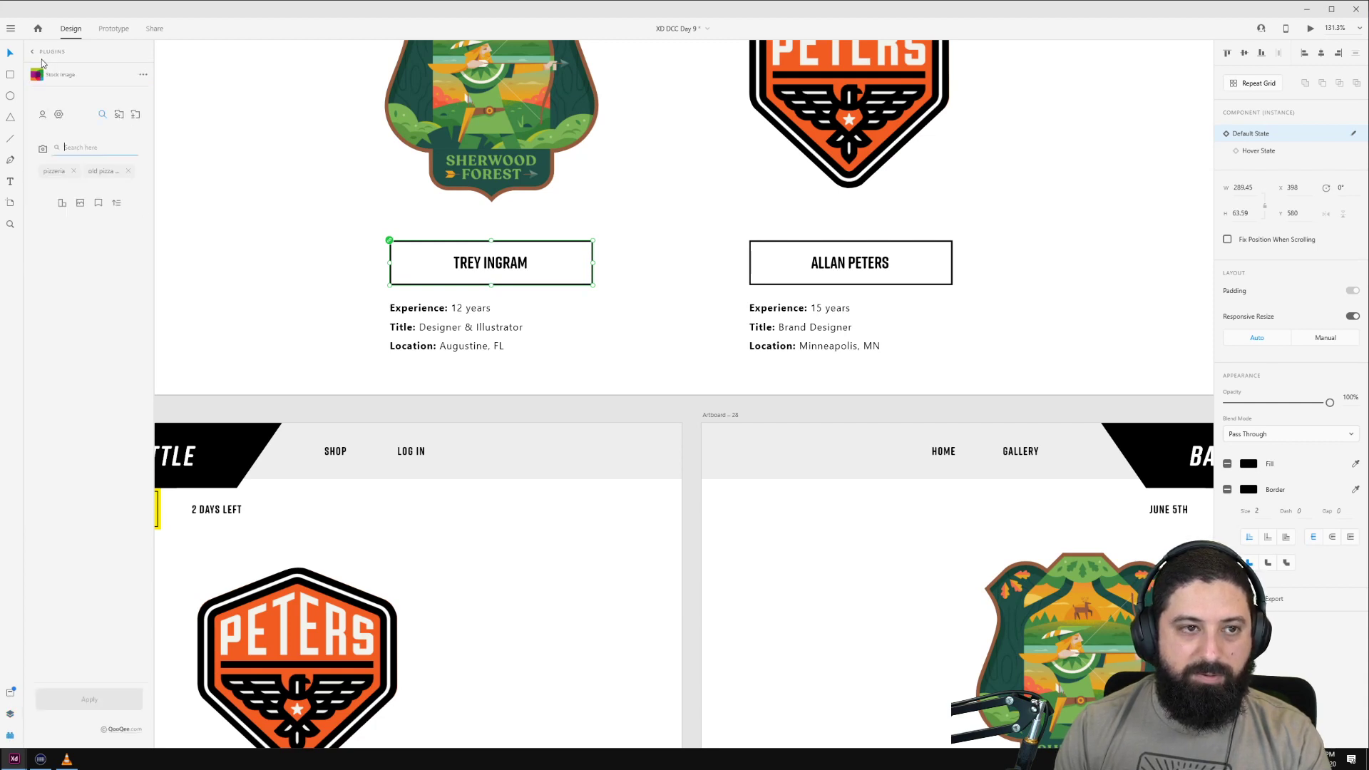
pyautogui.click(33, 55)
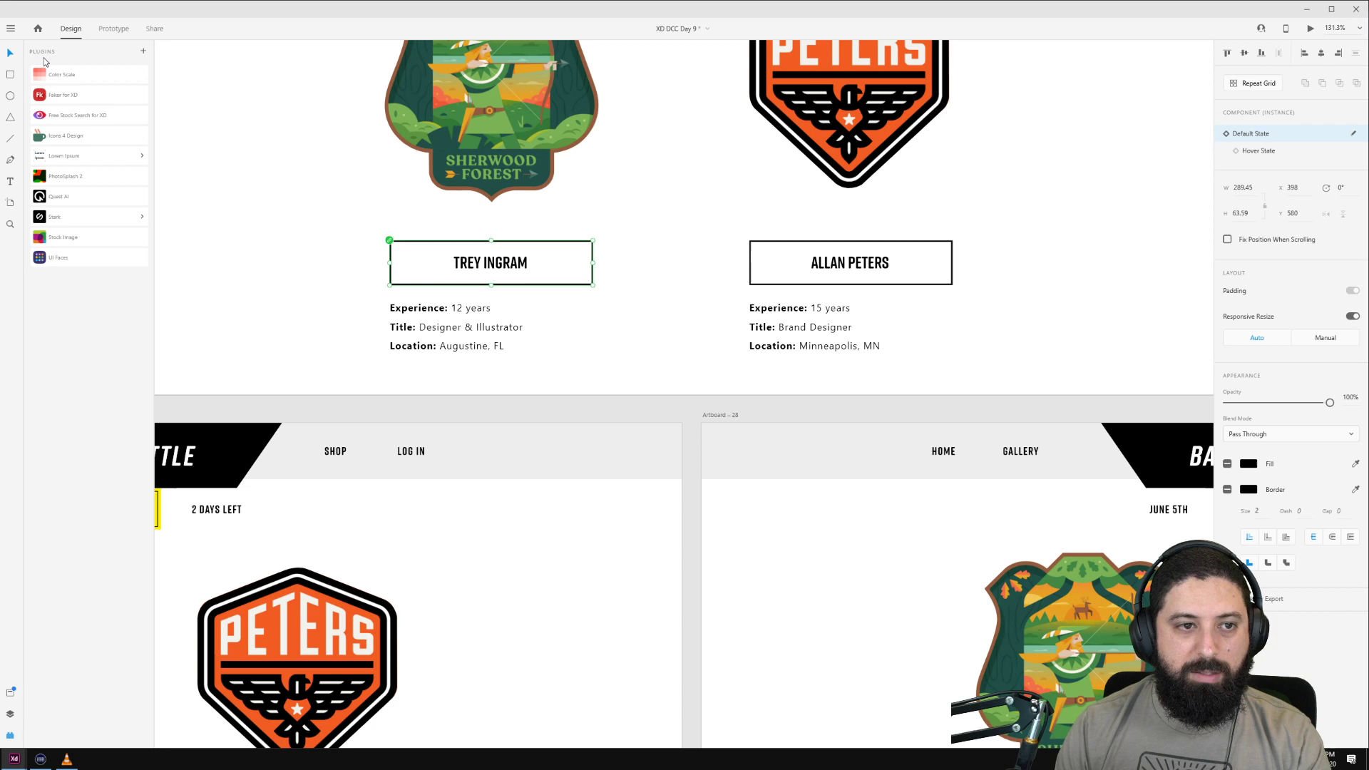
pyautogui.click(66, 135)
pyautogui.click(88, 106)
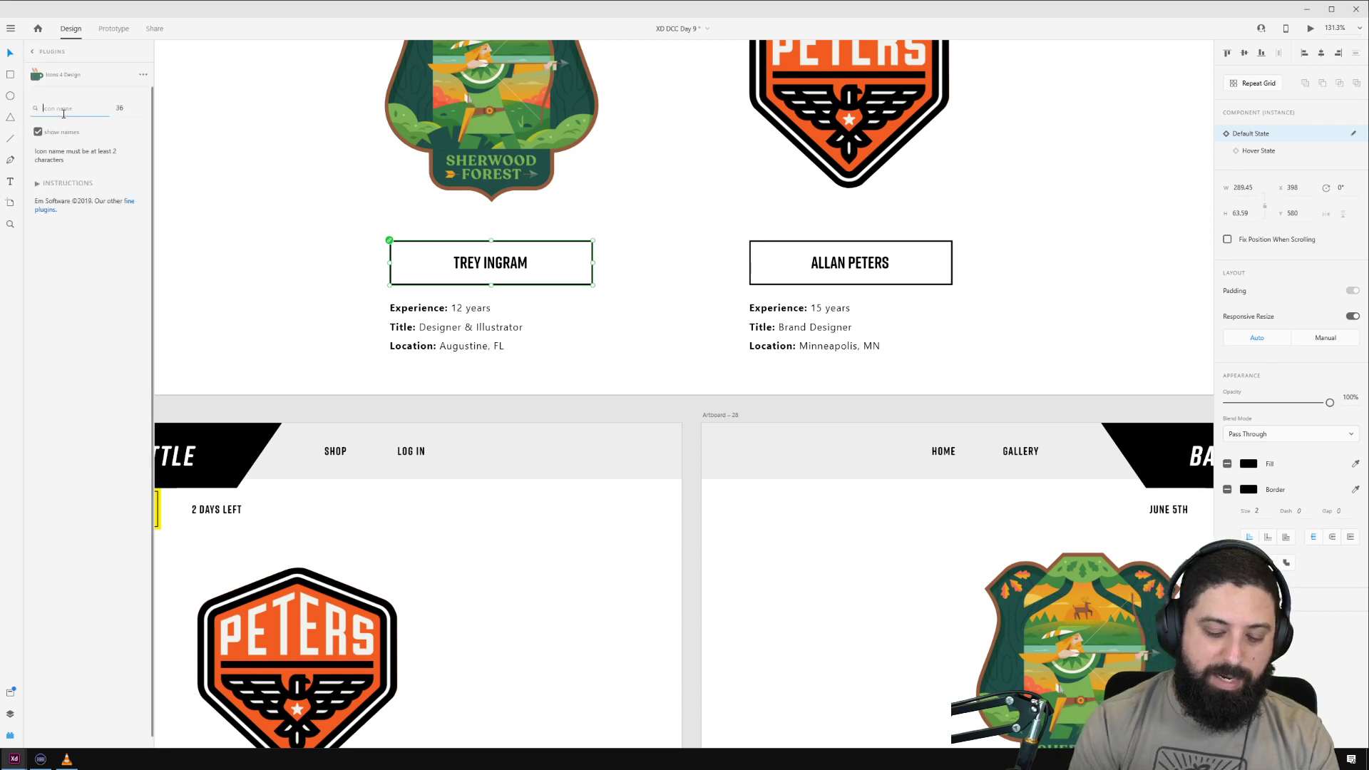
pyautogui.write('vote')
pyautogui.press('Return')
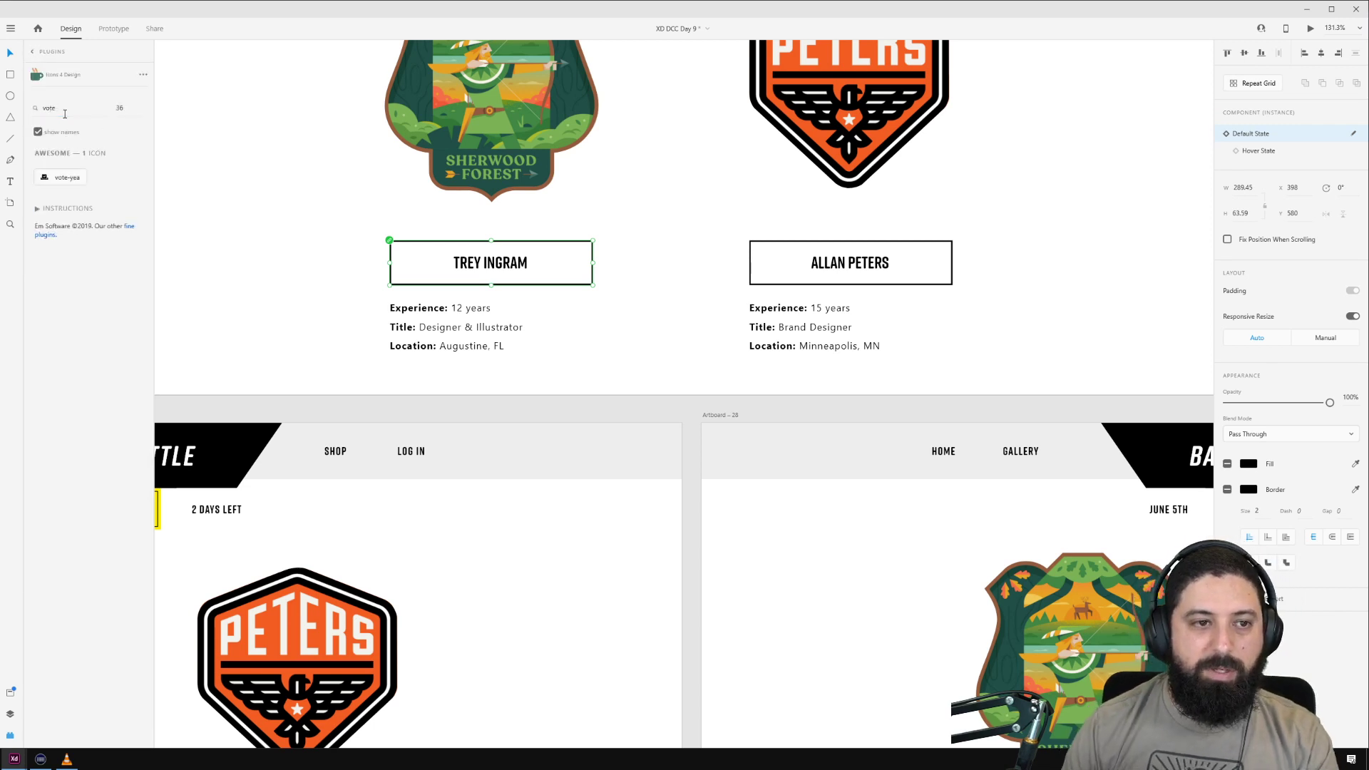
pyautogui.click(61, 177)
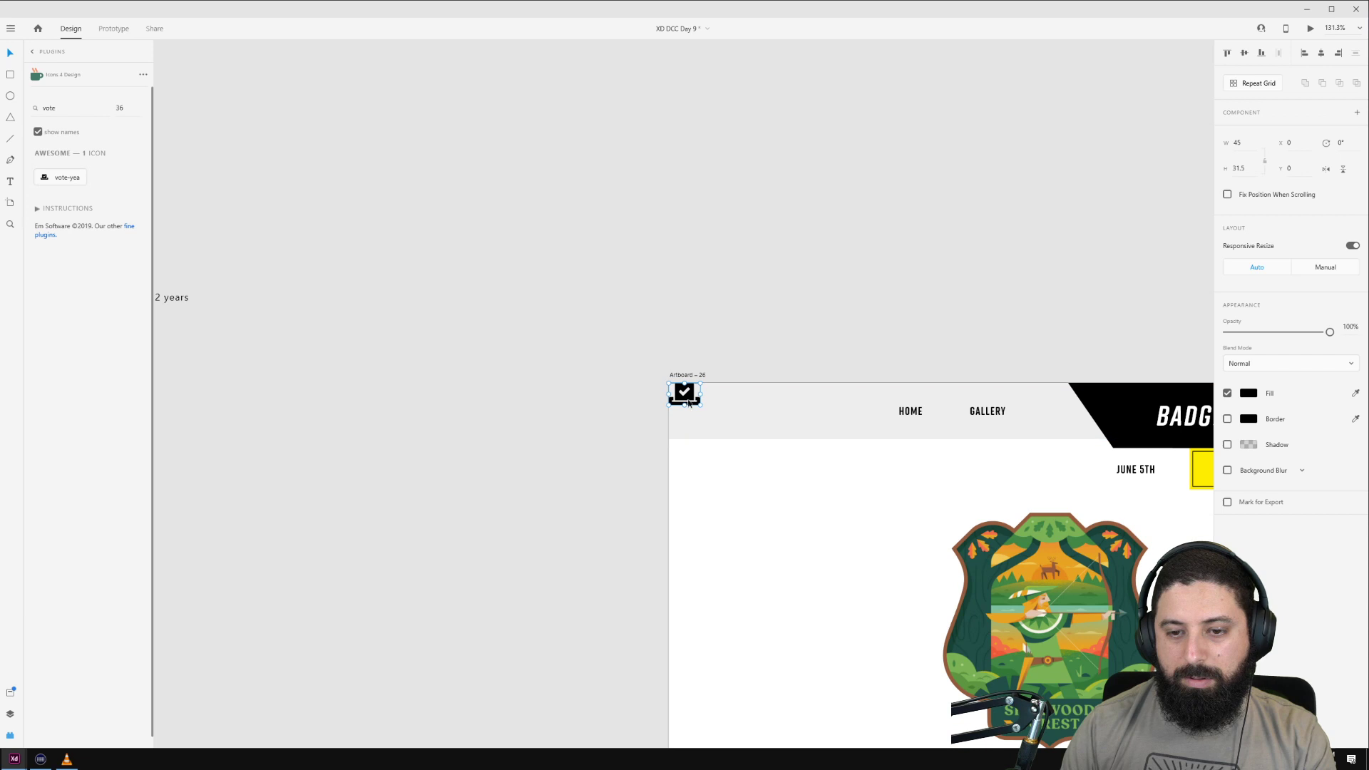
pyautogui.moveTo(688, 405); pyautogui.dragTo(743, 562)
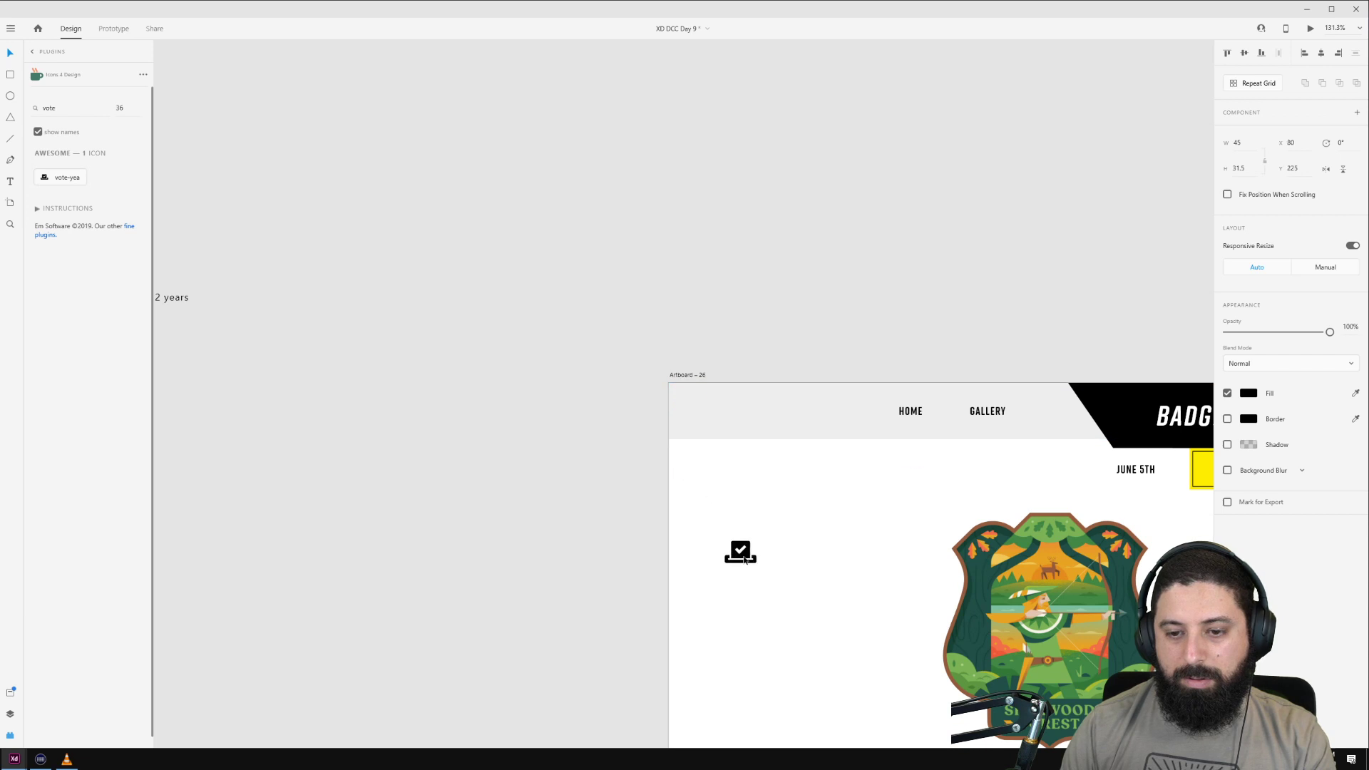
# Step: Search the icon plugin for coffee and add the Awesome set's coffee icon beside the vote icon
pyautogui.click(67, 110)
pyautogui.hotkey('ctrl', 'a')
pyautogui.write('coffe')
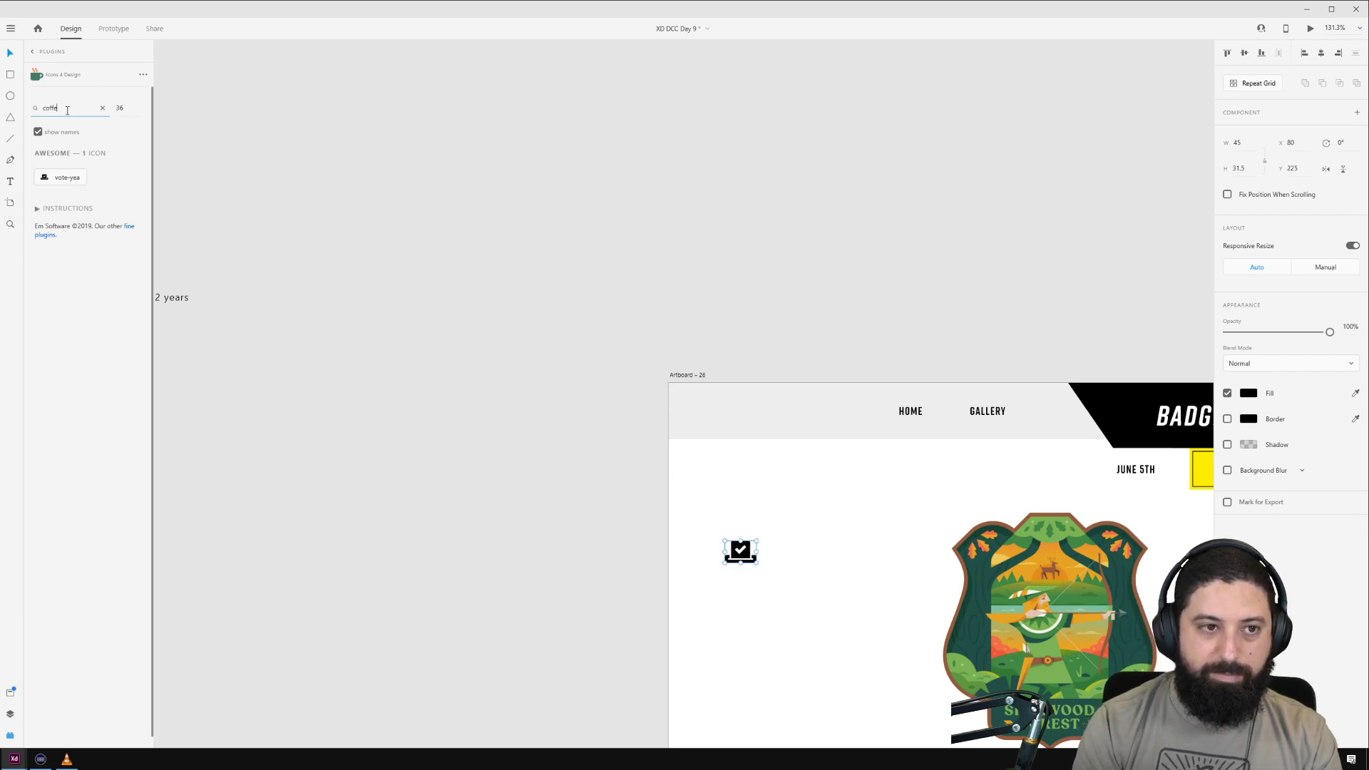
pyautogui.click(59, 176)
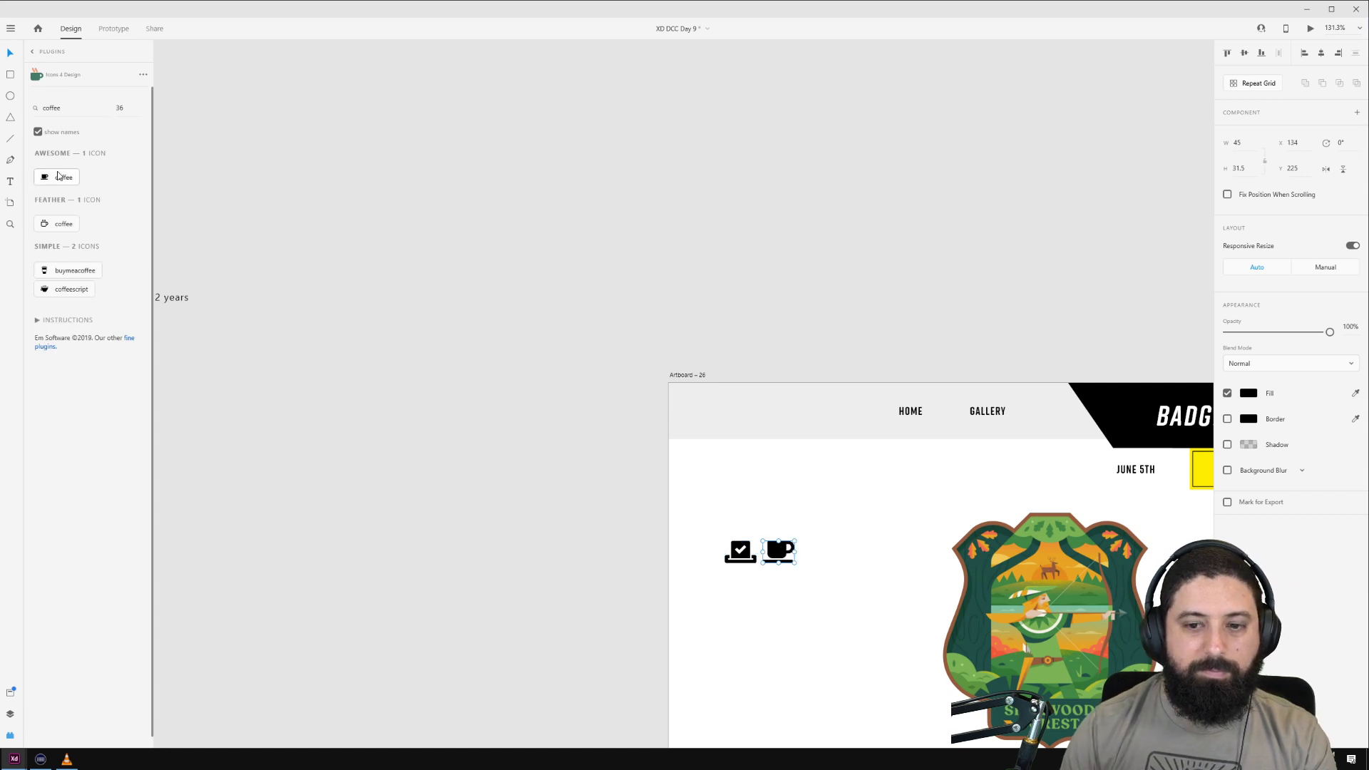
pyautogui.moveTo(865, 577); pyautogui.dragTo(715, 274)
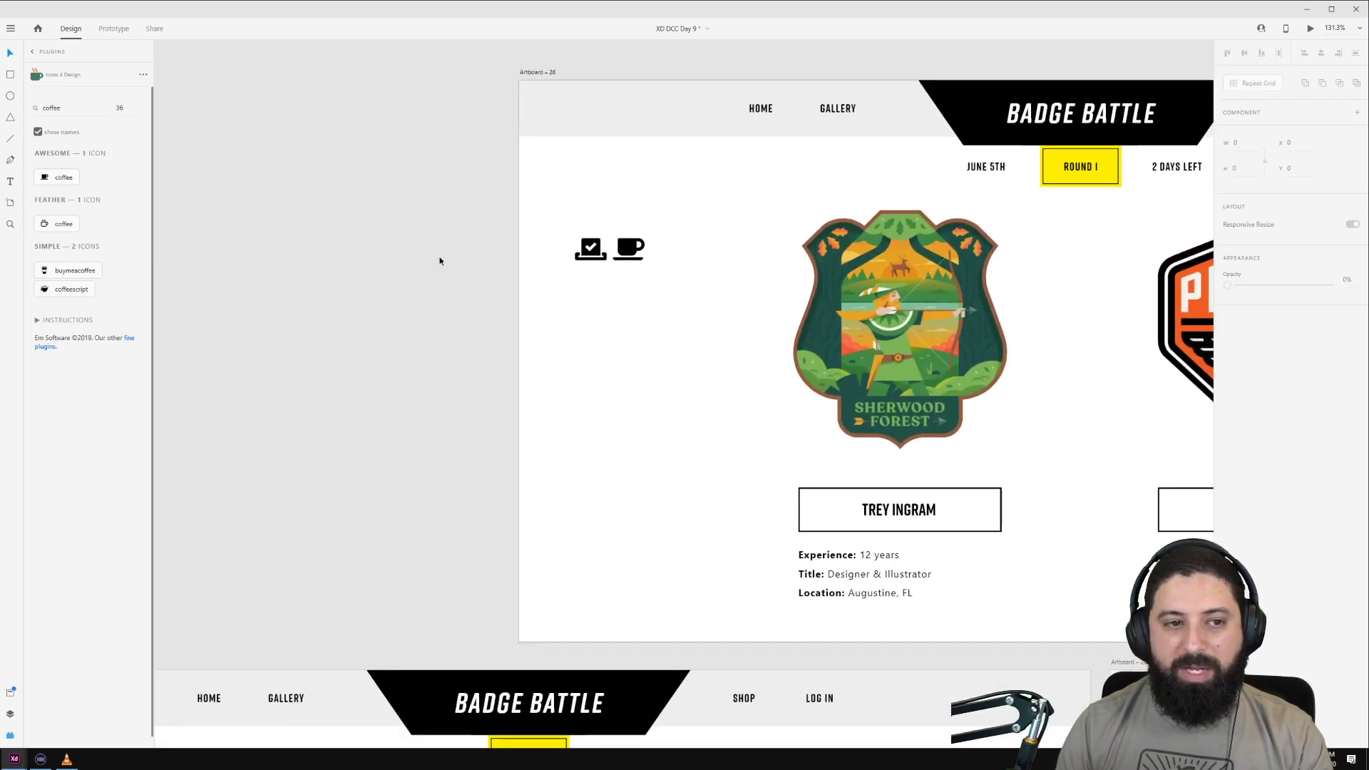
# Step: Mark the vote and coffee icons on the voting artboard for export
pyautogui.click(10, 714)
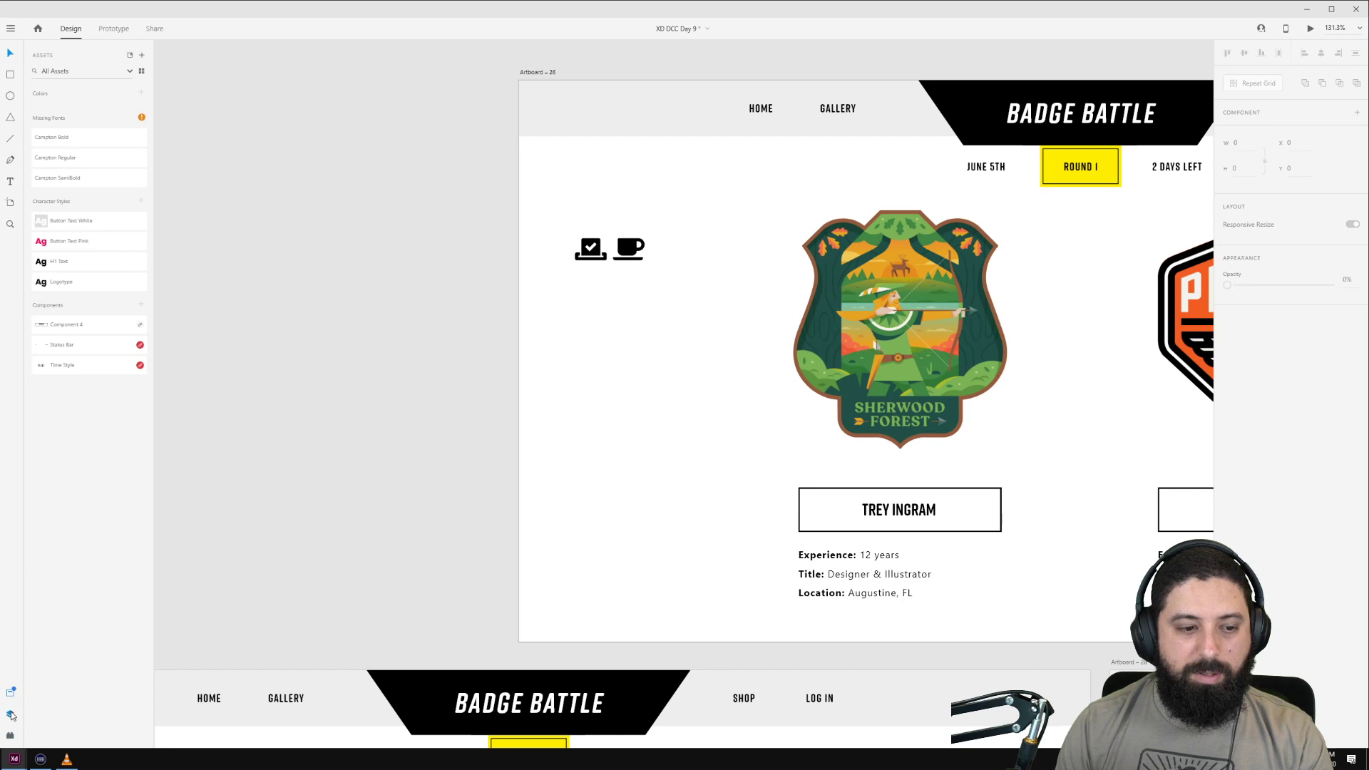
pyautogui.click(592, 244)
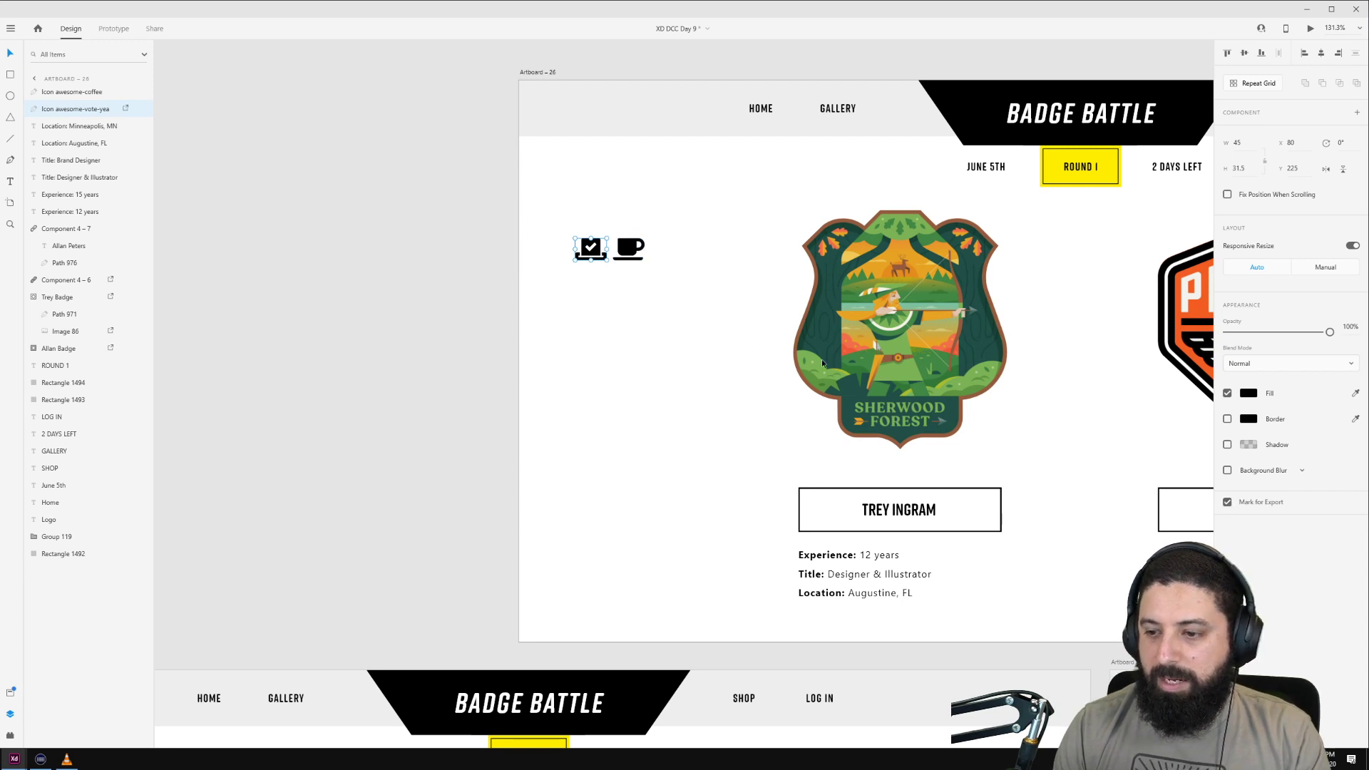
pyautogui.click(632, 255)
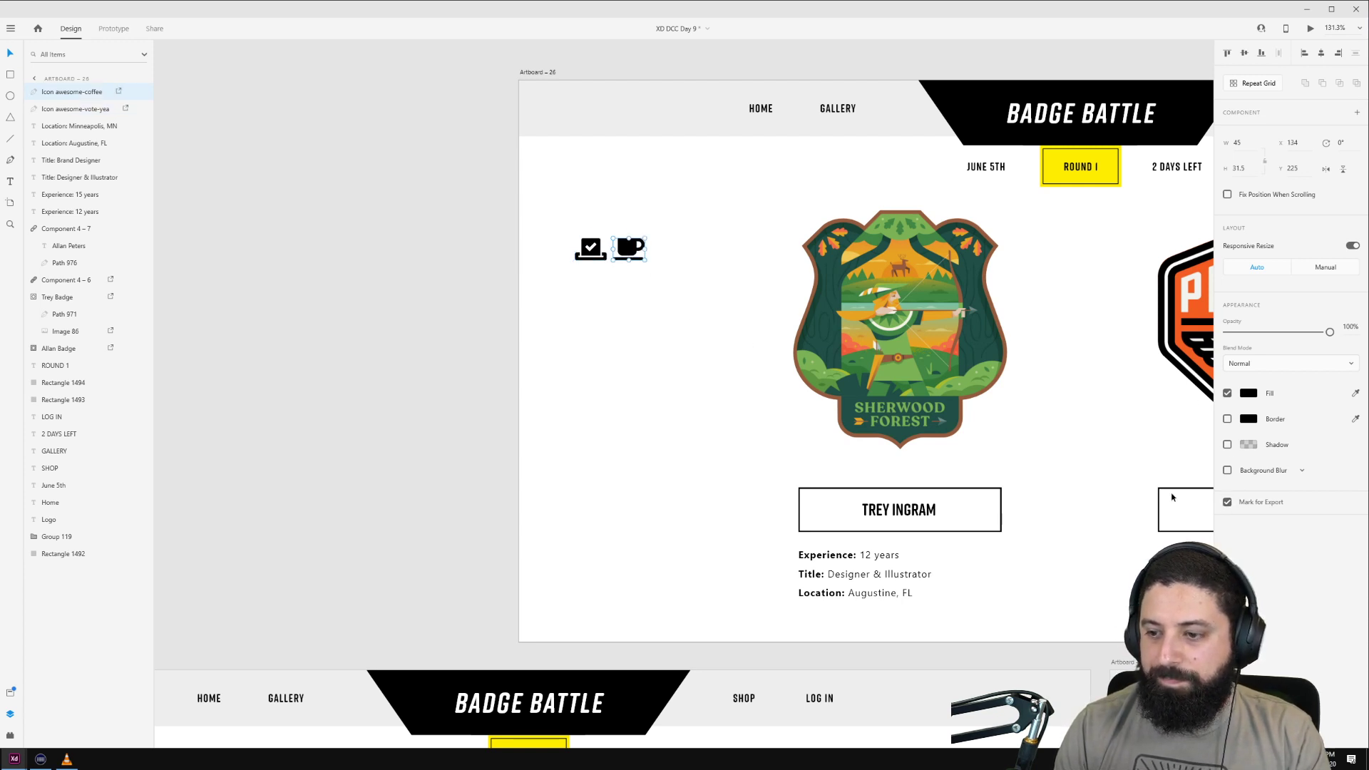
# Step: Select the Your Vote – Indicator group on Artboard – 27 and check its export marking
pyautogui.scroll(-2, 634, 482)
pyautogui.moveTo(805, 629); pyautogui.dragTo(683, 110)
pyautogui.moveTo(749, 328); pyautogui.dragTo(960, 266)
pyautogui.click(404, 395)
pyautogui.scroll(-3, 426, 549)
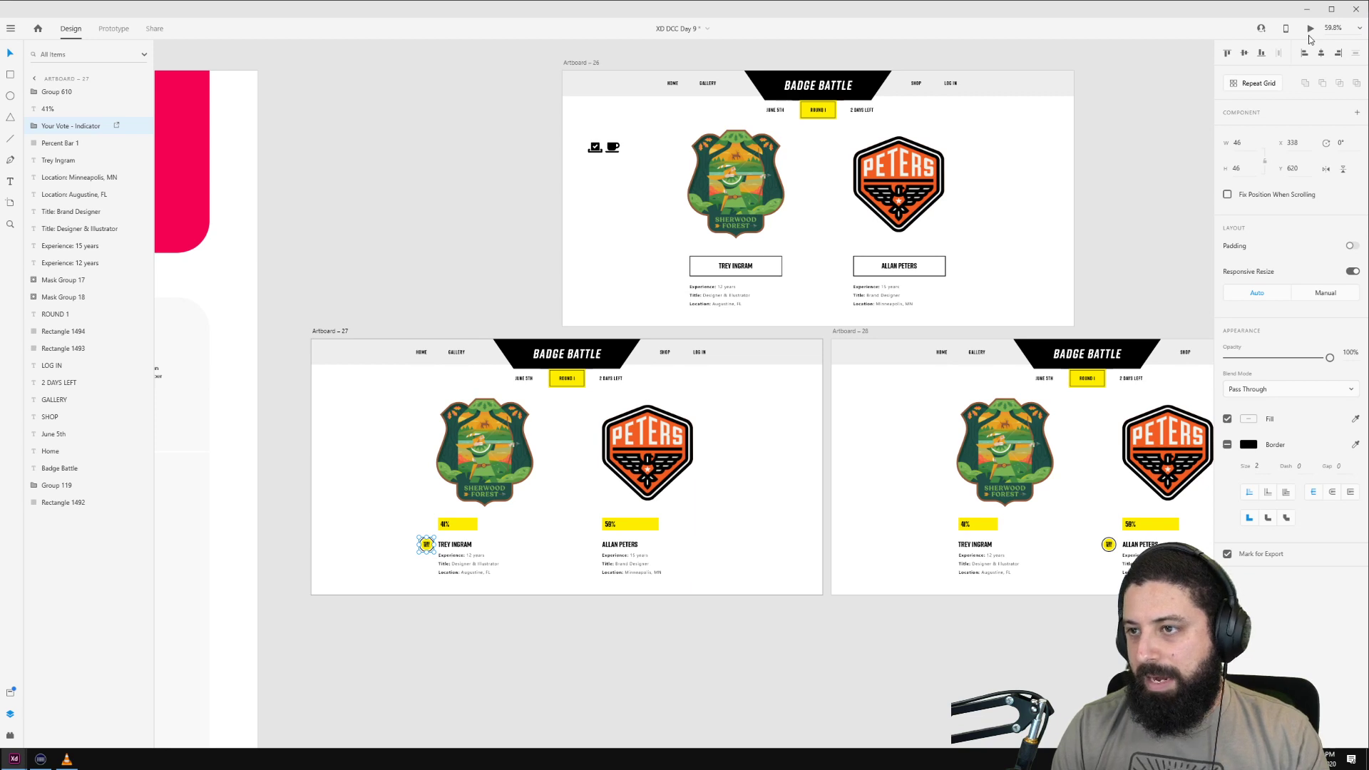
# Step: Set the Development share link to export its downloadable assets for Web
pyautogui.click(154, 30)
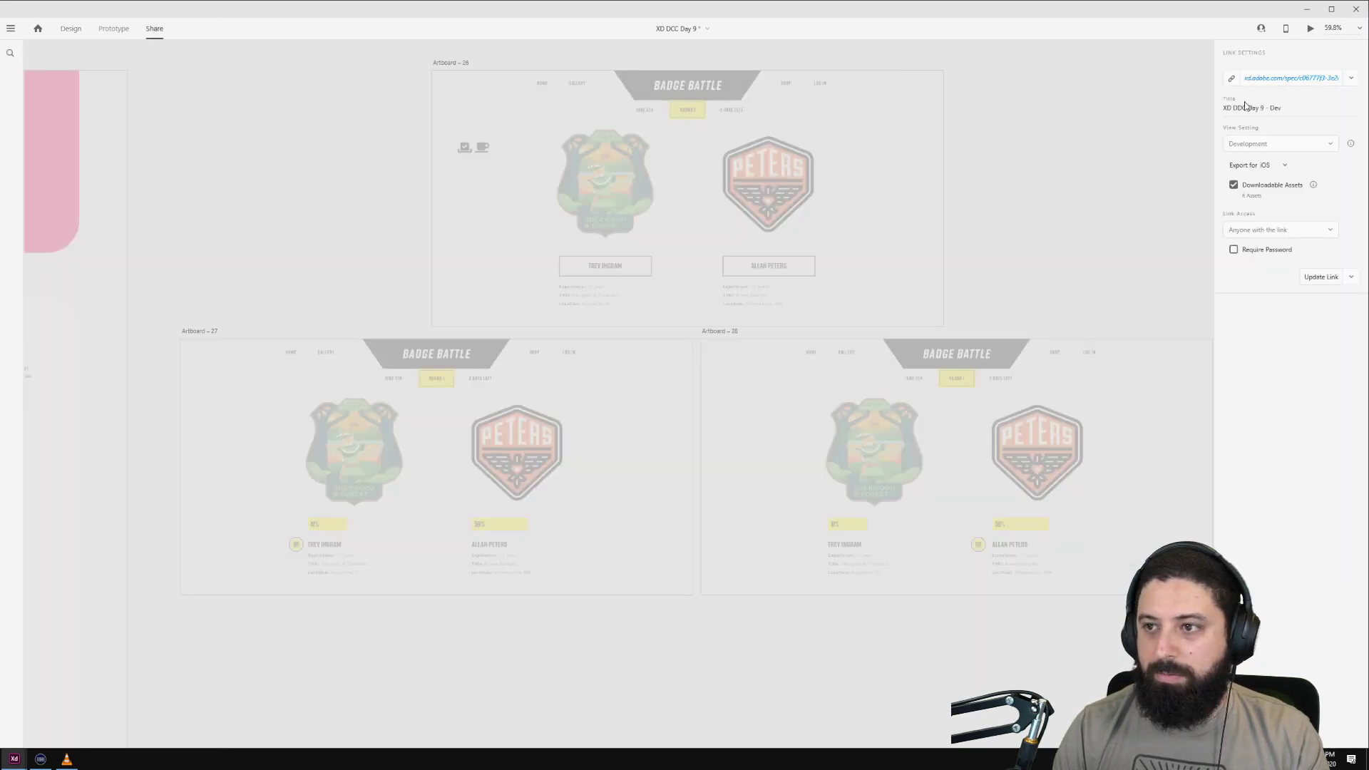
pyautogui.click(1282, 162)
pyautogui.click(1284, 144)
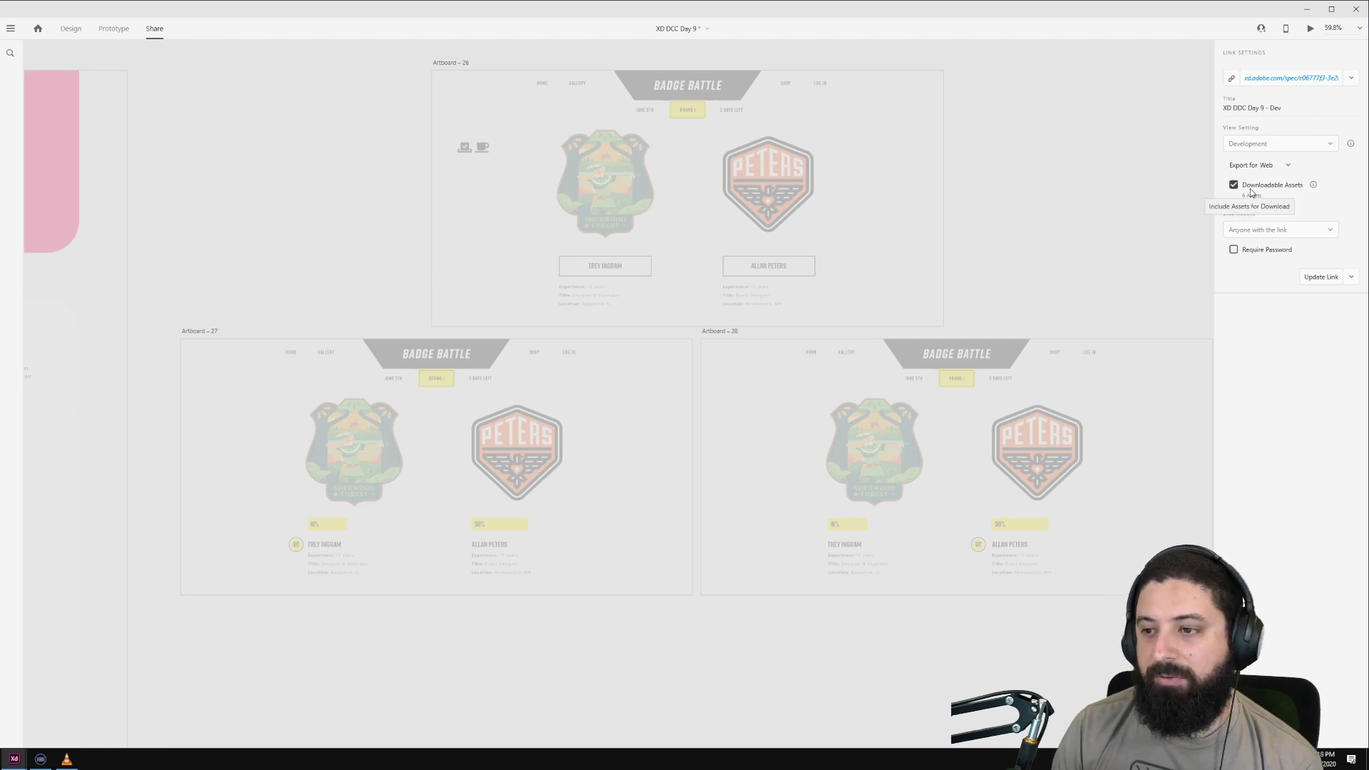
# Step: Open the shared development link in an enlarged browser window and dismiss the Specs Mode tip
pyautogui.click(1233, 79)
pyautogui.click(1321, 277)
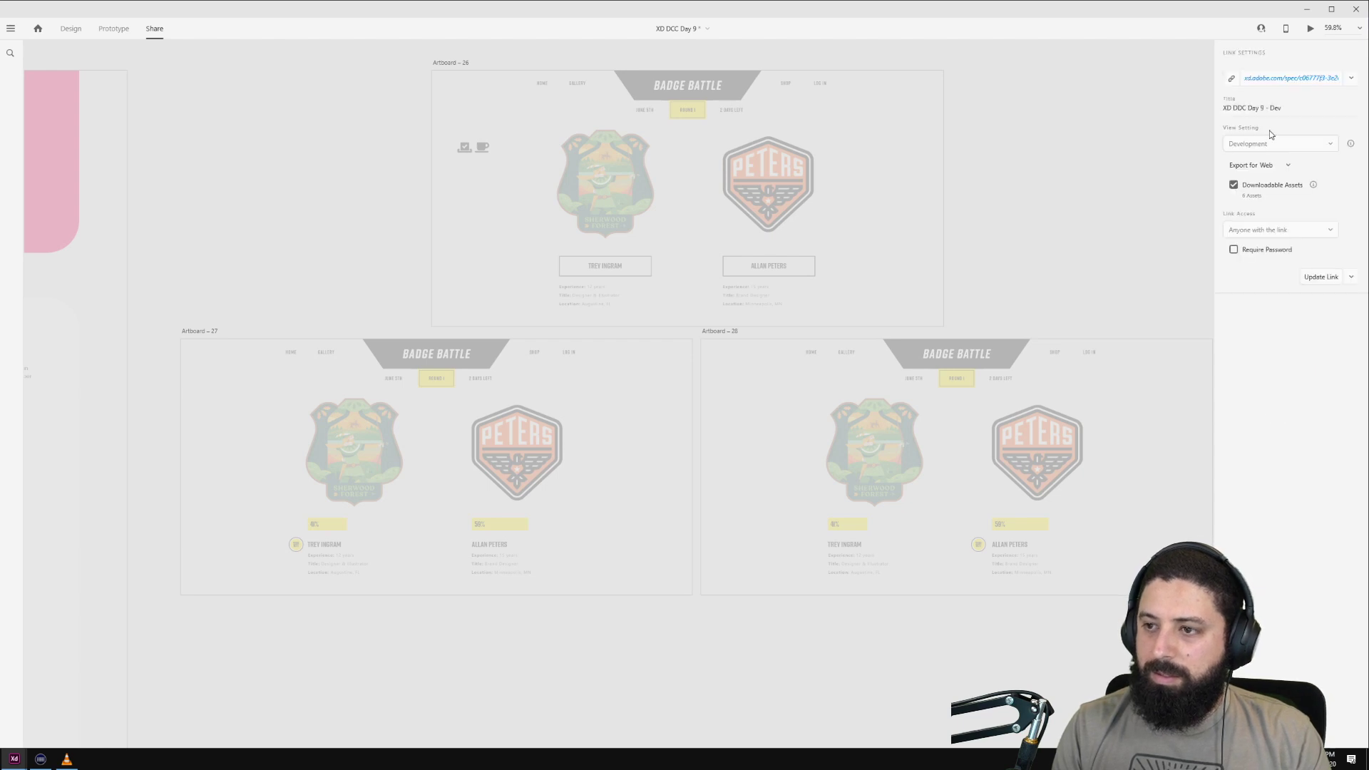
pyautogui.click(1262, 84)
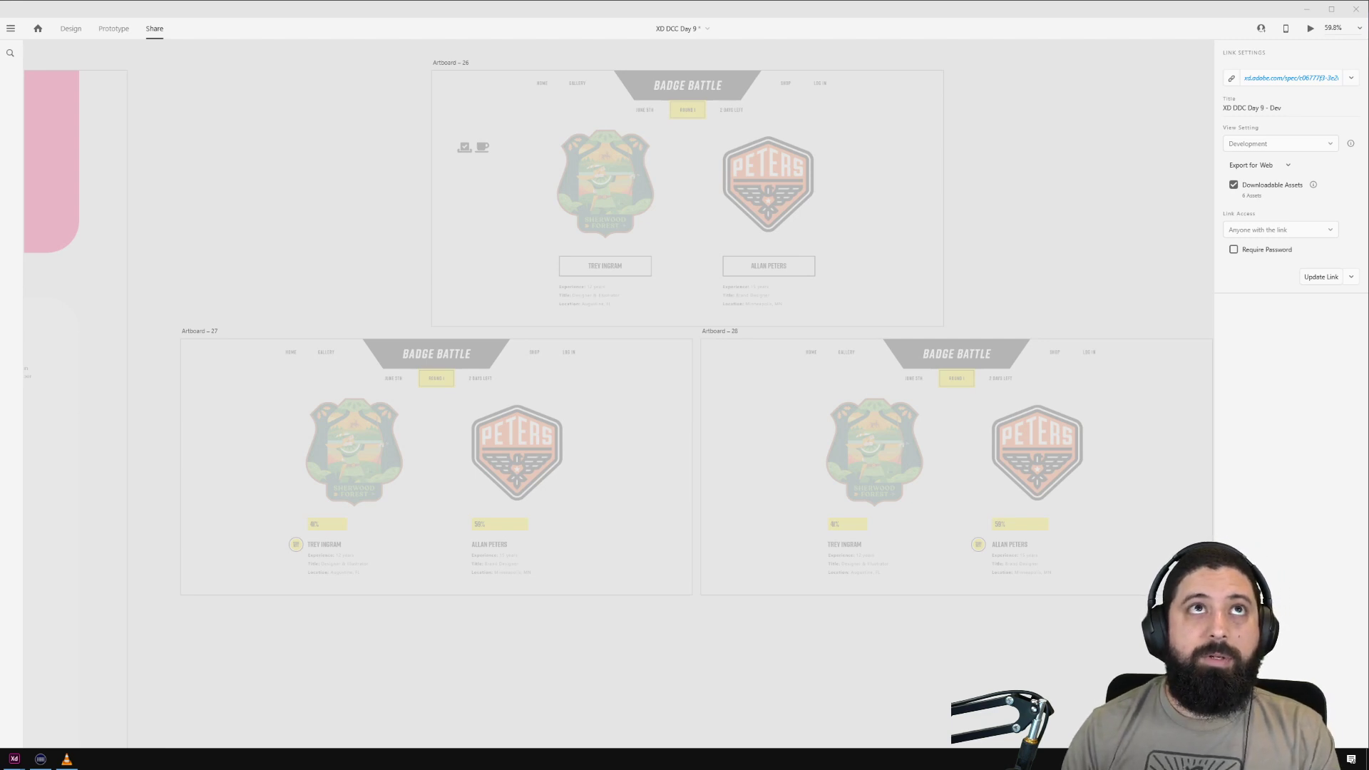
pyautogui.moveTo(330, 0); pyautogui.dragTo(228, 45)
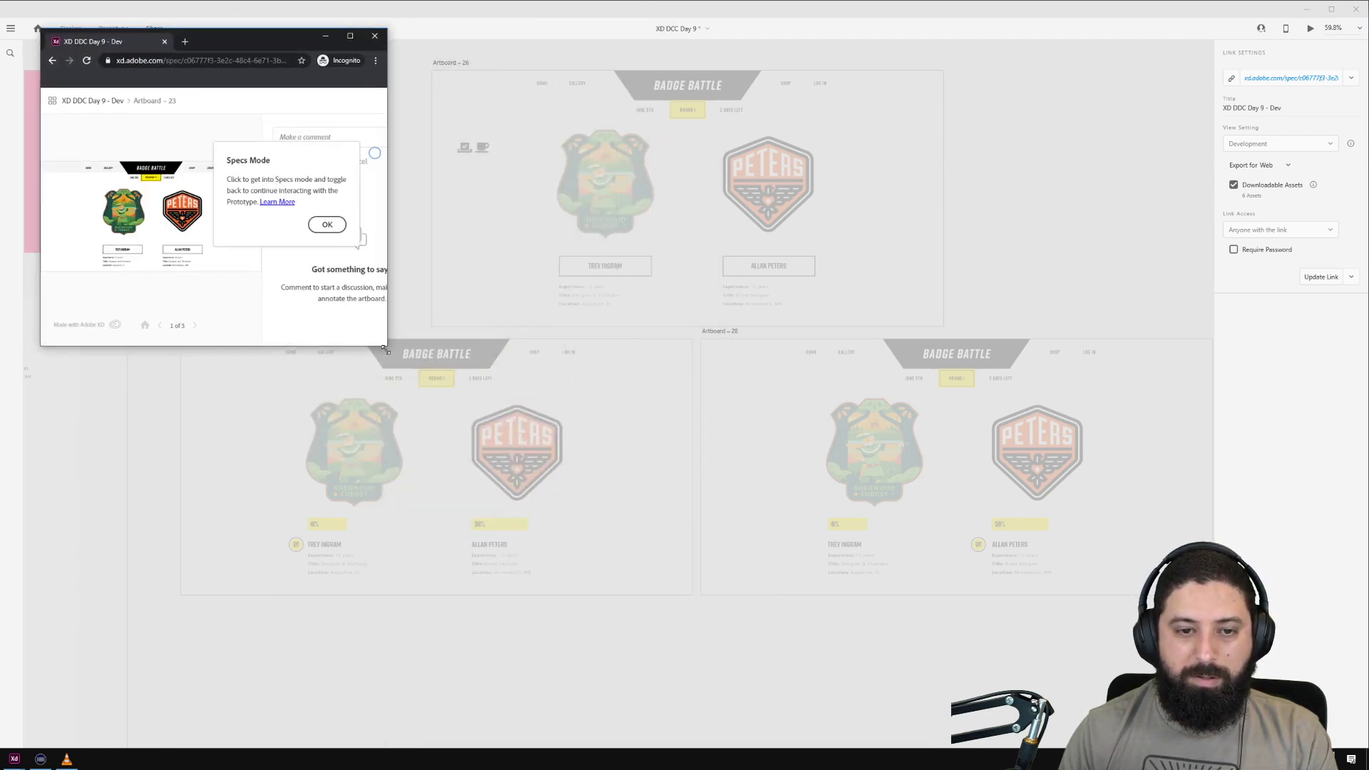
pyautogui.moveTo(386, 347); pyautogui.dragTo(1239, 699)
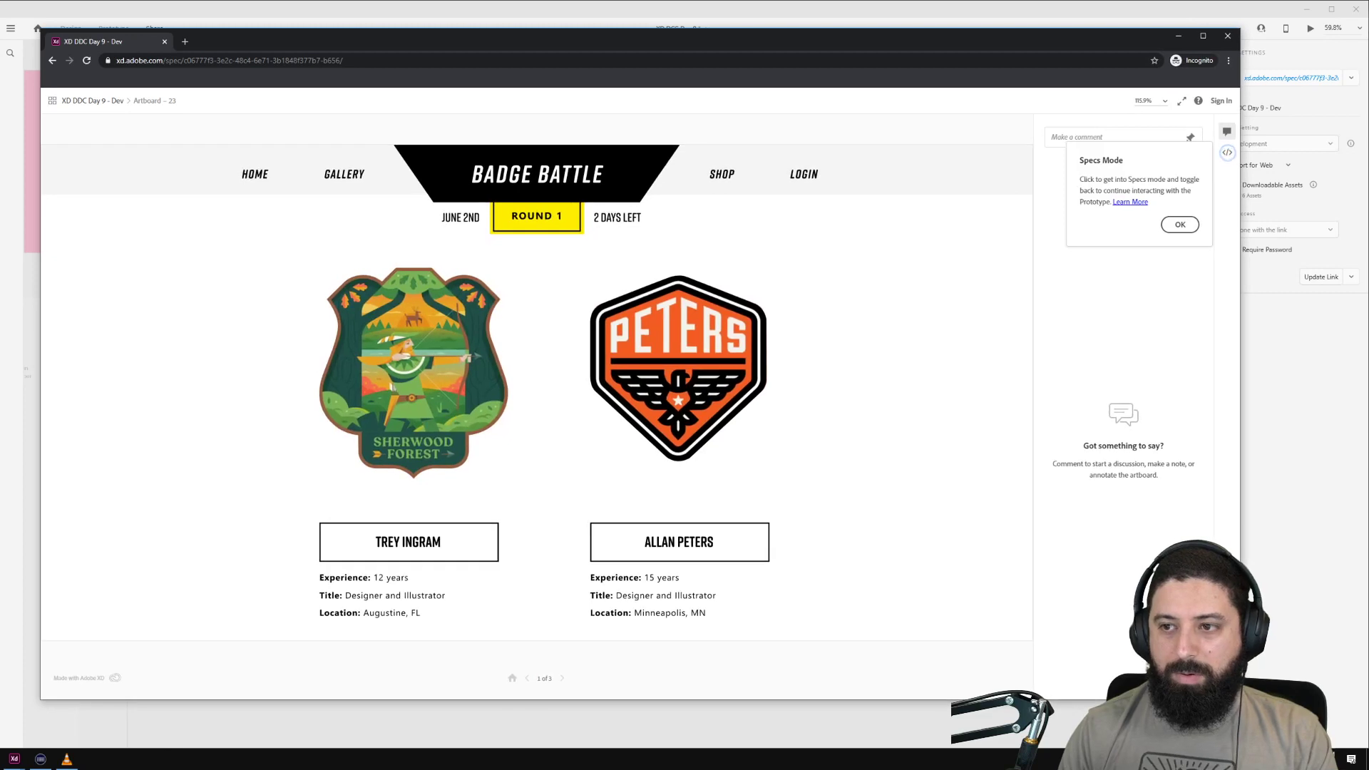
pyautogui.click(1175, 225)
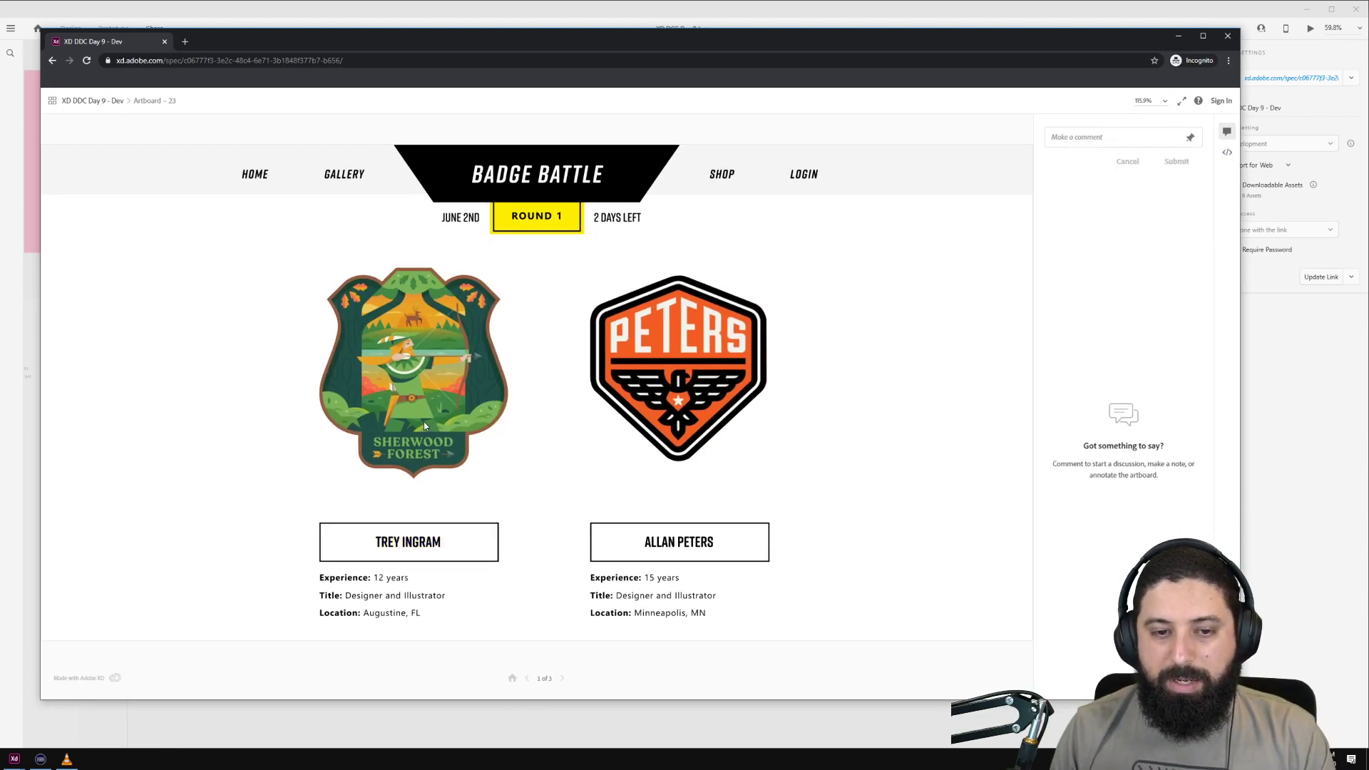
# Step: Enter Specs Mode and inspect the dimensions and CSS of the green and orange badges
pyautogui.click(1227, 154)
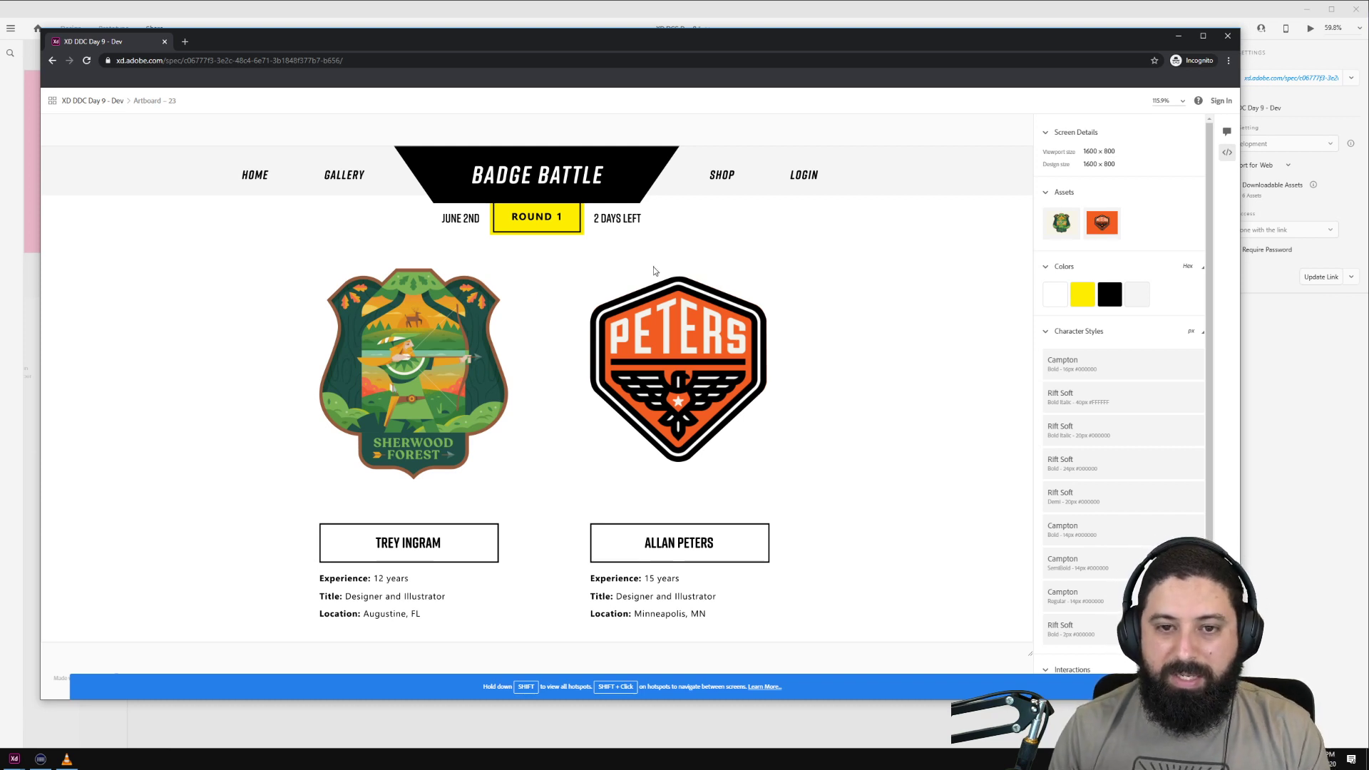
pyautogui.click(430, 433)
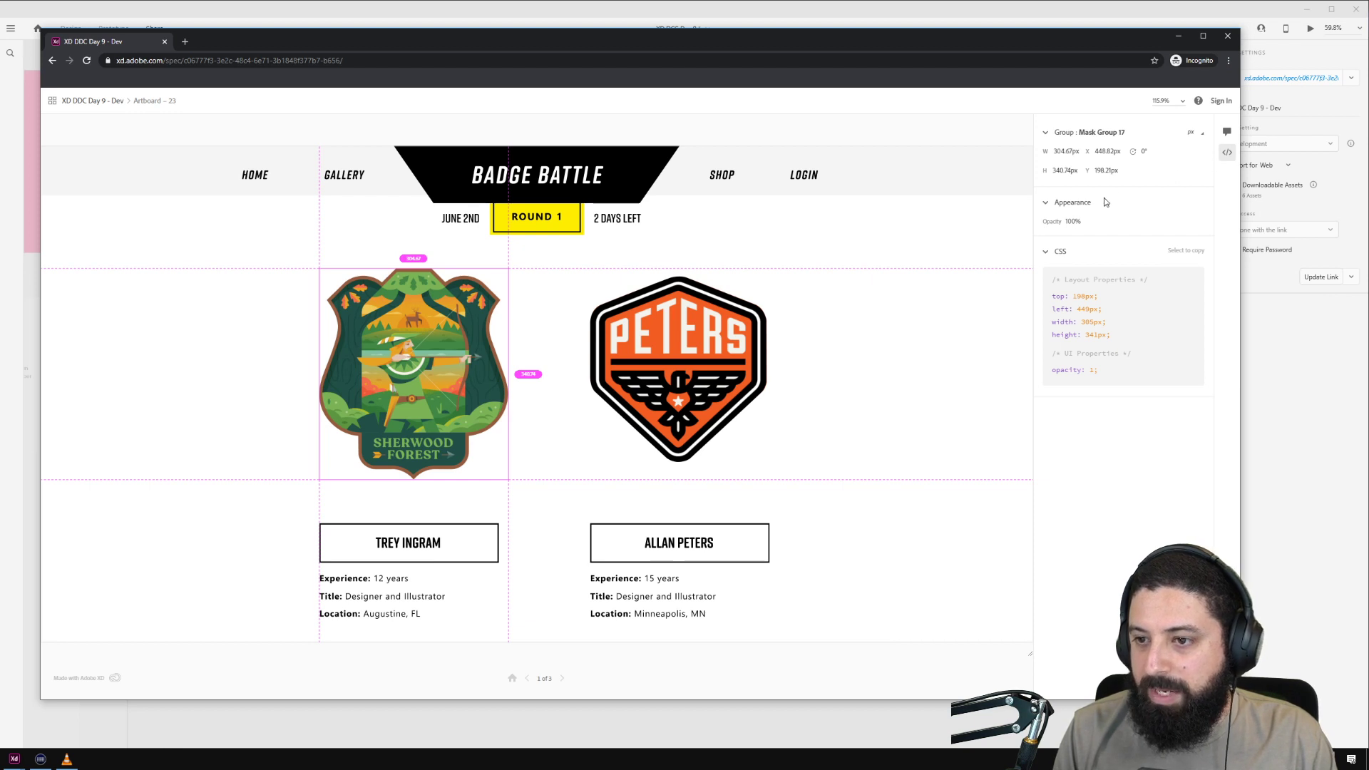
pyautogui.click(701, 372)
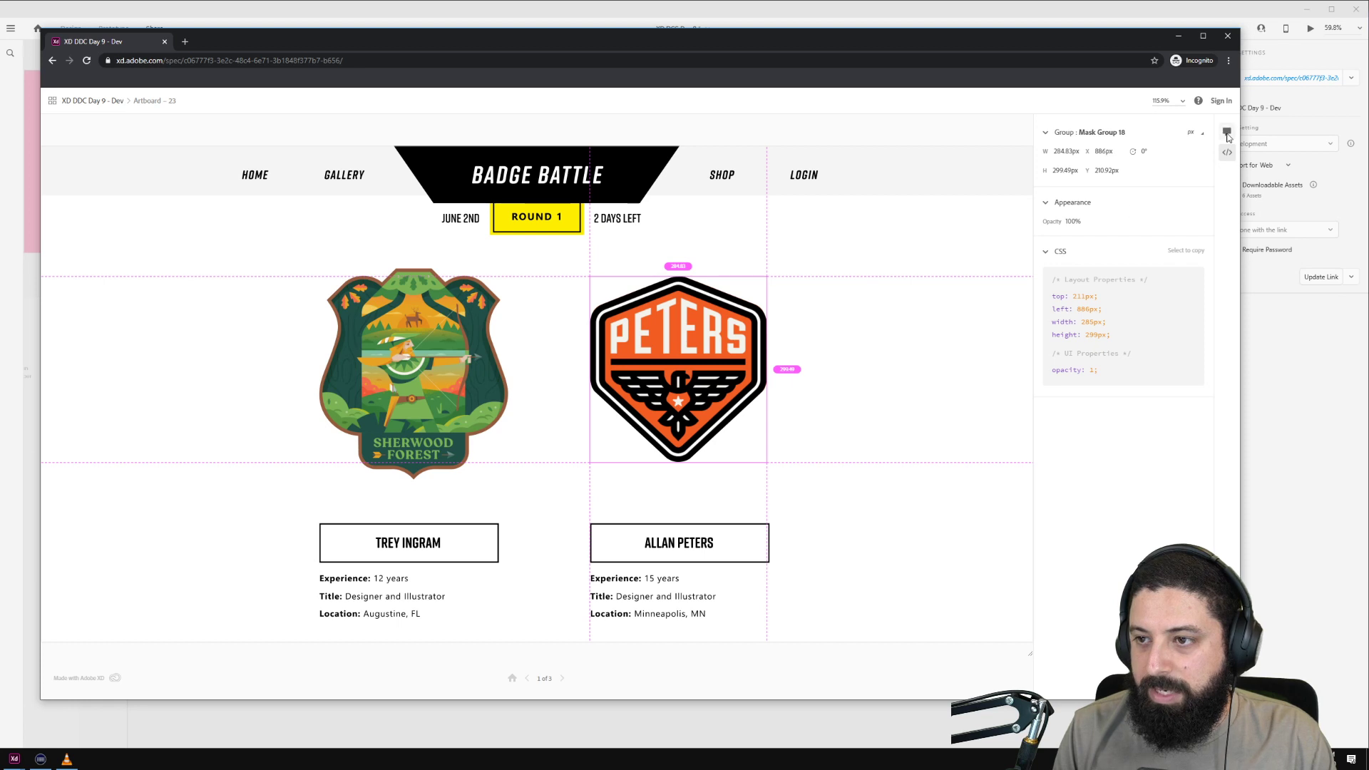
pyautogui.click(658, 560)
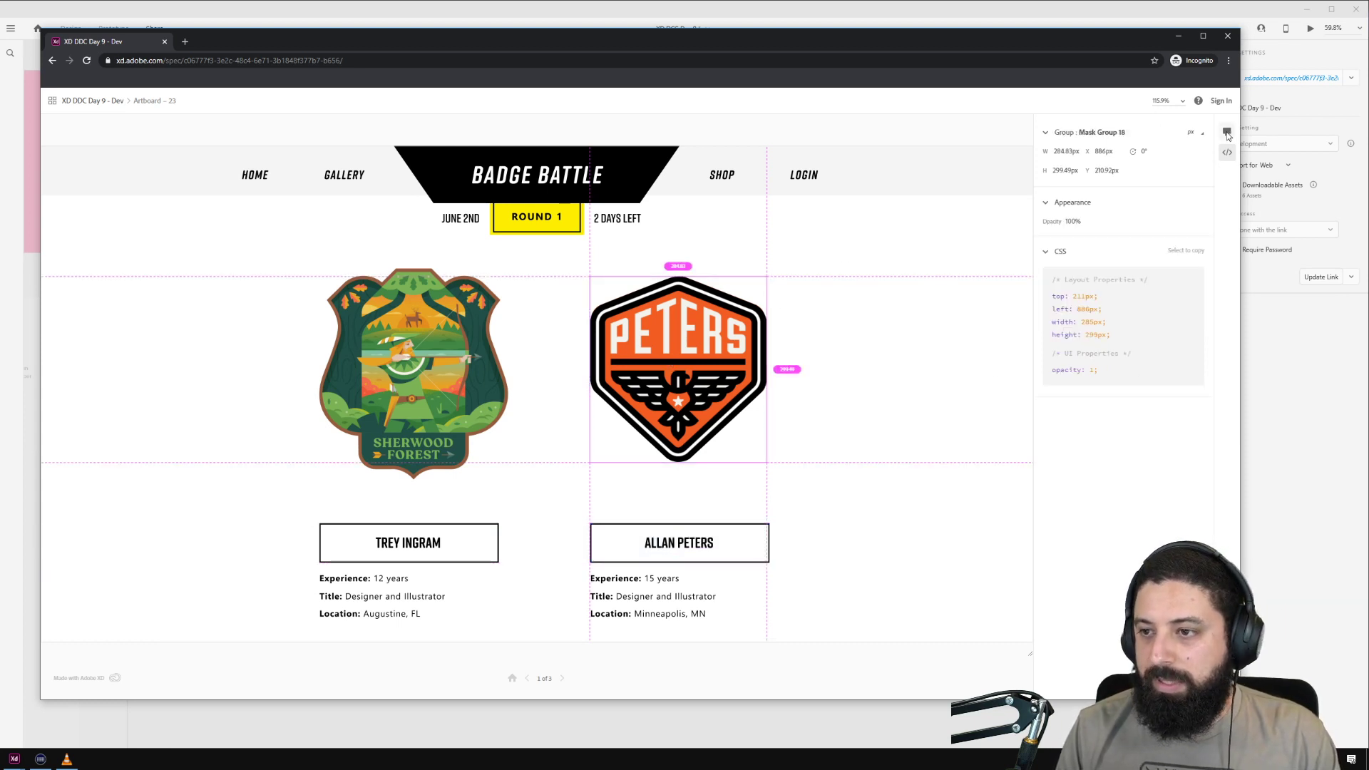
# Step: Review the voting screen's downloadable assets, colors, character styles and interactions in its specs
pyautogui.click(1226, 132)
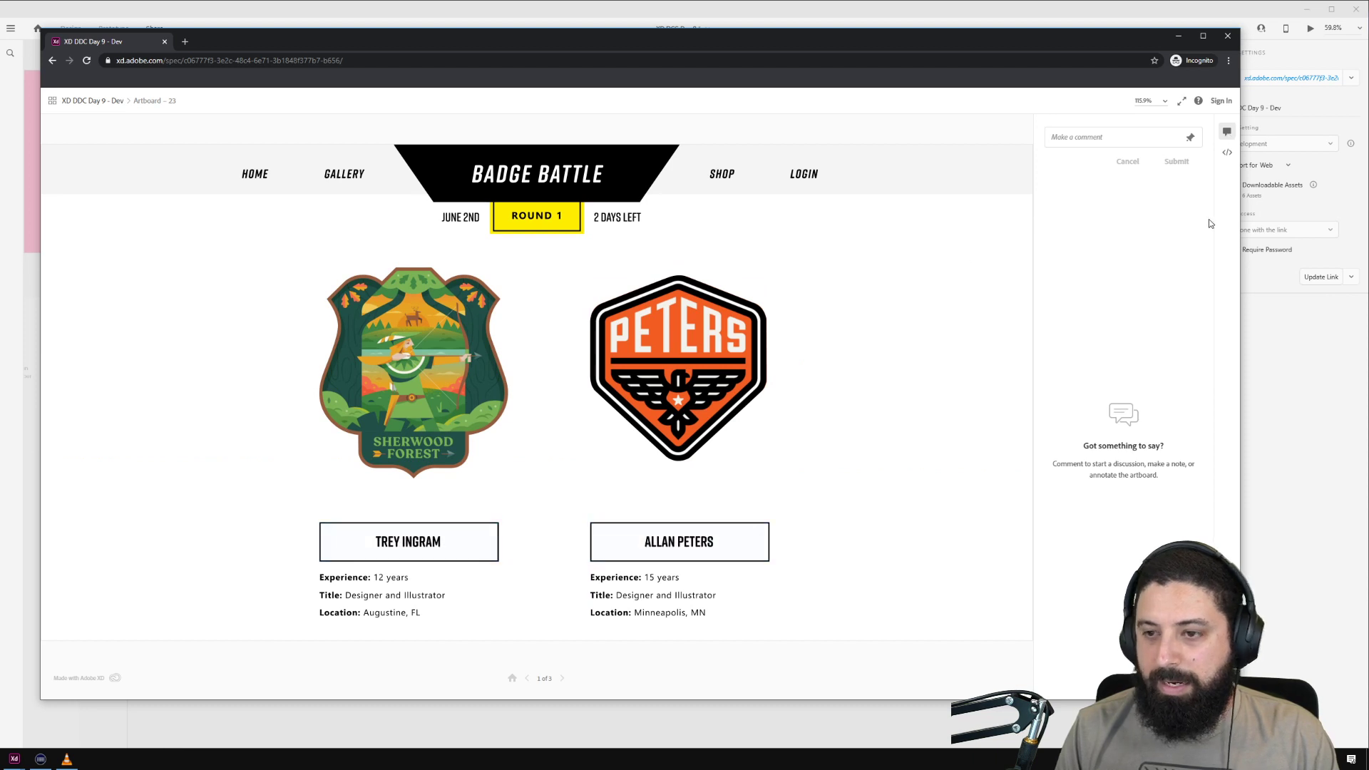
pyautogui.click(1227, 152)
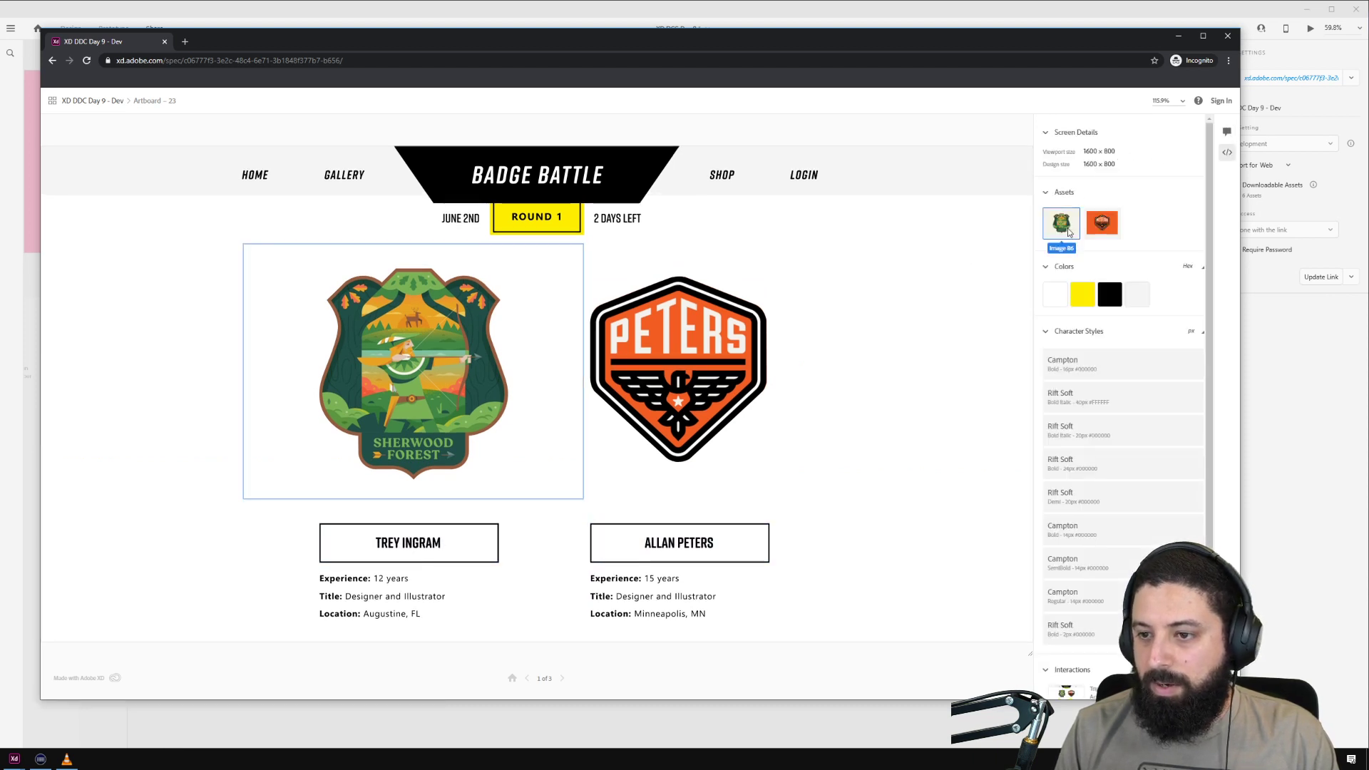
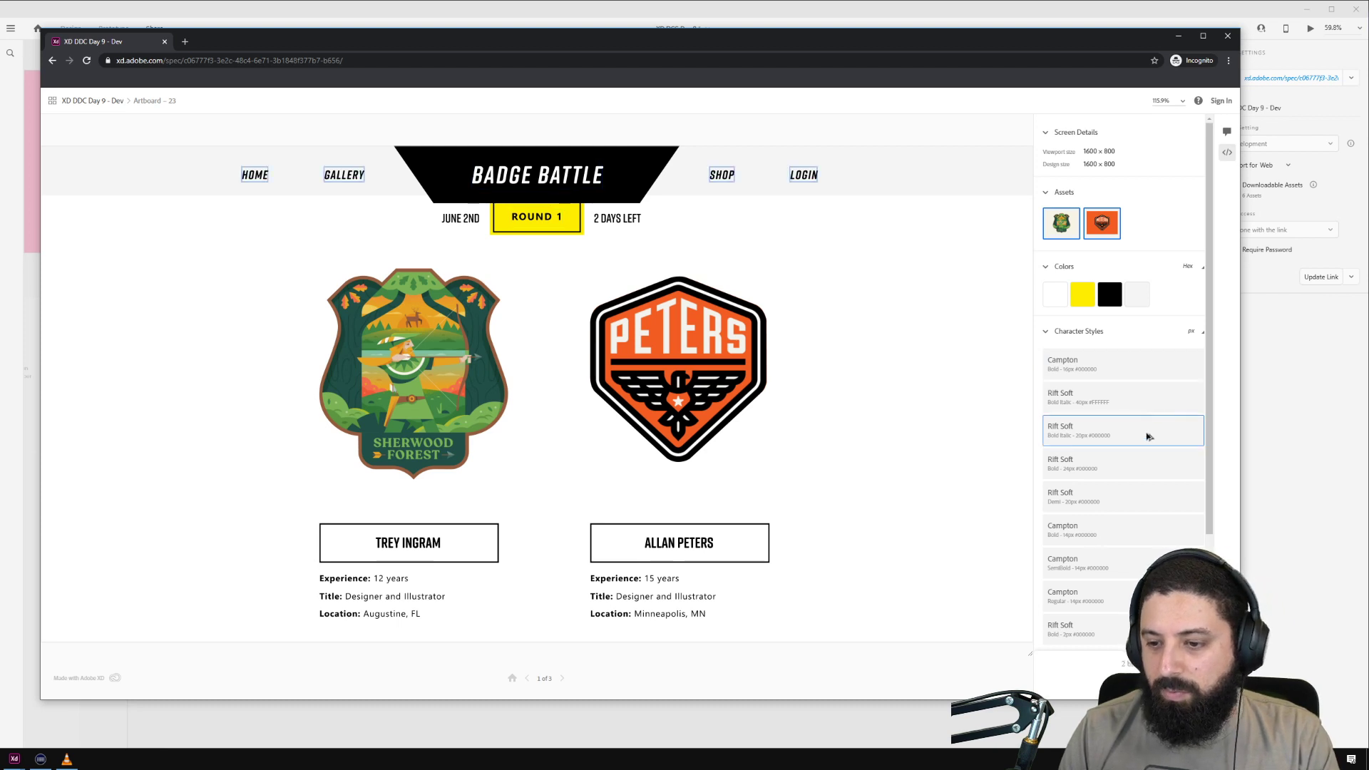
pyautogui.scroll(-2, 1152, 421)
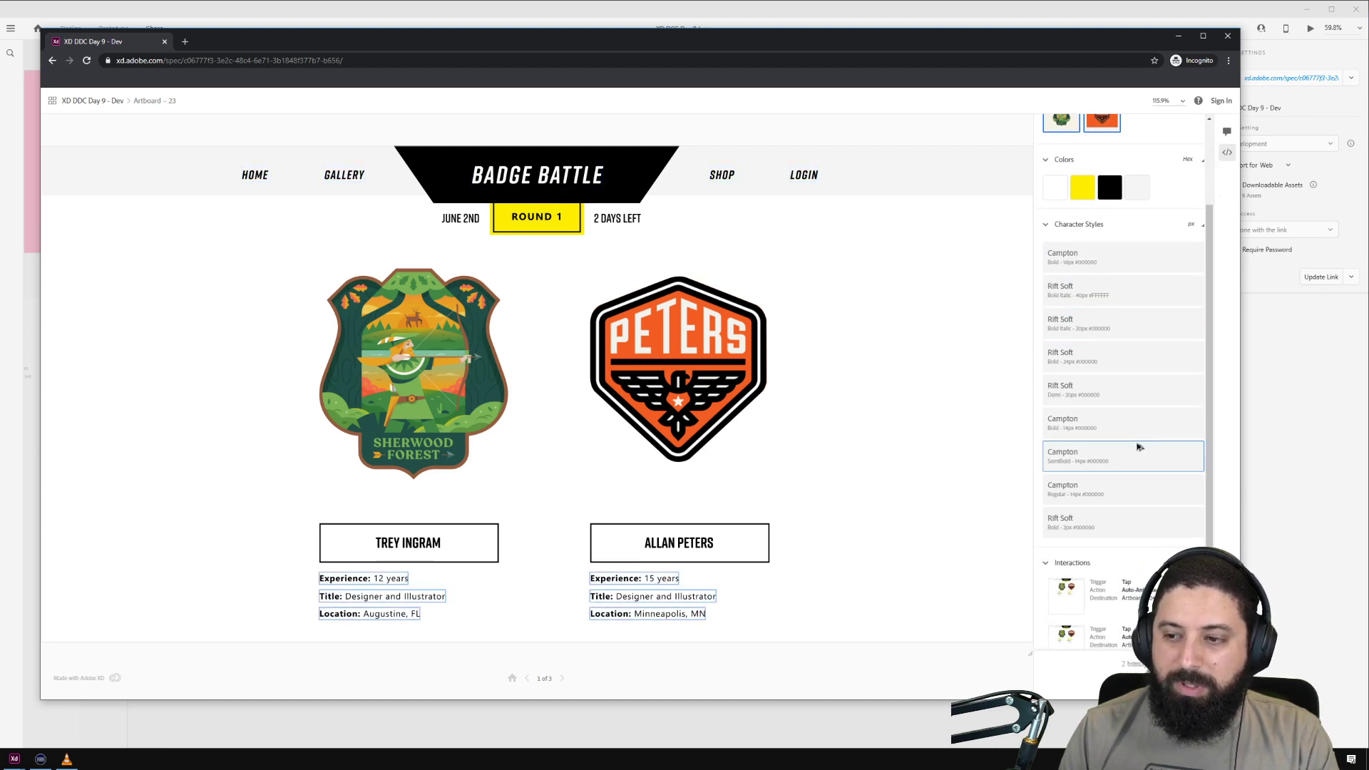
pyautogui.scroll(-1, 1134, 471)
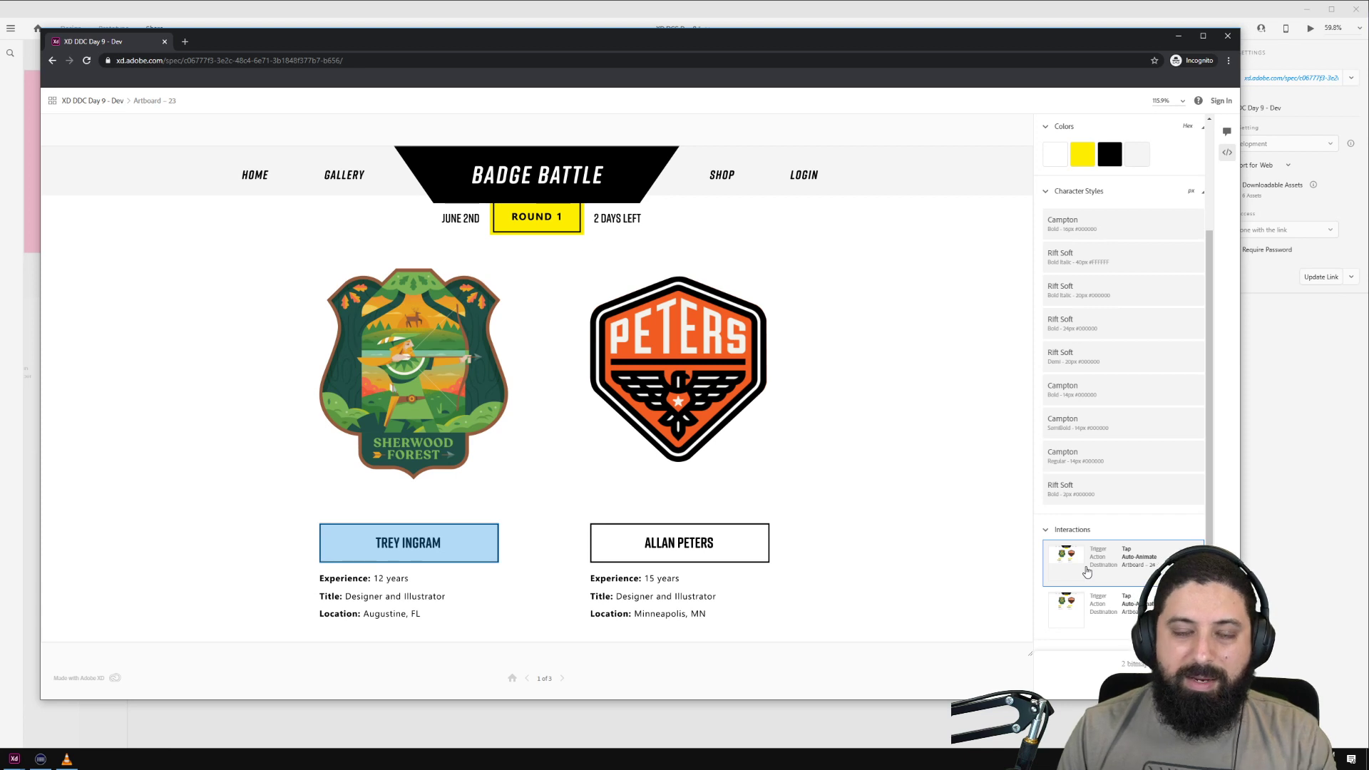
# Step: Go to the prototype's vote result screen and inspect the specs of the yellow vote indicator circle
pyautogui.click(563, 681)
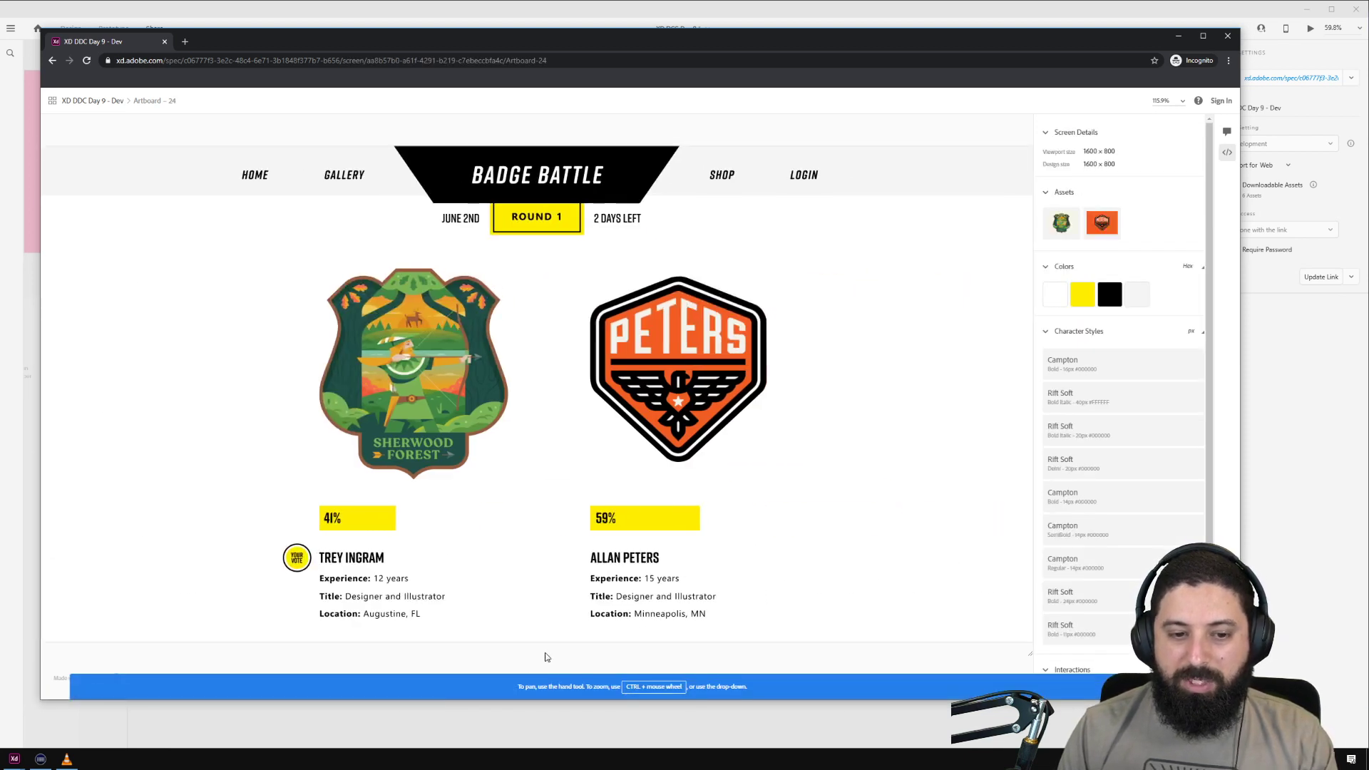
pyautogui.click(302, 568)
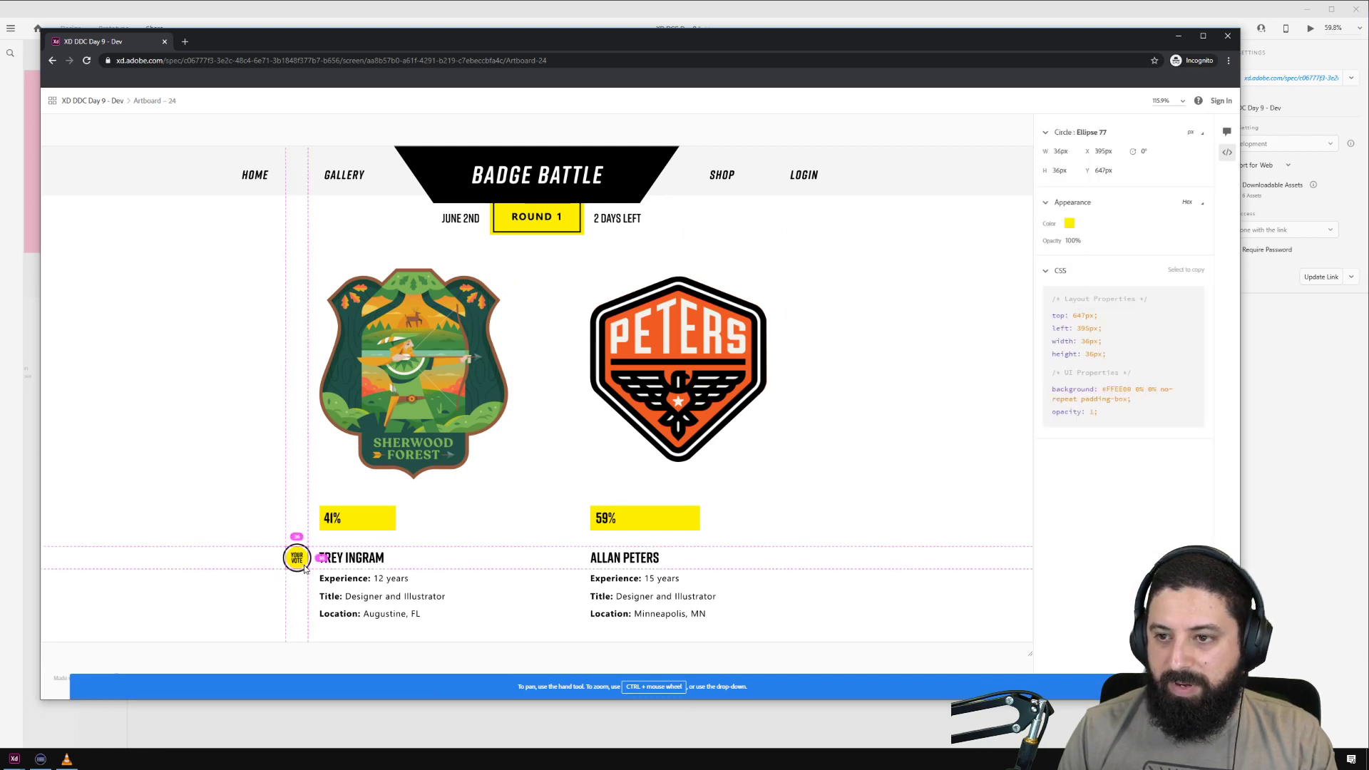
# Step: Review the screen-level assets, colors and character styles of both vote result screens in Specs Mode
pyautogui.click(1227, 132)
pyautogui.click(1227, 154)
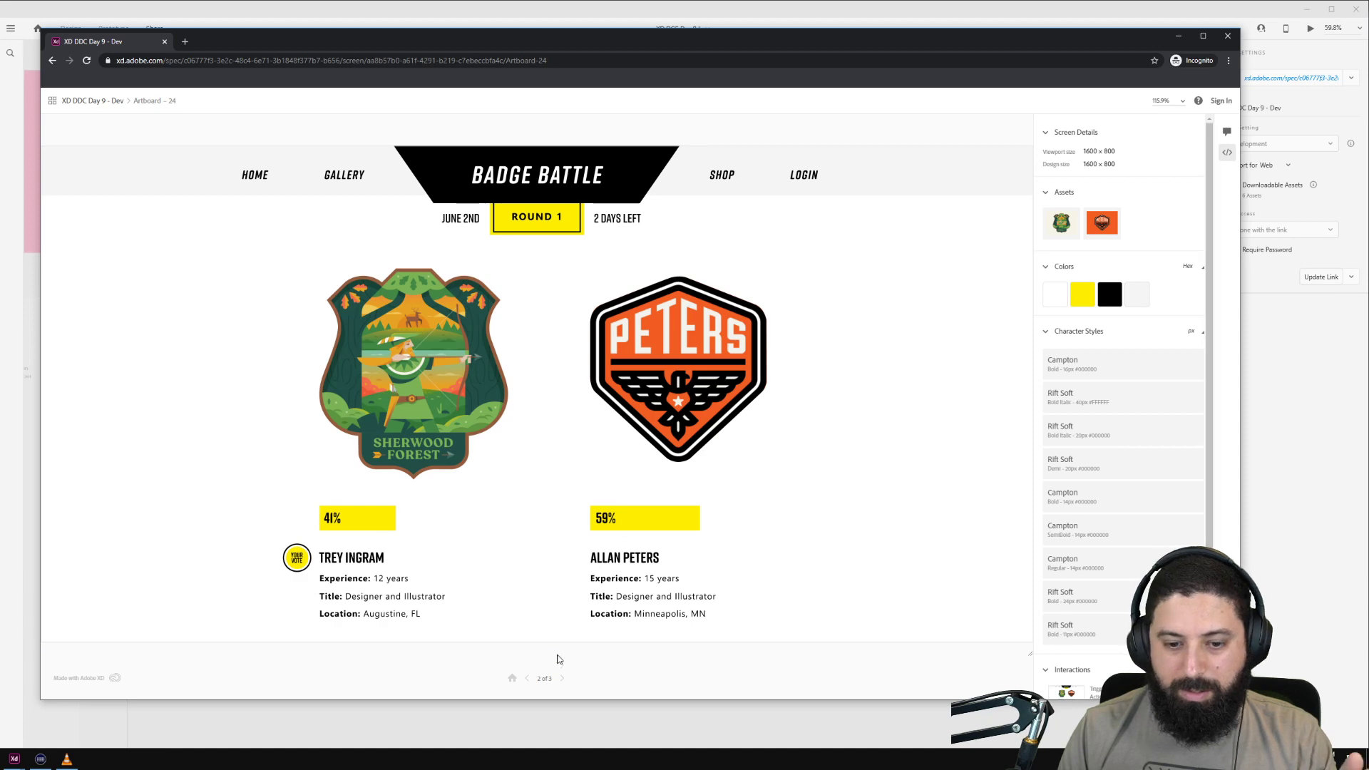
pyautogui.click(561, 680)
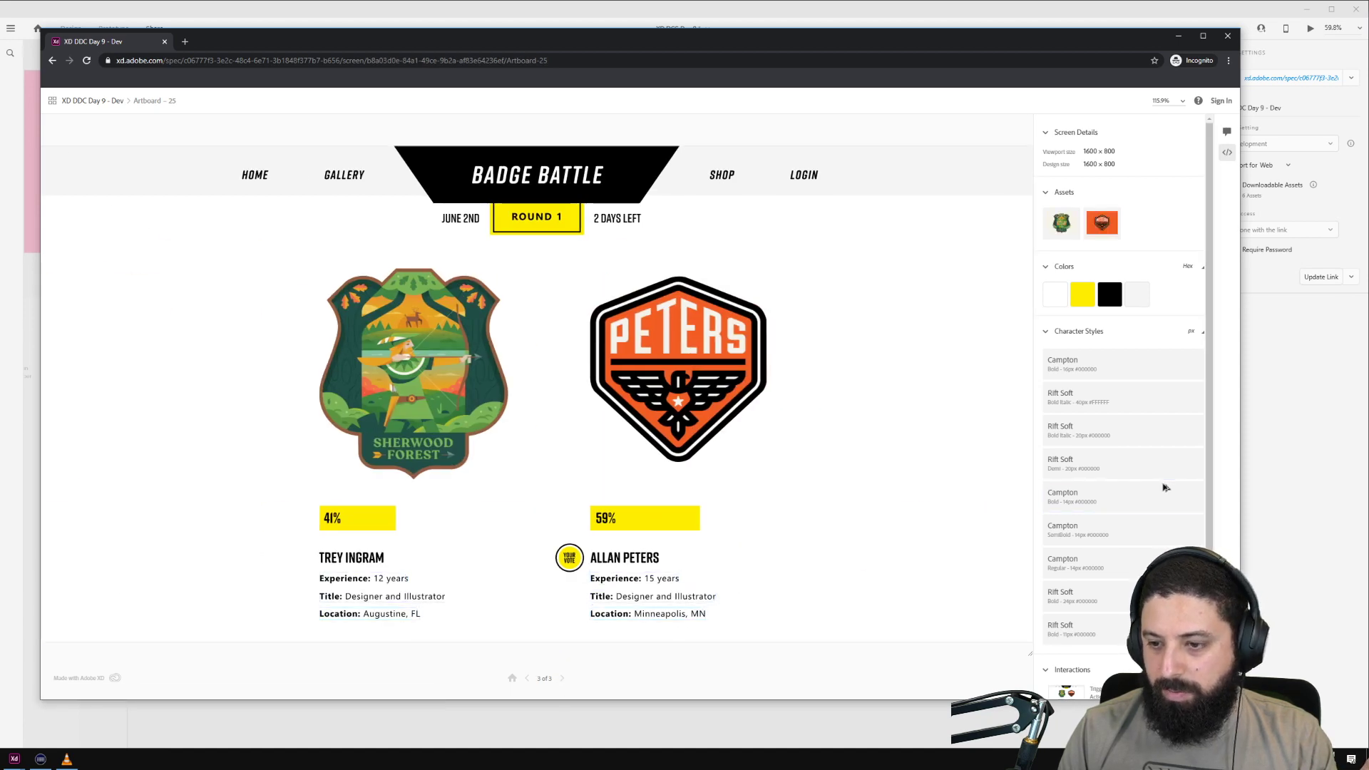
pyautogui.scroll(-1, 1161, 483)
pyautogui.click(527, 680)
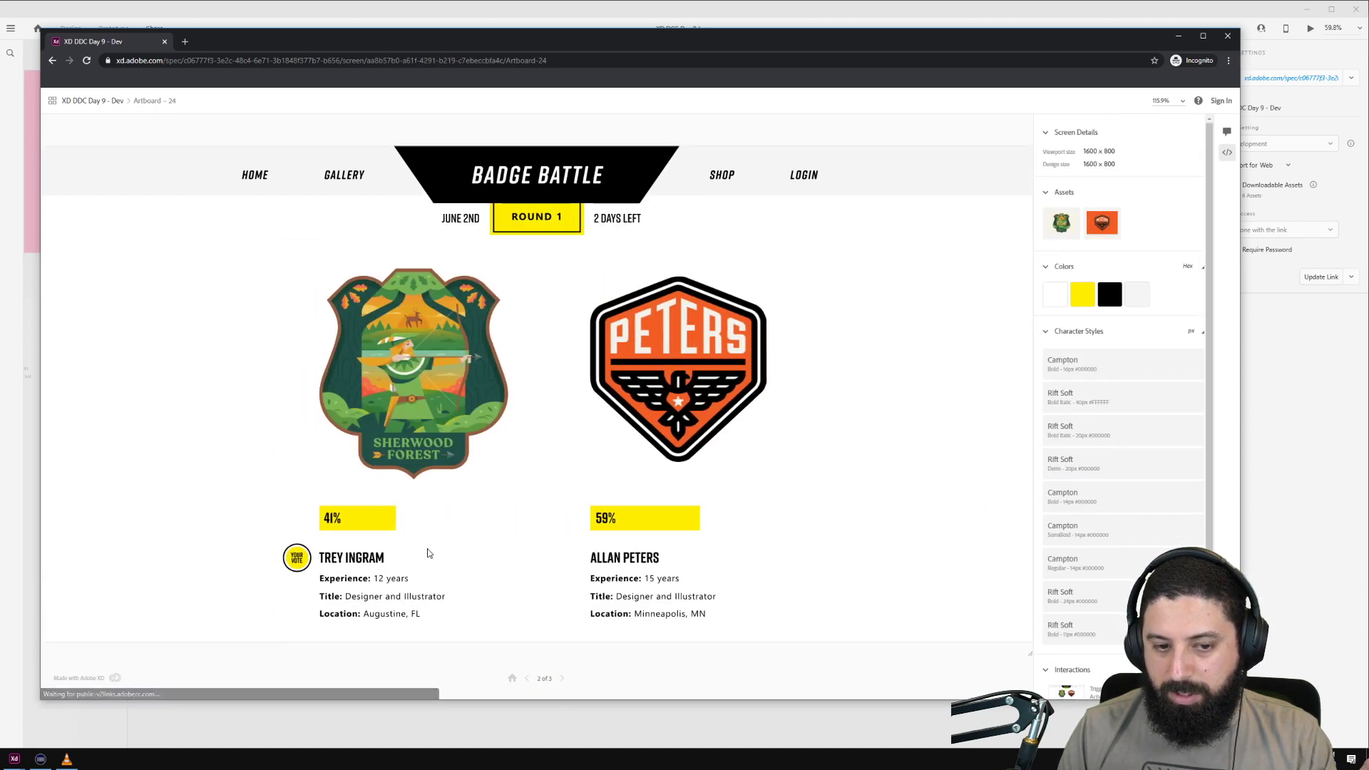
# Step: Inspect the vote indicator's bordered outer circle on the first result screen and recheck that screen's downloadable assets
pyautogui.click(298, 555)
pyautogui.click(301, 554)
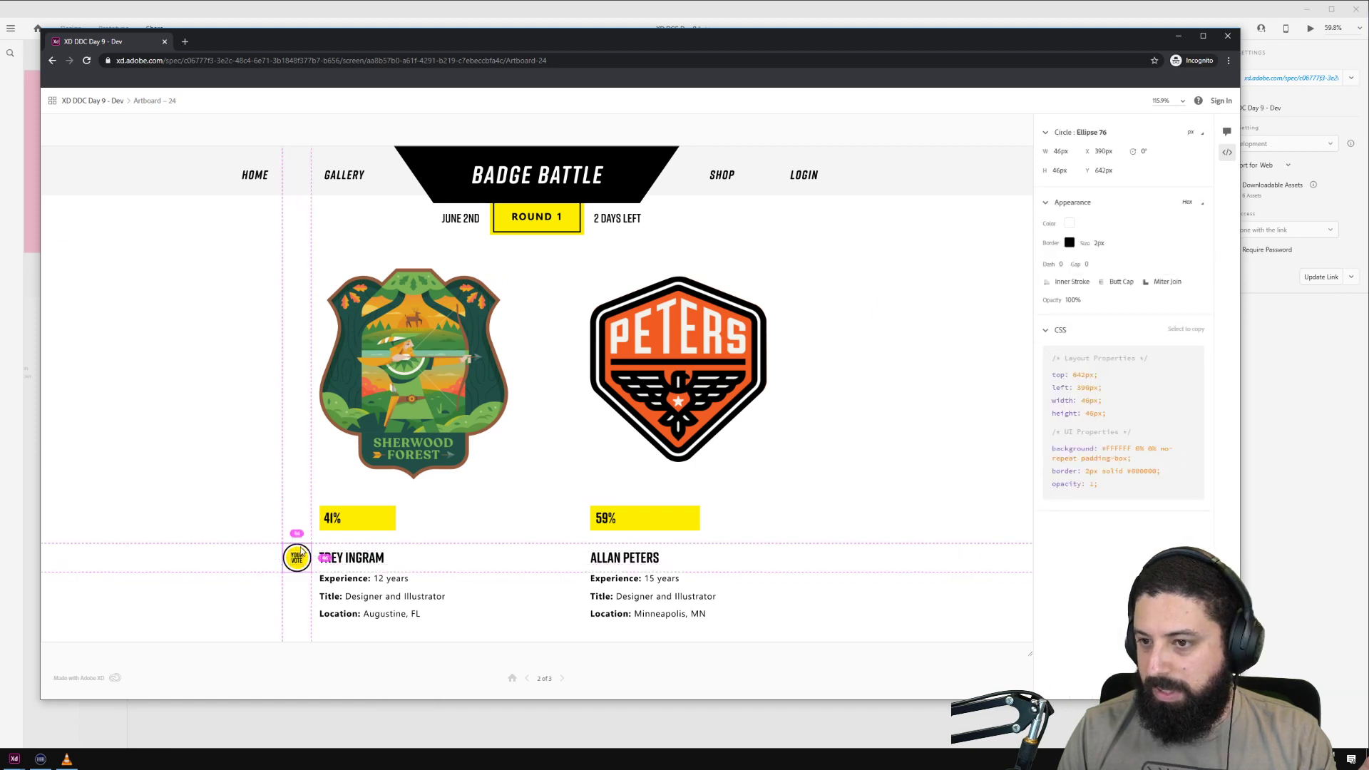
pyautogui.click(1226, 131)
pyautogui.click(1226, 152)
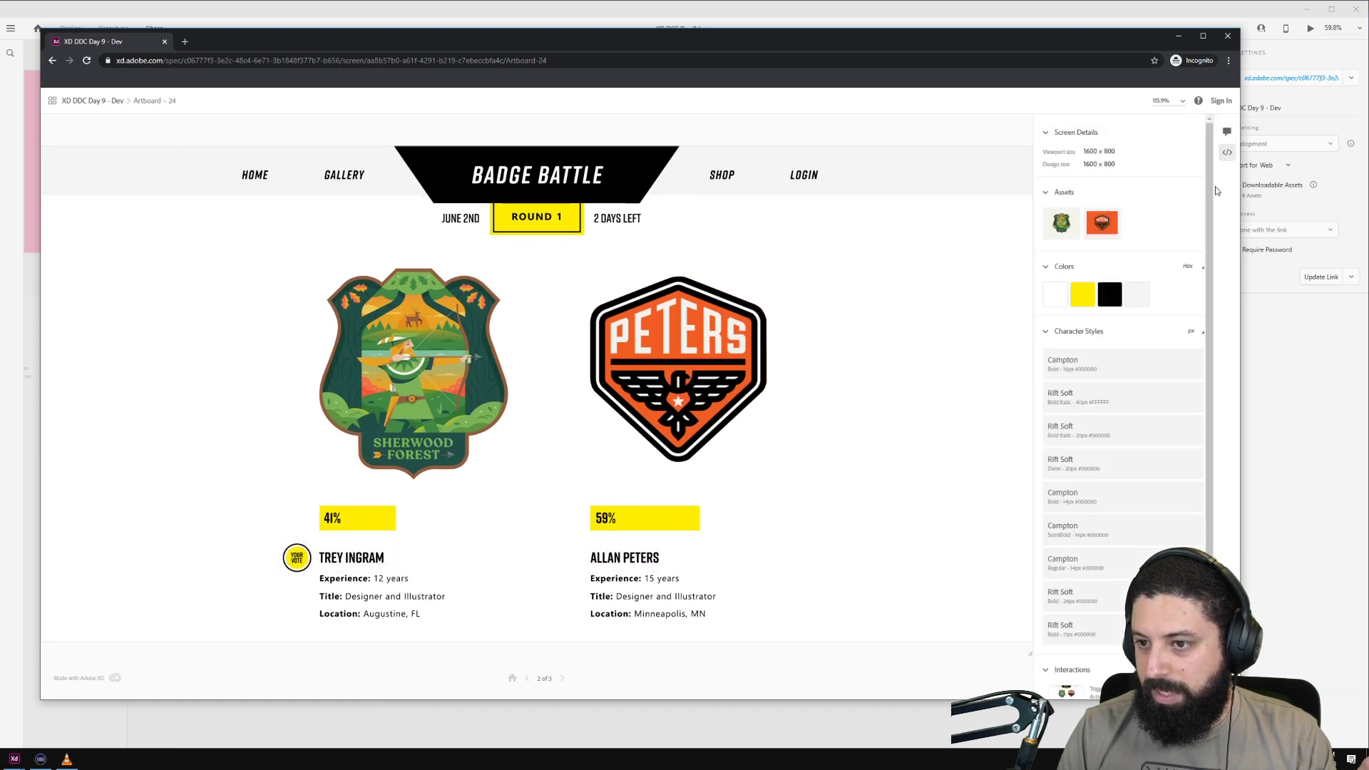
pyautogui.scroll(-3, 1146, 314)
# Step: Switch to Adobe XD and check in Design mode whether the vote indicators on both result artboards are marked for export
pyautogui.hotkey('alt', 'Tab')
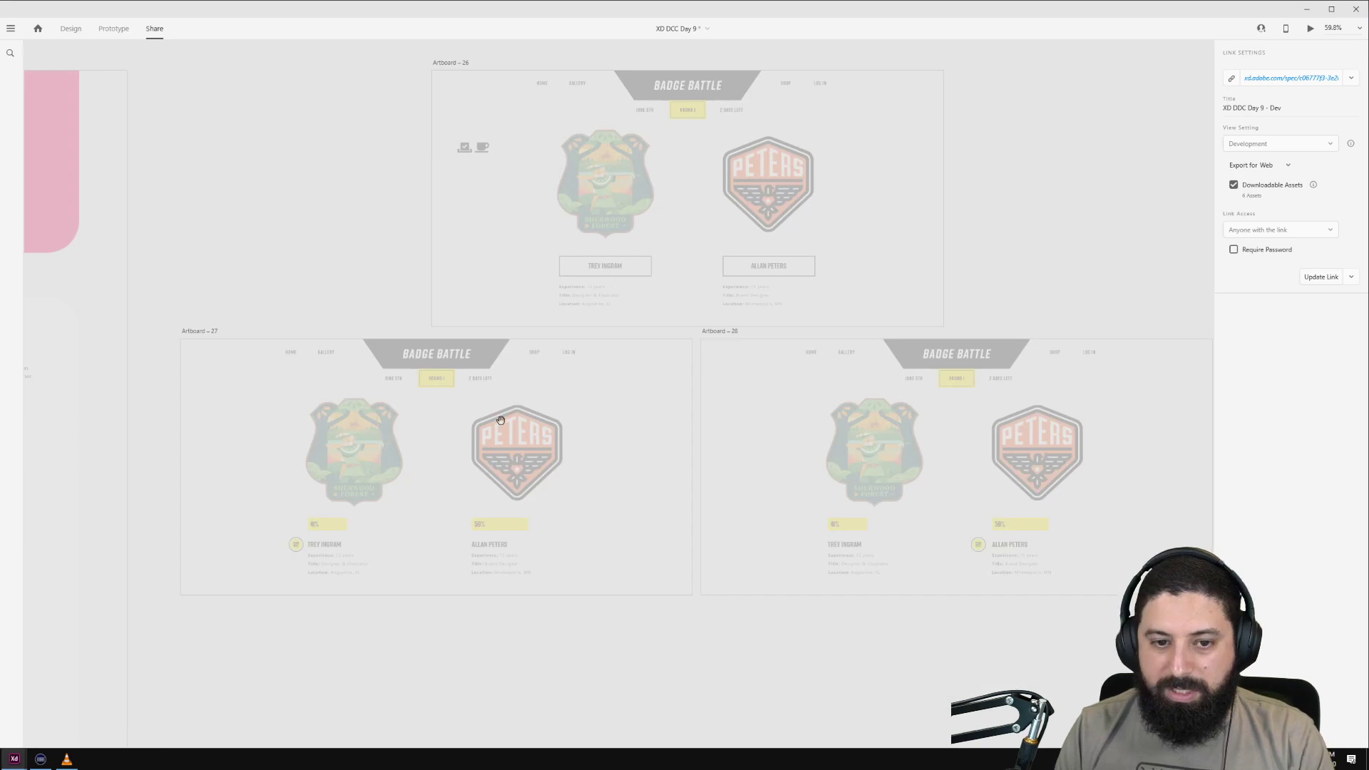
pyautogui.click(69, 29)
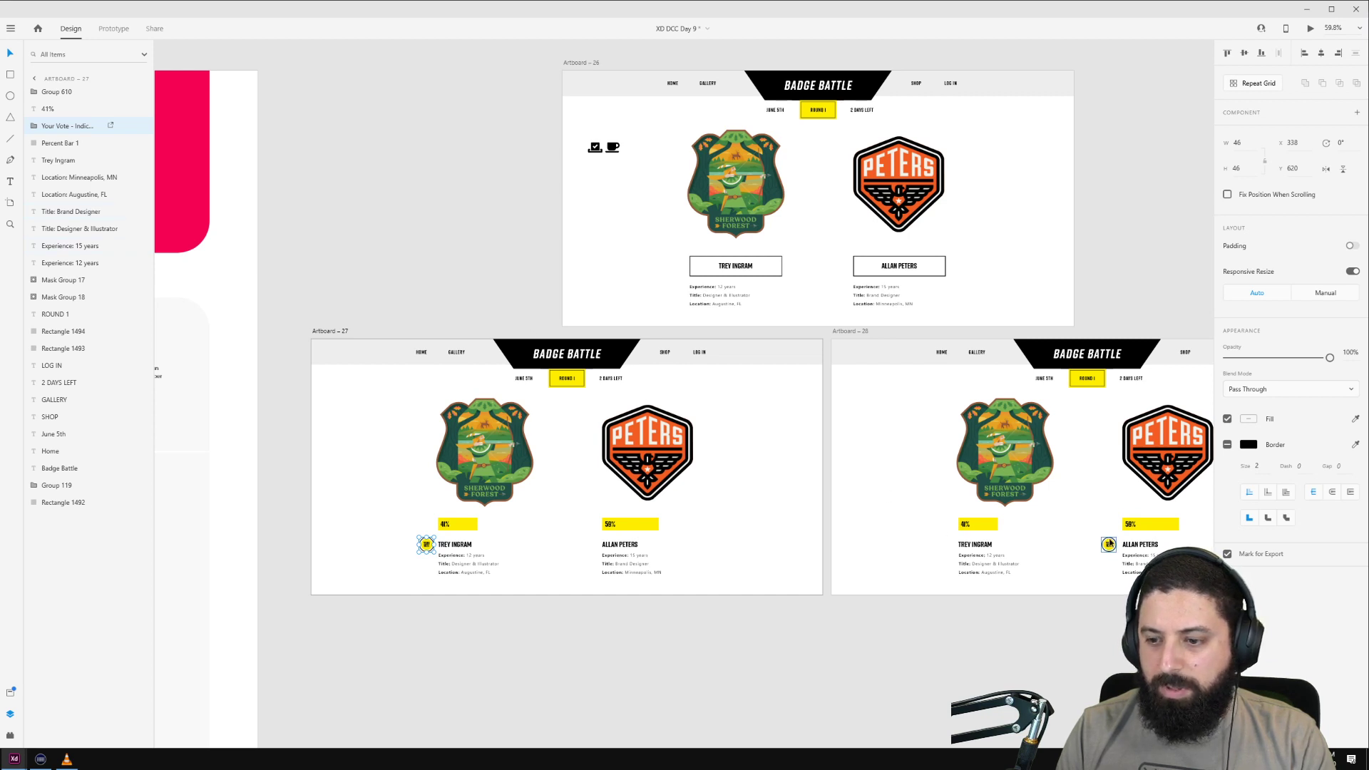
pyautogui.click(1110, 543)
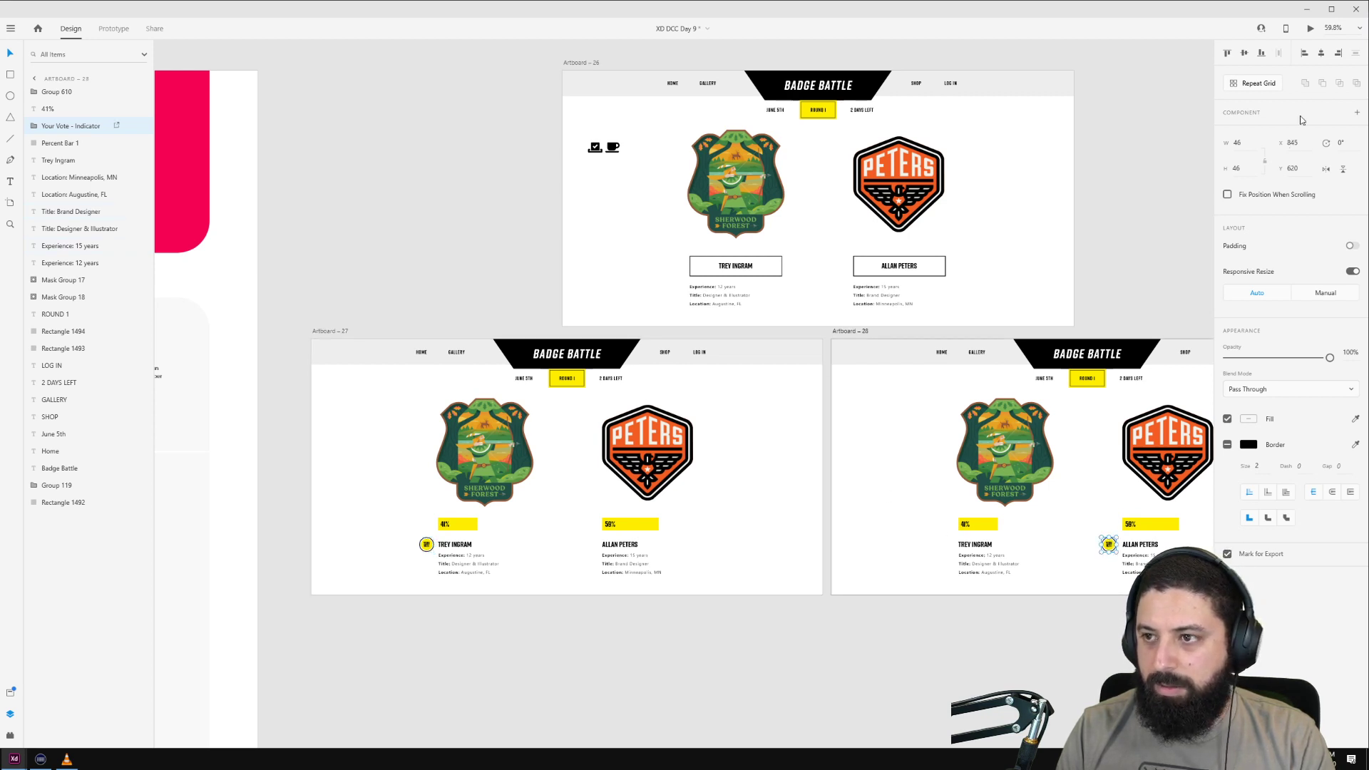
# Step: Update the shared development link and copy it
pyautogui.click(154, 30)
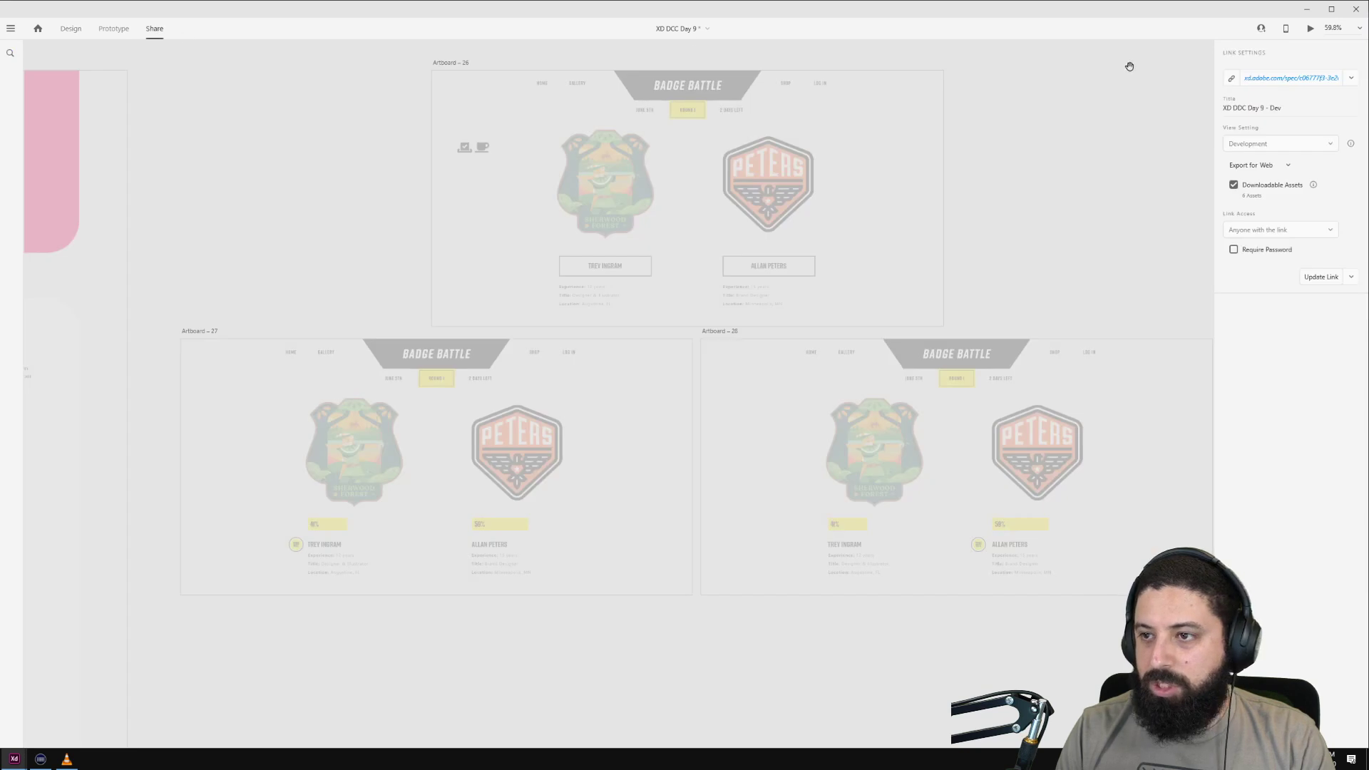
pyautogui.click(1321, 277)
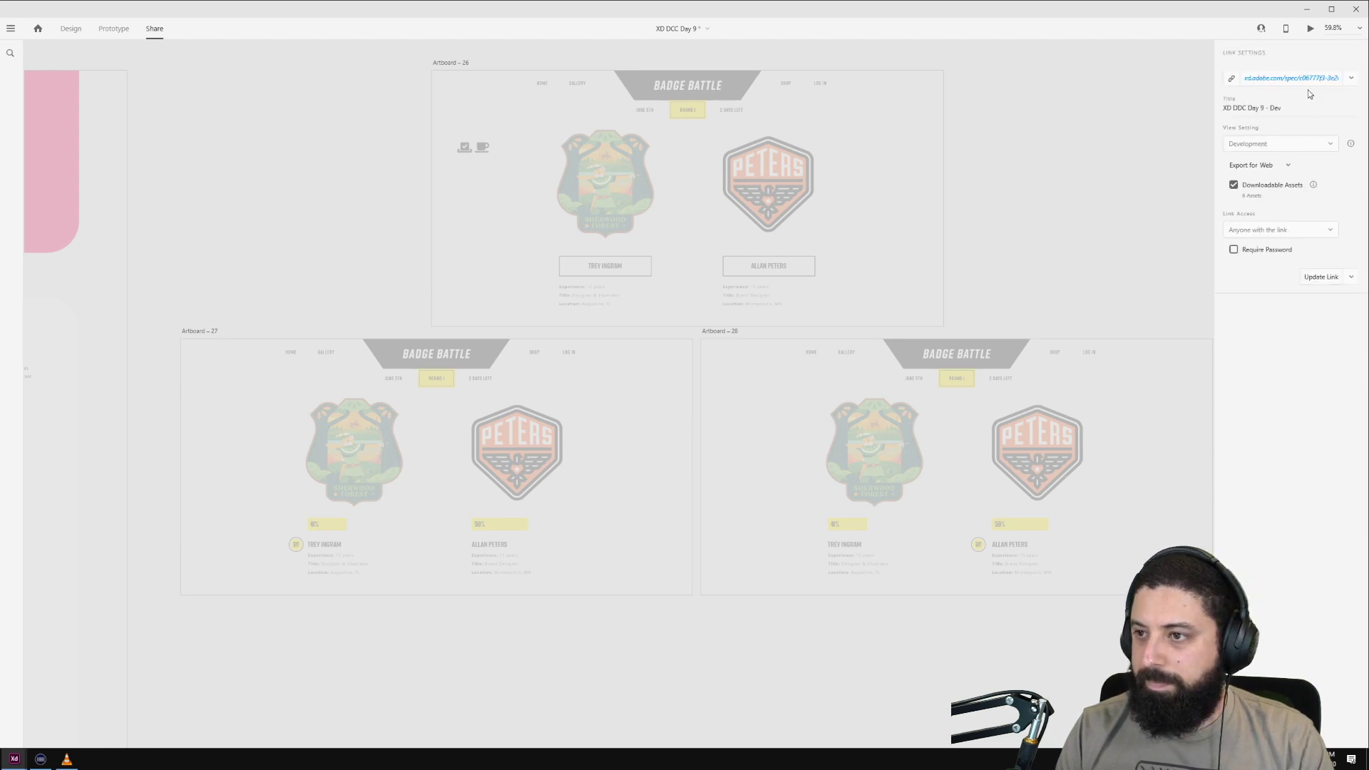
pyautogui.click(1230, 78)
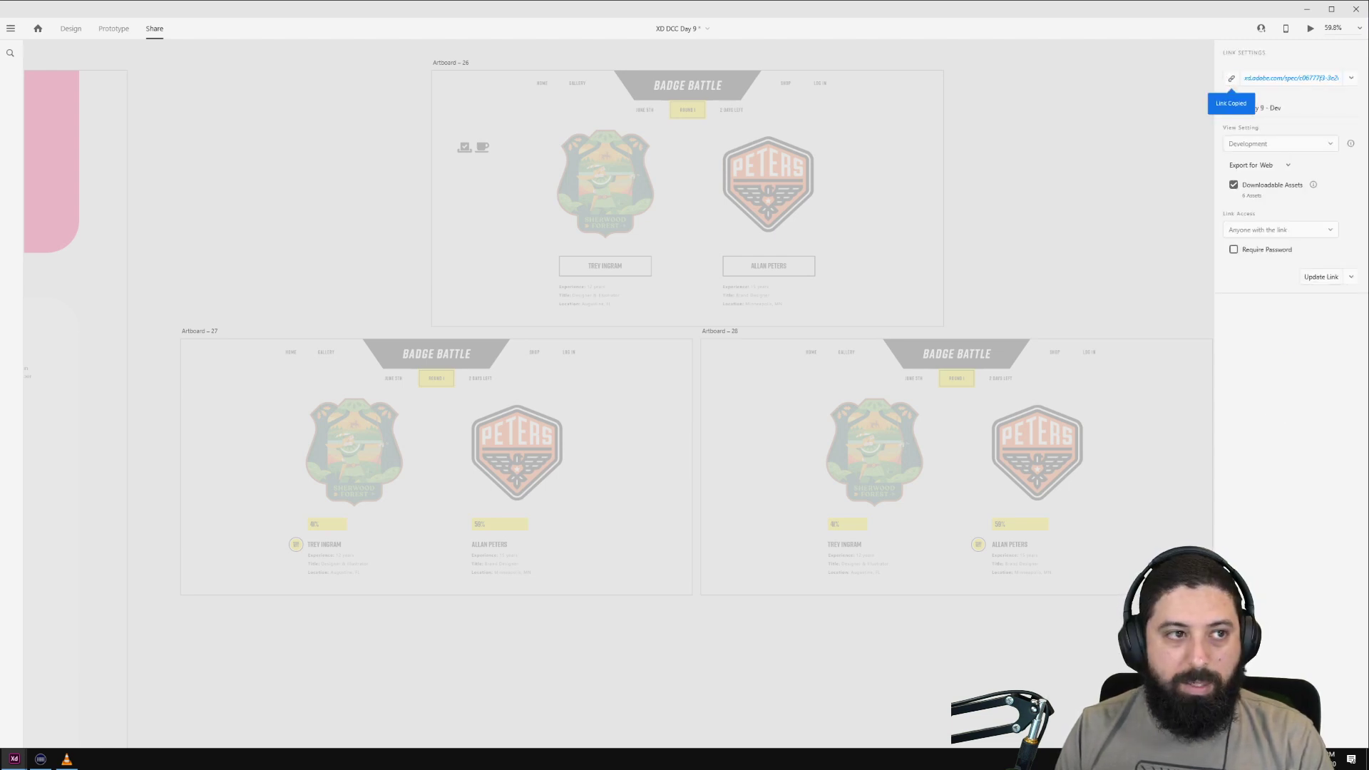
# Step: Switch to the browser, open the copied development link in a new tab and dismiss the Grid View tip
pyautogui.click(40, 759)
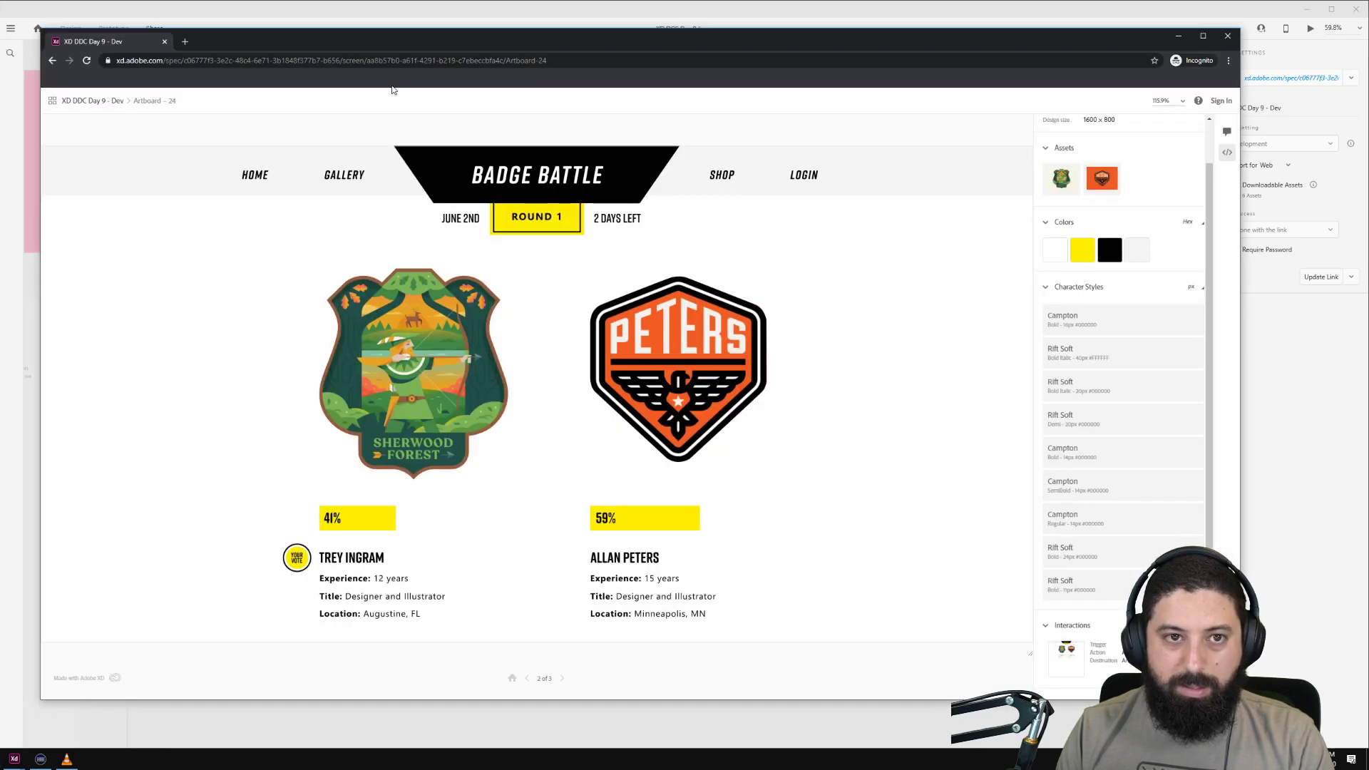
pyautogui.click(185, 41)
pyautogui.hotkey('ctrl', 'v')
pyautogui.press('Return')
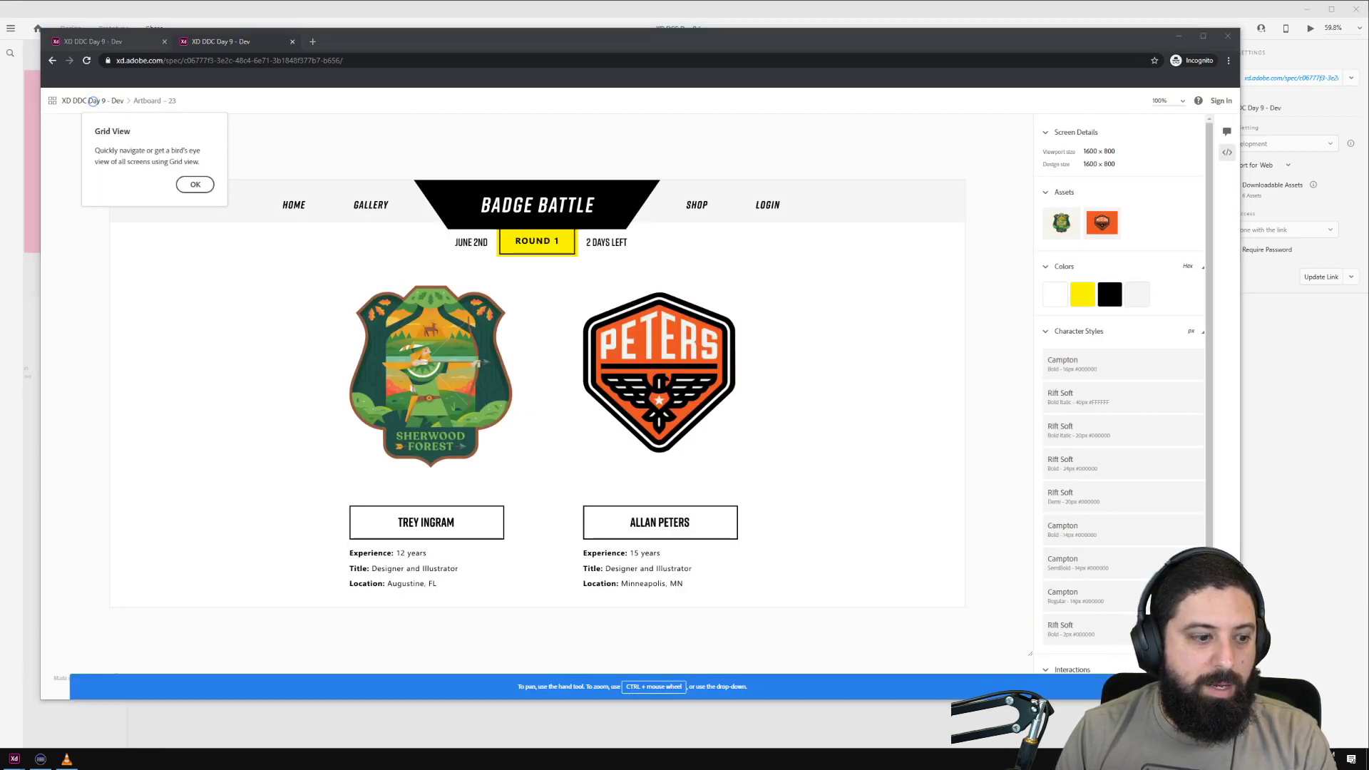
pyautogui.click(195, 184)
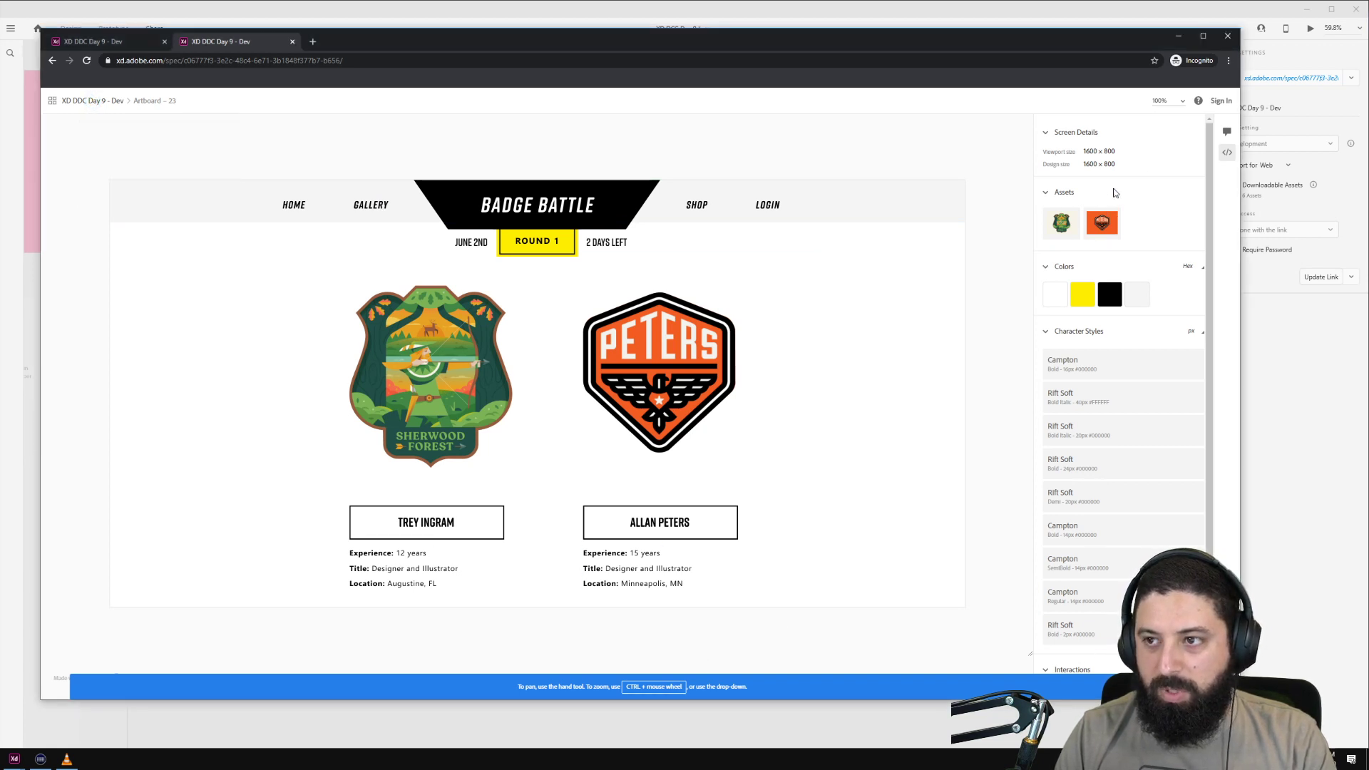
# Step: View the voting screen outside Specs Mode, advance to the first vote result screen and review its specs and assets
pyautogui.hscroll(1, 900, 204)
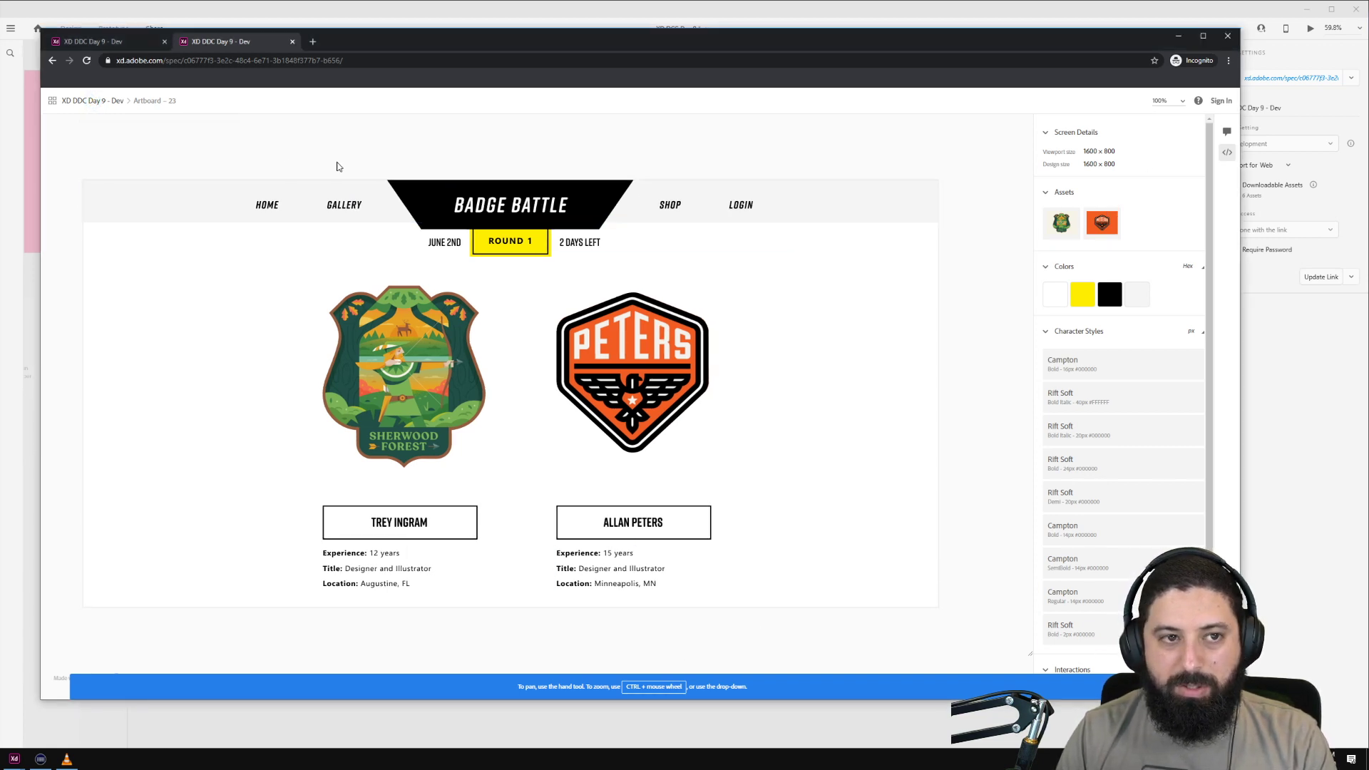
pyautogui.click(1228, 152)
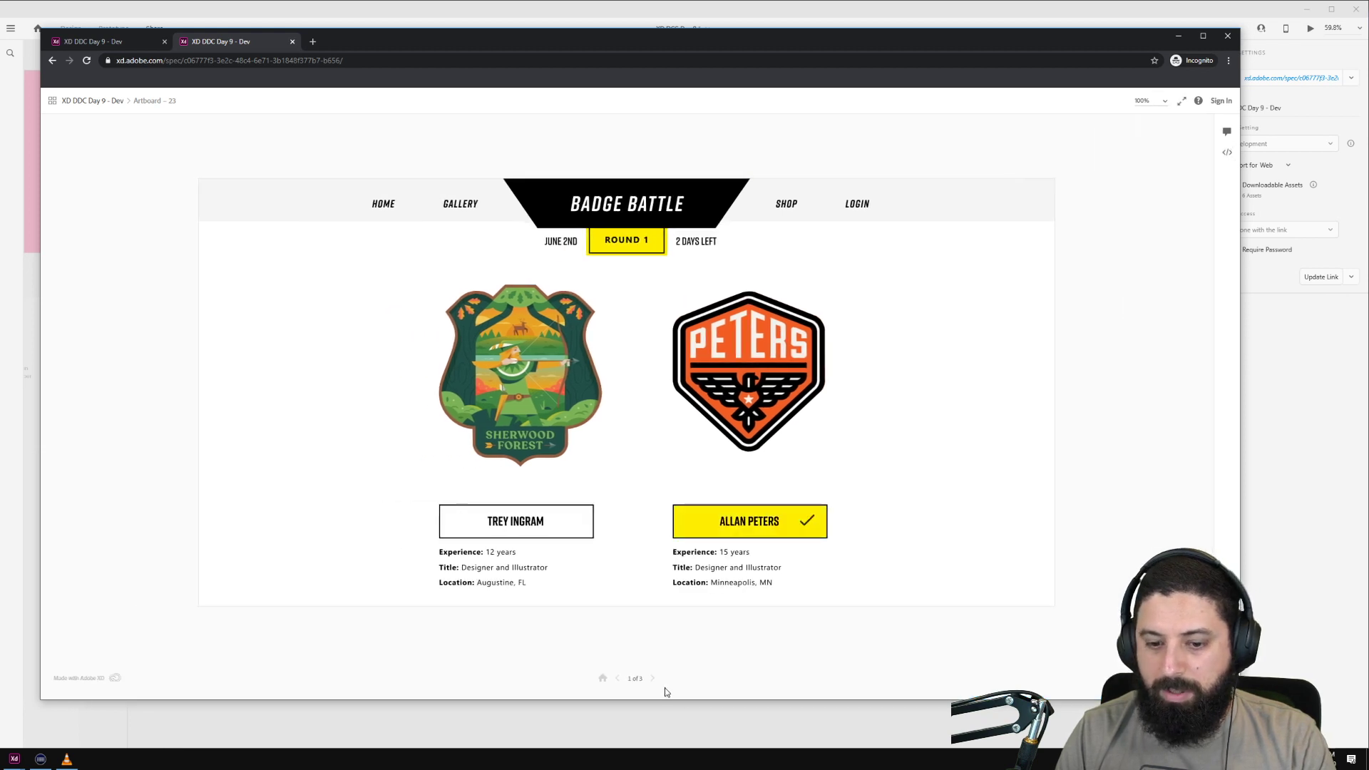
pyautogui.click(654, 678)
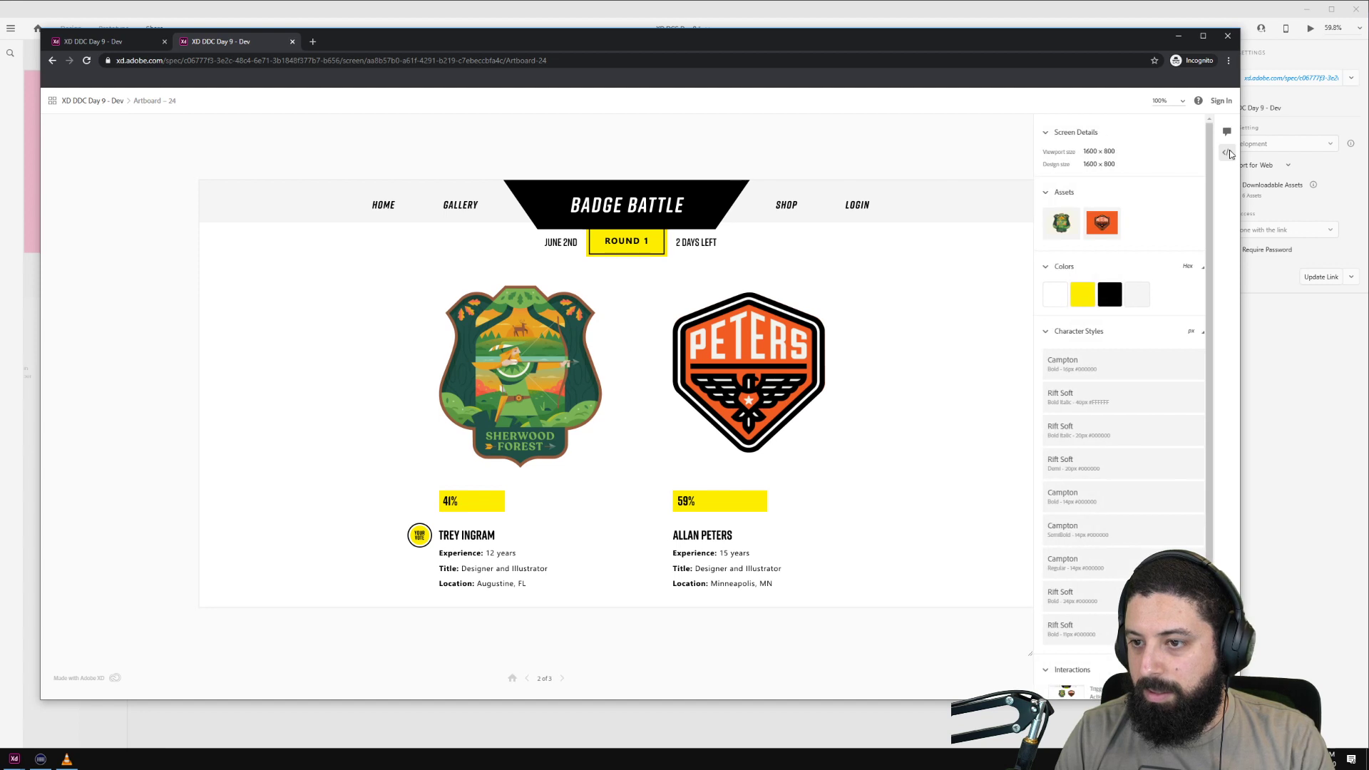
pyautogui.scroll(-1, 1110, 236)
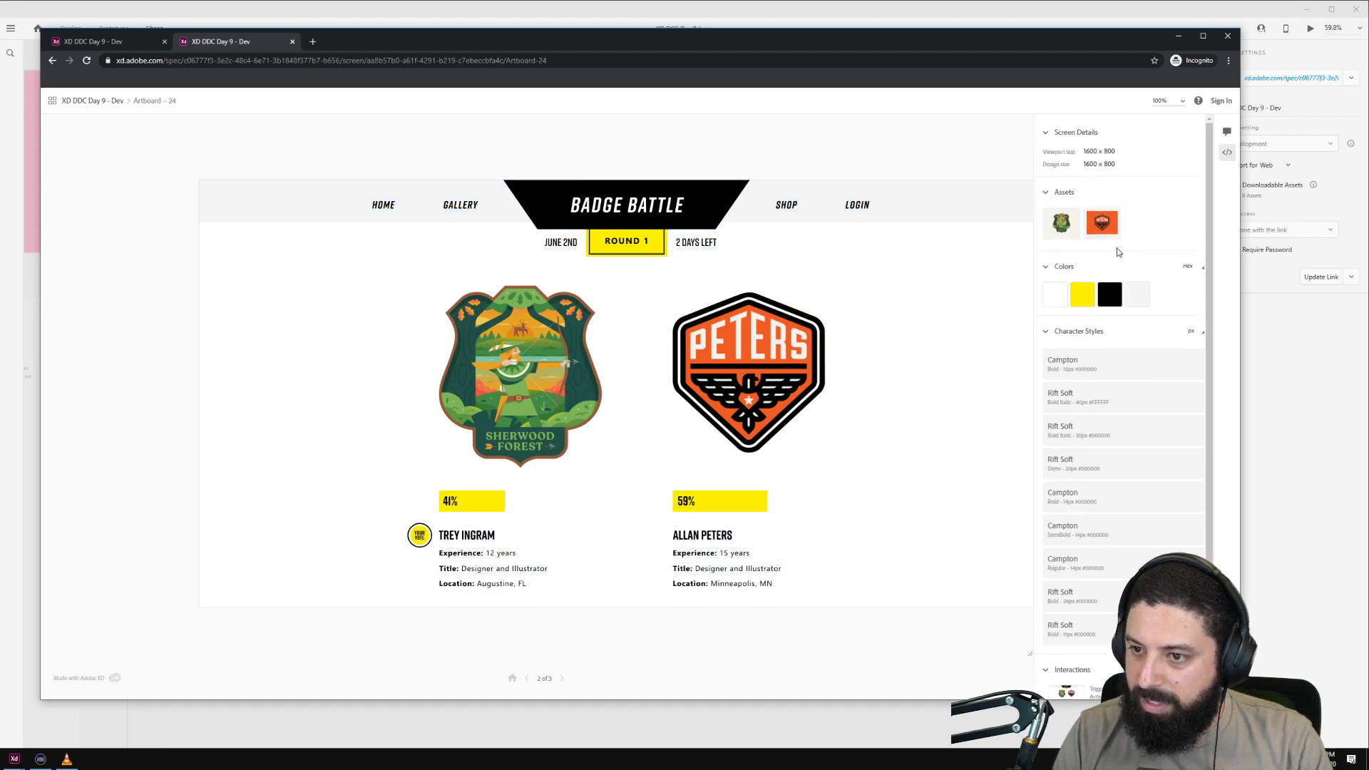
# Step: Inspect the specs of the yellow vote indicator circle and the 59% bar, and return to the voting screen
pyautogui.click(414, 536)
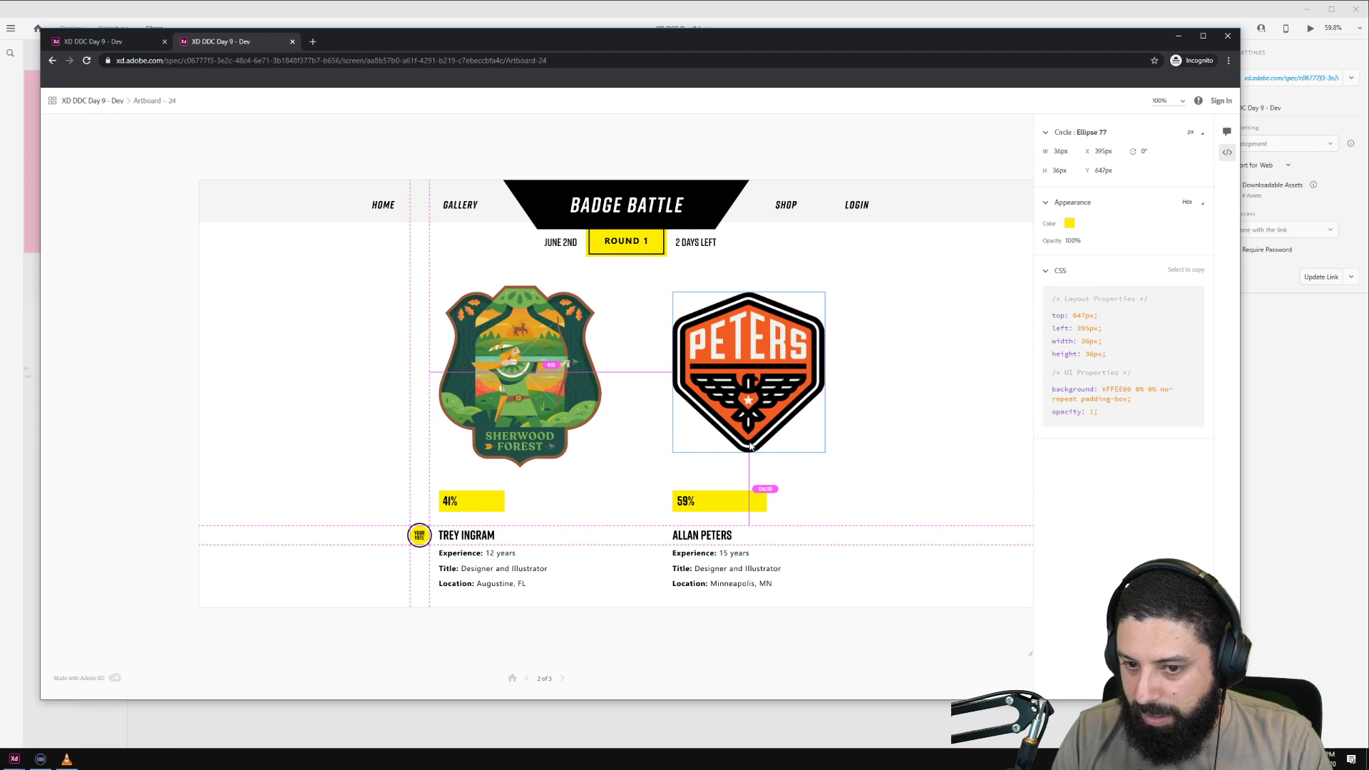
pyautogui.click(708, 503)
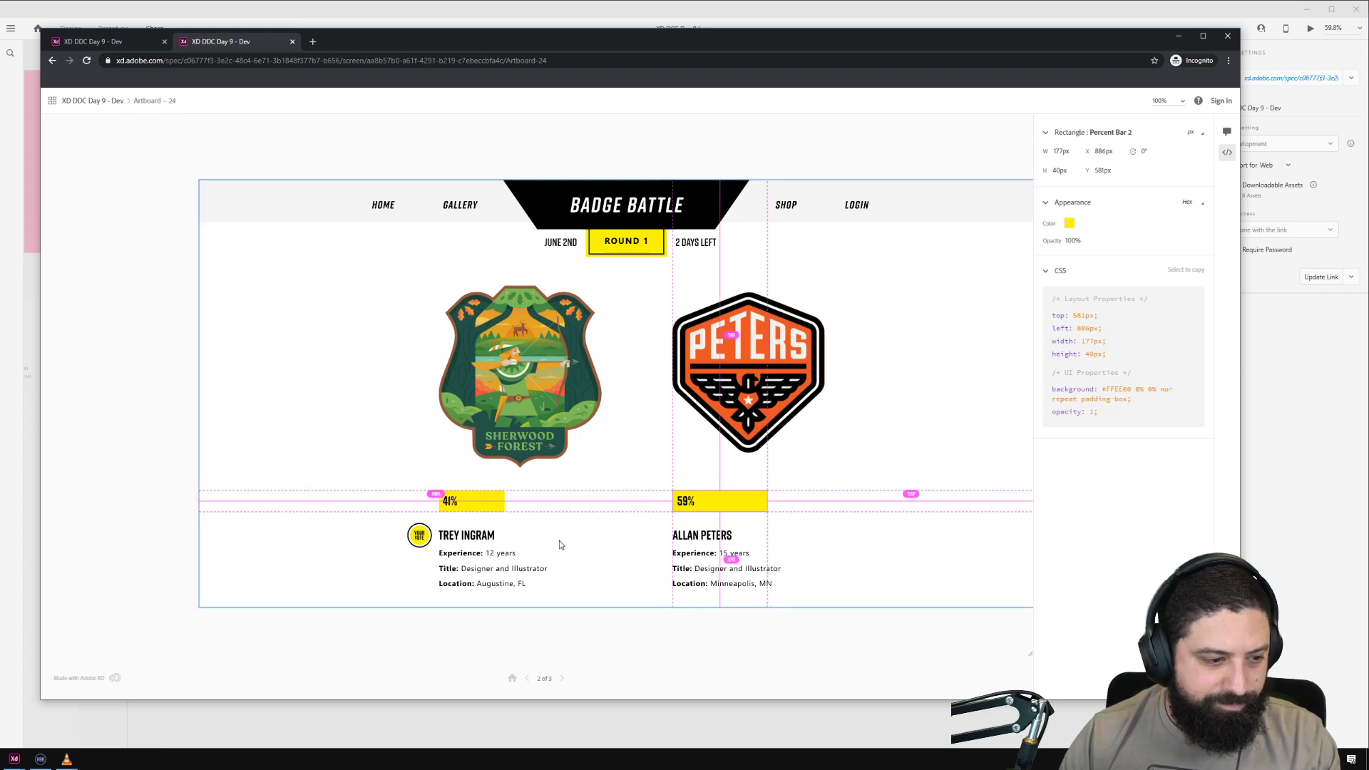
pyautogui.click(526, 680)
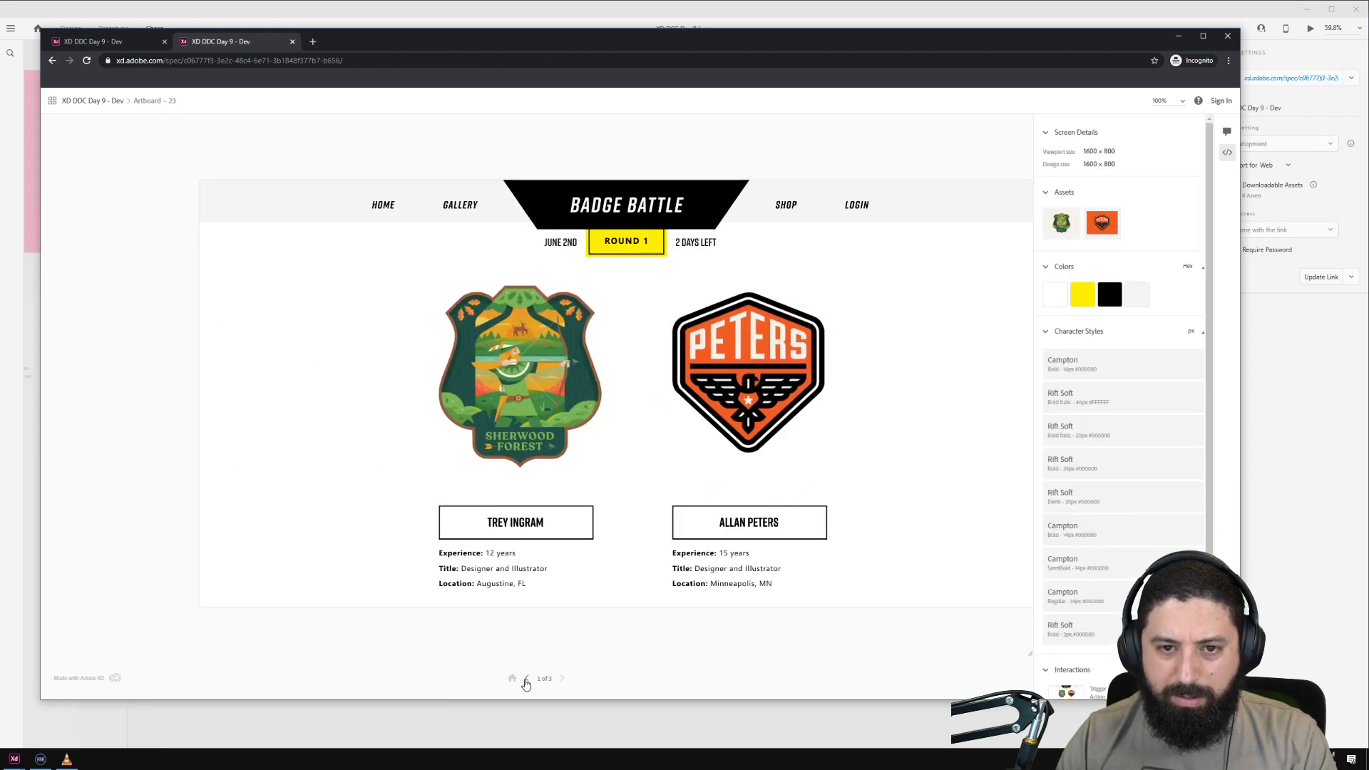
pyautogui.click(1268, 373)
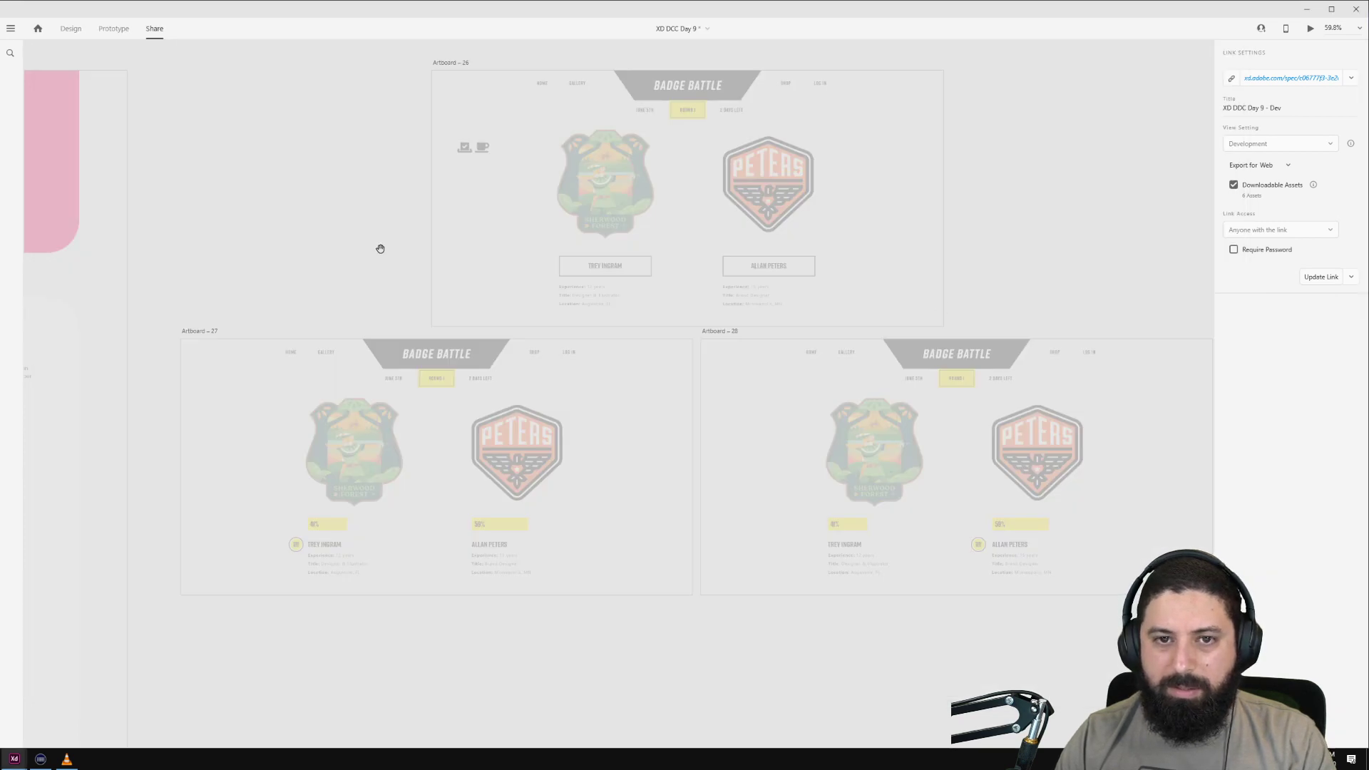
pyautogui.scroll(-1, 380, 248)
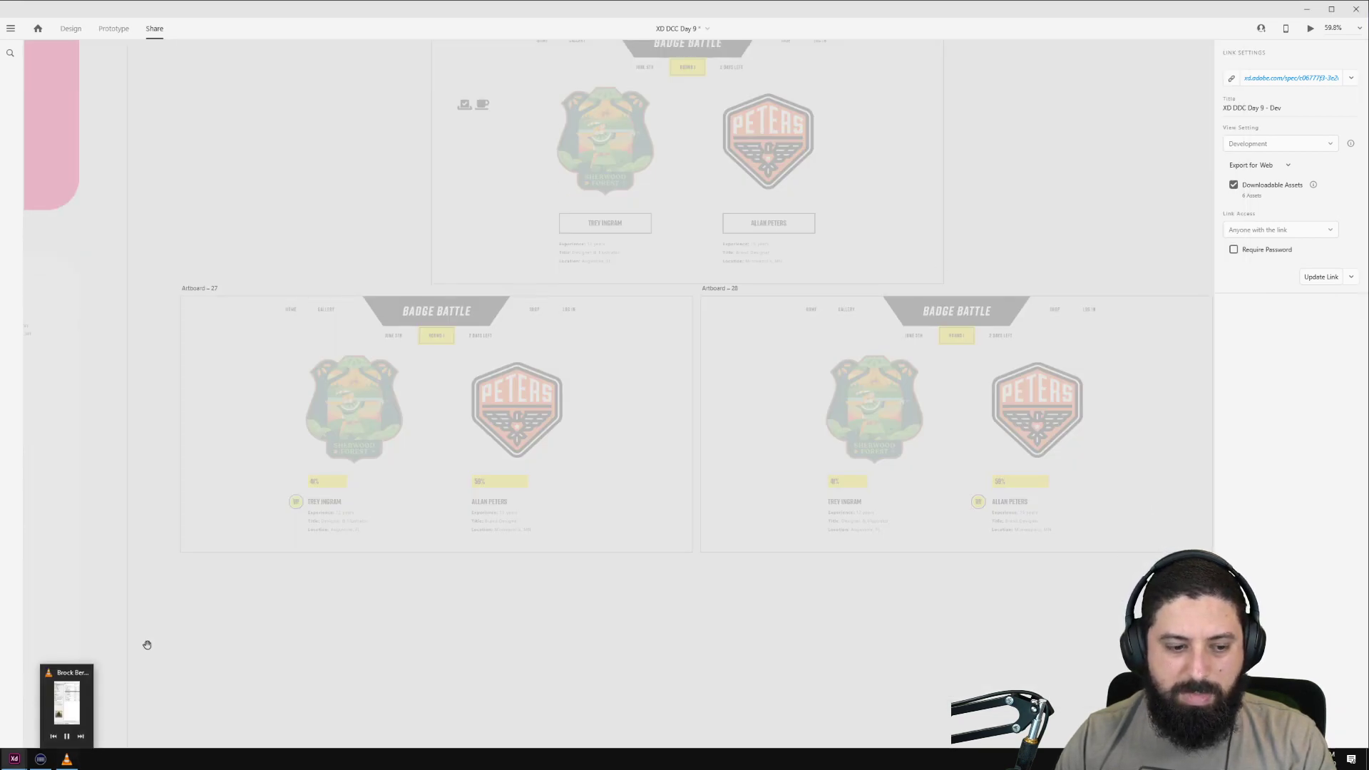
pyautogui.click(14, 717)
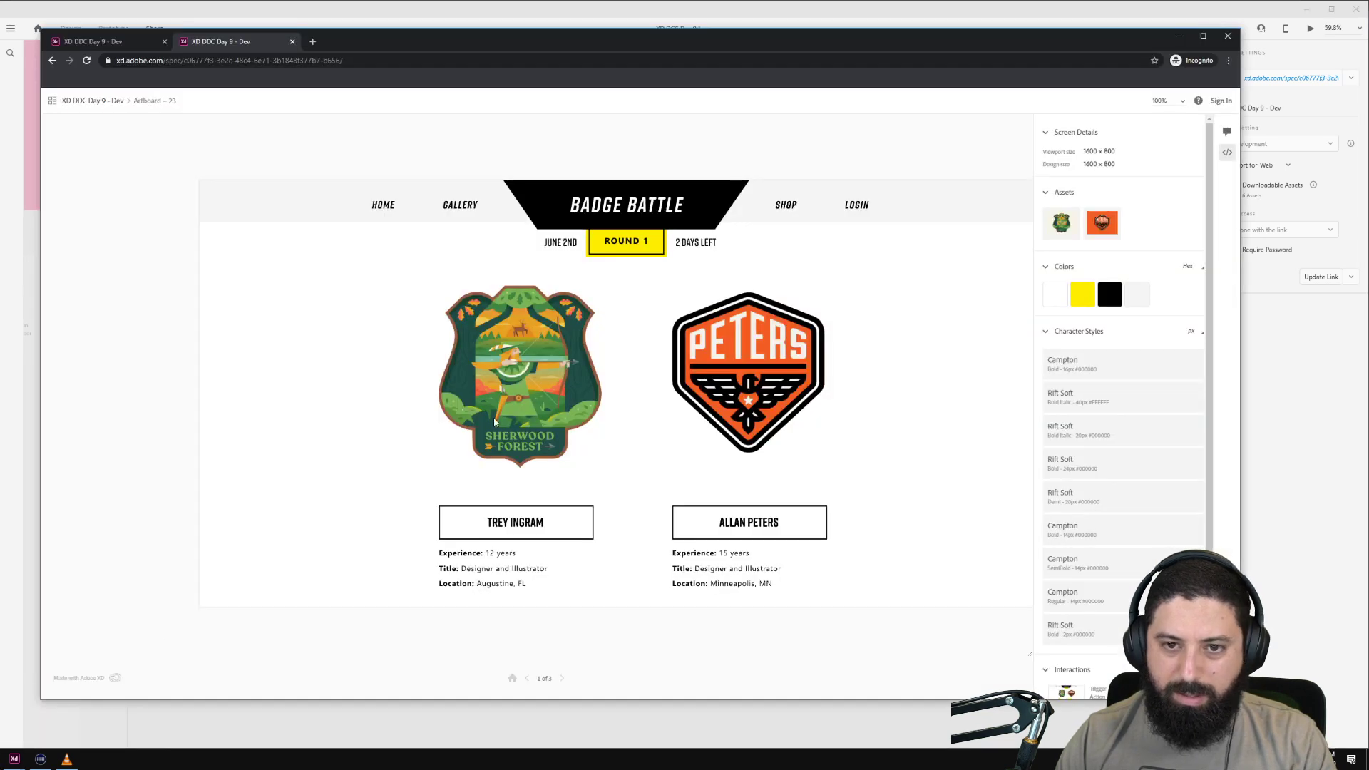
# Step: Page through all three screens in the web specs to compare their listed assets, ending on the voting screen
pyautogui.scroll(-5, 494, 421)
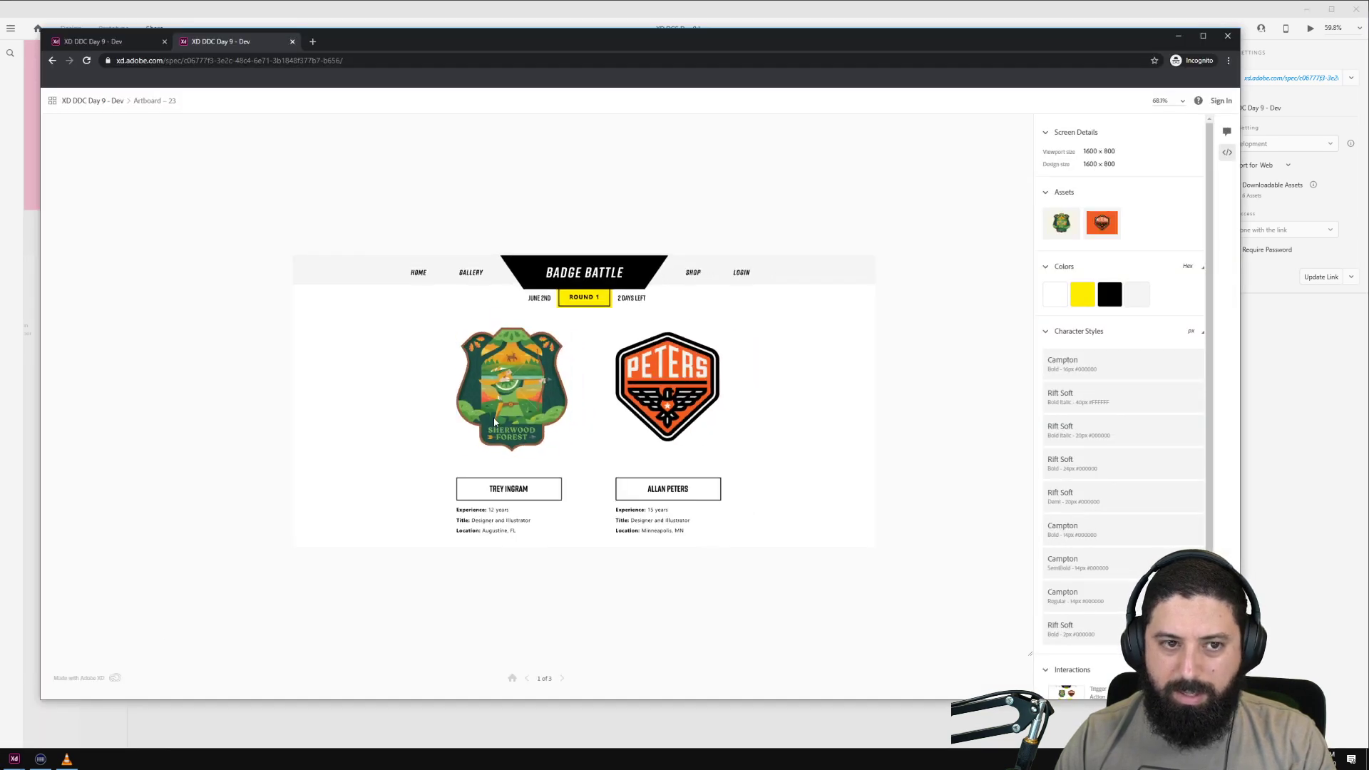
pyautogui.click(562, 679)
pyautogui.click(562, 679)
pyautogui.scroll(3, 505, 408)
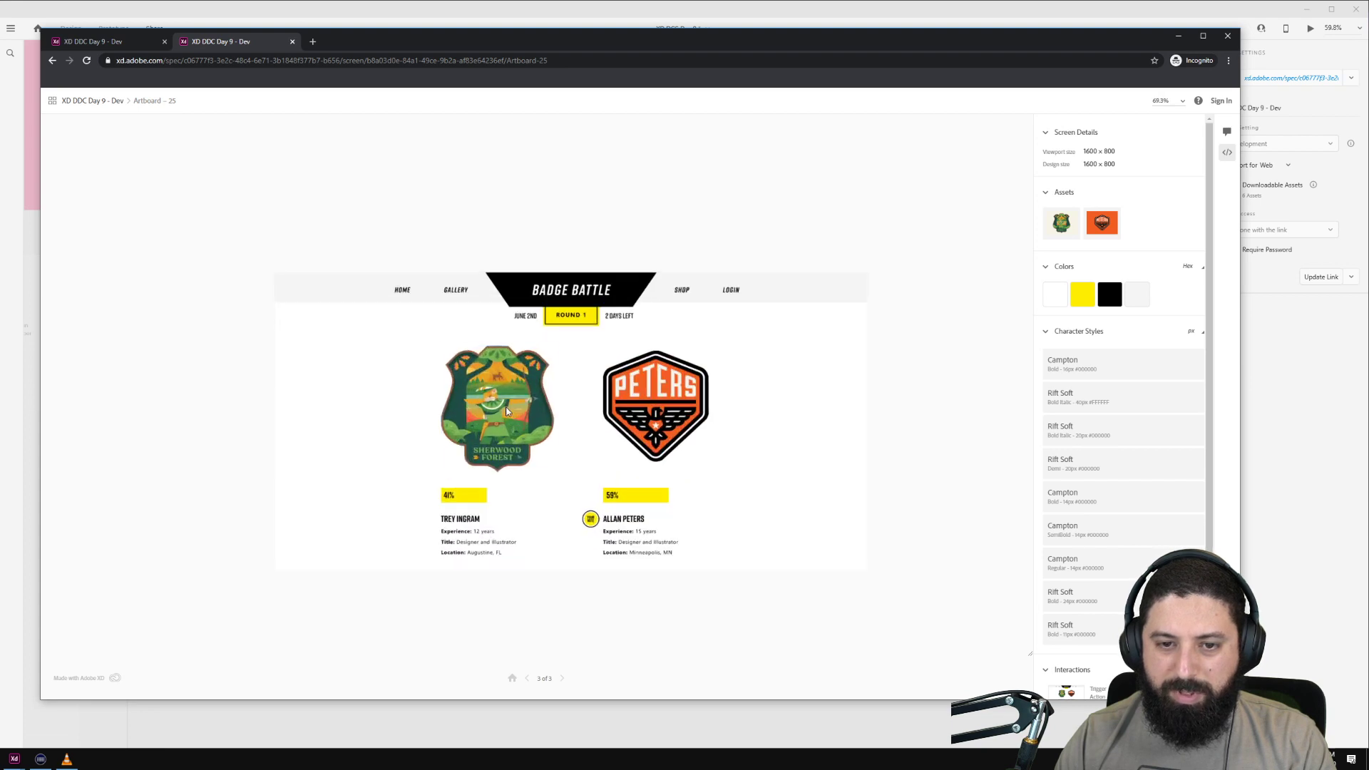
pyautogui.scroll(2, 505, 410)
pyautogui.scroll(-3, 506, 412)
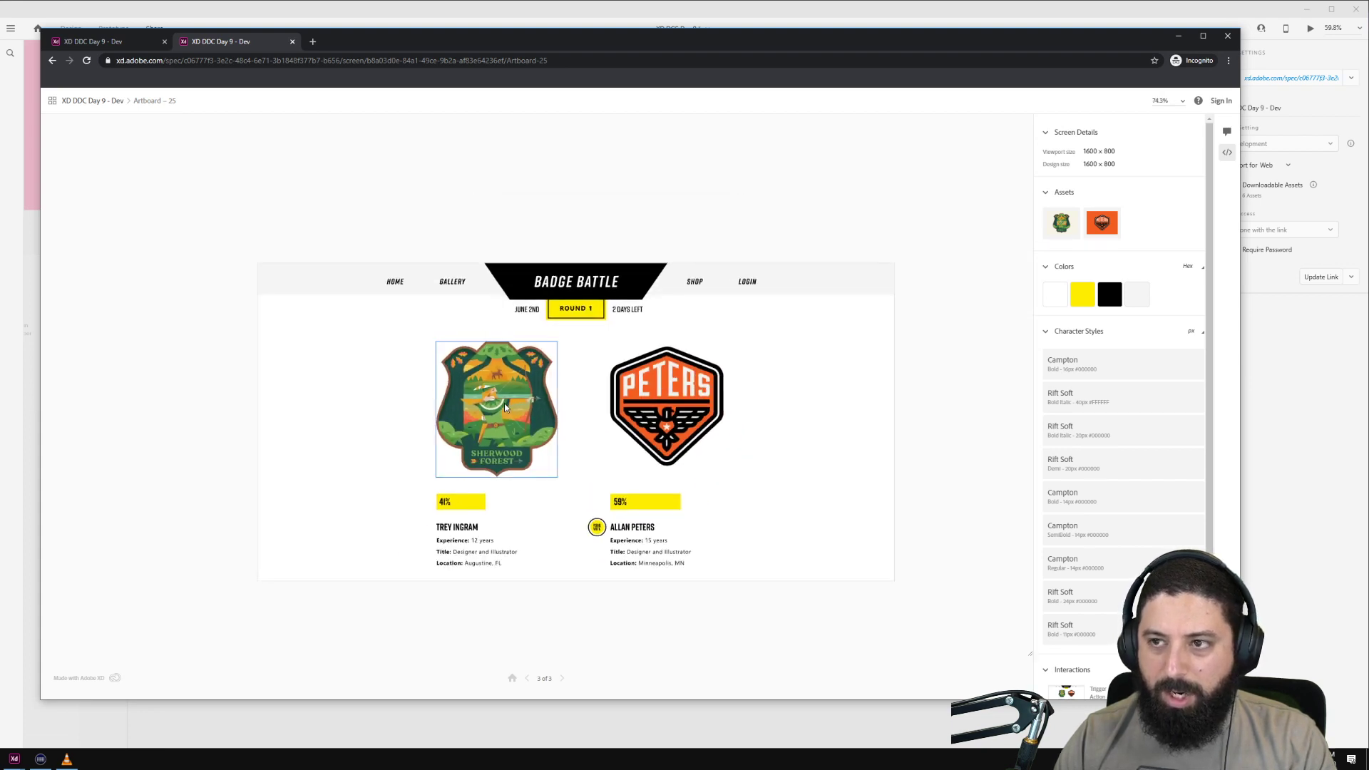
pyautogui.click(528, 679)
pyautogui.click(528, 678)
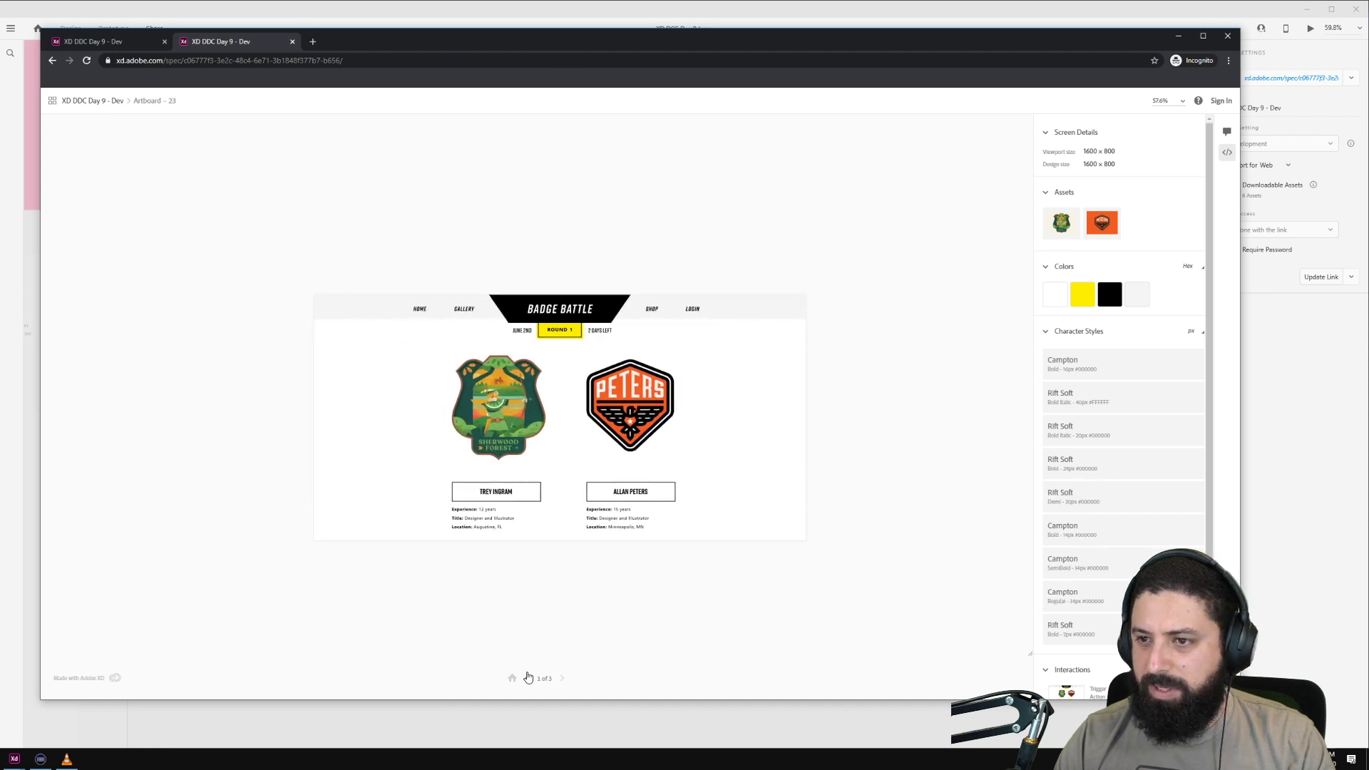
# Step: Switch back to Adobe XD and check the upper voting artboard's properties and the share link settings
pyautogui.click(1241, 438)
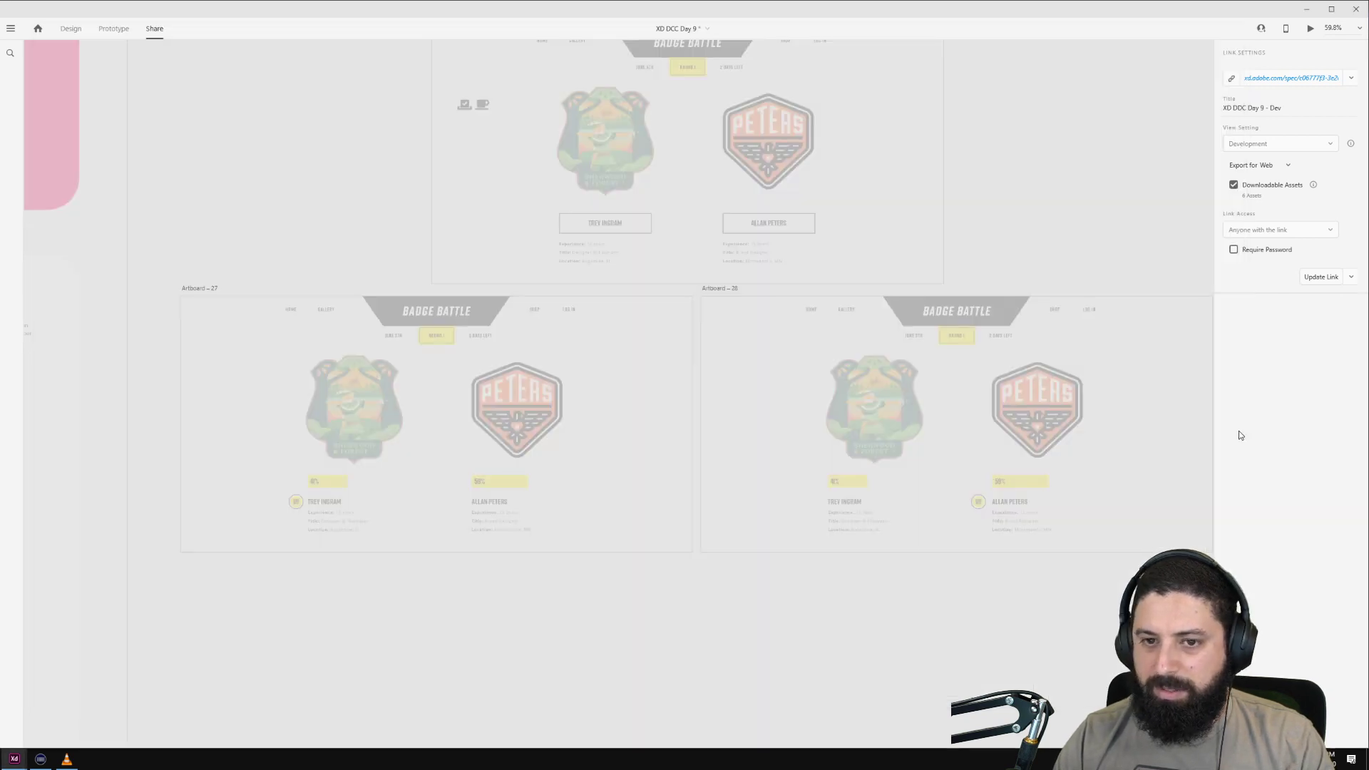
pyautogui.click(70, 28)
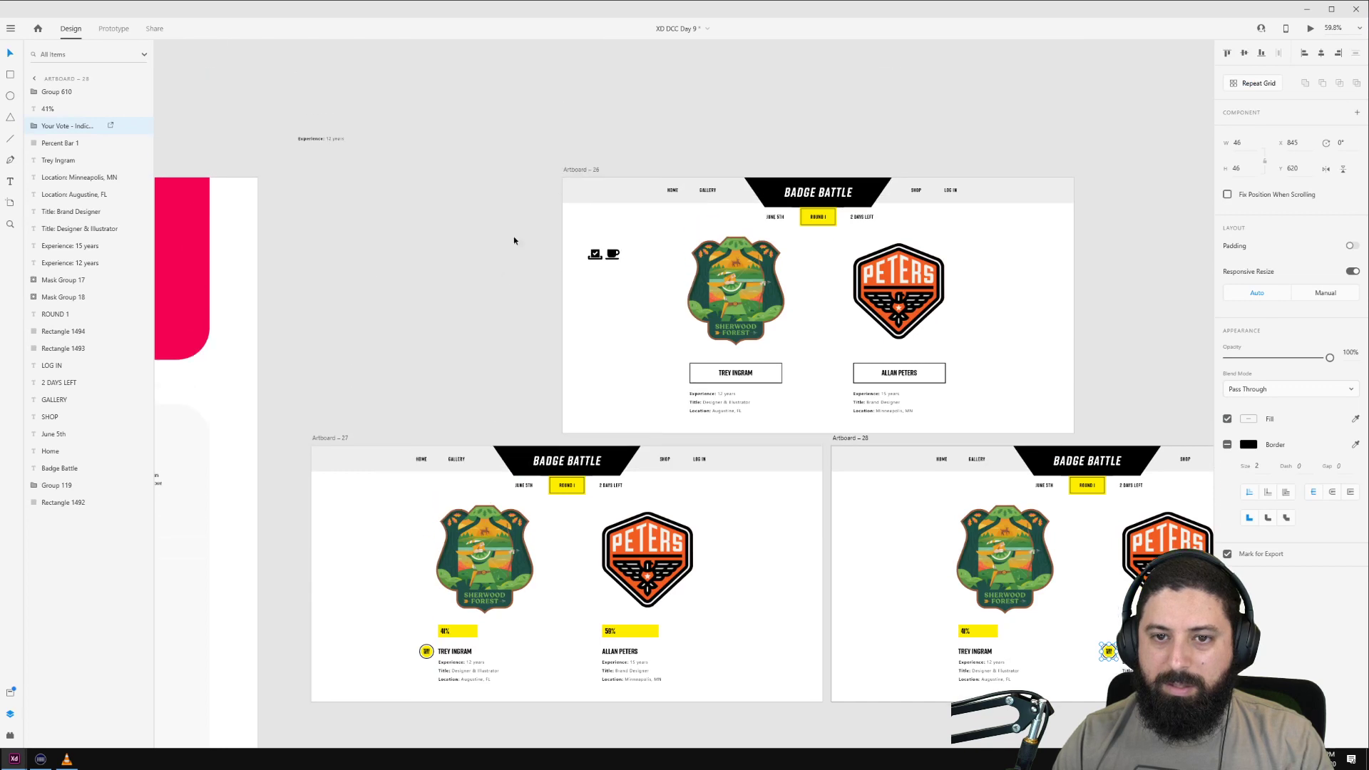
pyautogui.click(578, 170)
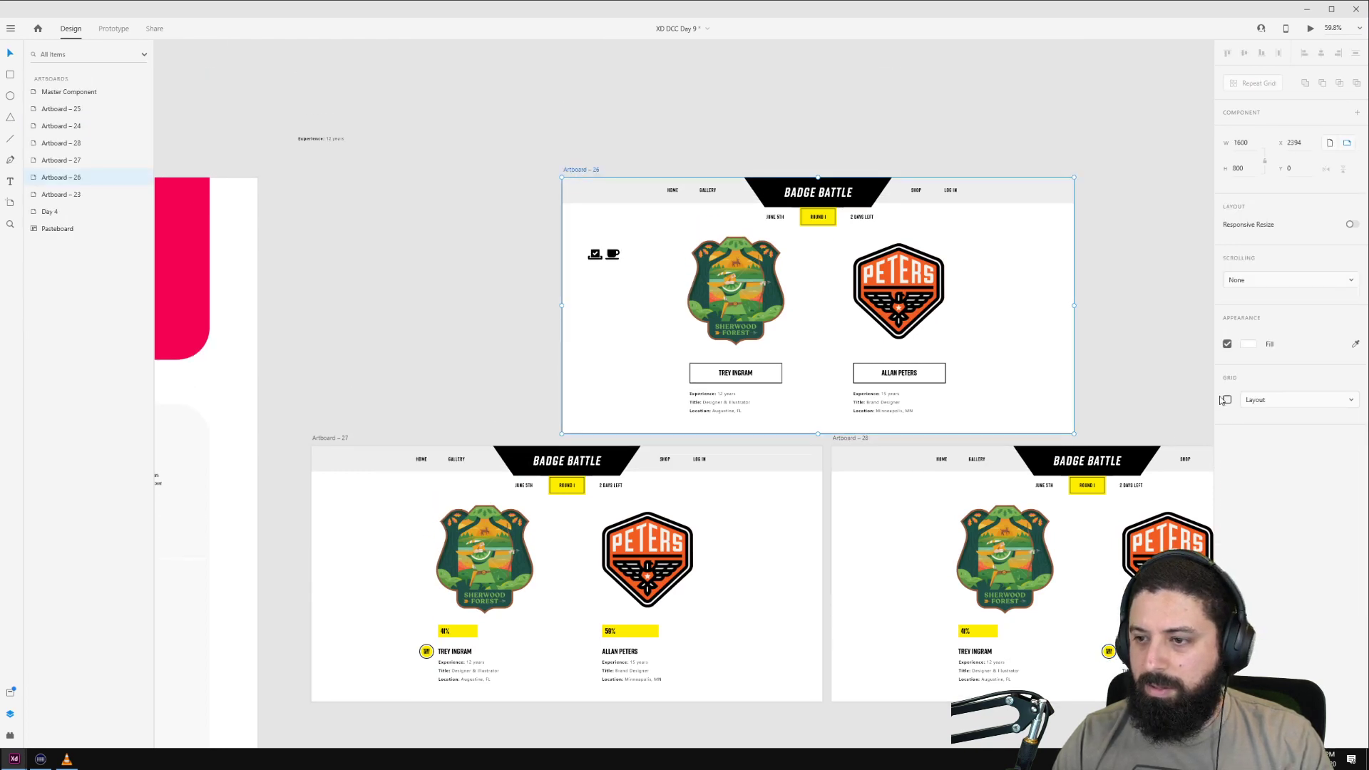
pyautogui.click(155, 29)
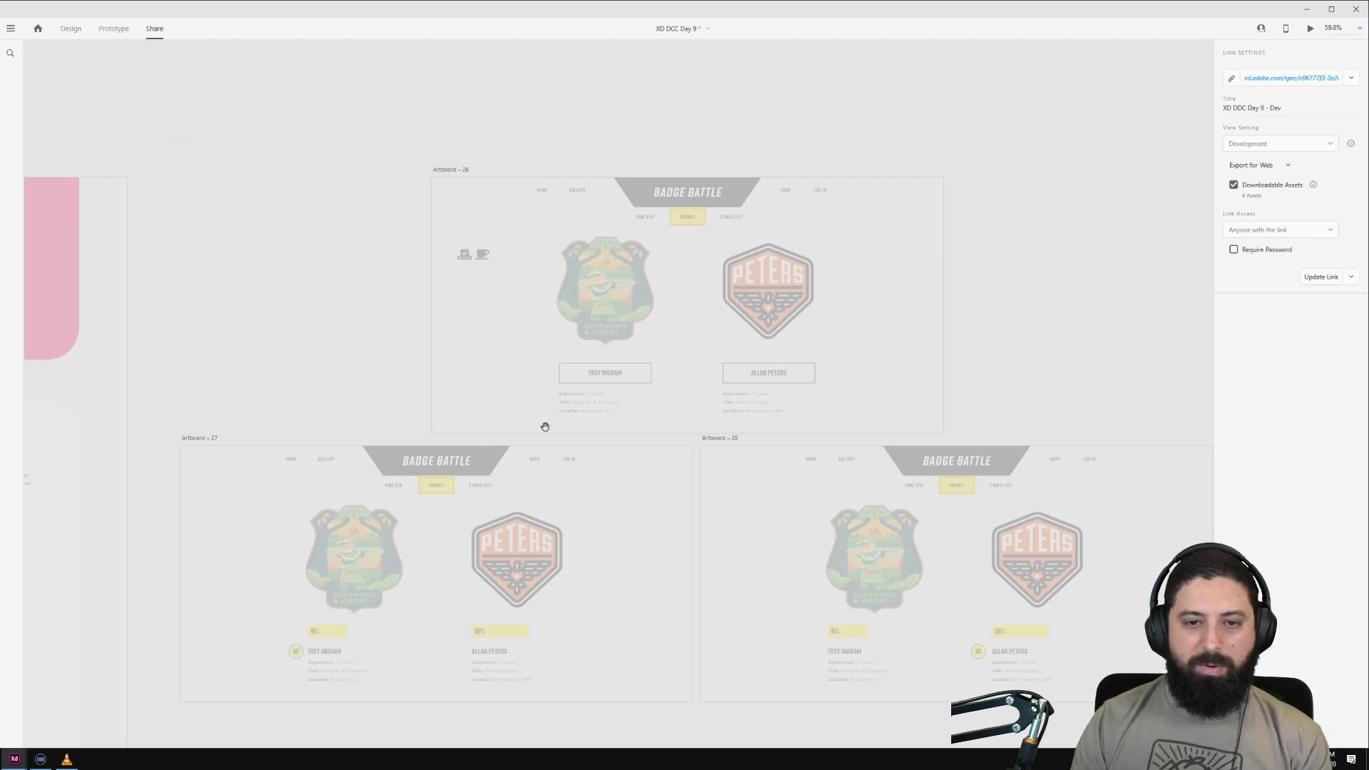
# Step: Check in Design mode whether the coffee cup icon on the voting artboard is marked for export
pyautogui.click(70, 29)
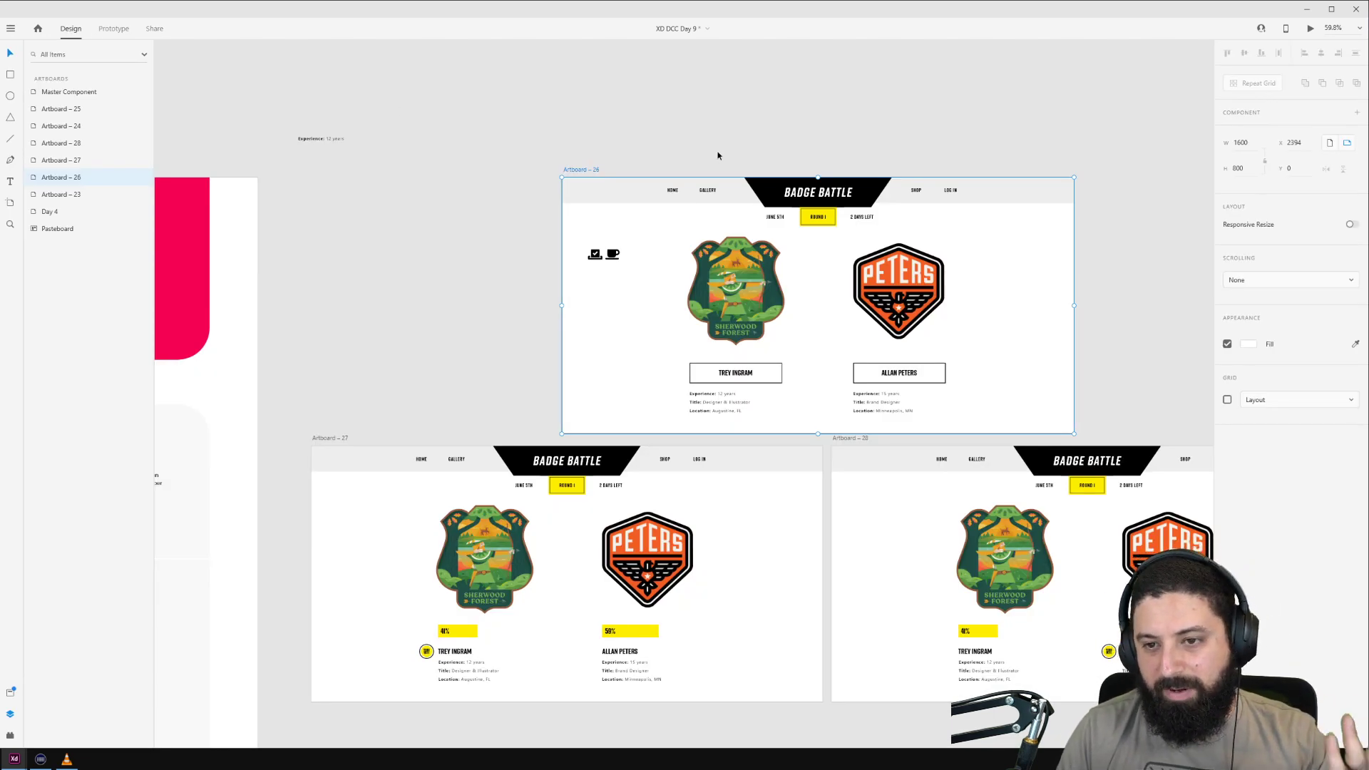
pyautogui.click(613, 255)
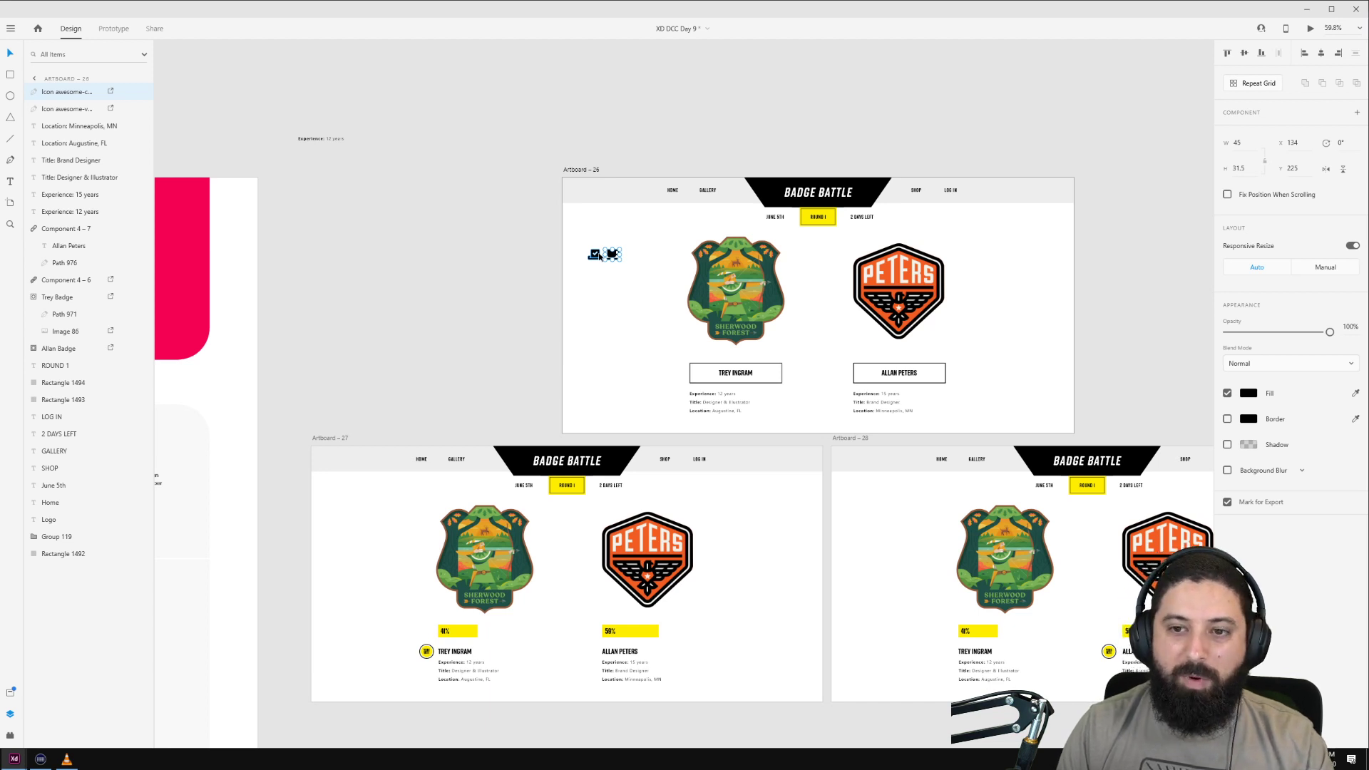
pyautogui.scroll(5, 601, 256)
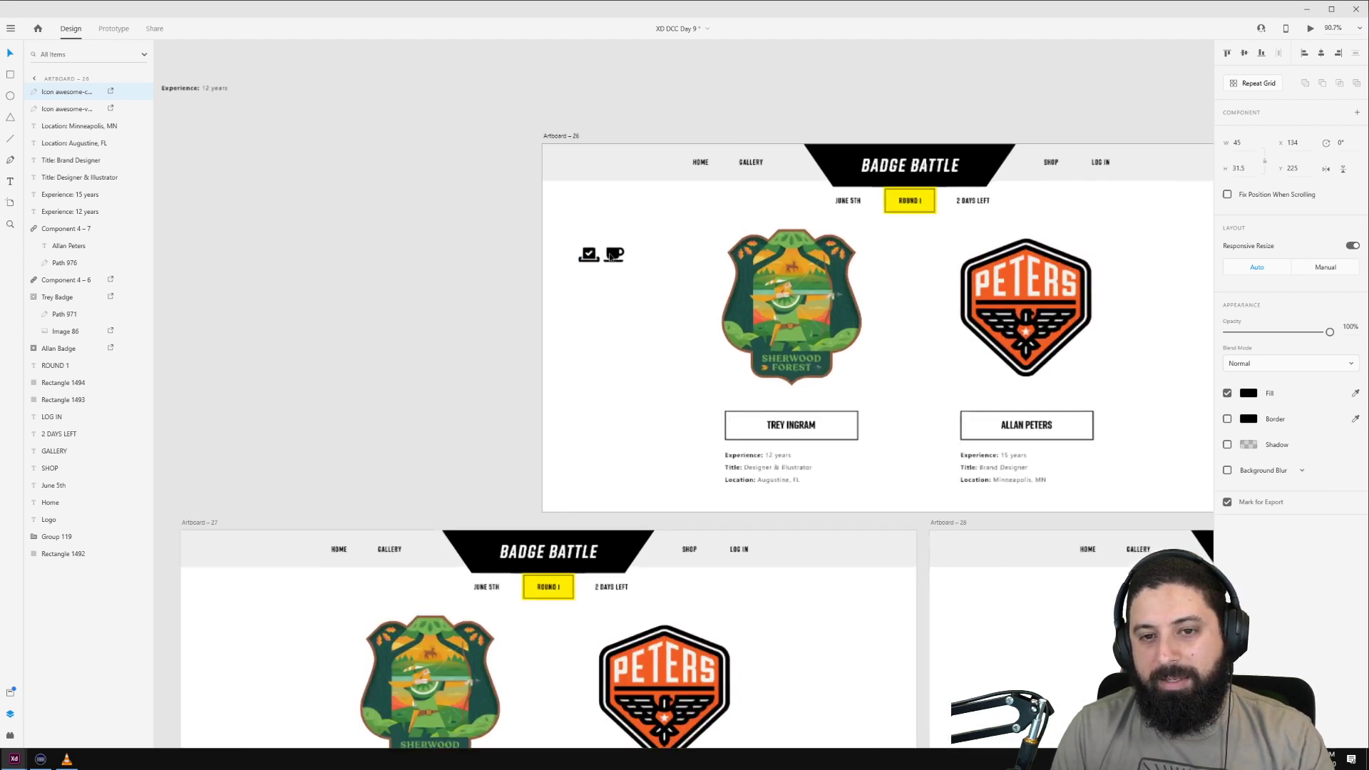
# Step: Delete the checkbox-laptop and coffee cup icons from the upper voting artboard
pyautogui.keyDown('shift'); pyautogui.click(586, 263); pyautogui.keyUp('shift')
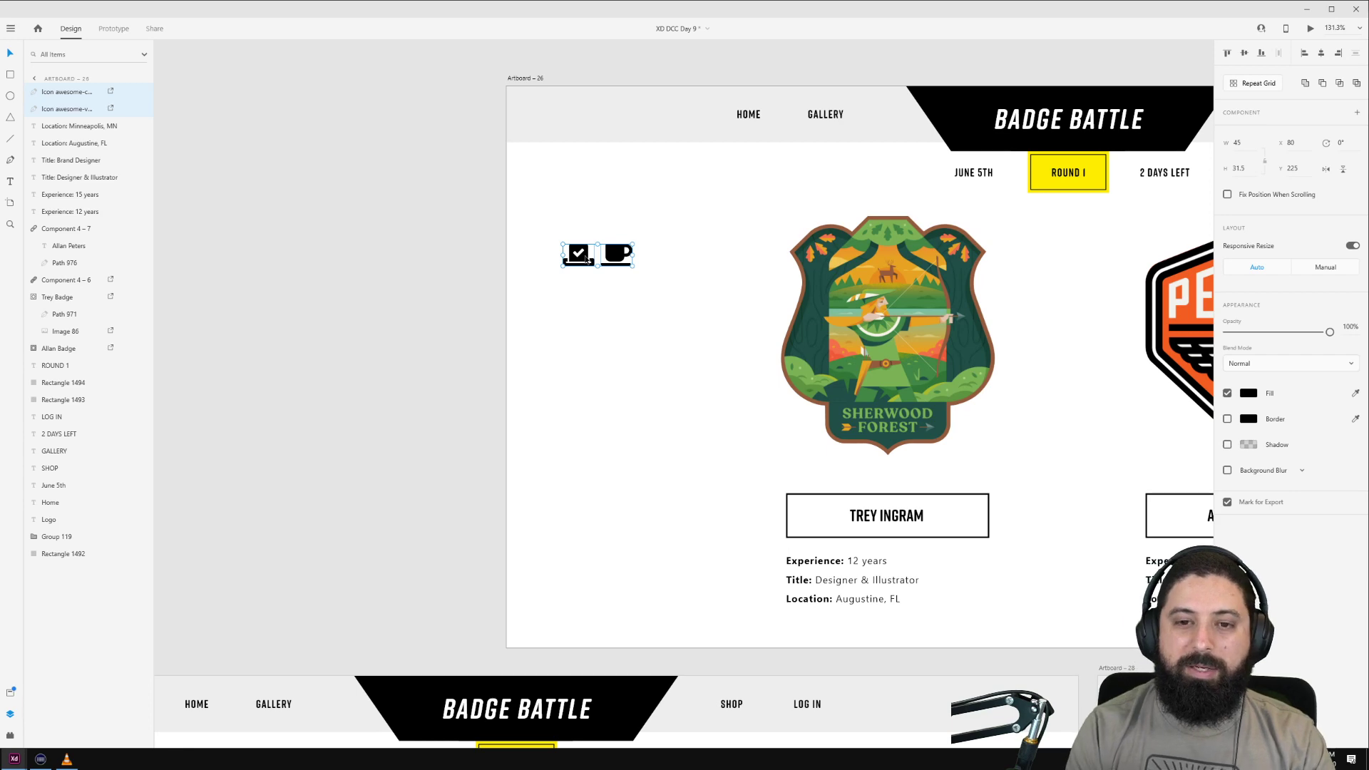
pyautogui.press('Delete')
pyautogui.scroll(-5, 761, 219)
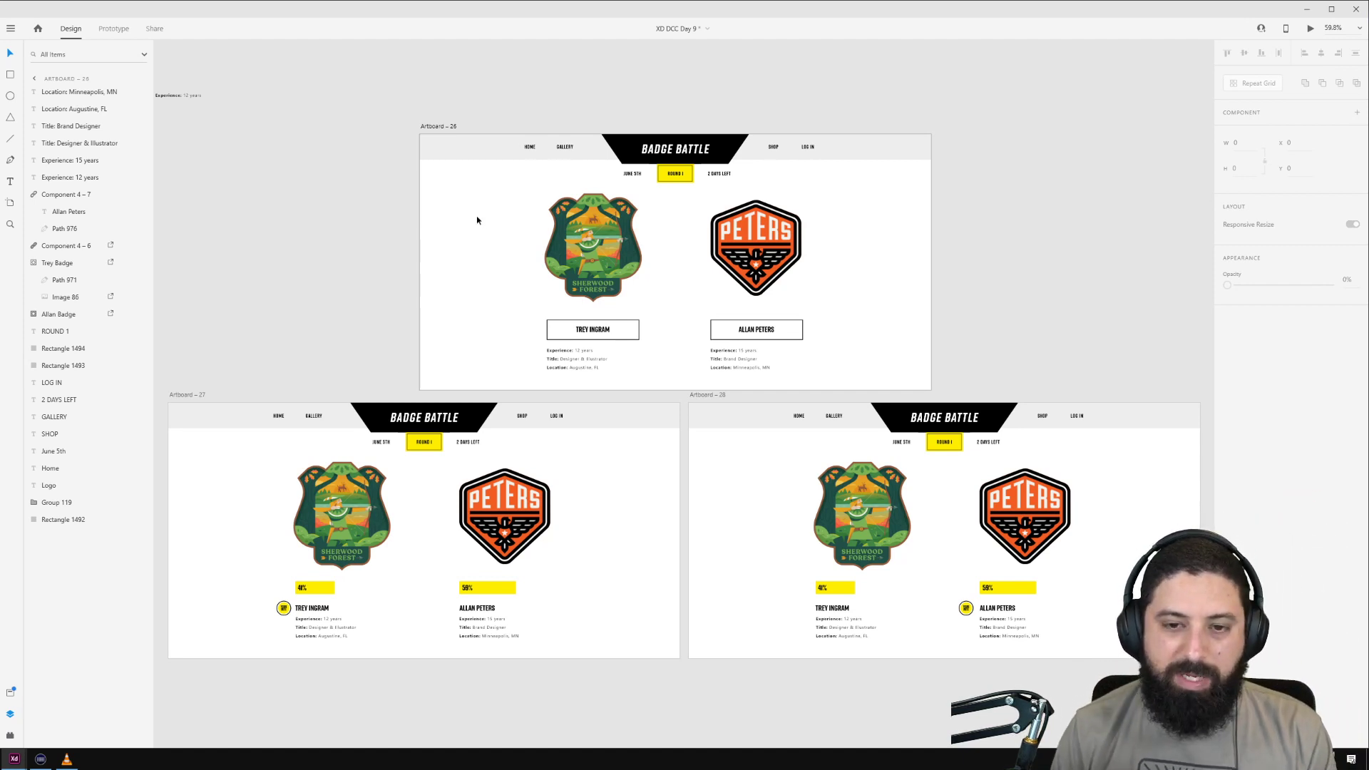
# Step: Duplicate Artboard – 27 and place the copy directly beneath the original
pyautogui.scroll(-4, 420, 432)
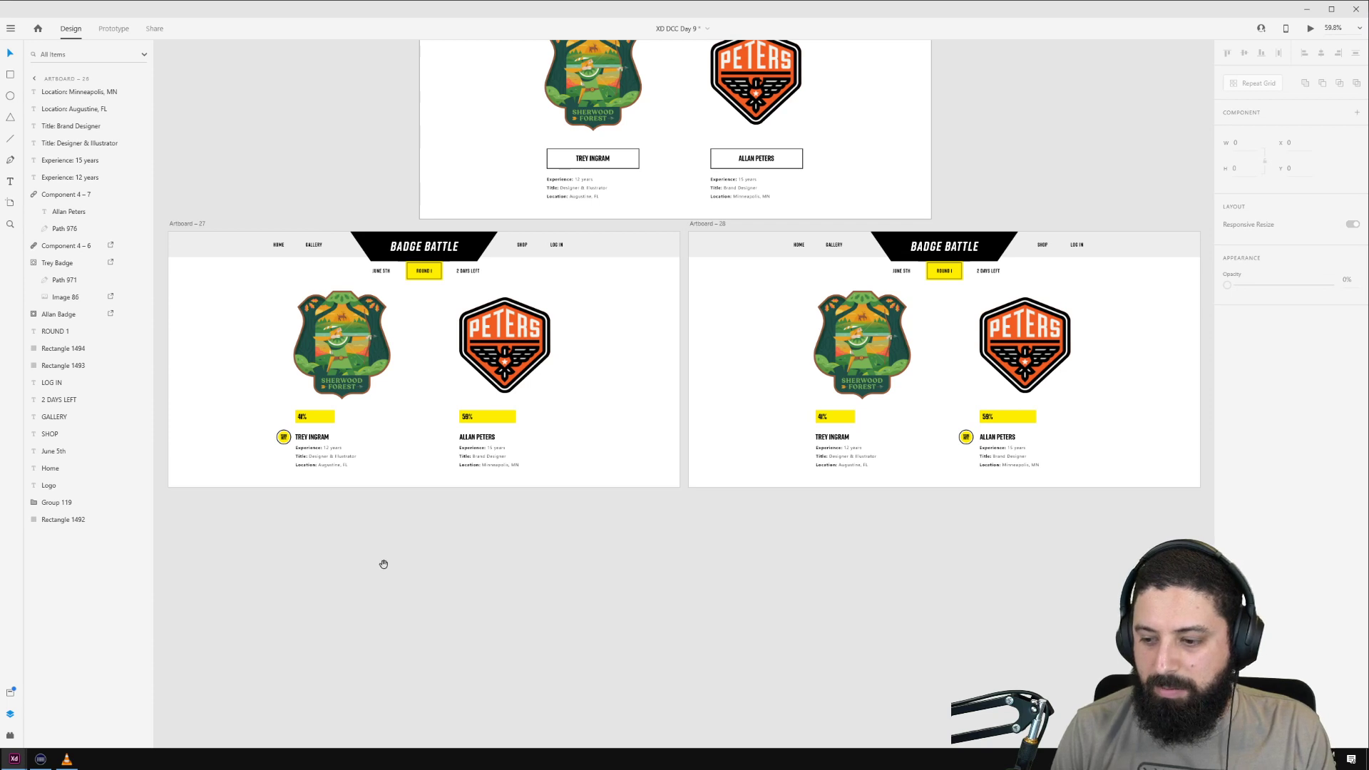
pyautogui.moveTo(383, 564); pyautogui.dragTo(489, 467)
pyautogui.click(293, 133)
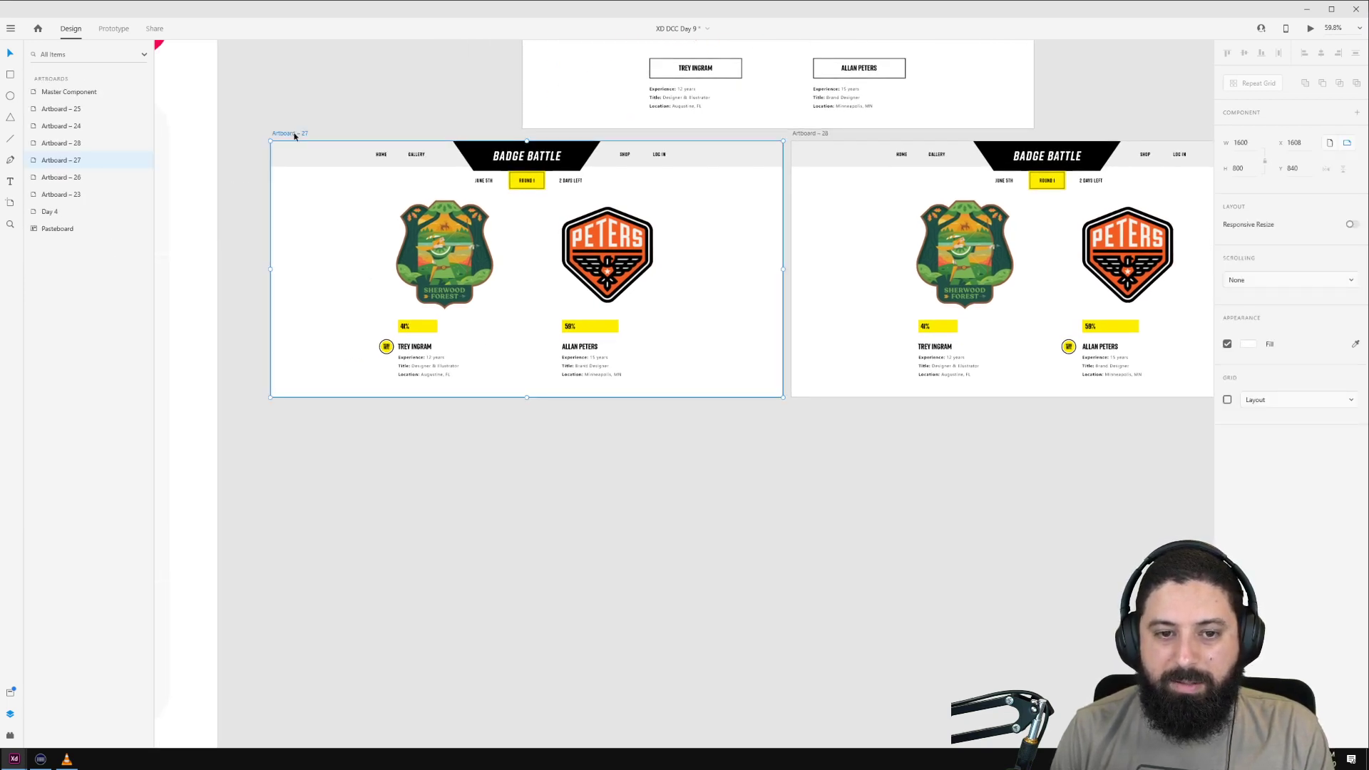
pyautogui.keyDown('alt'); pyautogui.moveTo(294, 136); pyautogui.dragTo(345, 419); pyautogui.keyUp('alt')
# Step: On the copied artboard, shrink the yellow 41% bar to a width of about 3 and set its label's opacity to 0%
pyautogui.scroll(3, 414, 635)
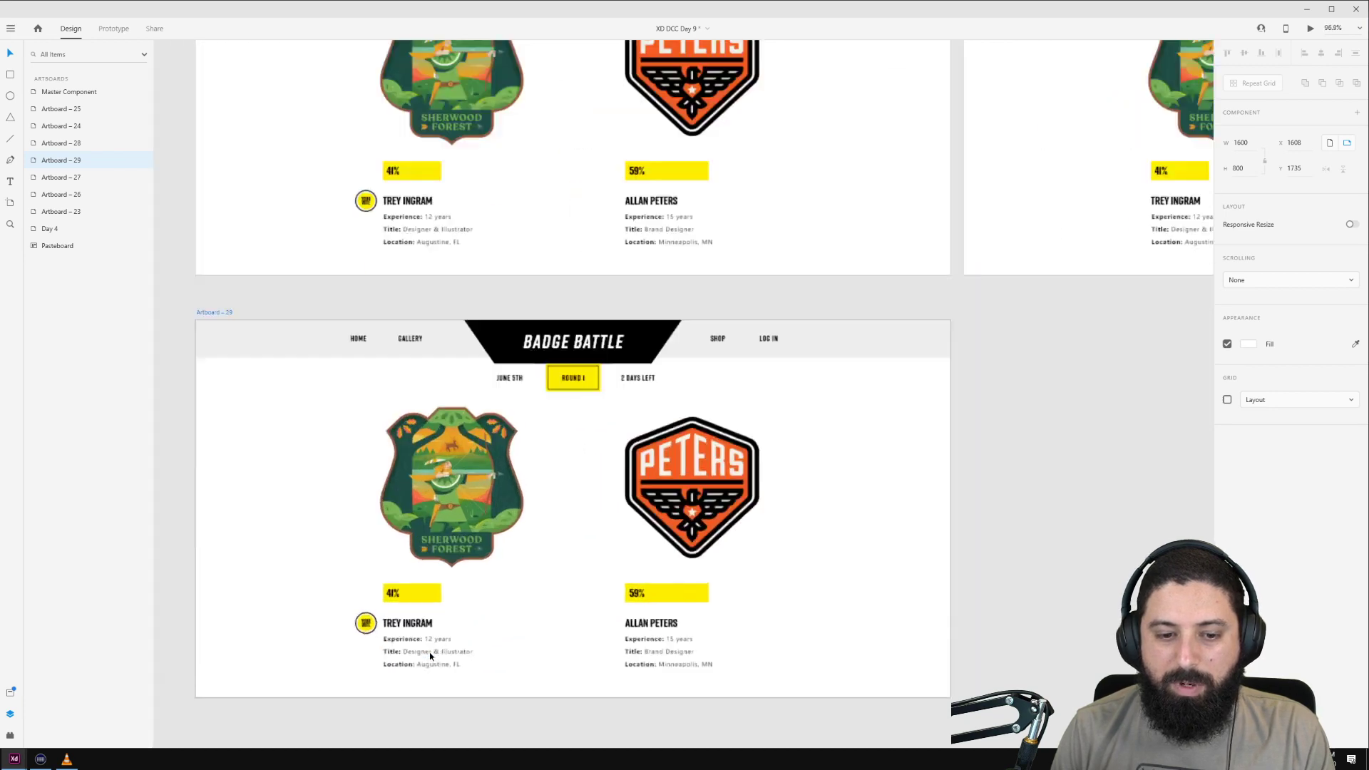
pyautogui.scroll(4, 430, 656)
pyautogui.click(445, 512)
pyautogui.moveTo(458, 503); pyautogui.dragTo(314, 502)
pyautogui.click(332, 507)
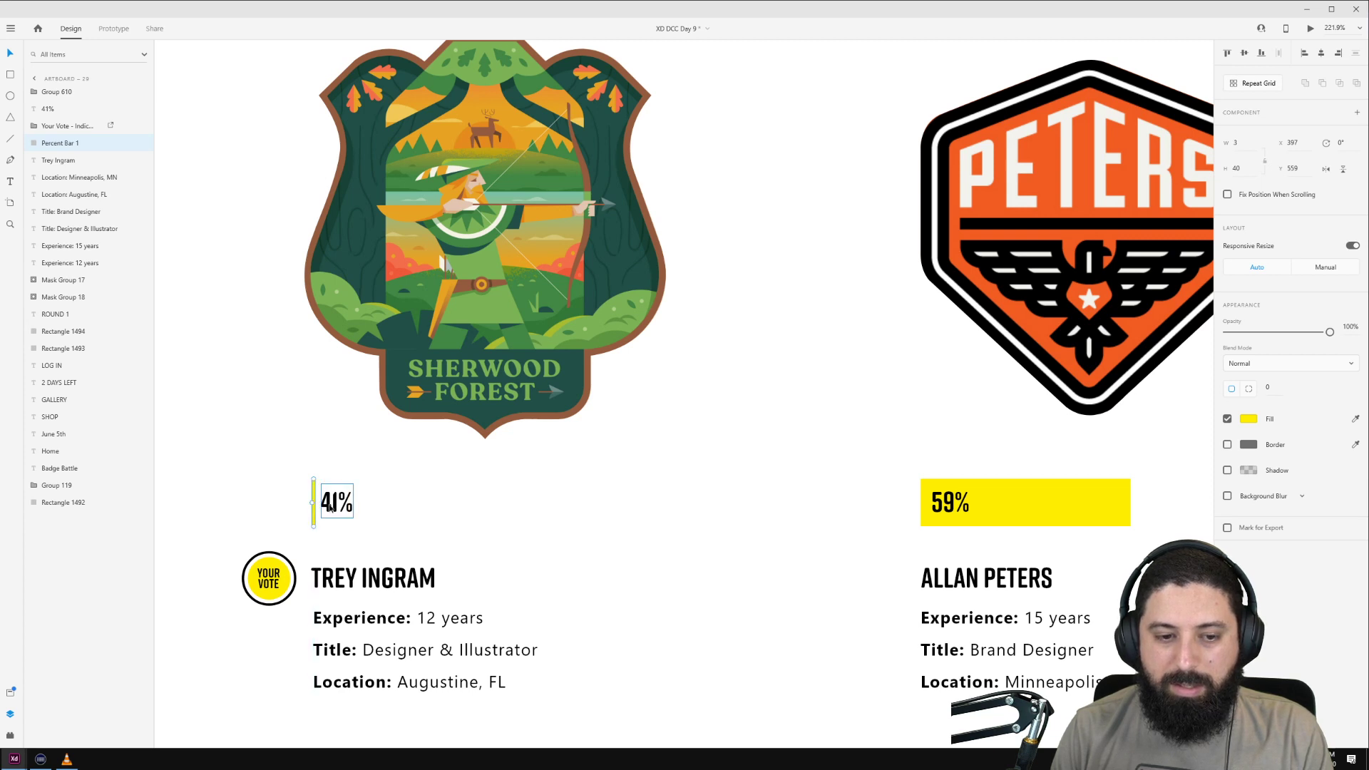
pyautogui.moveTo(1330, 485); pyautogui.dragTo(1146, 494)
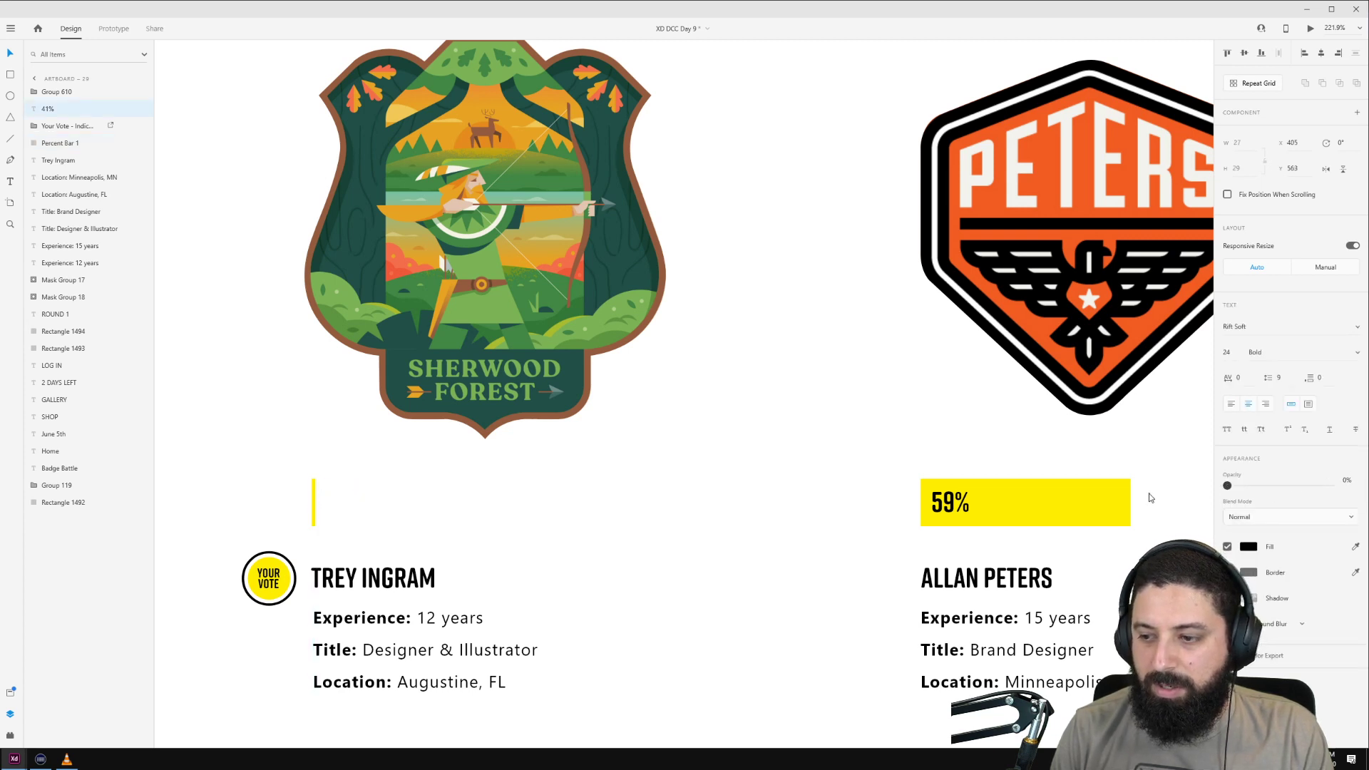
# Step: On the same artboard, shrink the yellow 59% bar to a width of about 1 and set its label's opacity to 0%
pyautogui.scroll(-5, 803, 449)
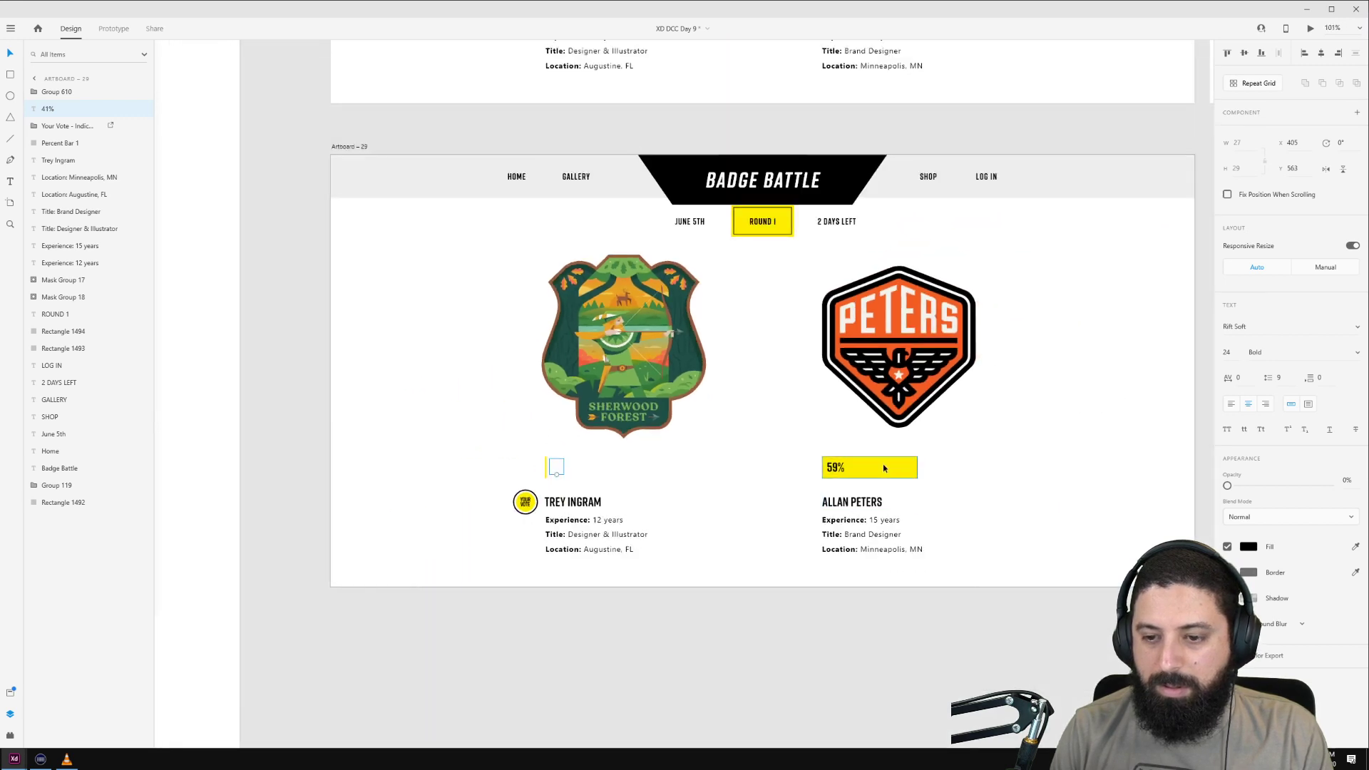
pyautogui.doubleClick(883, 464)
pyautogui.moveTo(917, 468); pyautogui.dragTo(822, 469)
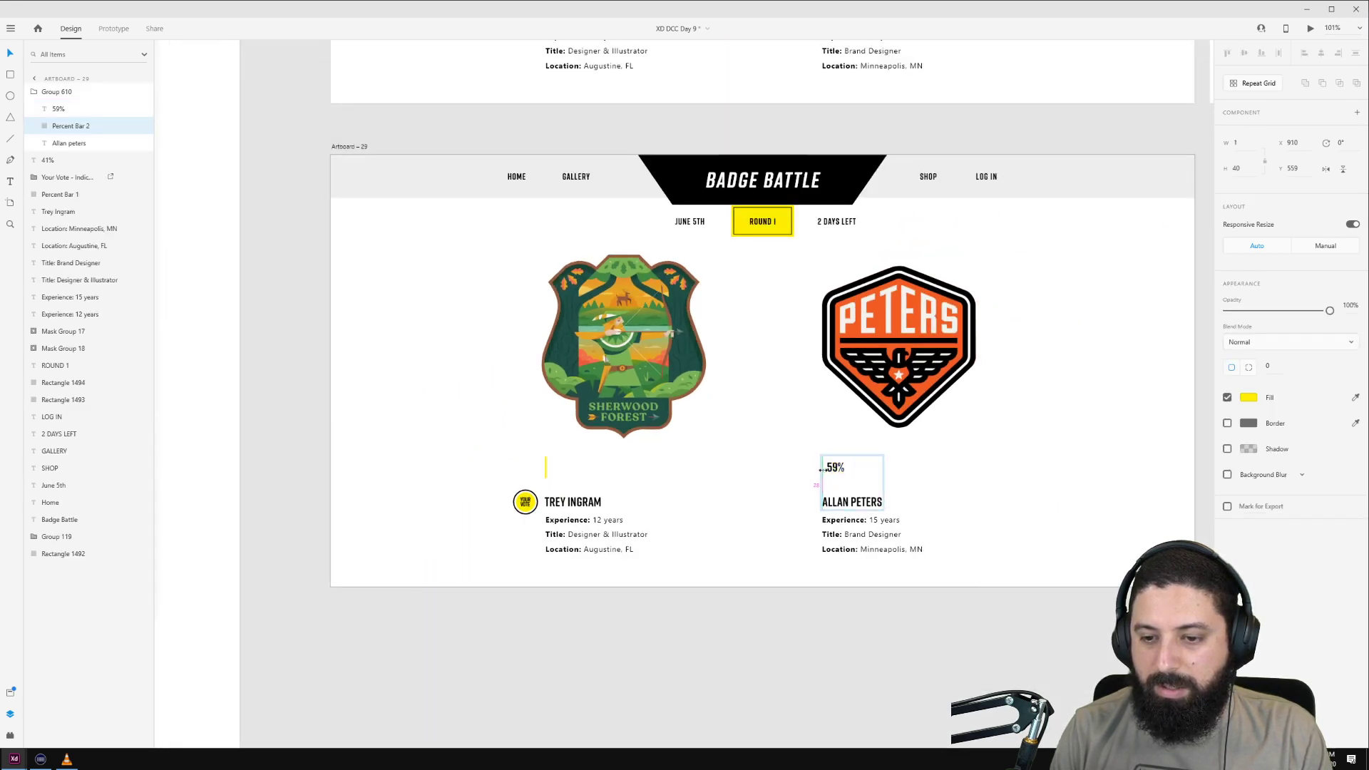
pyautogui.scroll(6, 823, 469)
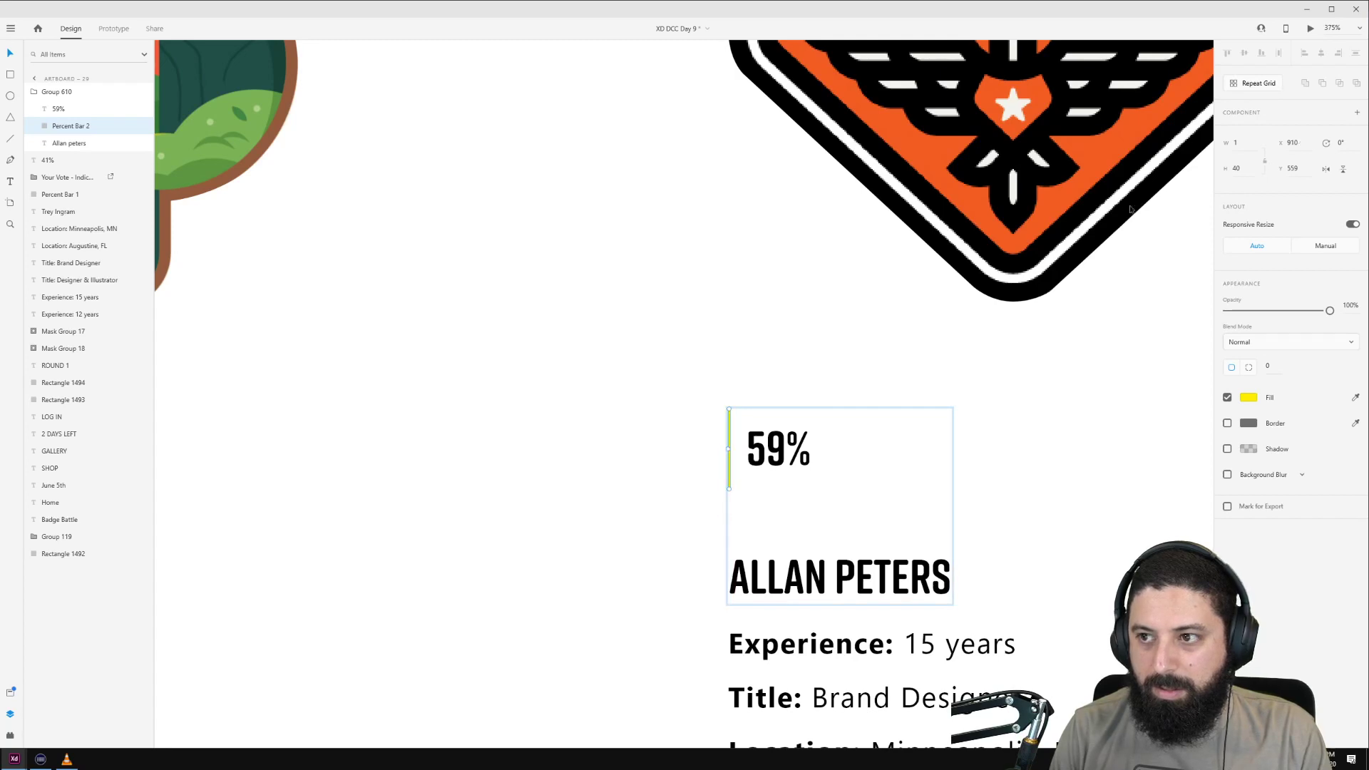
pyautogui.click(787, 458)
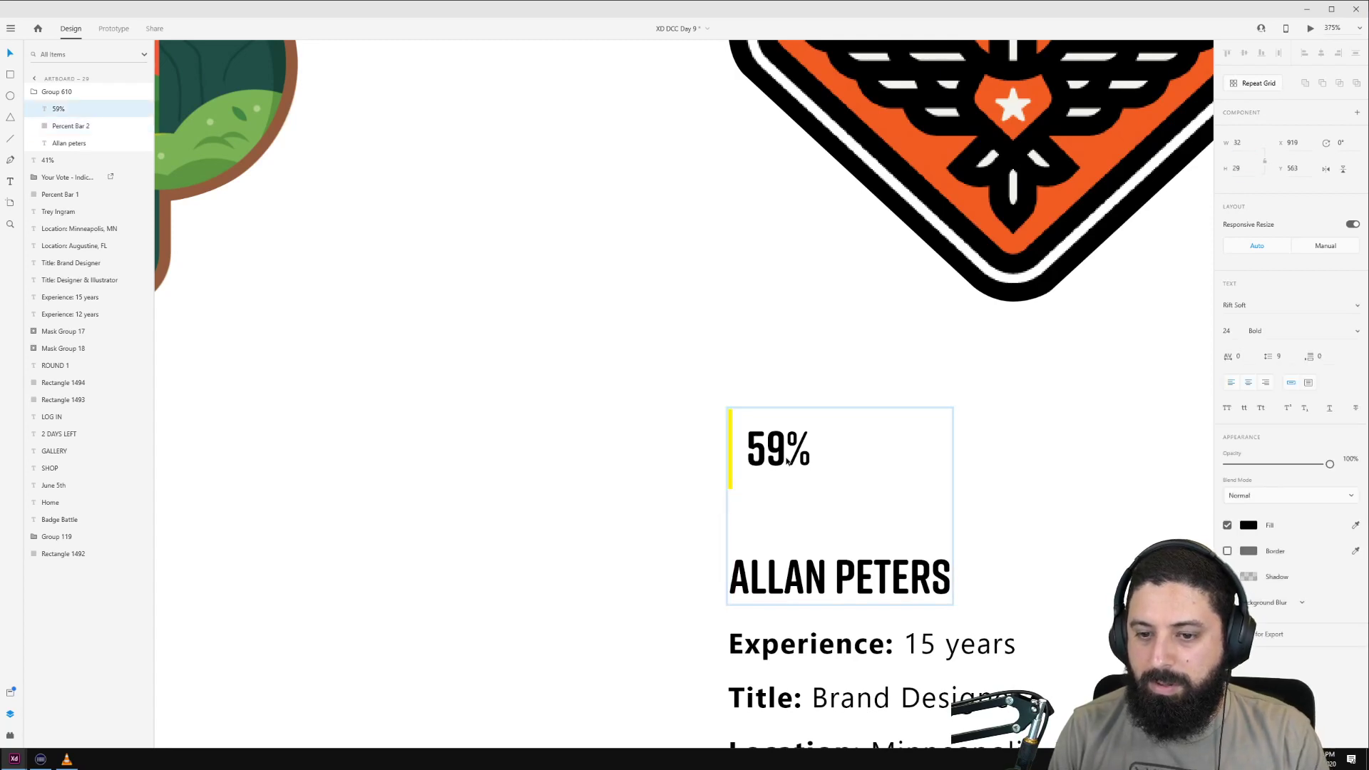
pyautogui.doubleClick(788, 458)
pyautogui.moveTo(1327, 464); pyautogui.dragTo(1100, 473)
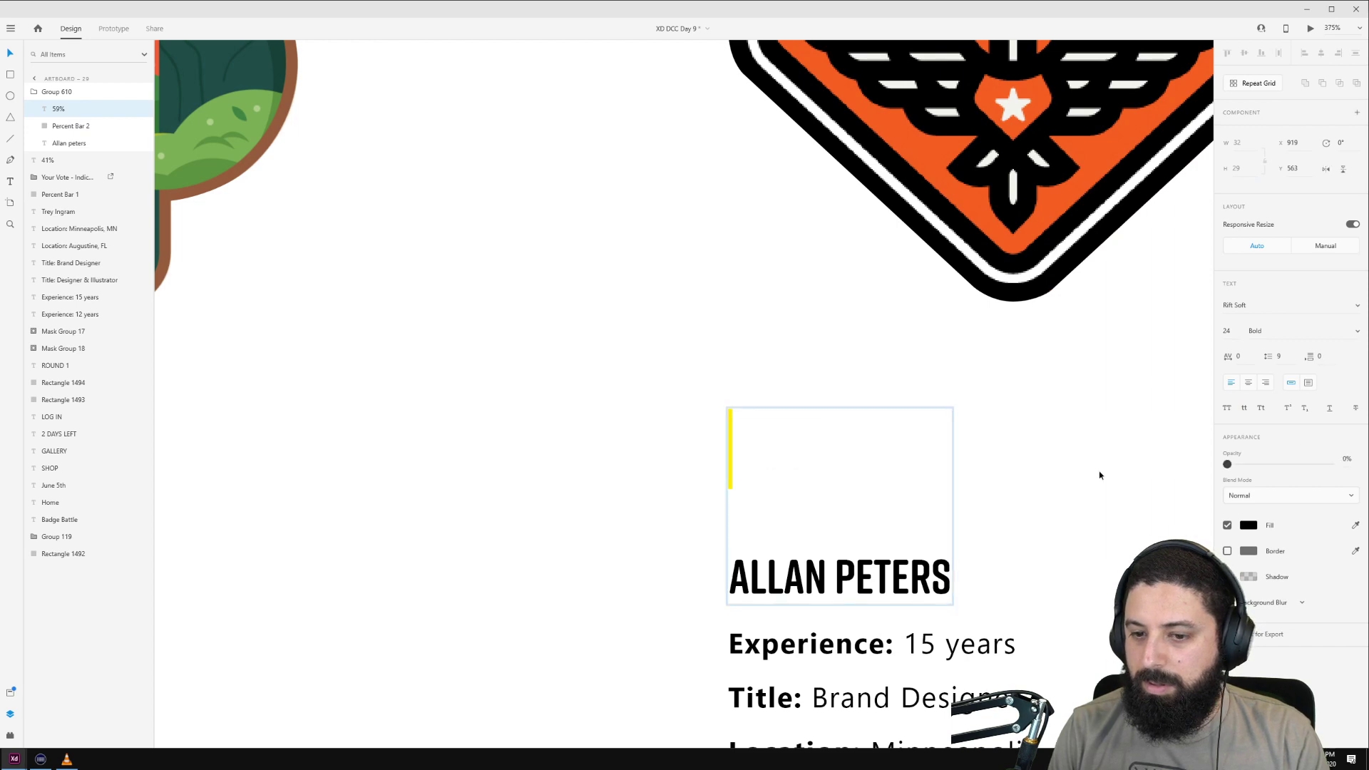
pyautogui.click(1100, 475)
# Step: Duplicate the artboard with the collapsed bars and place the copy beside it
pyautogui.scroll(-8, 1100, 475)
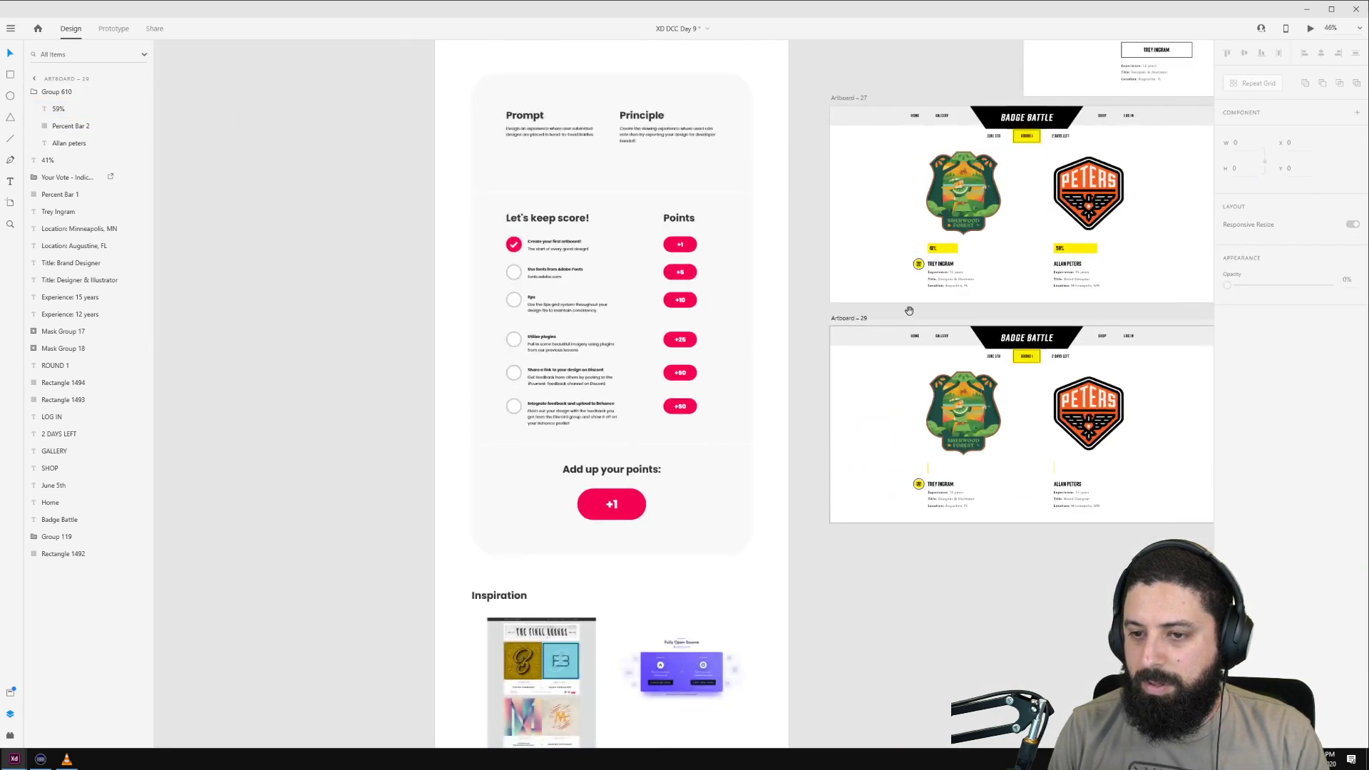
pyautogui.moveTo(846, 316); pyautogui.dragTo(945, 307)
pyautogui.click(533, 292)
pyautogui.click(1139, 512)
# Step: Restore the hidden 41% and 59% labels on the new copy to full opacity
pyautogui.scroll(5, 1139, 512)
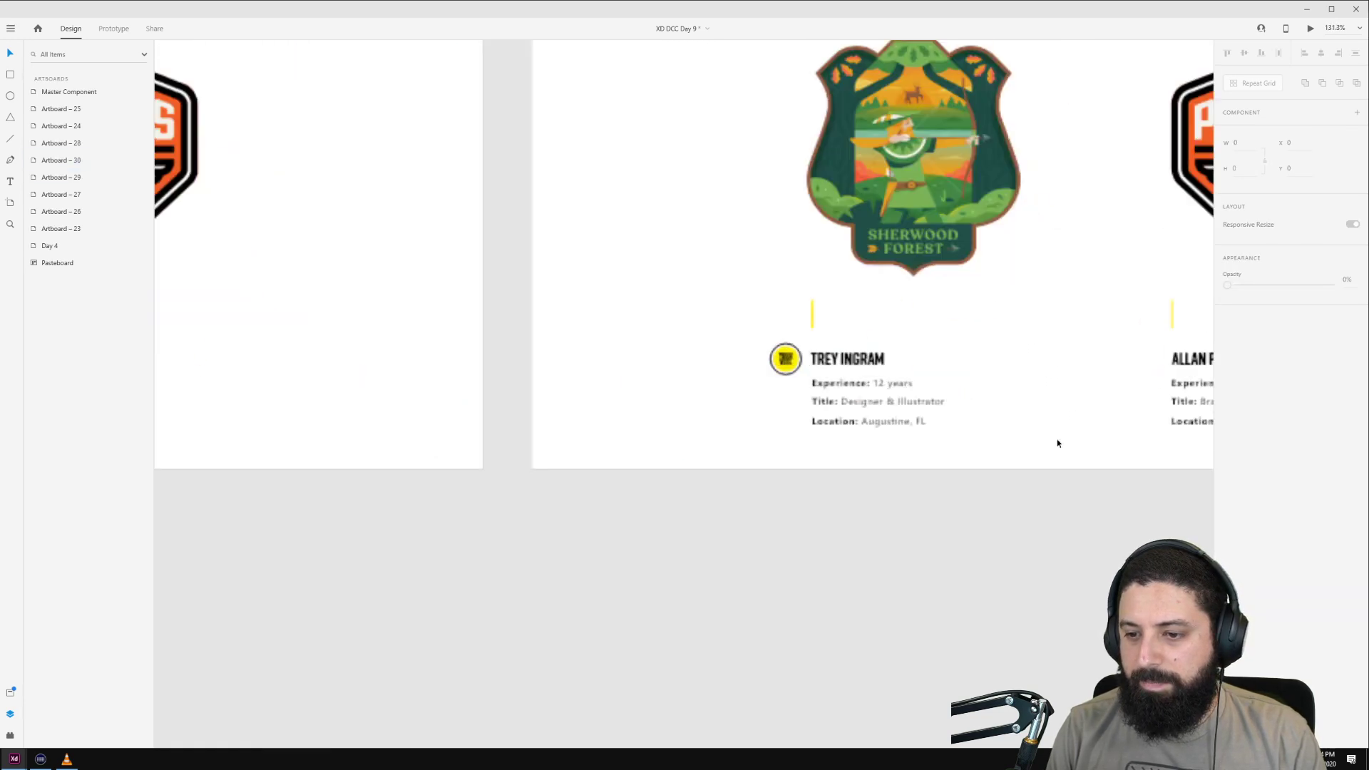
pyautogui.moveTo(817, 302); pyautogui.dragTo(836, 322)
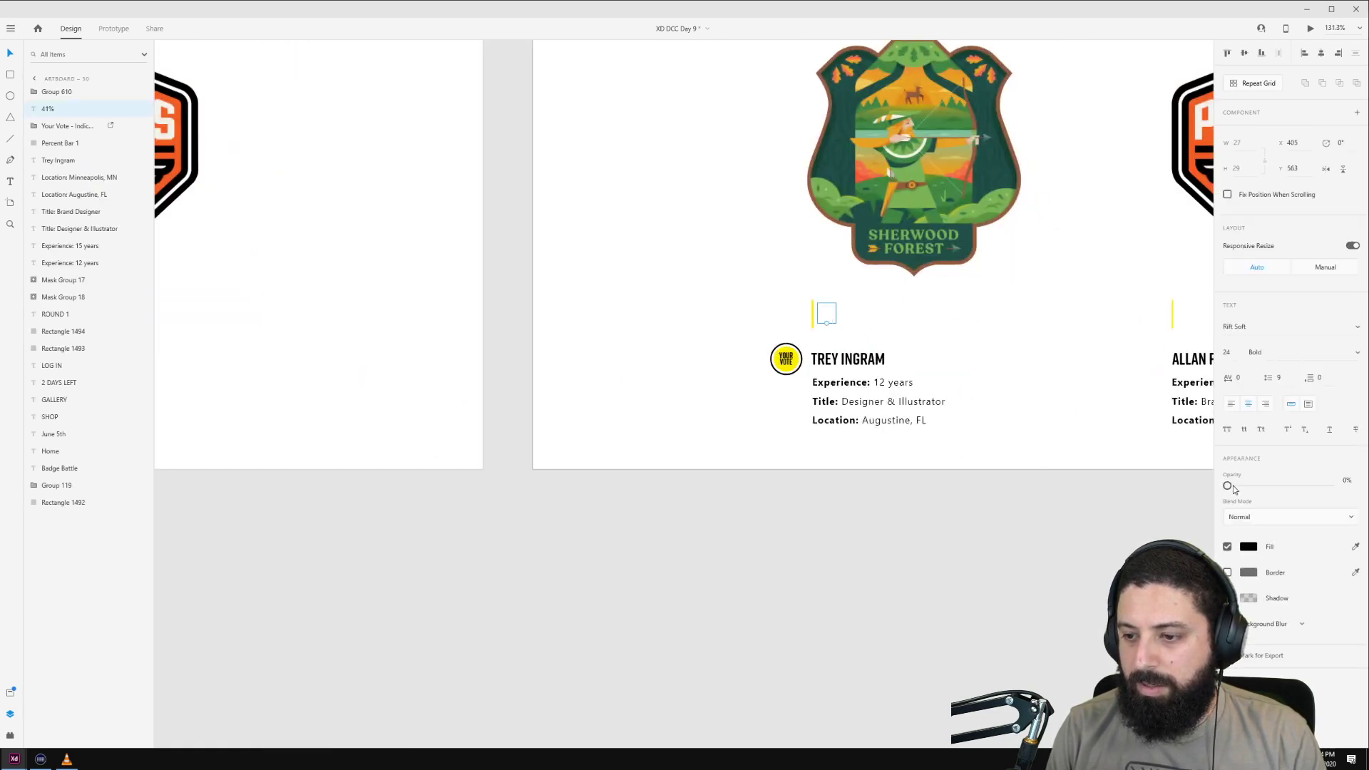
pyautogui.click(974, 513)
pyautogui.moveTo(1103, 450); pyautogui.dragTo(596, 425)
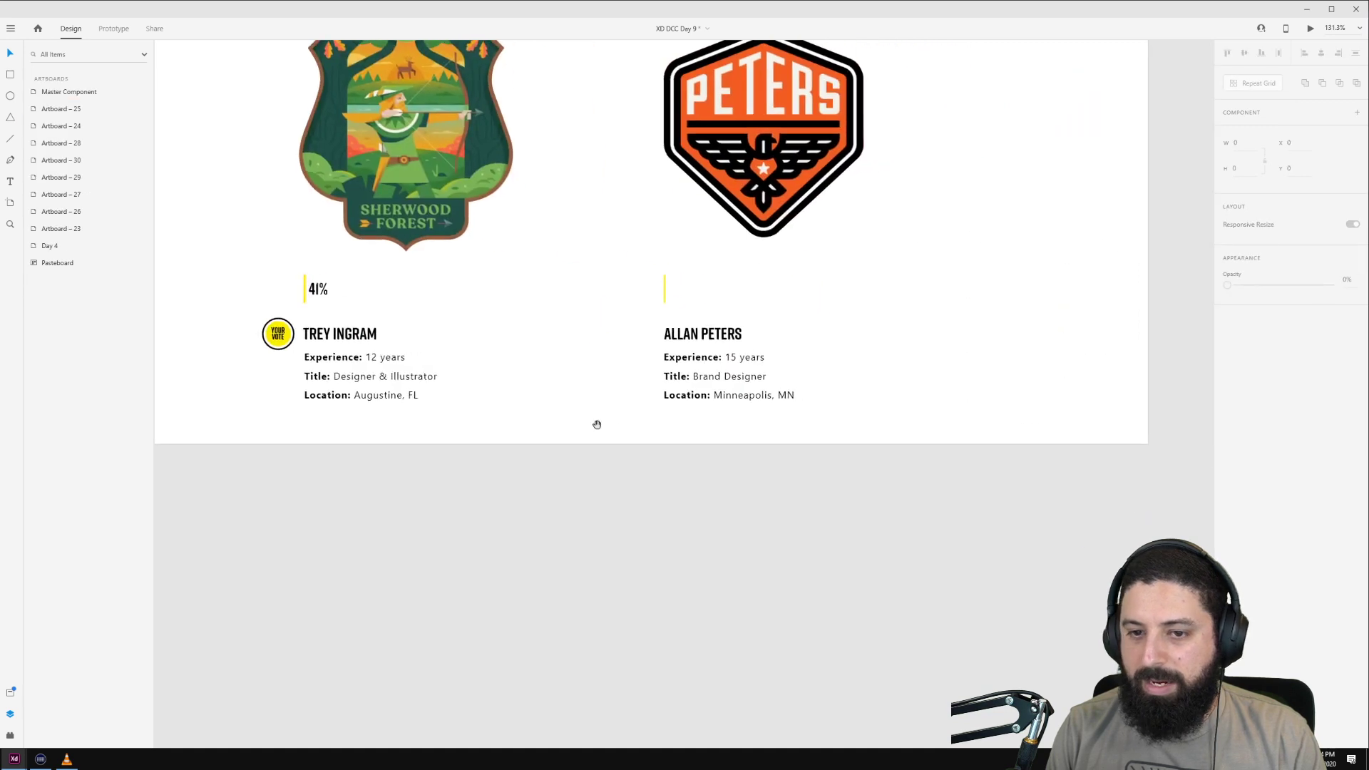
pyautogui.keyDown('ctrl'); pyautogui.click(681, 295); pyautogui.keyUp('ctrl')
pyautogui.moveTo(1227, 464); pyautogui.dragTo(1344, 464)
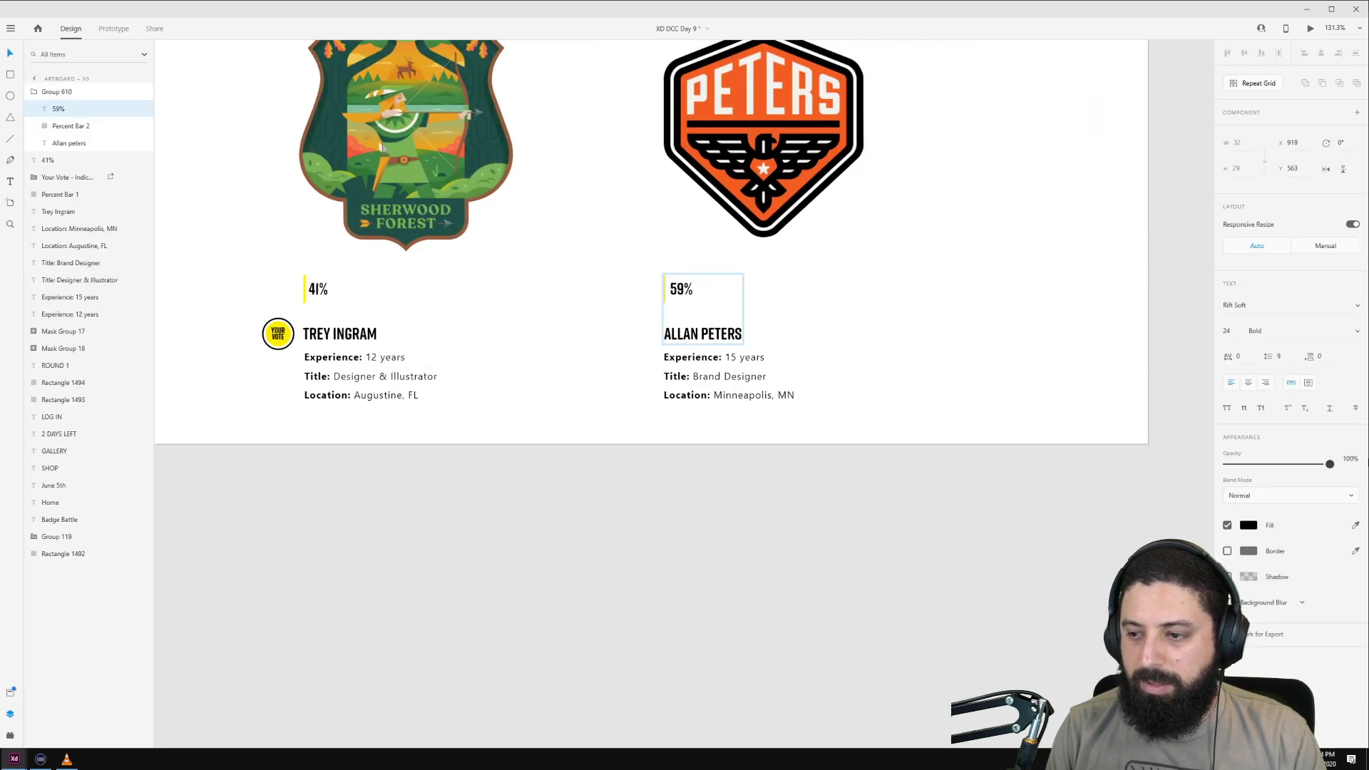
pyautogui.click(614, 379)
# Step: On the new copy, set the 41% bar's width to 50 and stretch its outer edge further beyond the label
pyautogui.click(304, 287)
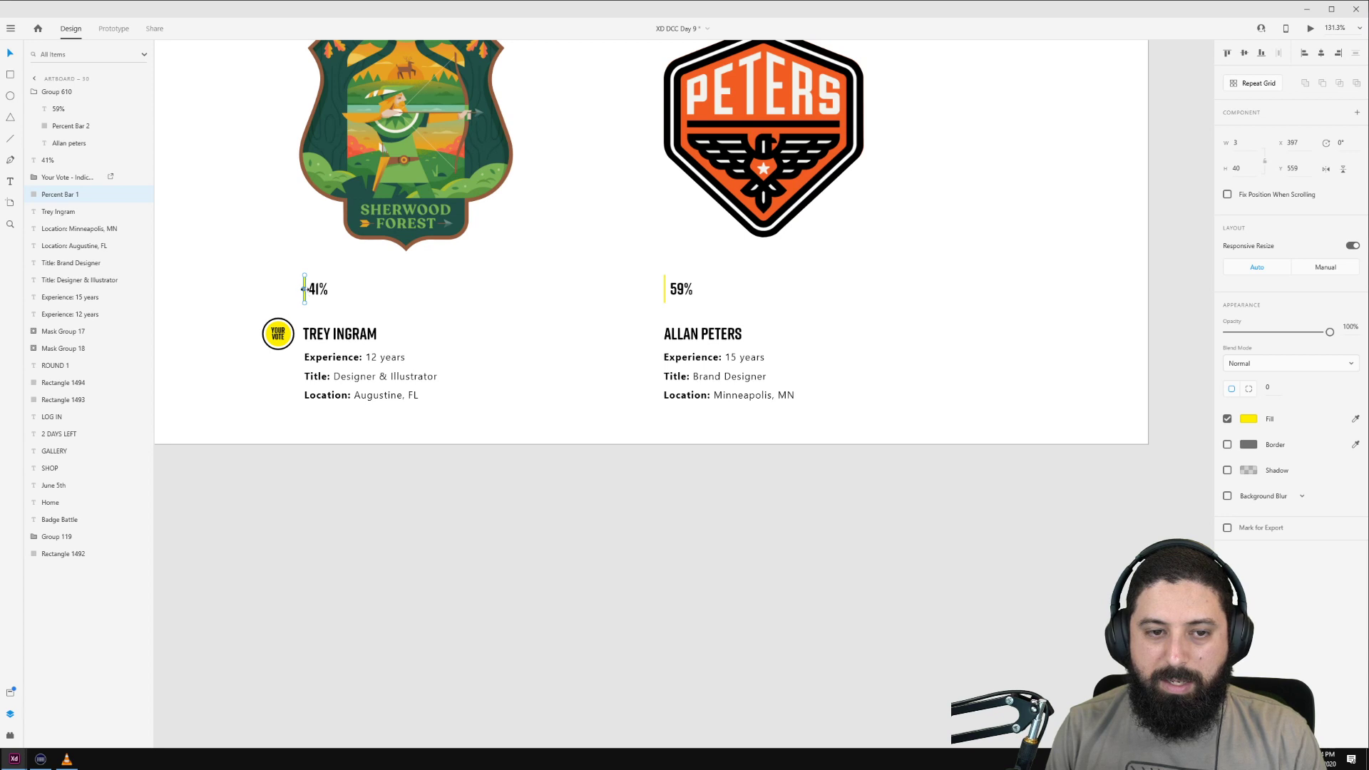
pyautogui.scroll(5, 310, 296)
pyautogui.click(1241, 143)
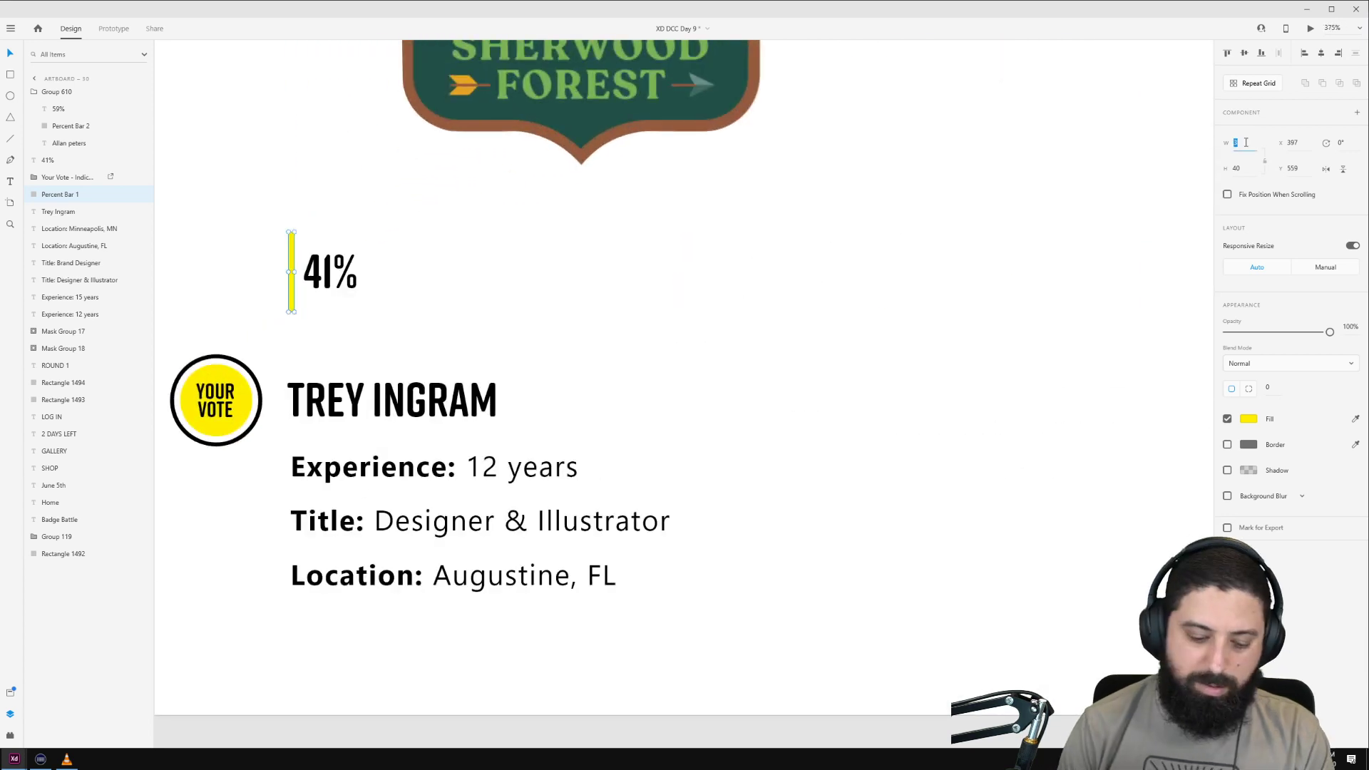
pyautogui.write('50')
pyautogui.press('Return')
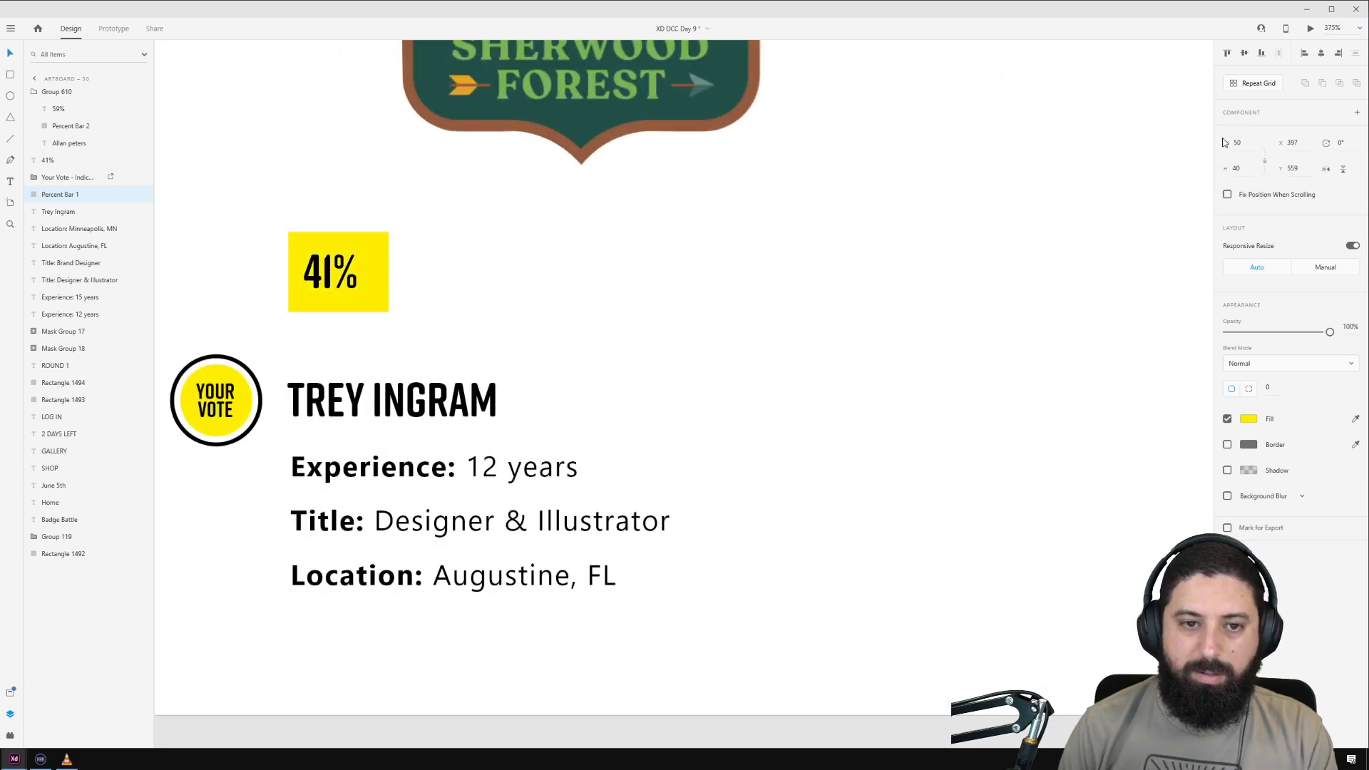
pyautogui.hotkey('ctrl', '0')
pyautogui.moveTo(331, 188); pyautogui.dragTo(358, 188)
# Step: Set the 59% bar's width to 80 and stretch its outer edge further so it is longer than the 41% bar
pyautogui.doubleClick(655, 190)
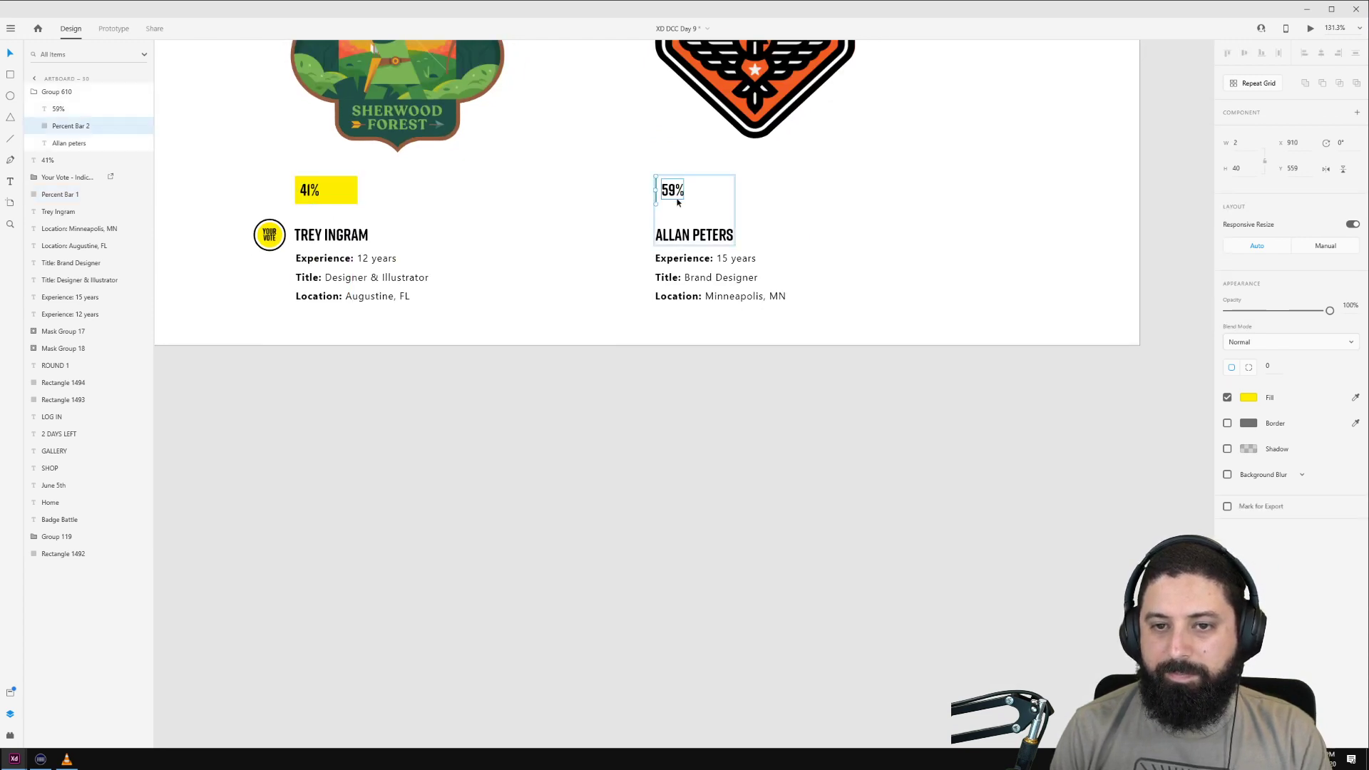
pyautogui.write('80')
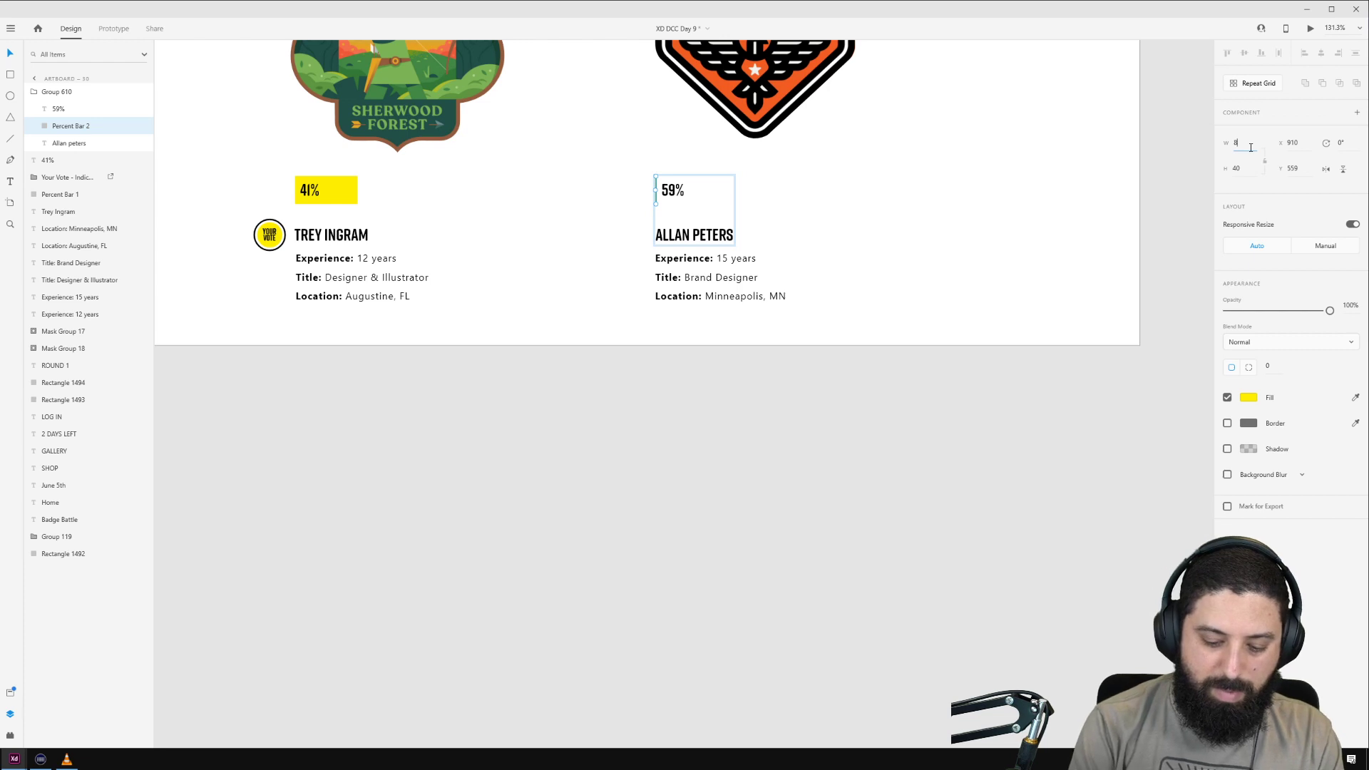
pyautogui.press('Return')
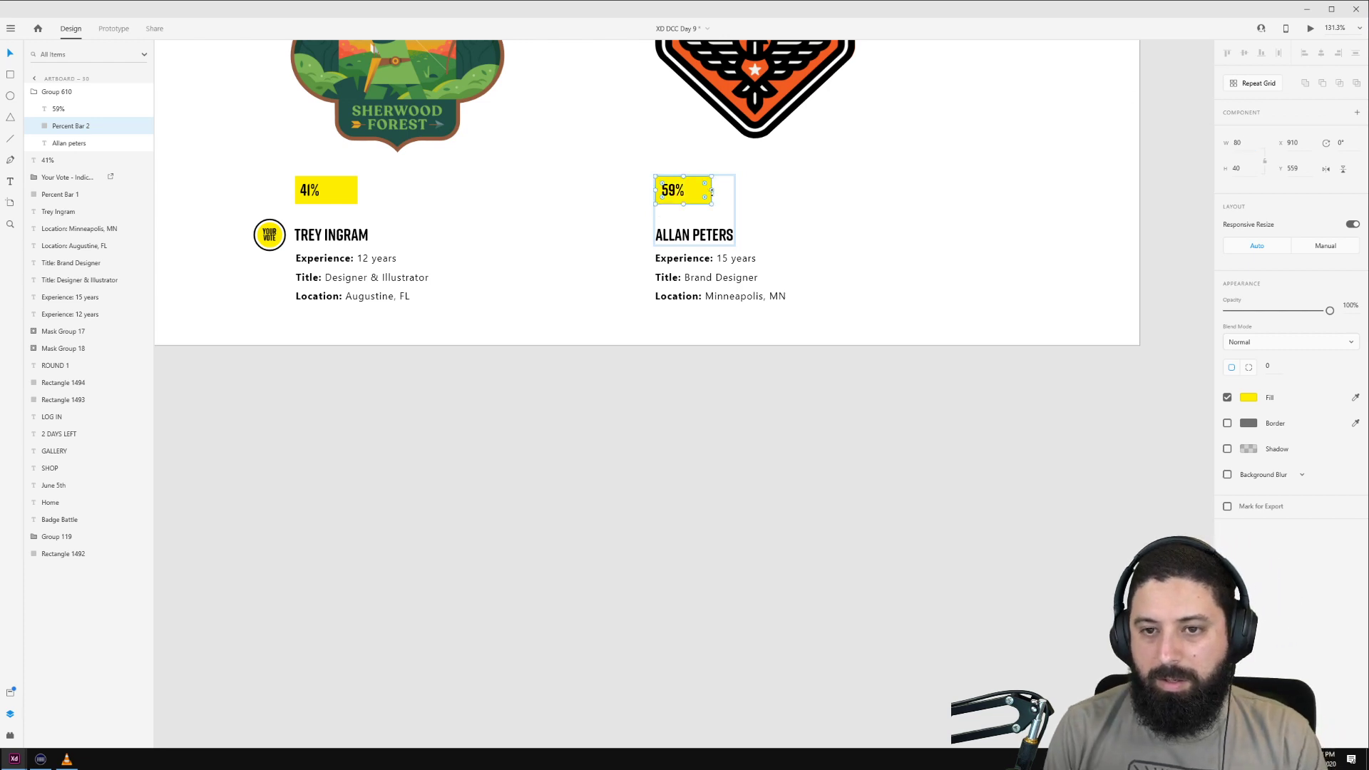
pyautogui.moveTo(710, 188); pyautogui.dragTo(749, 187)
pyautogui.click(784, 525)
# Step: In Prototype mode, redirect the vote button under the Sherwood Forest badge on the upper artboard to Artboard – 29
pyautogui.scroll(-10, 633, 455)
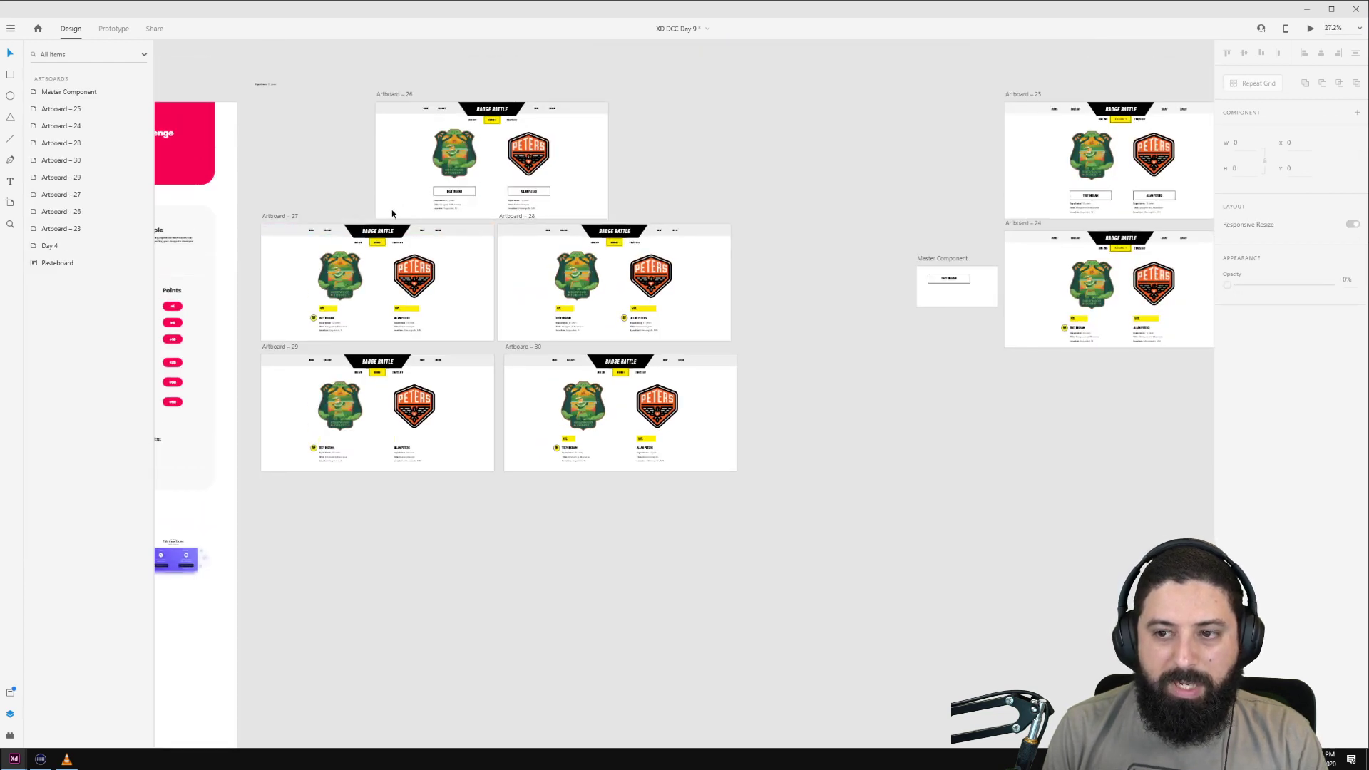
pyautogui.scroll(2, 442, 184)
pyautogui.click(471, 186)
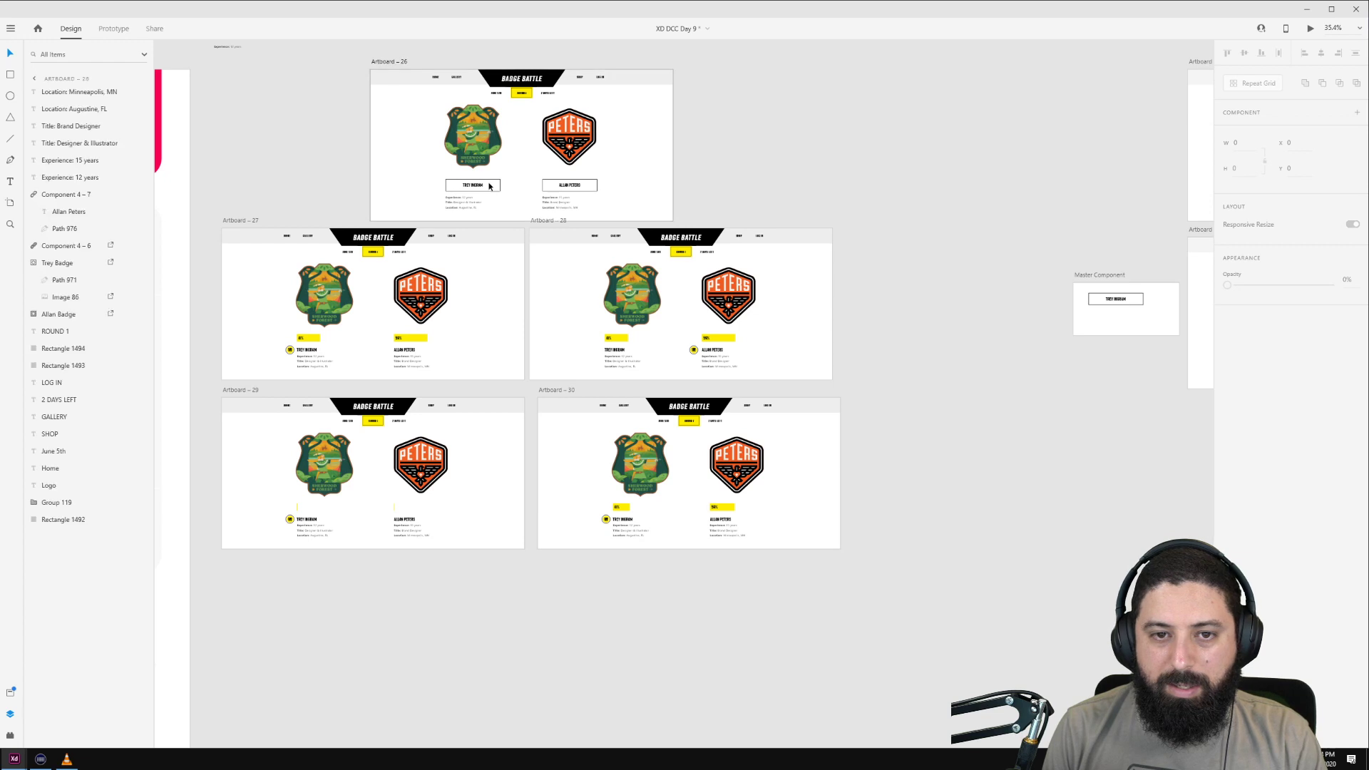
pyautogui.click(466, 187)
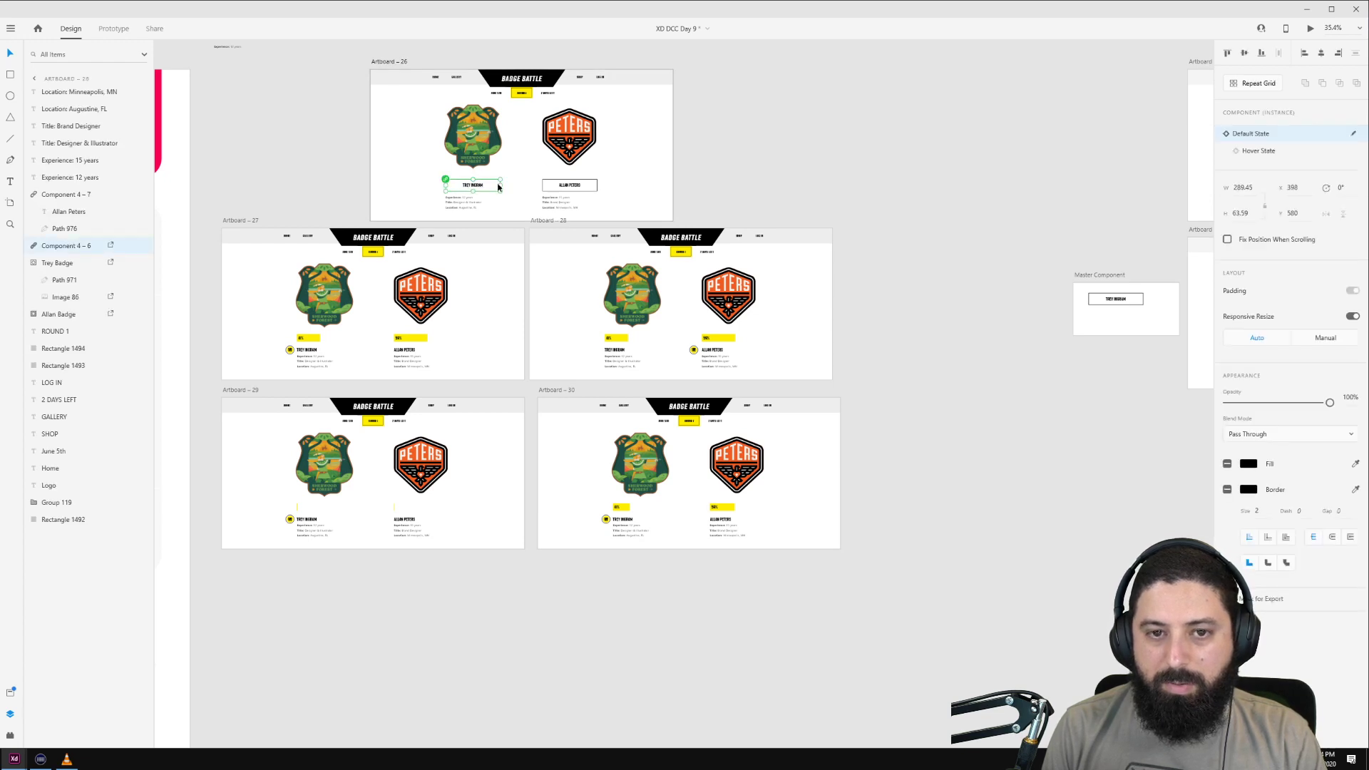
pyautogui.click(113, 29)
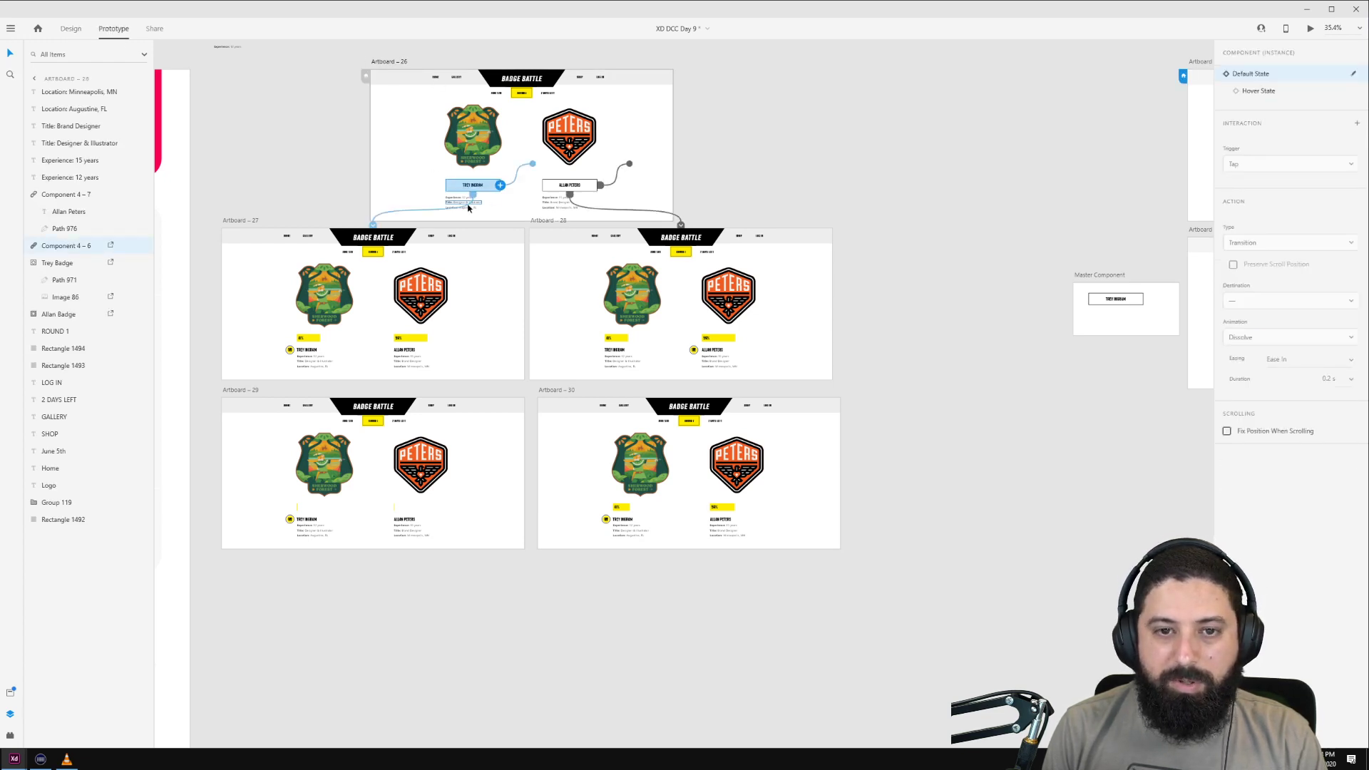
pyautogui.moveTo(374, 227); pyautogui.dragTo(449, 478)
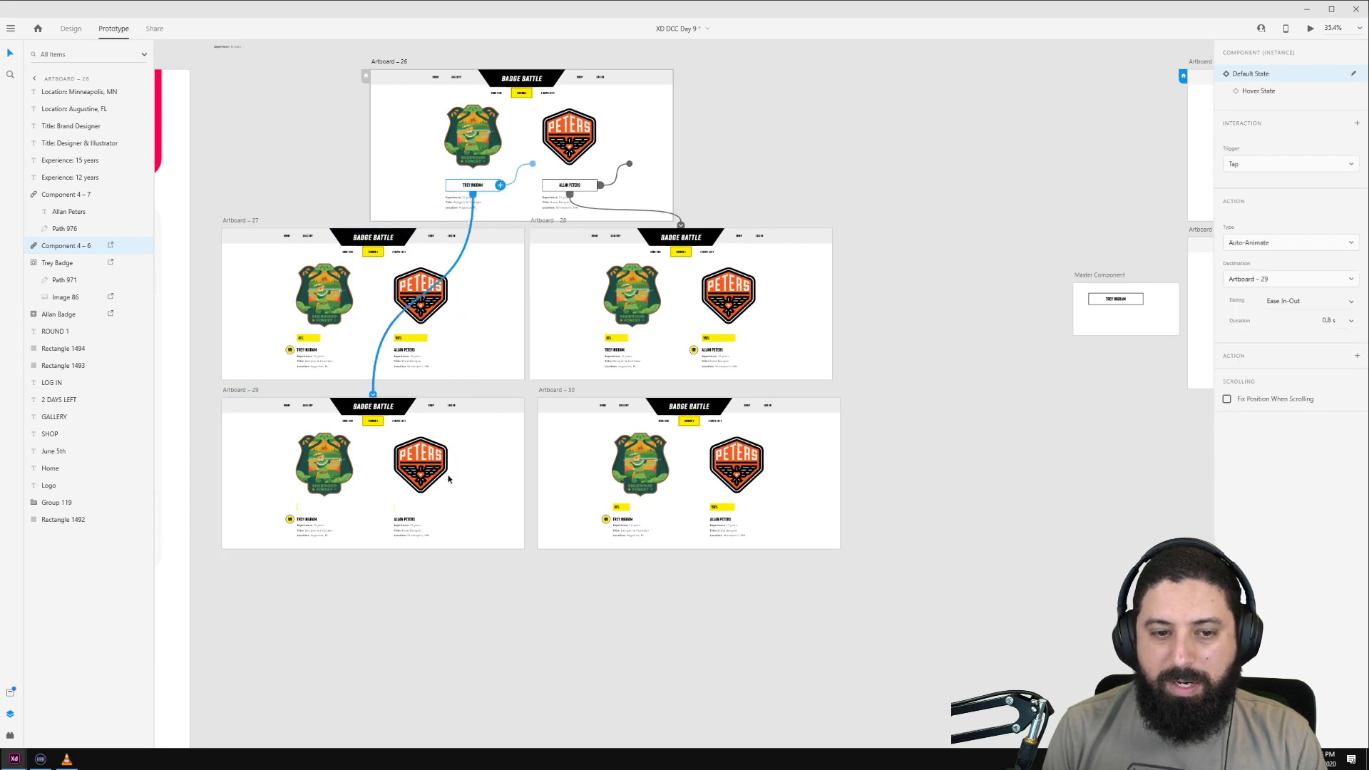
# Step: Link Artboard – 29 to Artboard – 30 with an Auto-Animate interaction triggered by Time
pyautogui.click(241, 391)
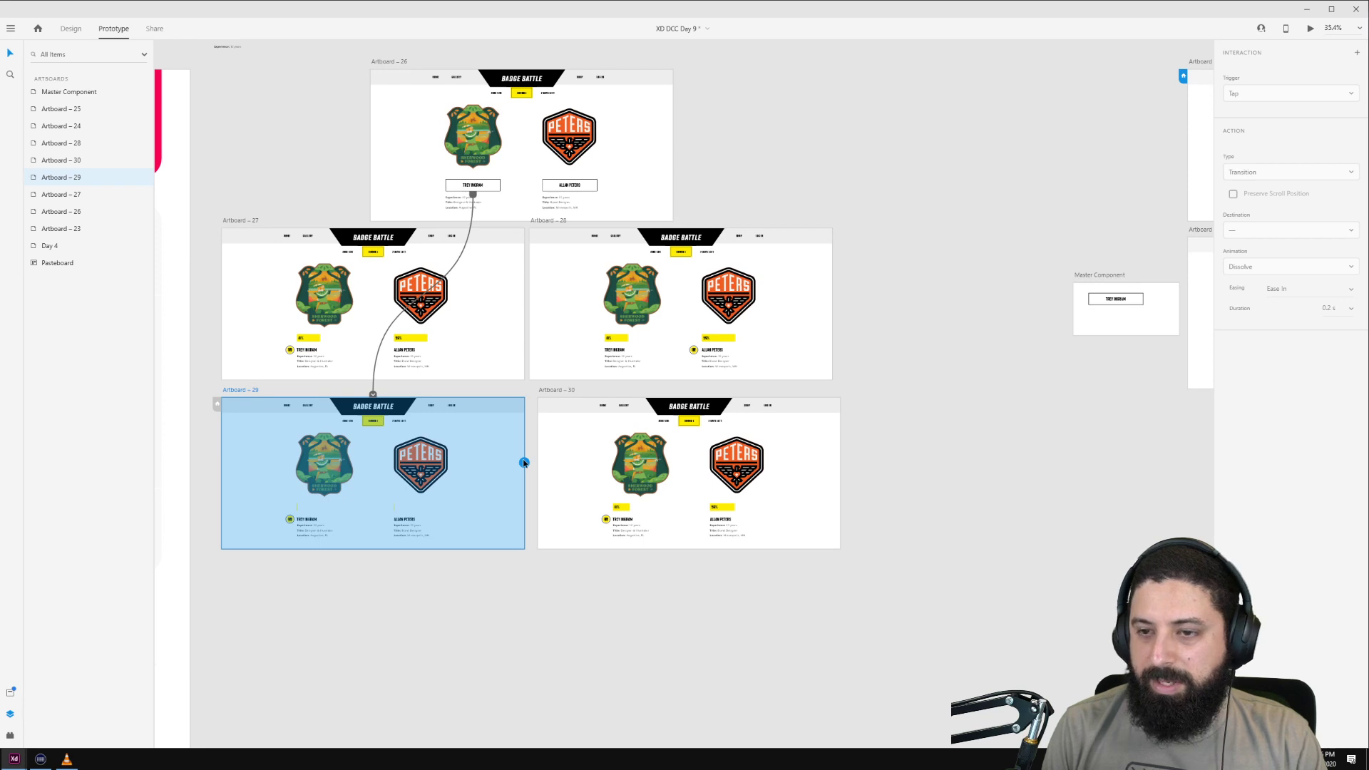
pyautogui.moveTo(524, 463); pyautogui.dragTo(585, 463)
pyautogui.click(1283, 94)
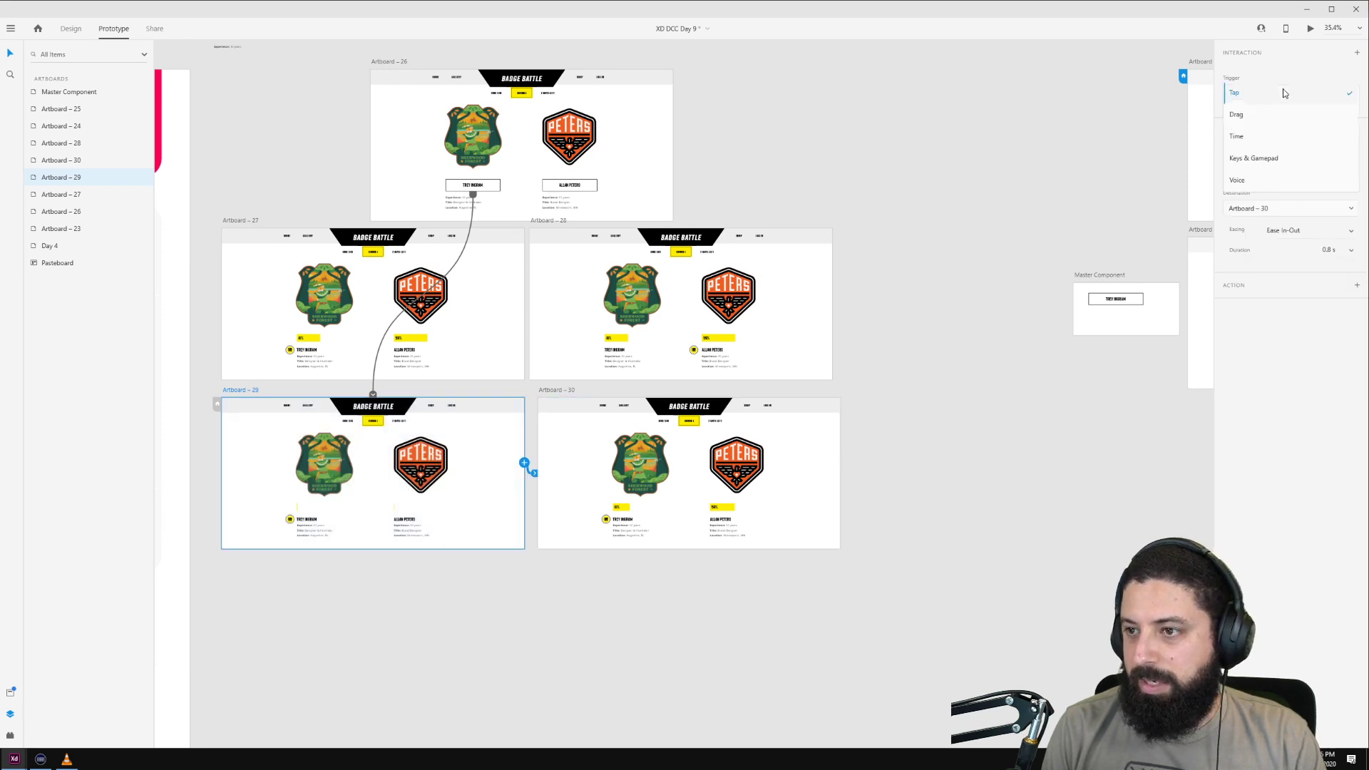
pyautogui.click(1269, 138)
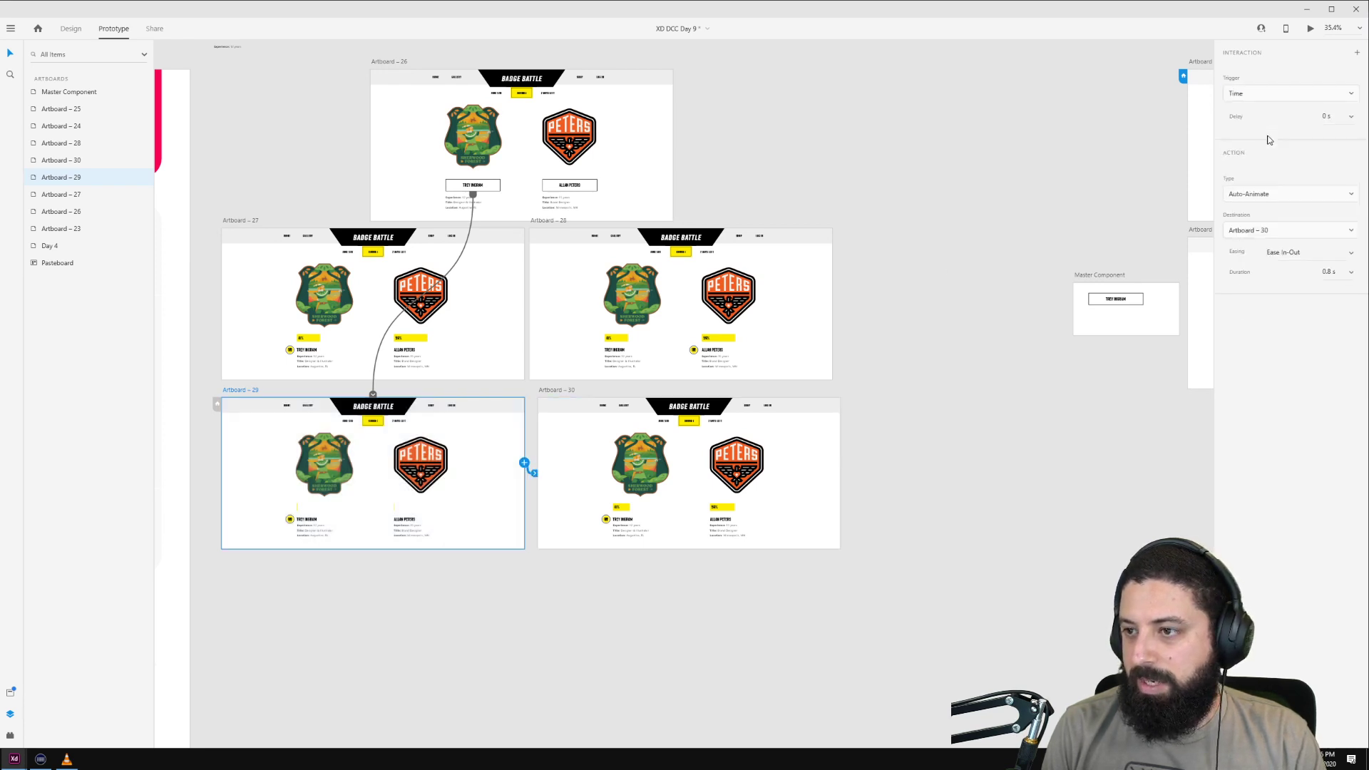
# Step: Set the timed interaction's delay to 0.2 s and its animation duration to 0.6 s
pyautogui.click(1325, 117)
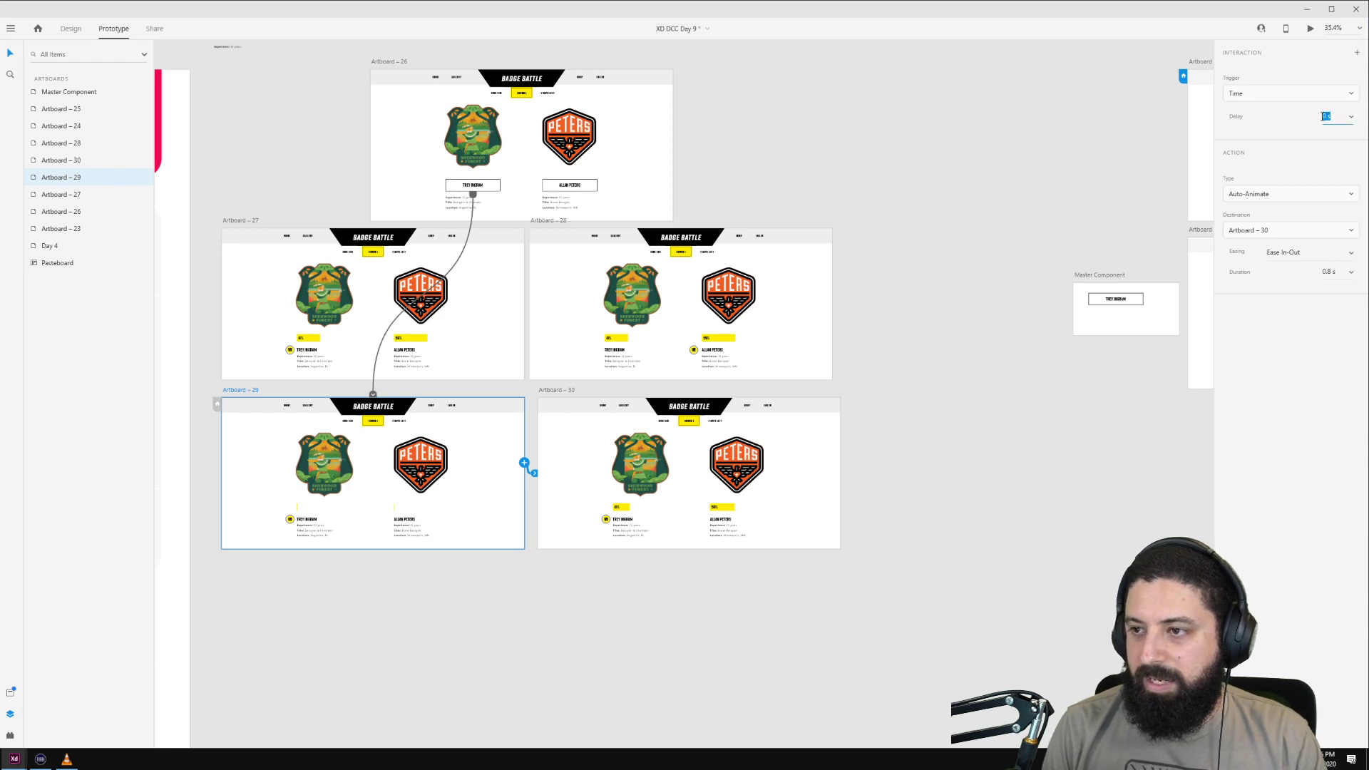
pyautogui.click(1352, 117)
pyautogui.click(1345, 84)
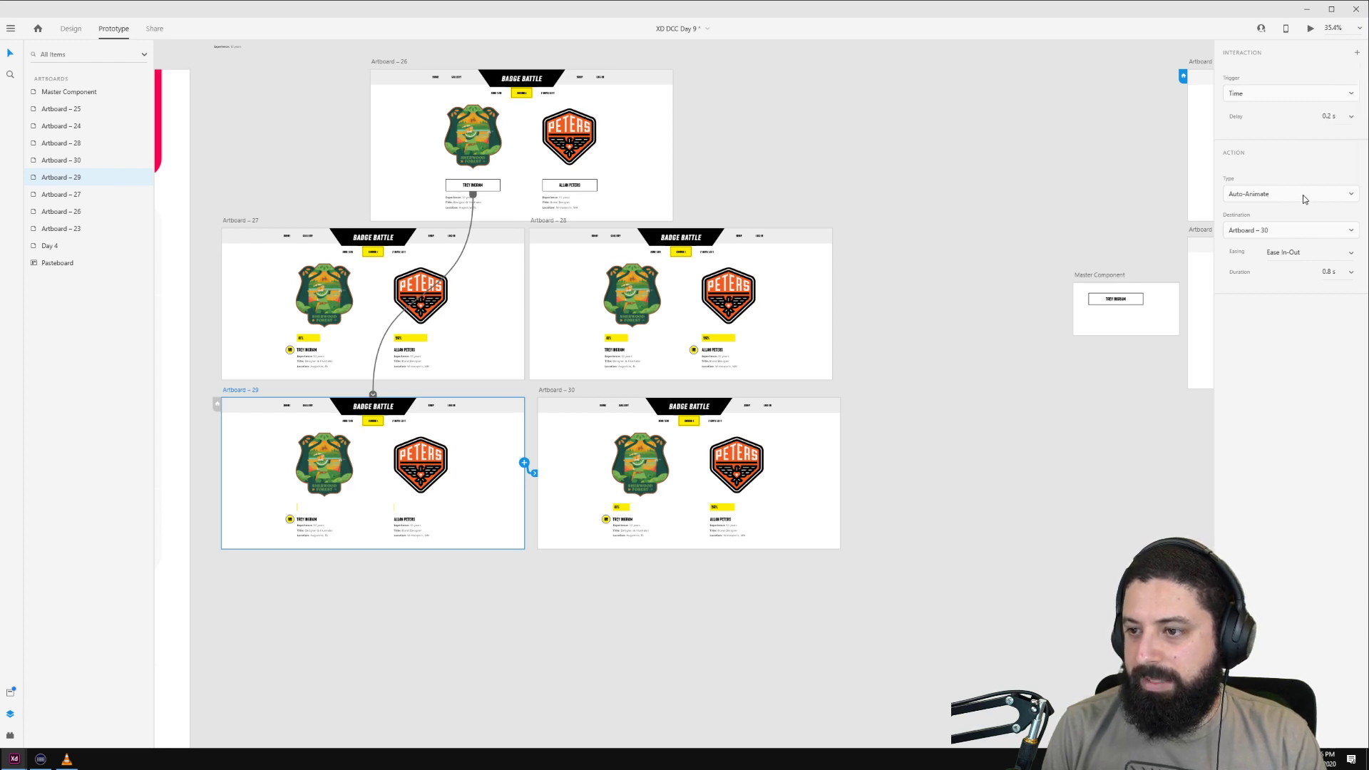
pyautogui.click(1353, 274)
pyautogui.click(1333, 258)
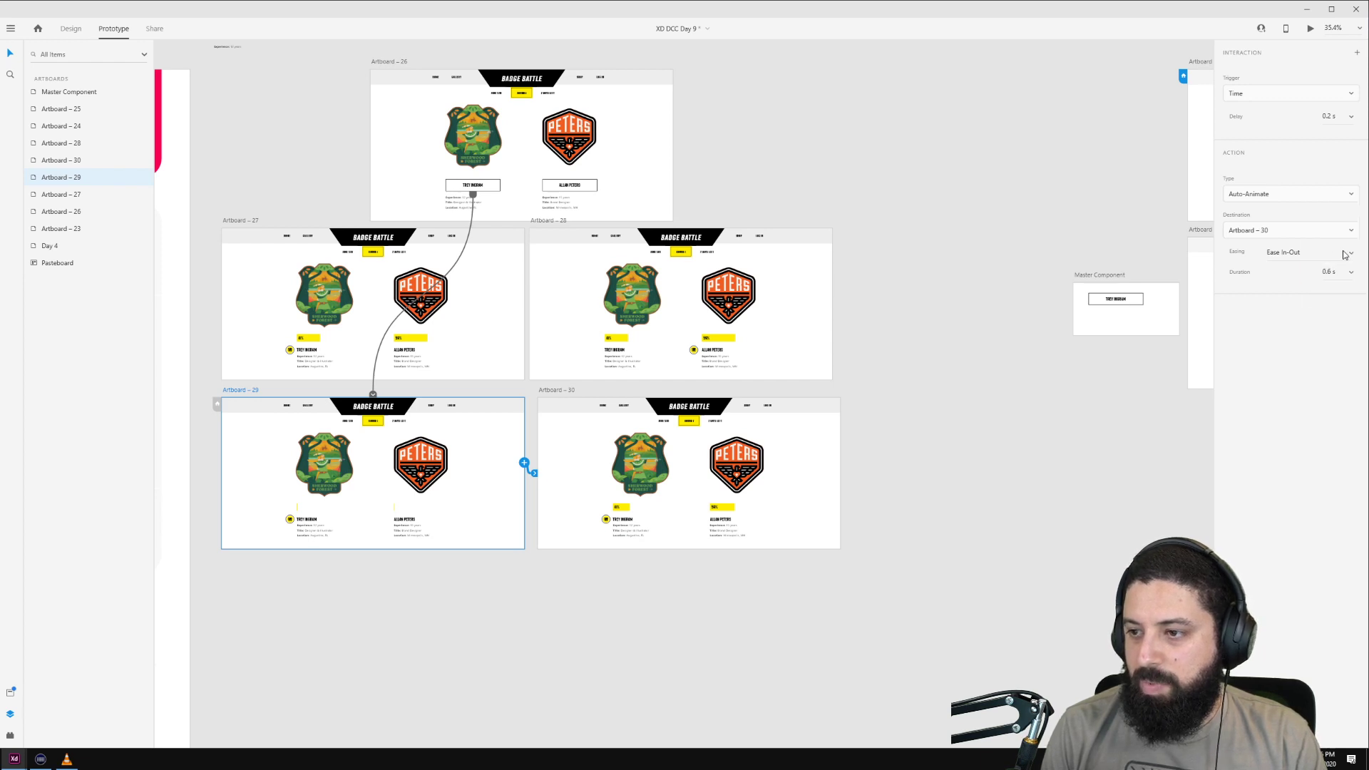
pyautogui.click(913, 170)
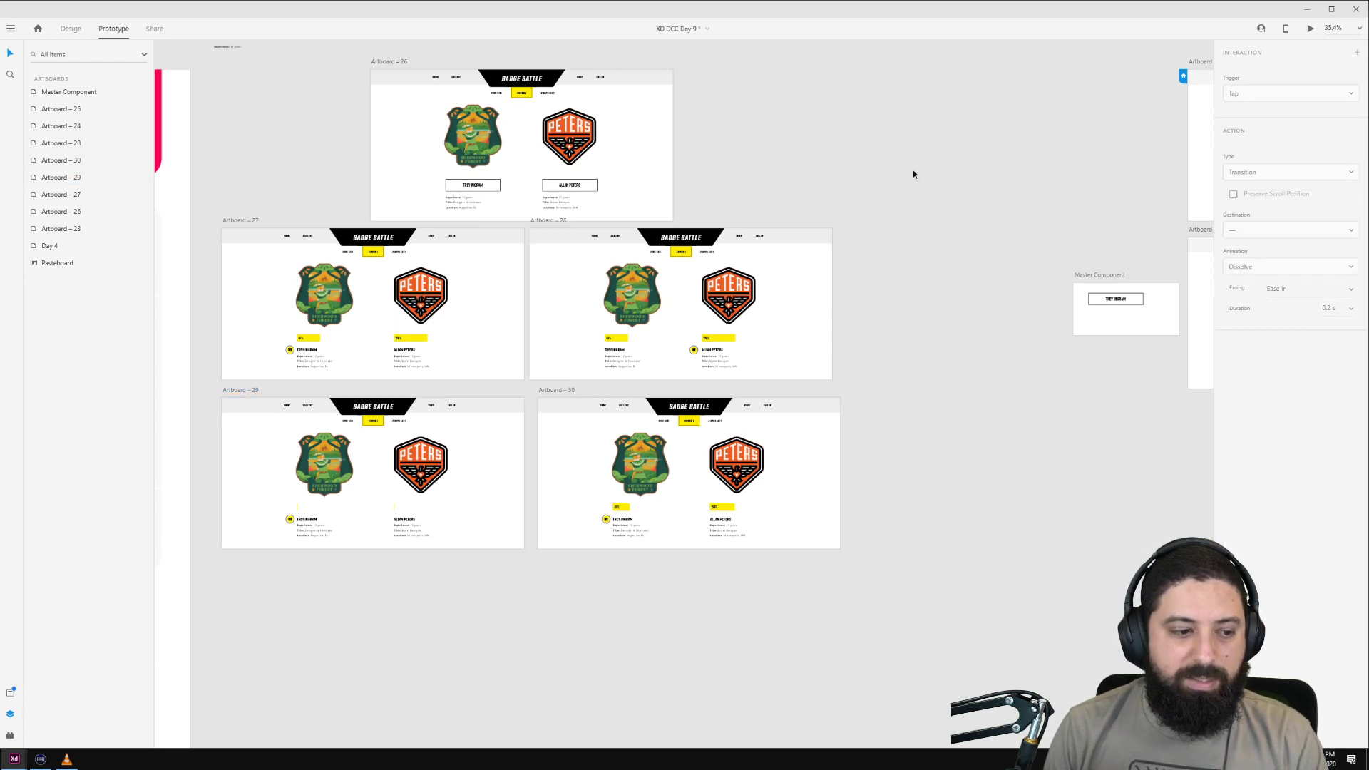
# Step: Preview the prototype from Artboard – 26 and vote for the Sherwood Forest badge twice to check the timed result bar animation
pyautogui.click(387, 64)
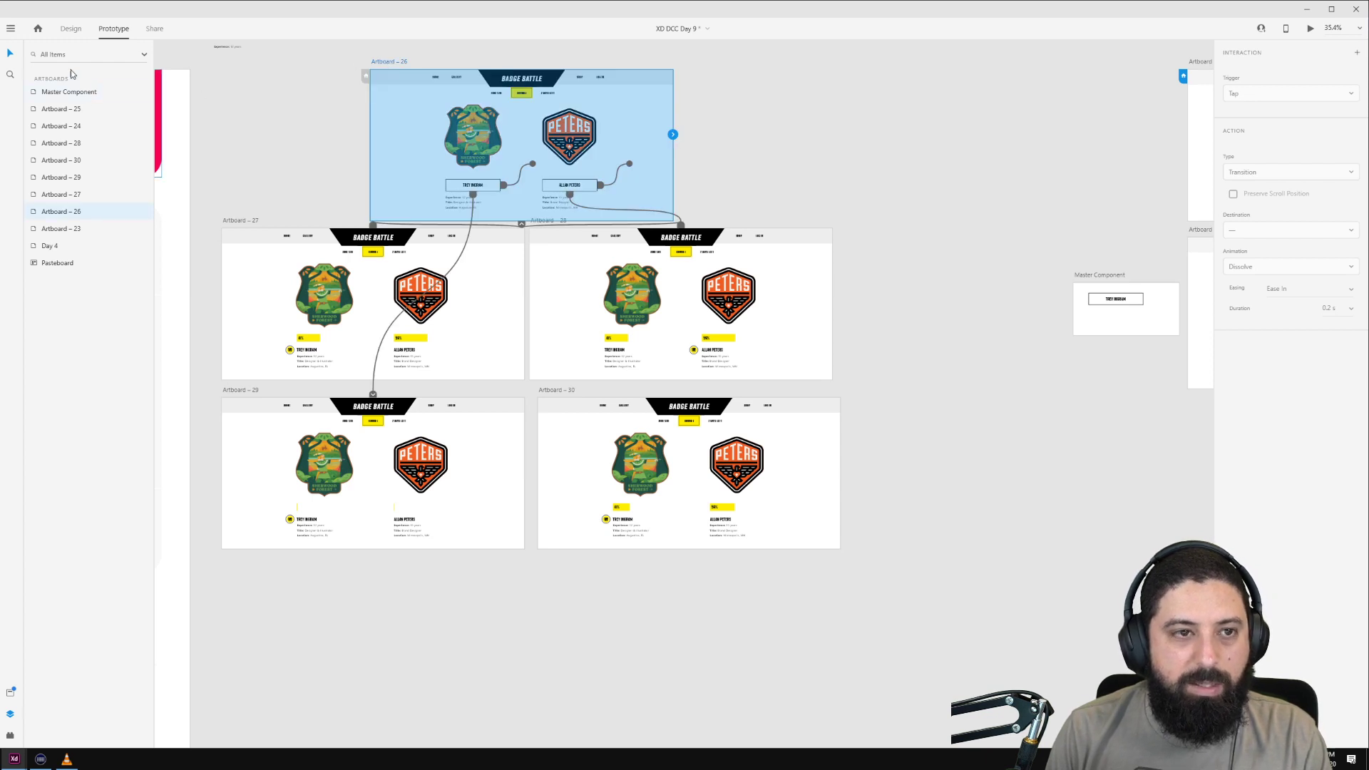
pyautogui.click(1309, 29)
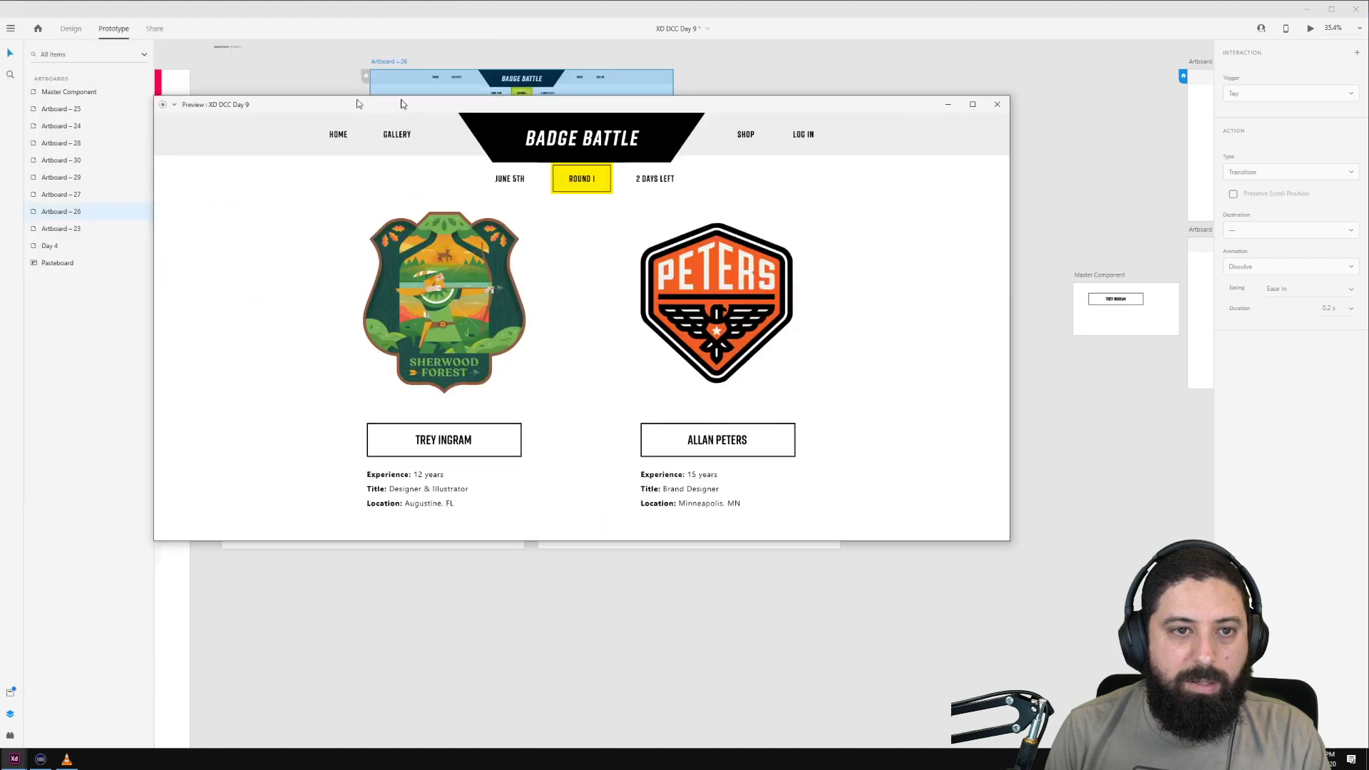
pyautogui.moveTo(357, 103); pyautogui.dragTo(501, 98)
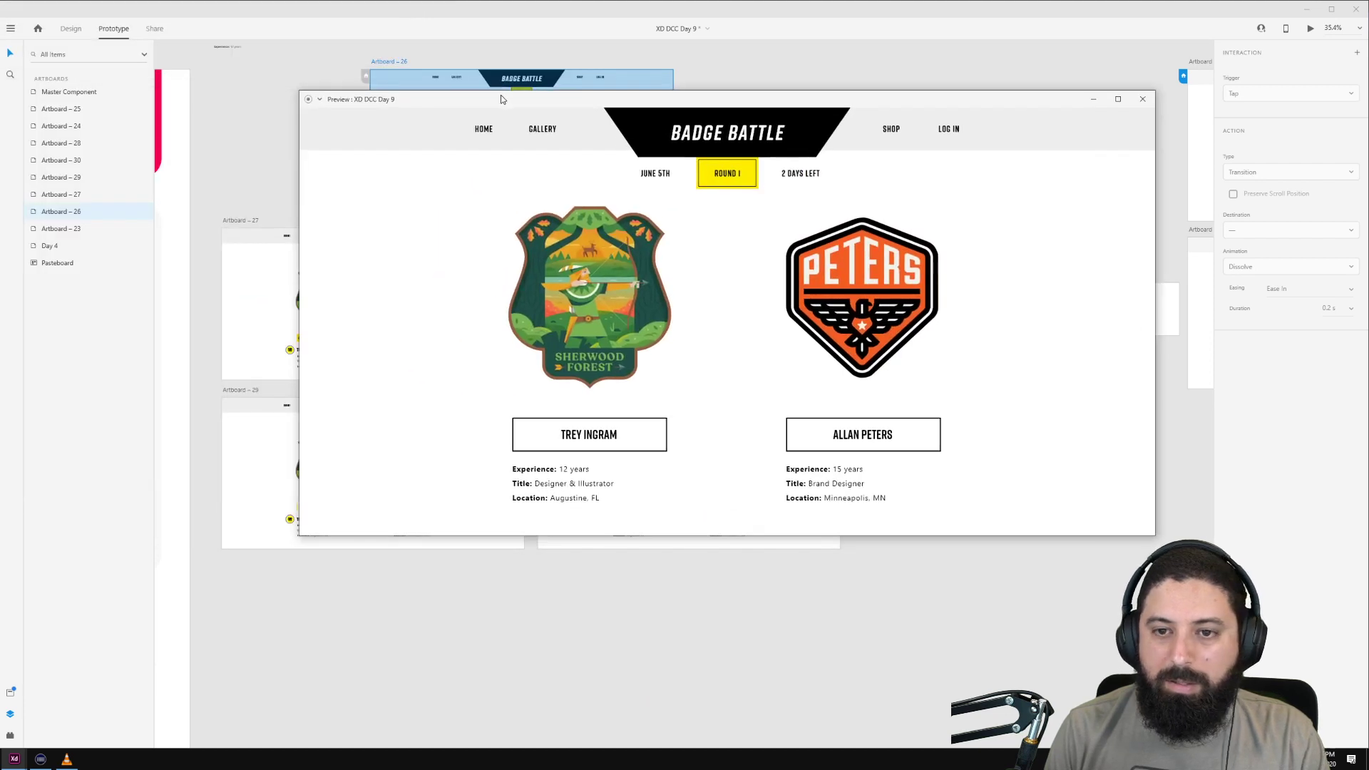
pyautogui.click(606, 436)
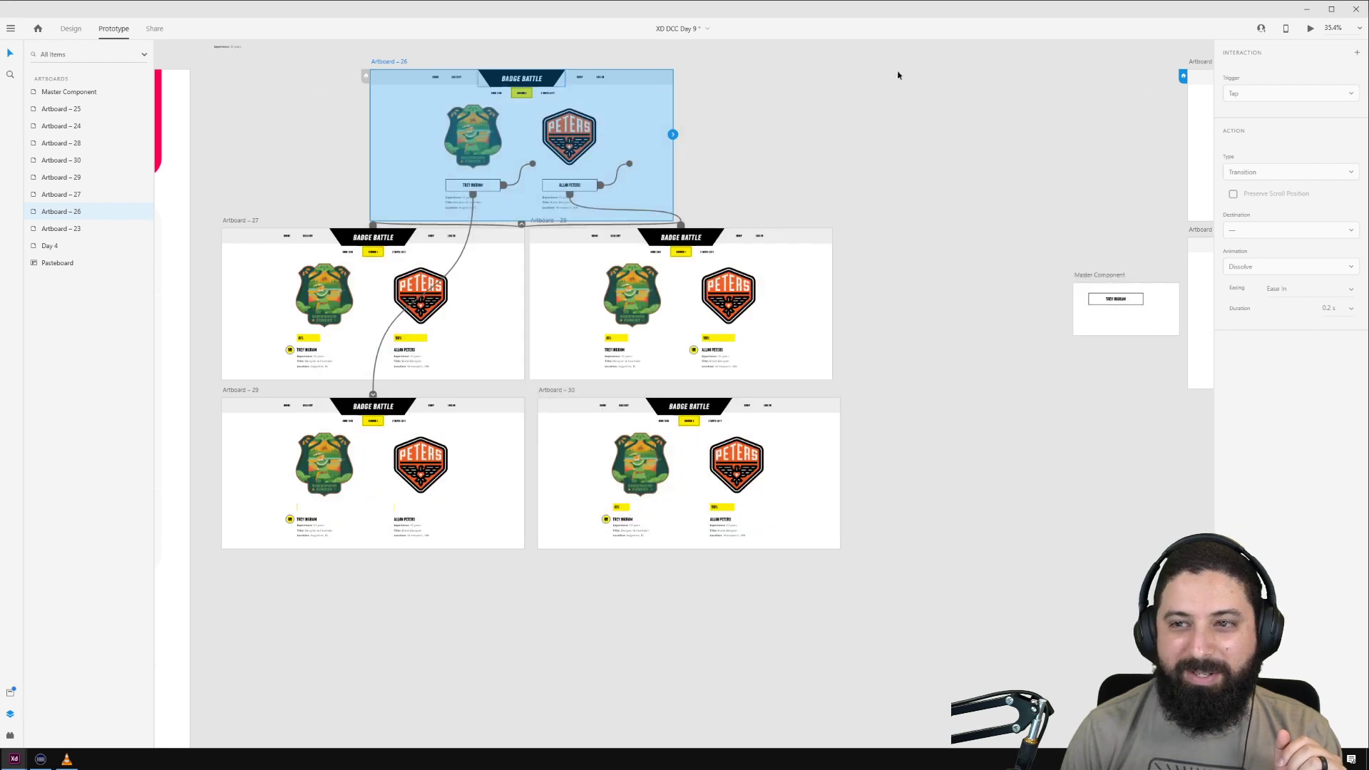
pyautogui.click(1311, 28)
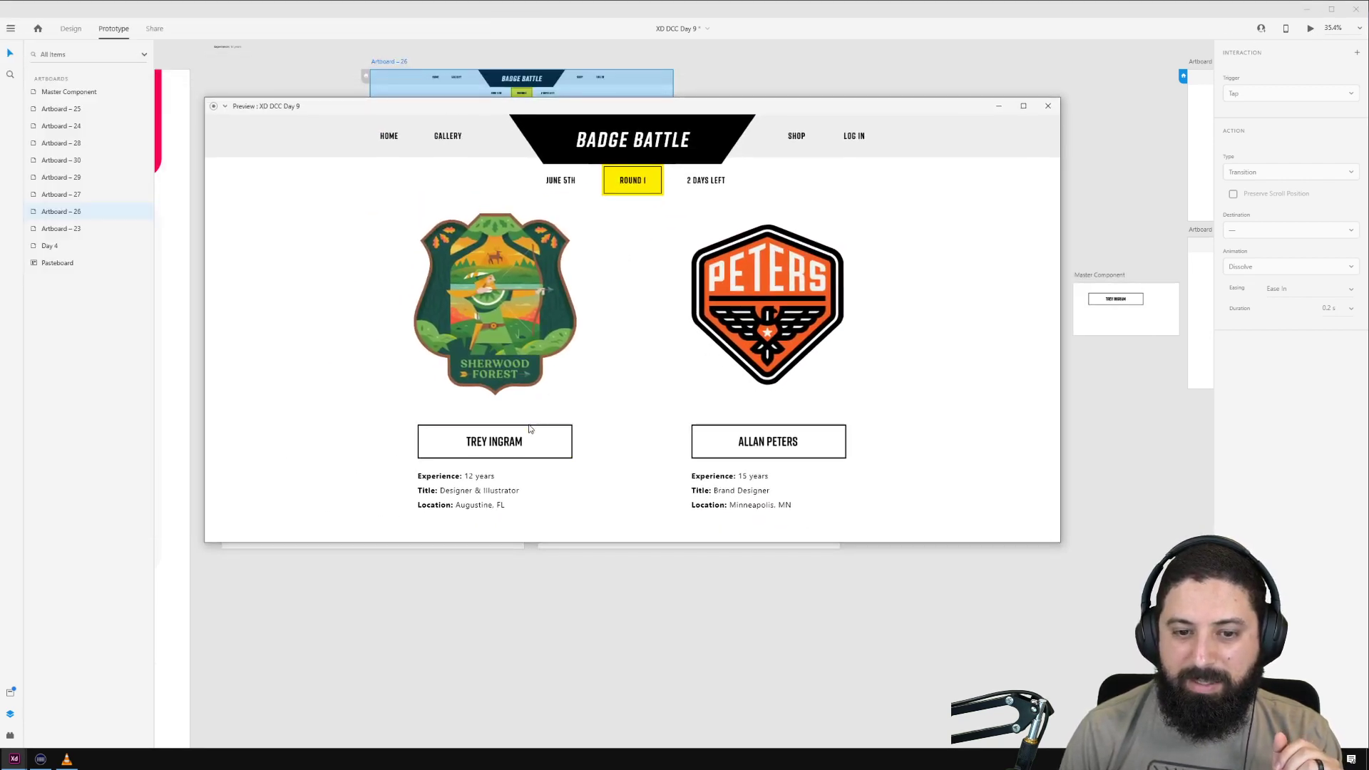
pyautogui.click(531, 435)
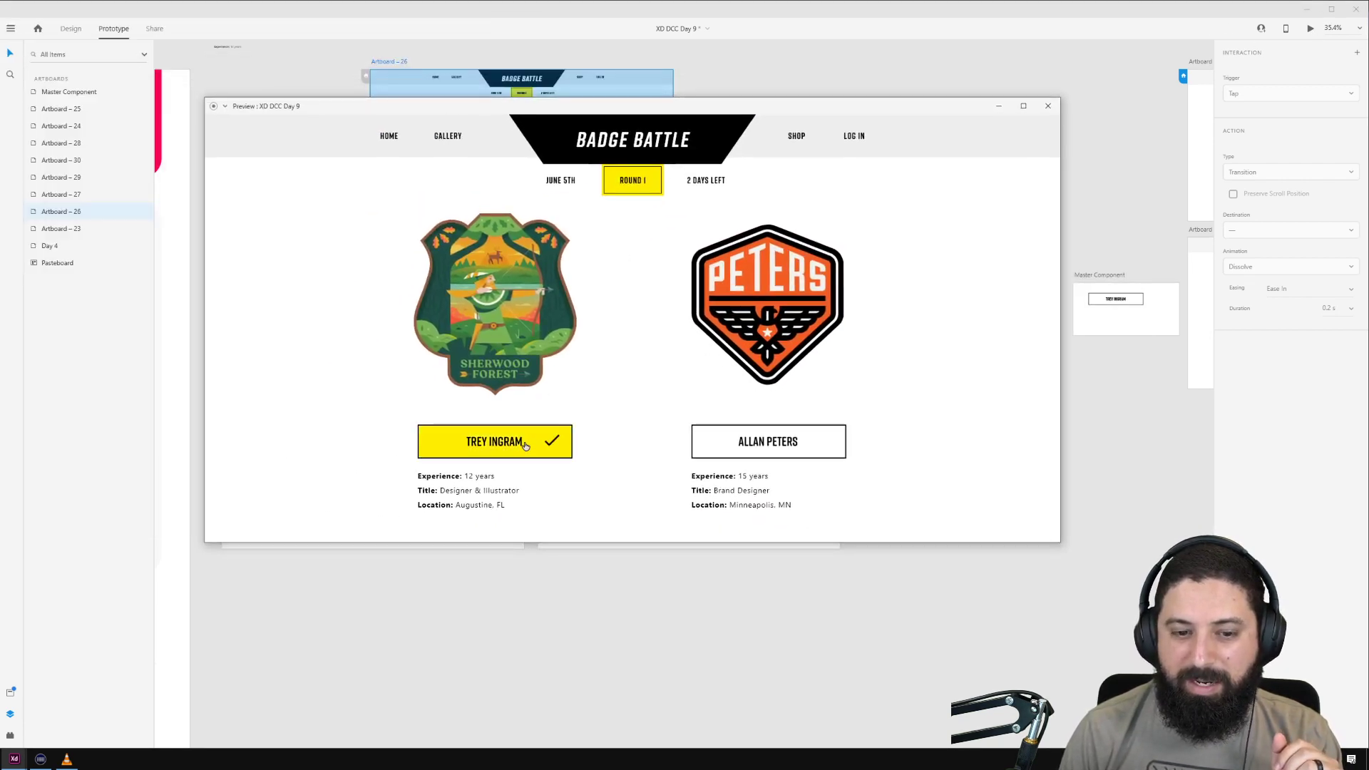